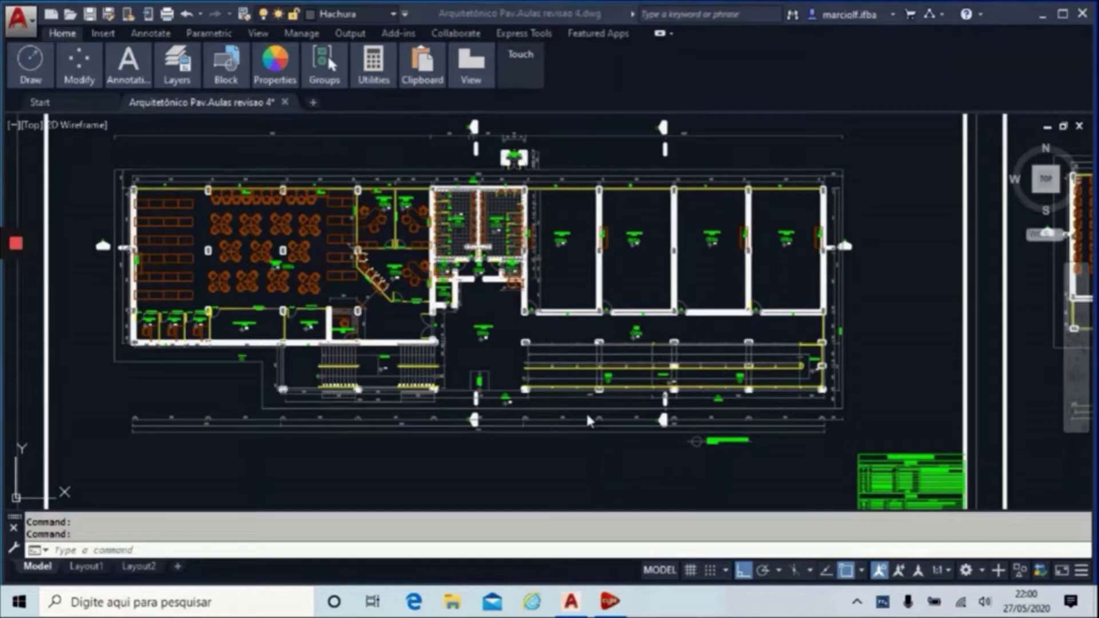
Examine the architectural sheets, going over the floor plans, the building sections and the façade elevations.
scroll(389, 335, "down", 4)
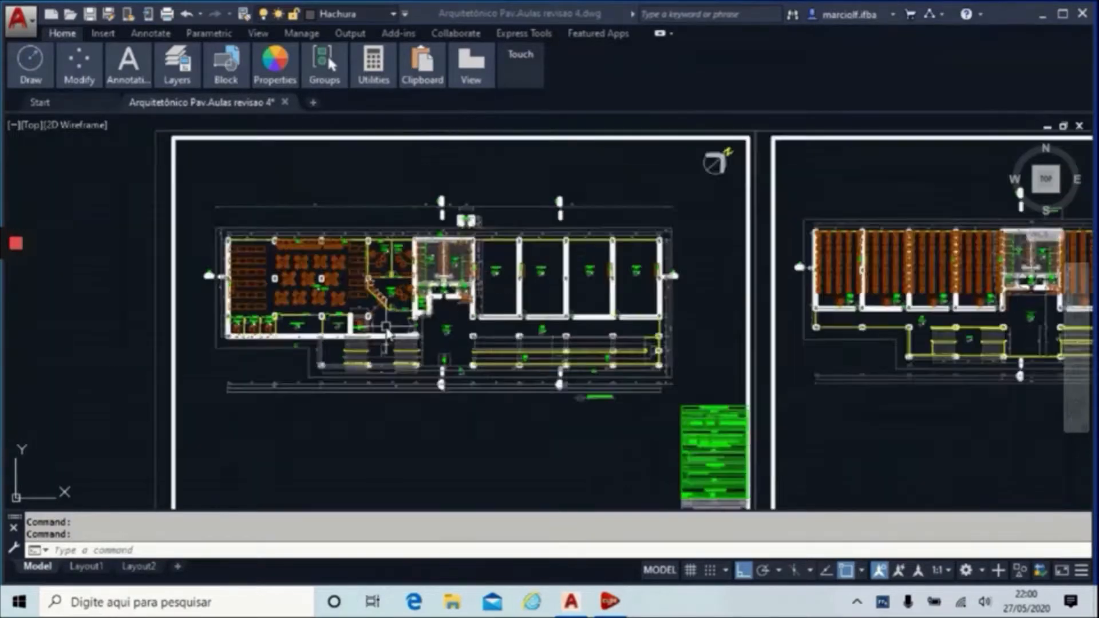
scroll(375, 335, "down", 2)
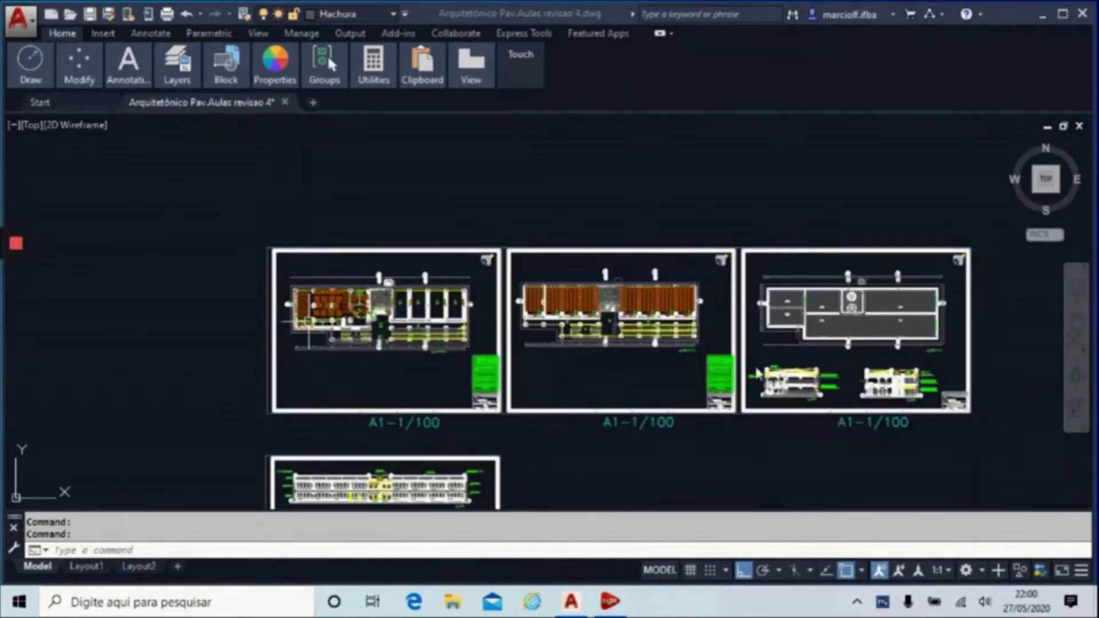
scroll(903, 375, "up", 4)
scroll(817, 487, "up", 3)
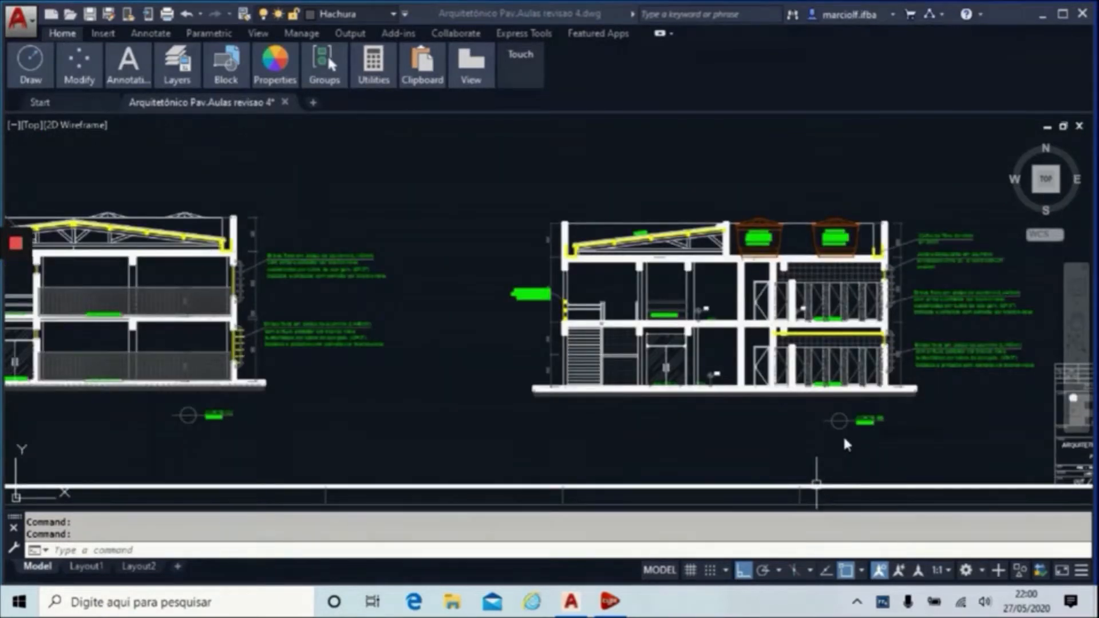
scroll(846, 436, "down", 2)
scroll(230, 387, "up", 3)
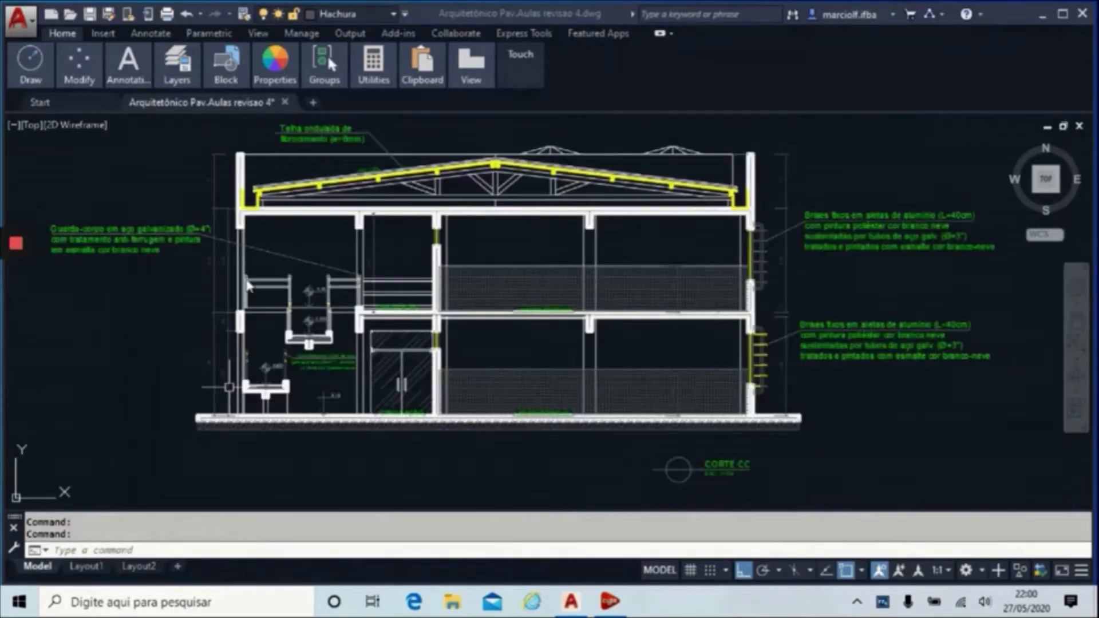
scroll(562, 337, "down", 5)
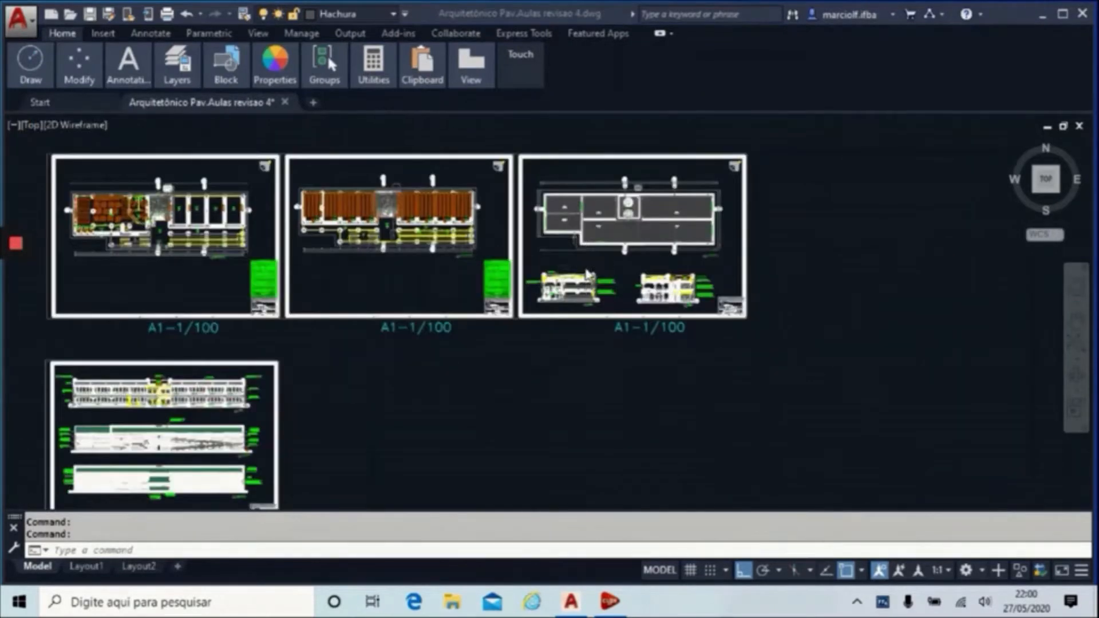
scroll(283, 346, "down", 2)
scroll(283, 346, "up", 5)
scroll(283, 347, "up", 2)
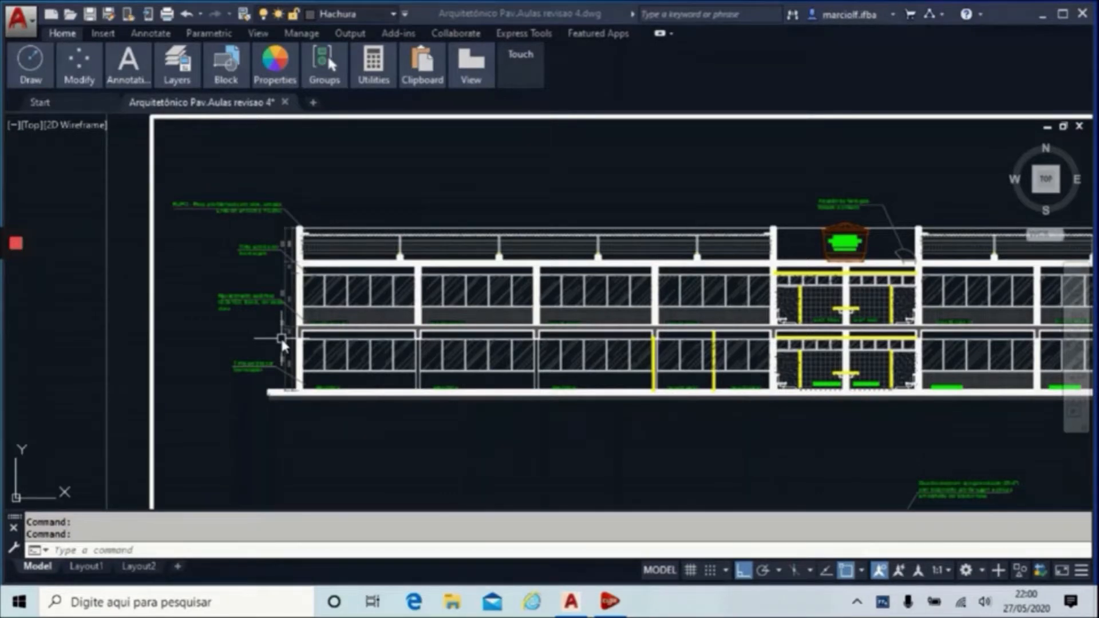
scroll(358, 424, "down", 2)
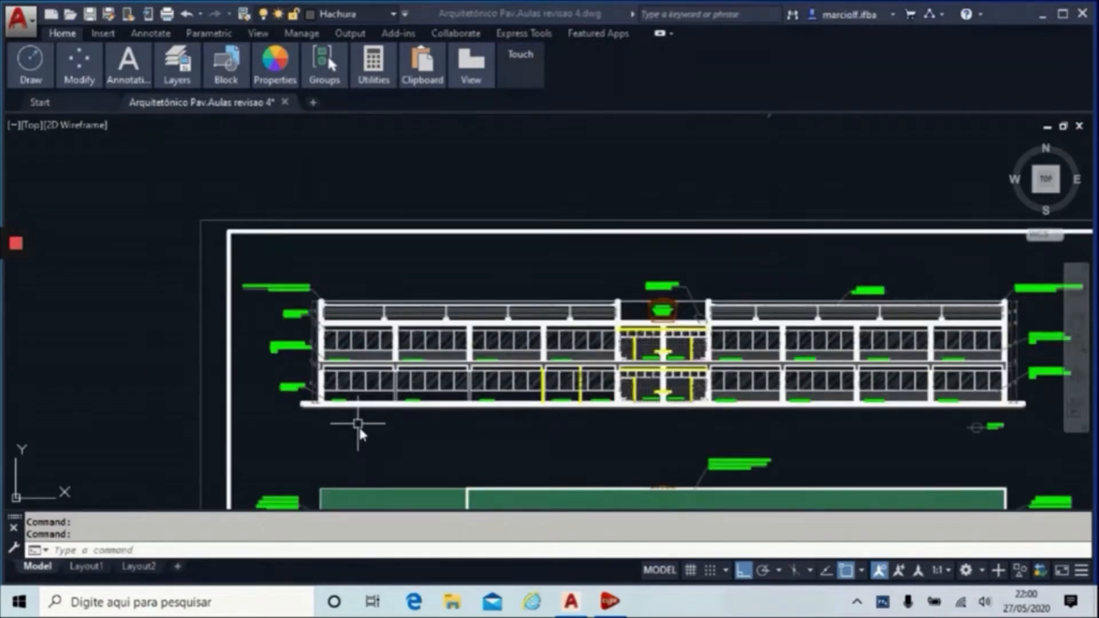
scroll(328, 379, "down", 2)
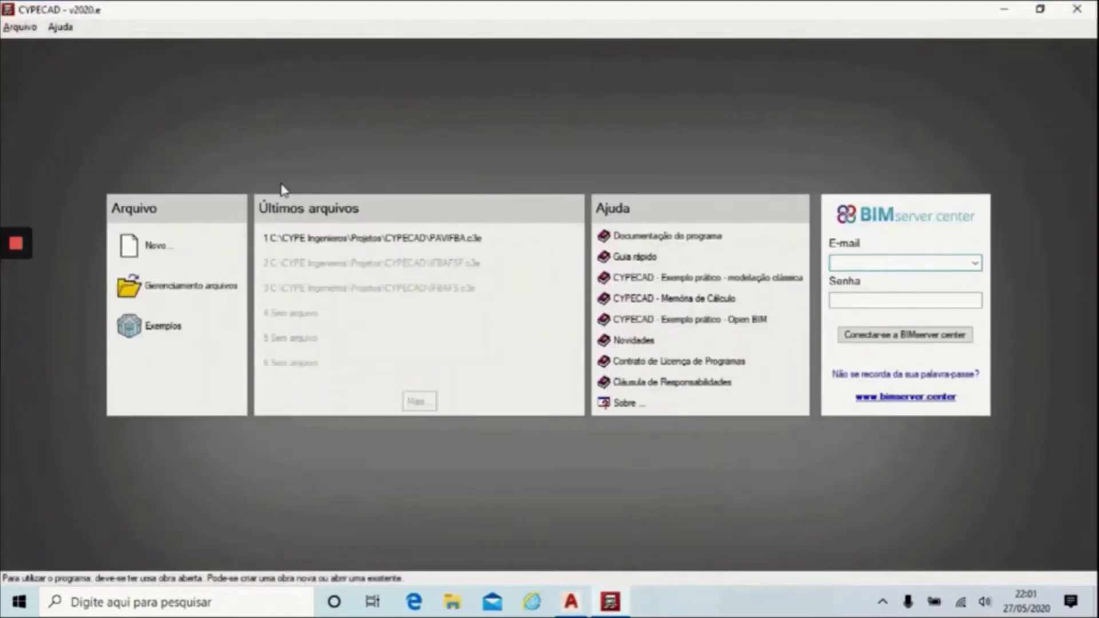
Open the recent CYPECAD project PAVIFBA.c3e and go to its column entry view.
left_click(372, 236)
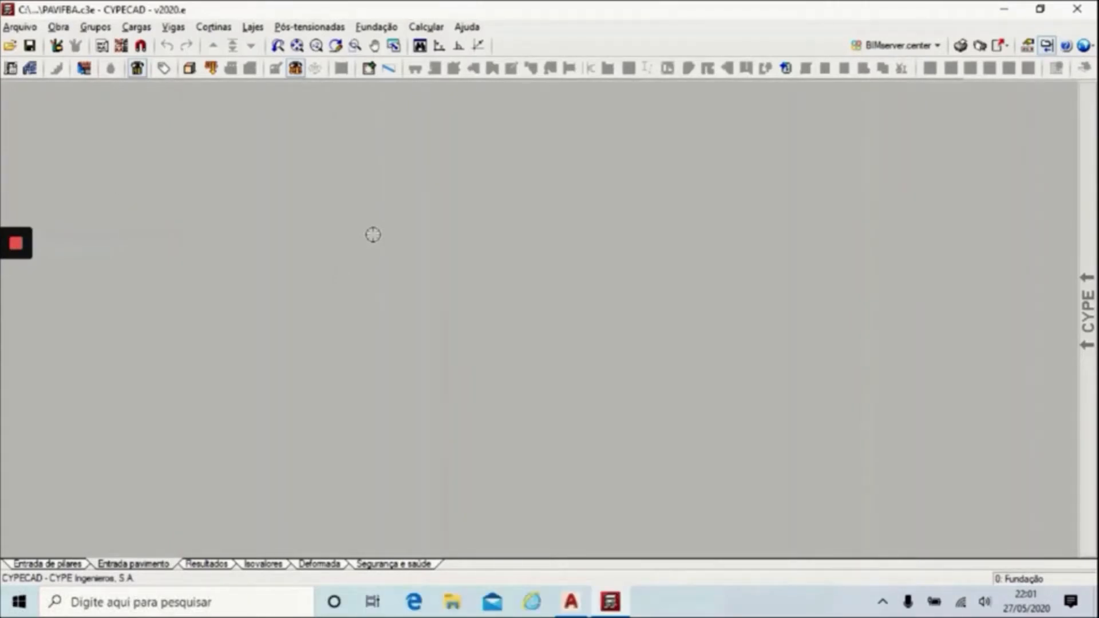
left_click(73, 563)
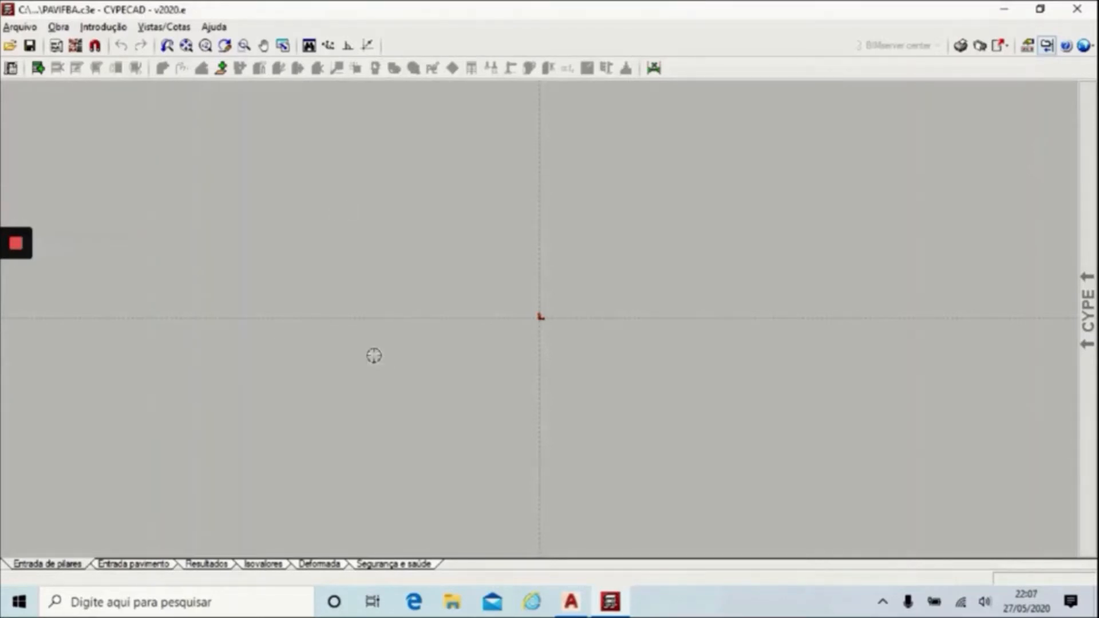
Load the mask files LOCAÇÃO EST, TÉRREO EST, FORMA PAV.SUP EST and COBERTURA EST from the NÍVEIS folder.
left_click(57, 47)
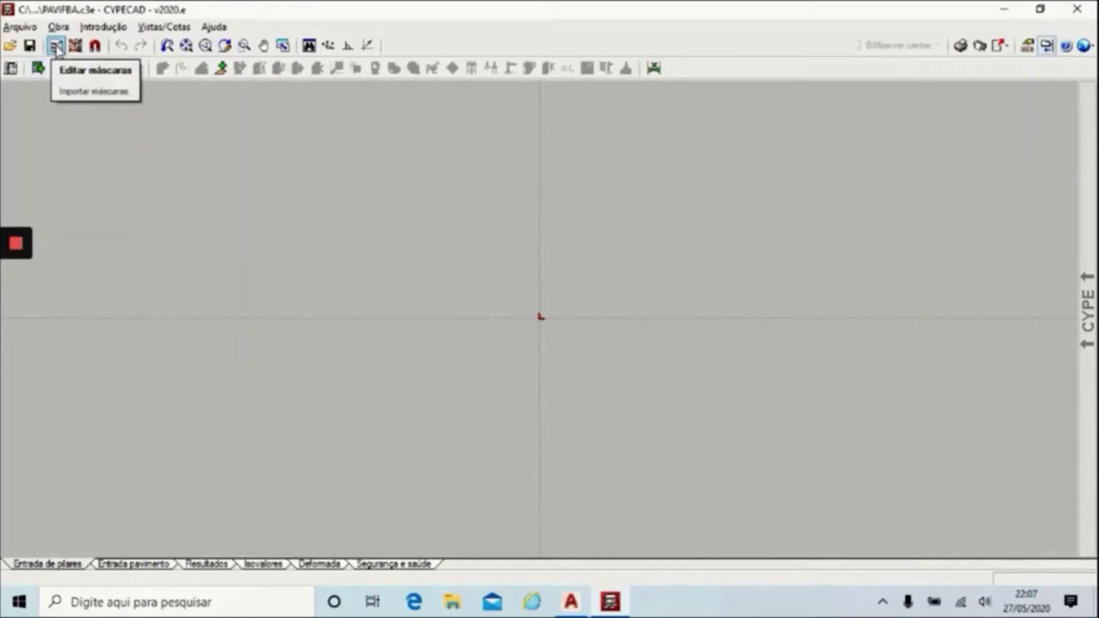
left_click(93, 70)
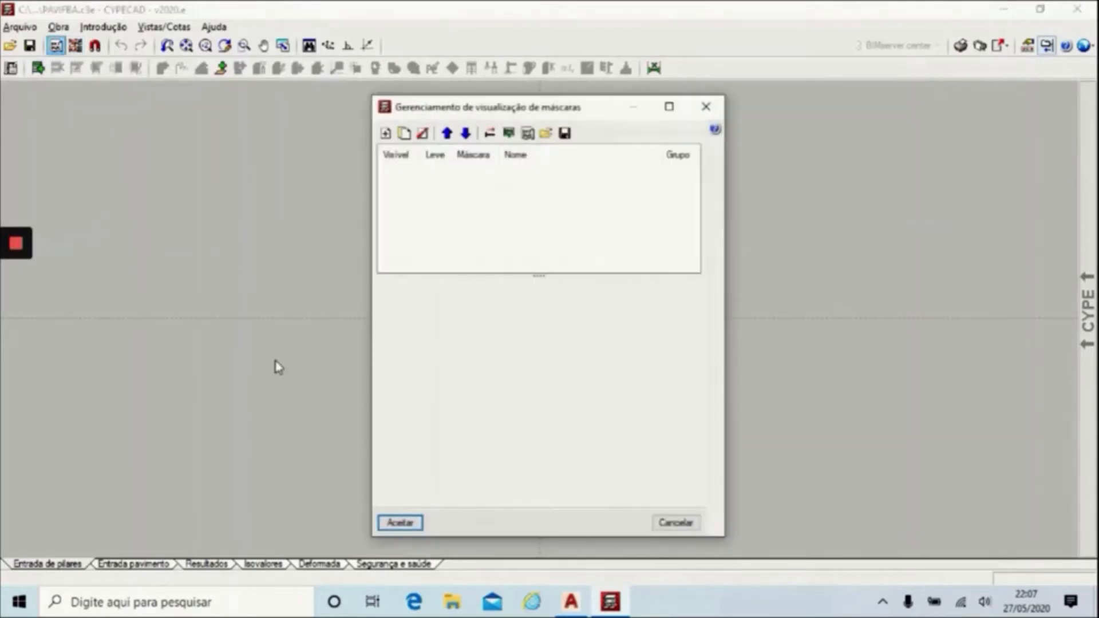
left_click(388, 134)
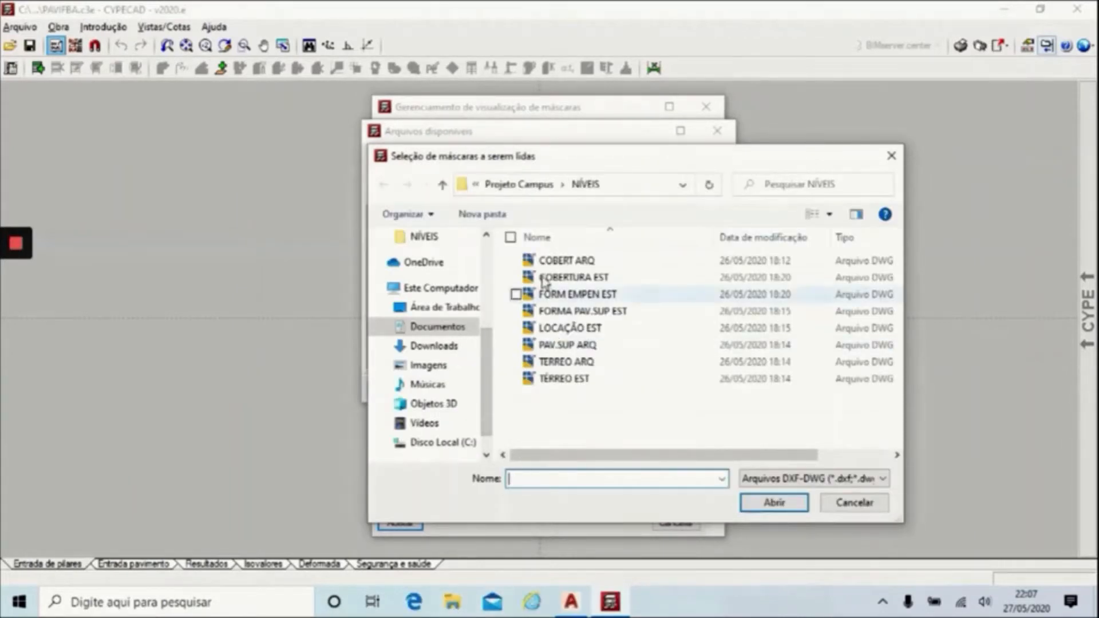
left_click(570, 328)
left_click(564, 380, "ctrl")
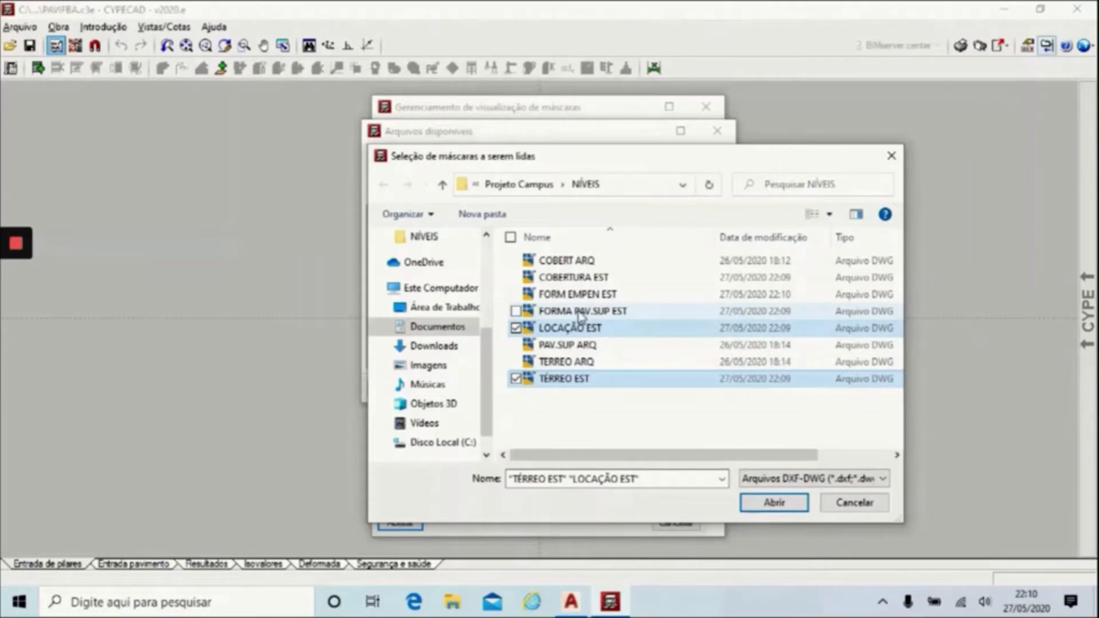
left_click(582, 311, "ctrl")
left_click(584, 278, "ctrl")
left_click(769, 501)
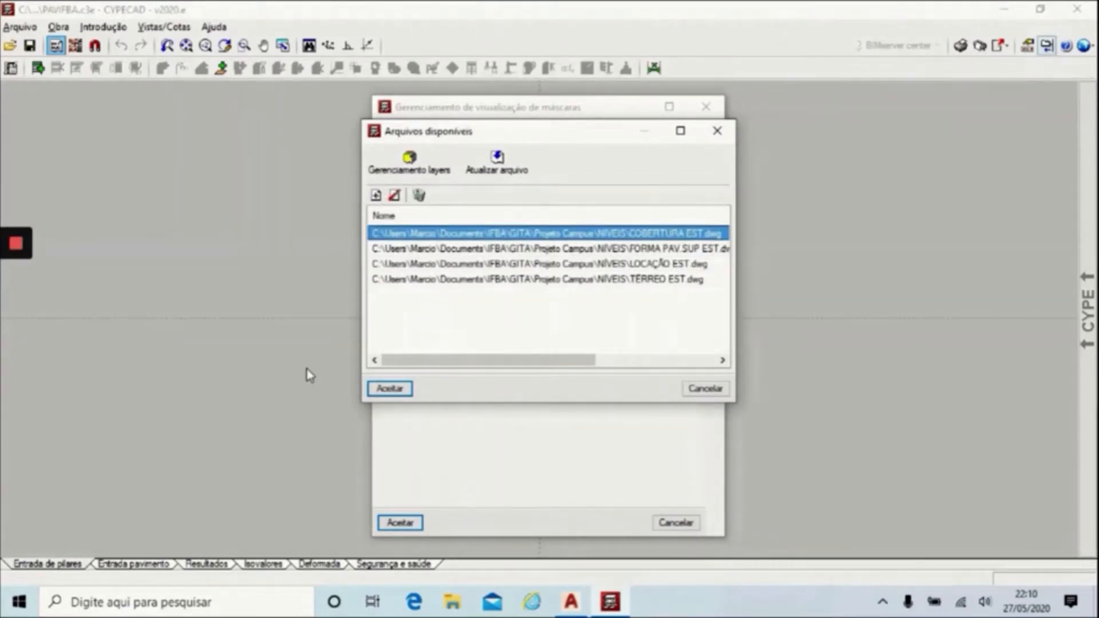
Add all four available DWG files as masks of the project and accept the mask visibility settings.
left_click(473, 250)
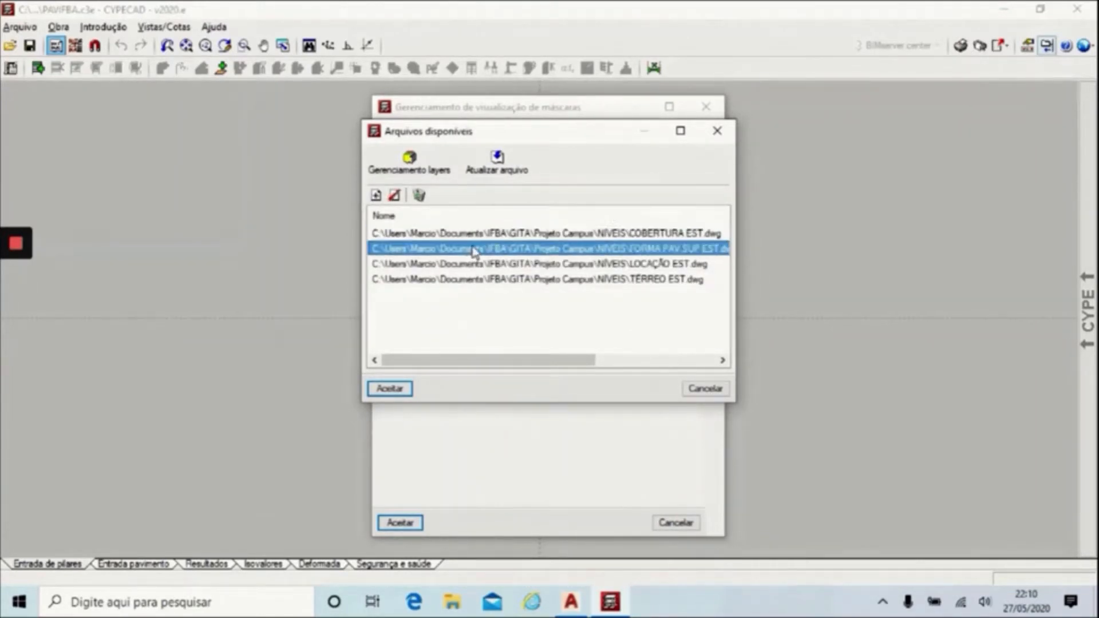
left_click(475, 239)
key("shift+Down")
key("shift+Down")
key("shift+Down")
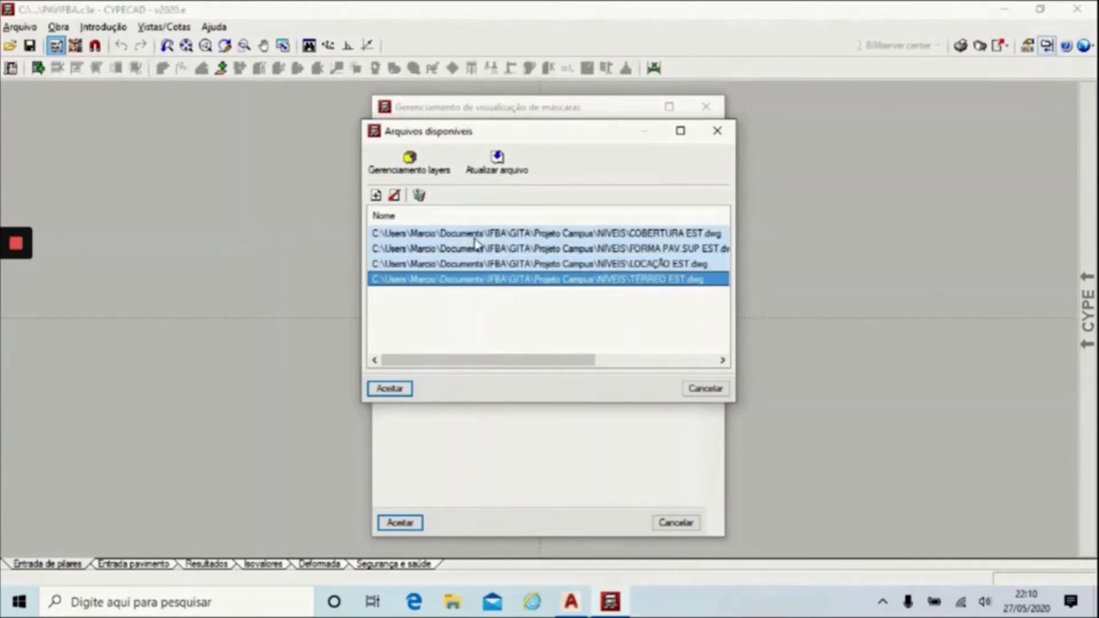
left_click(390, 388)
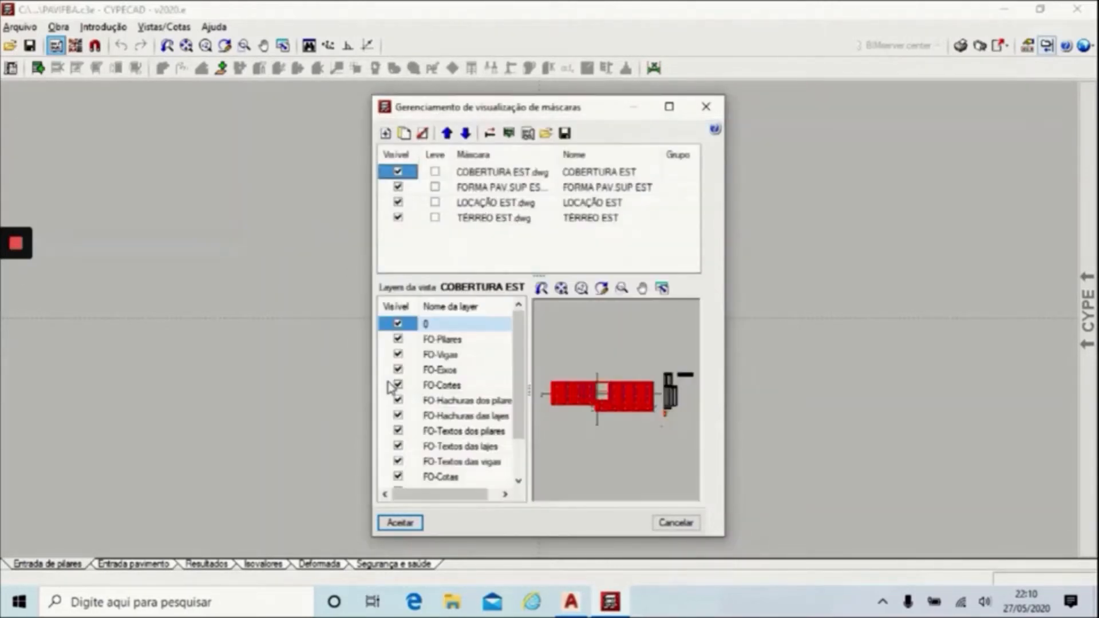
left_click(400, 523)
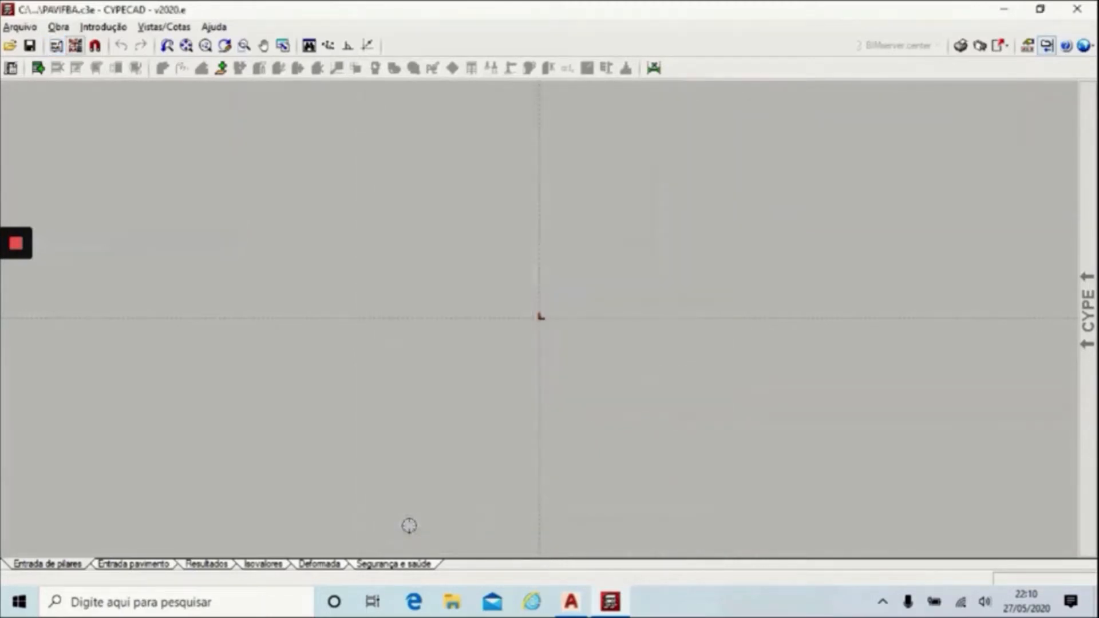
Display the TÉRREO EST mask and fit the whole drawing in the view.
left_click(78, 49)
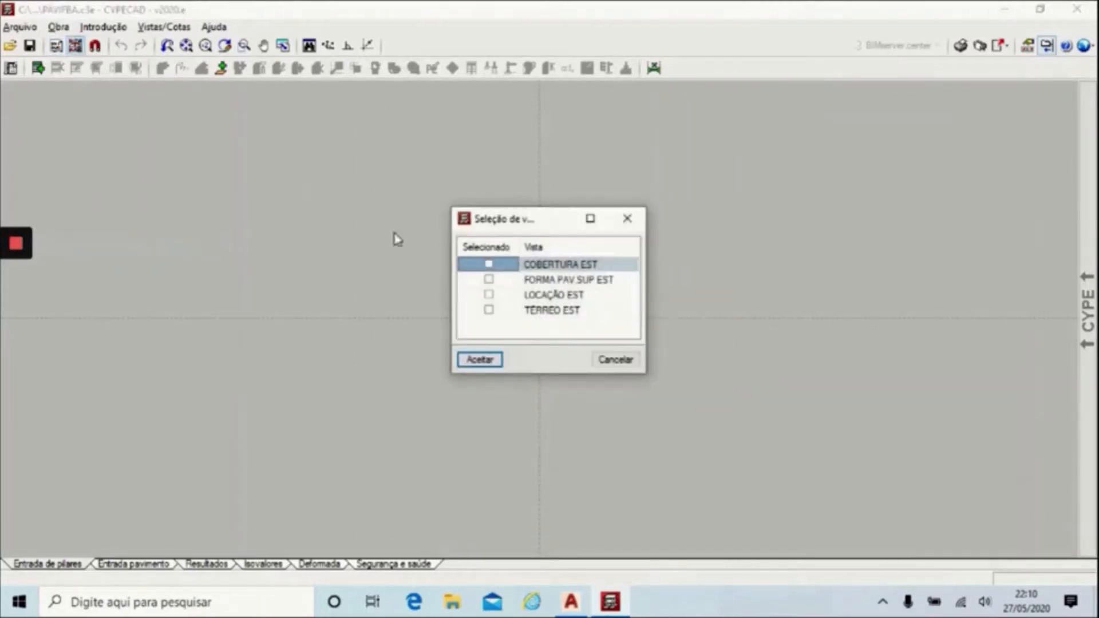
left_click(489, 310)
left_click(479, 359)
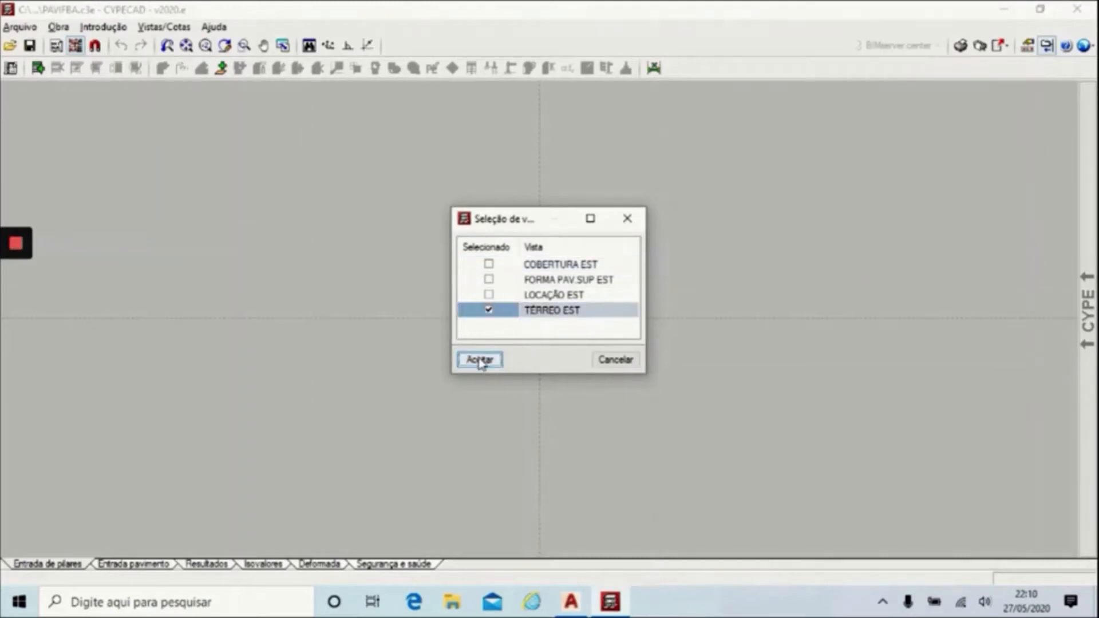
left_click(186, 46)
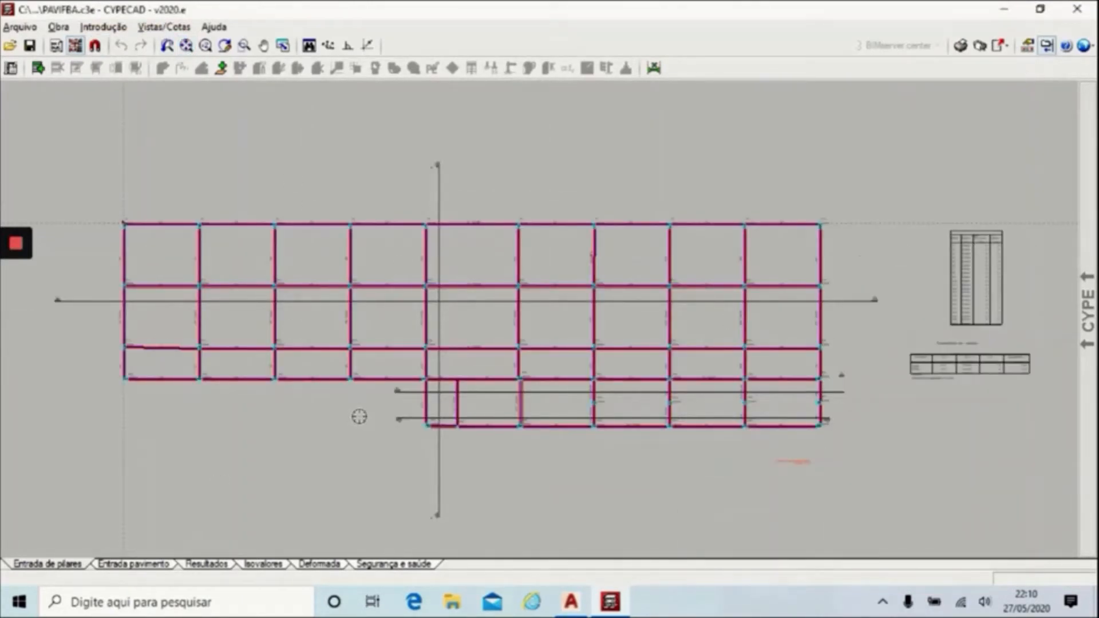
Display only the FORMA PAV.SUP EST mask in place of TÉRREO EST.
left_click(75, 46)
left_click(499, 311)
left_click(496, 296)
left_click(487, 357)
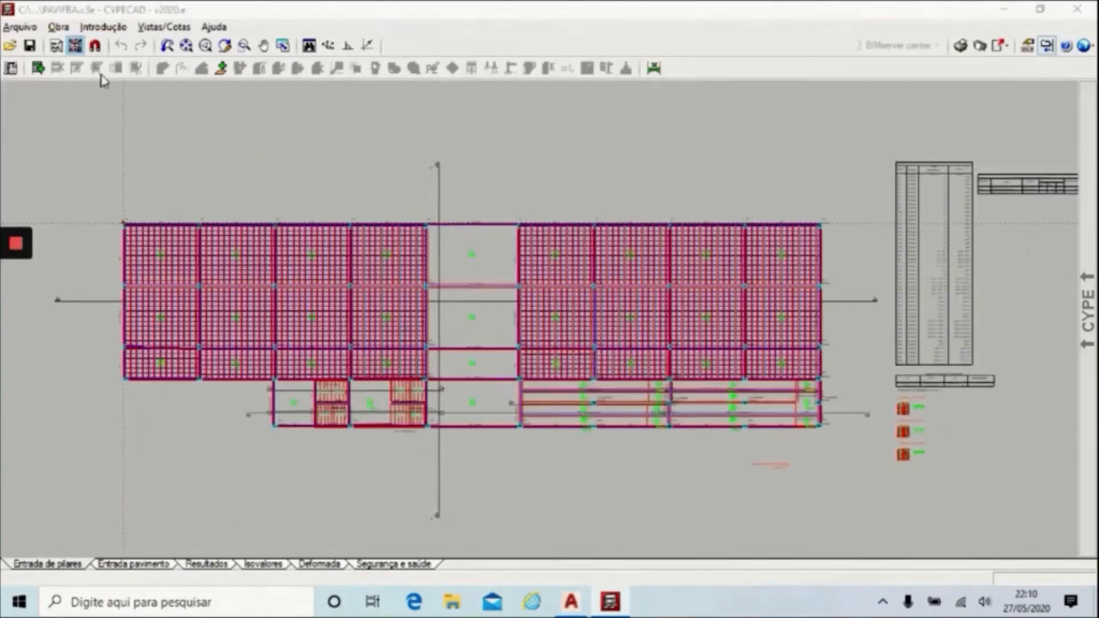
Display only the COBERTURA EST mask in place of FORMA PAV.SUP EST.
left_click(75, 46)
left_click(503, 280)
left_click(505, 265)
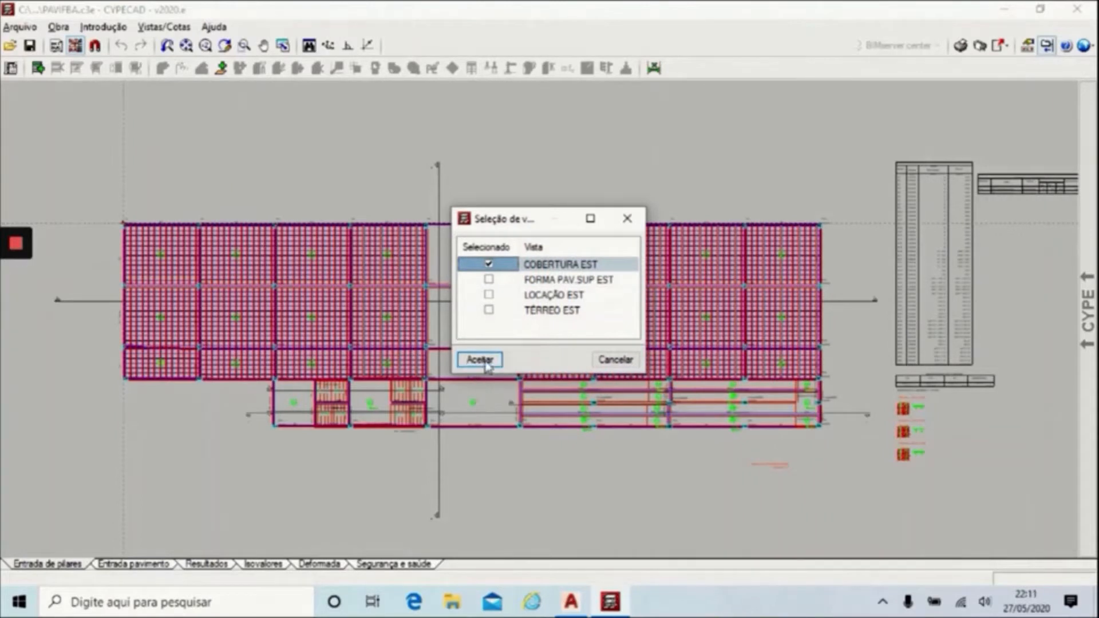
left_click(480, 360)
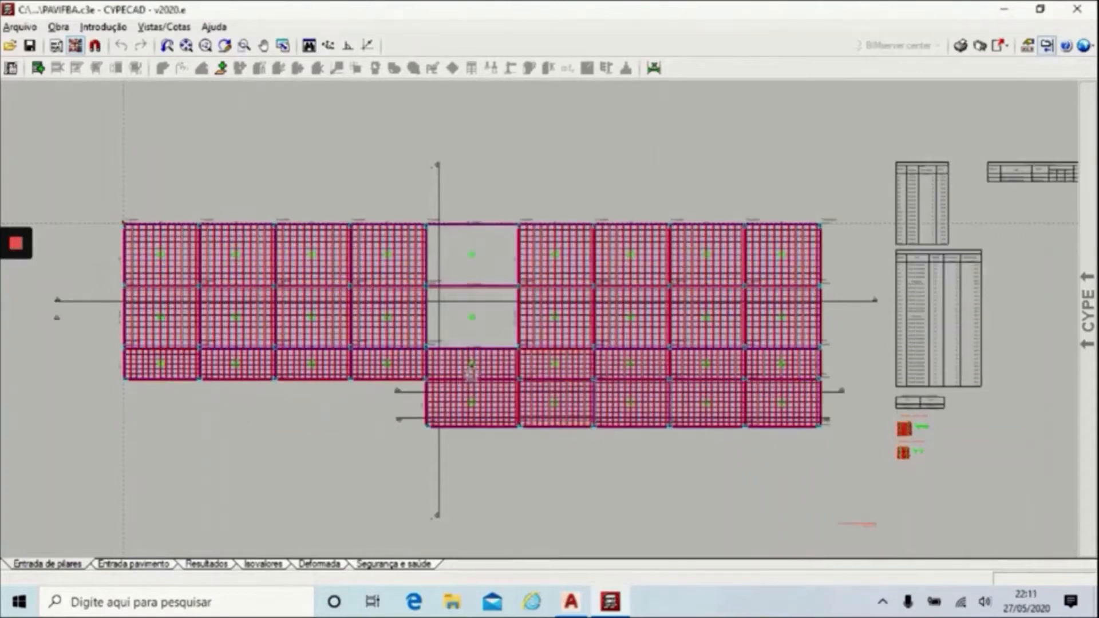
Display only the LOCAÇÃO EST foundation mask in place of COBERTURA EST.
left_click(75, 46)
left_click(490, 295)
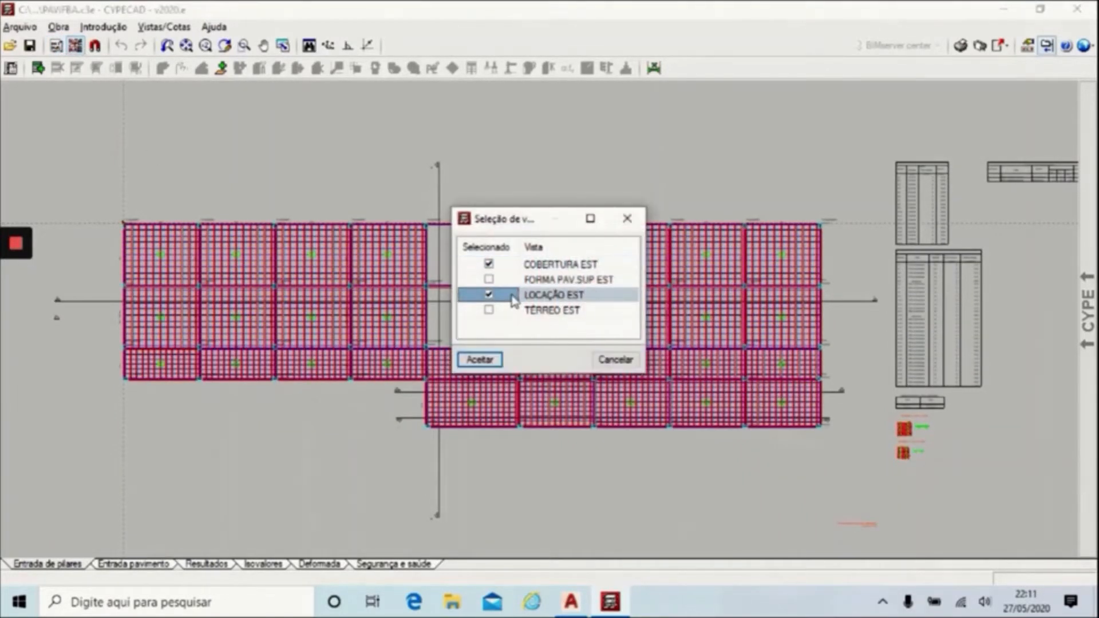
left_click(489, 265)
left_click(480, 360)
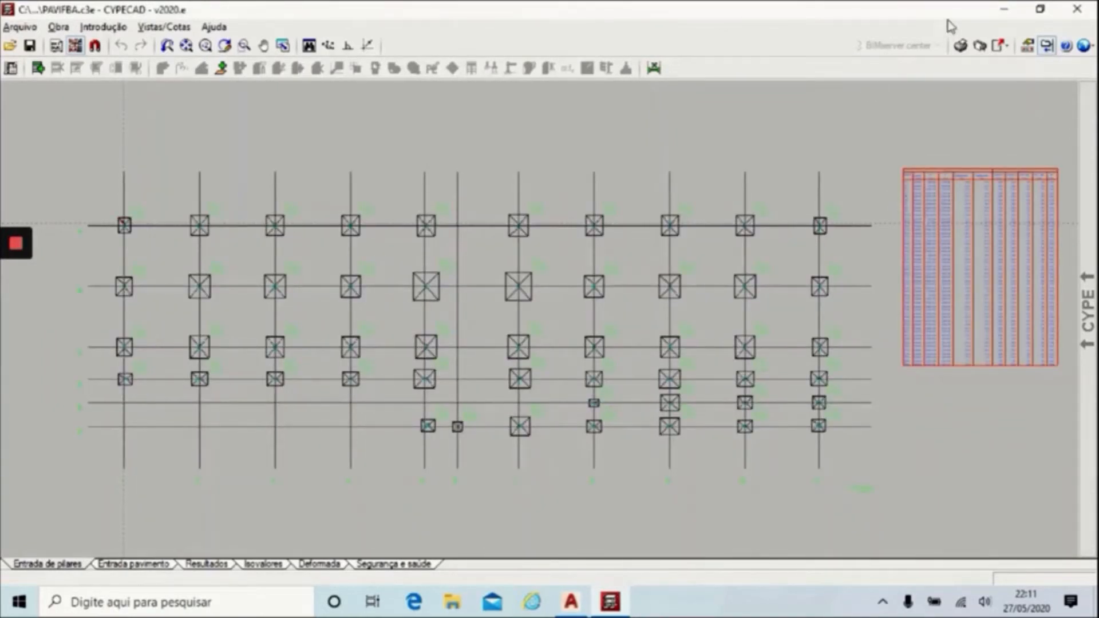
Change the drawing area's background colour to black.
left_click(1084, 45)
left_click(982, 219)
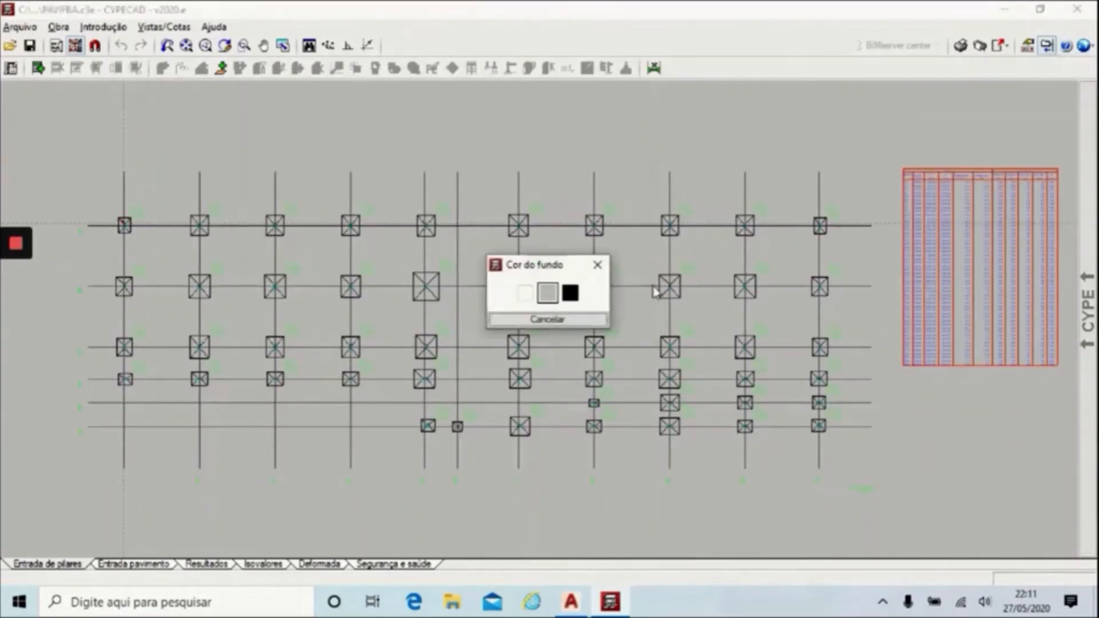
left_click(569, 292)
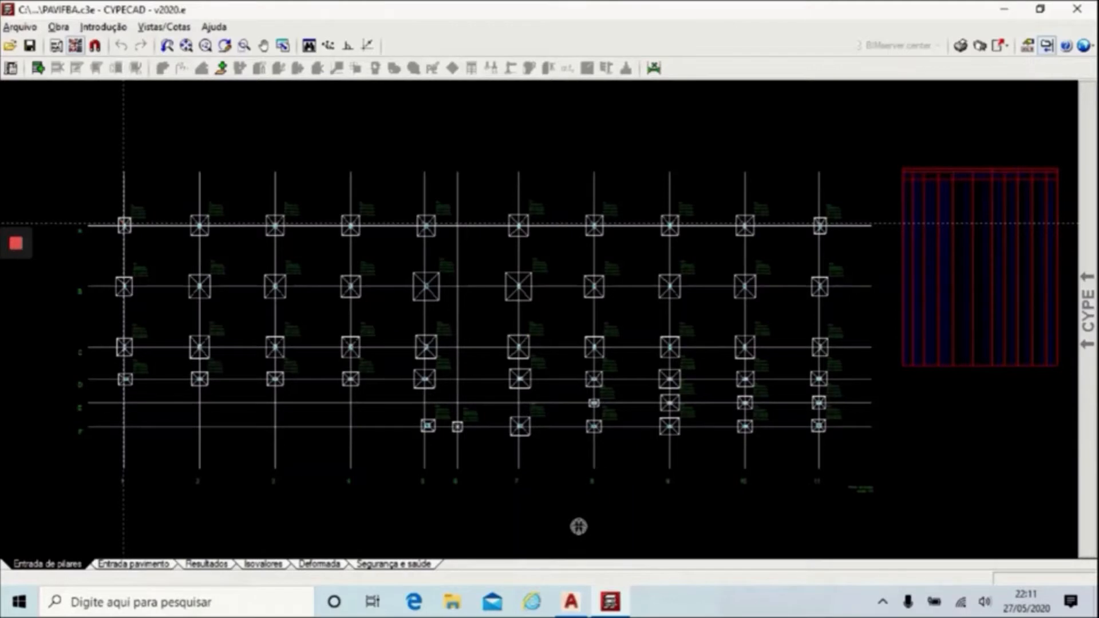
Start a new group of independent floors and set the number of floors to 3.
mouse_move(1087, 309)
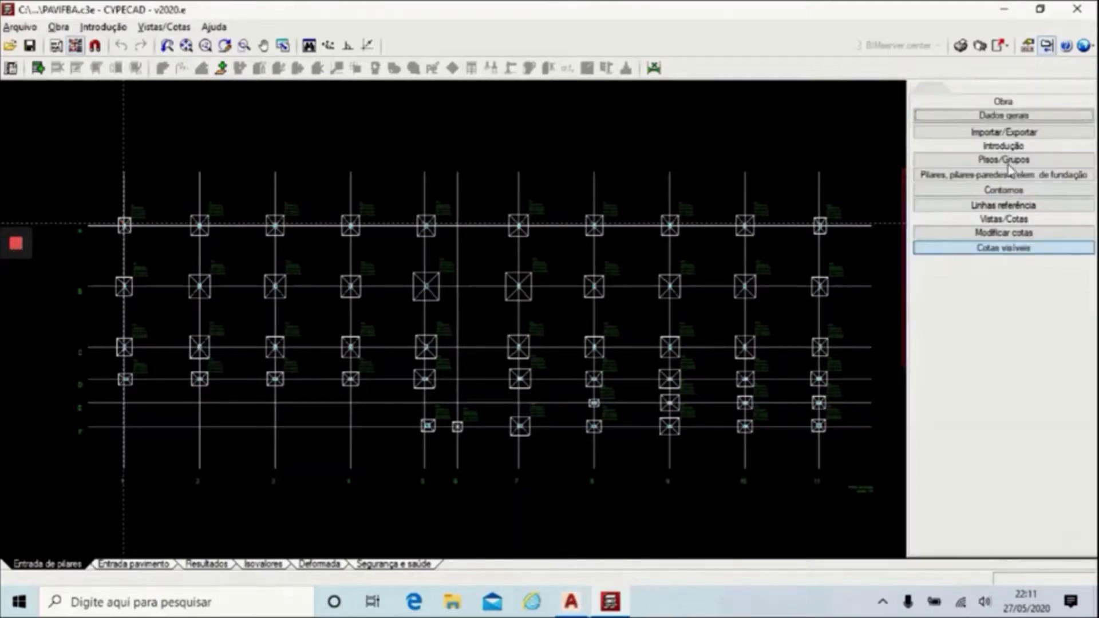
left_click(1003, 160)
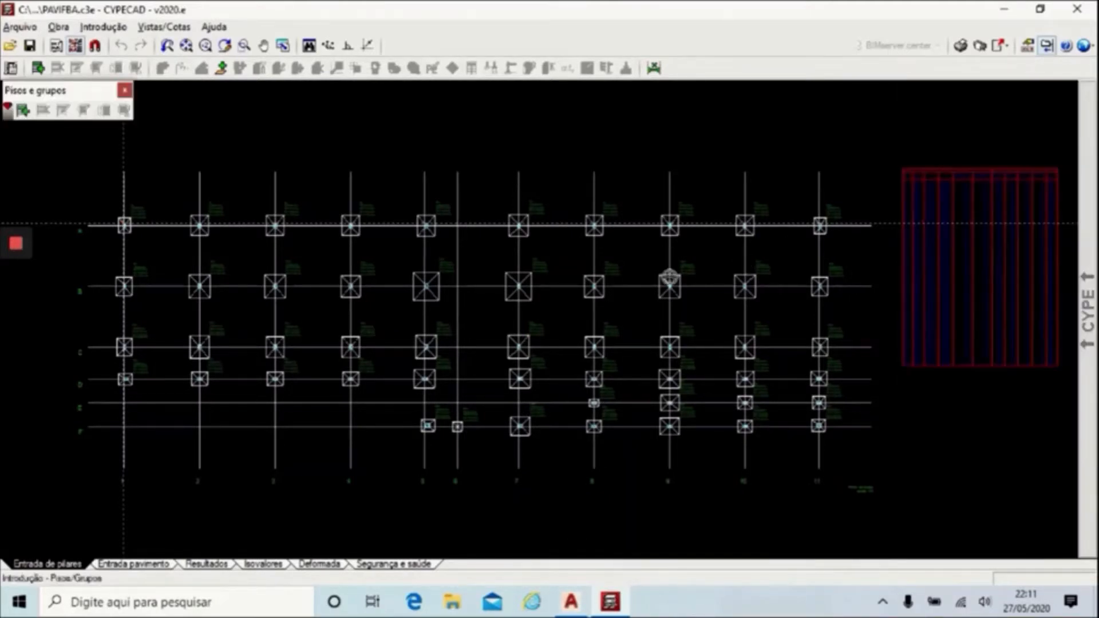
left_click(23, 110)
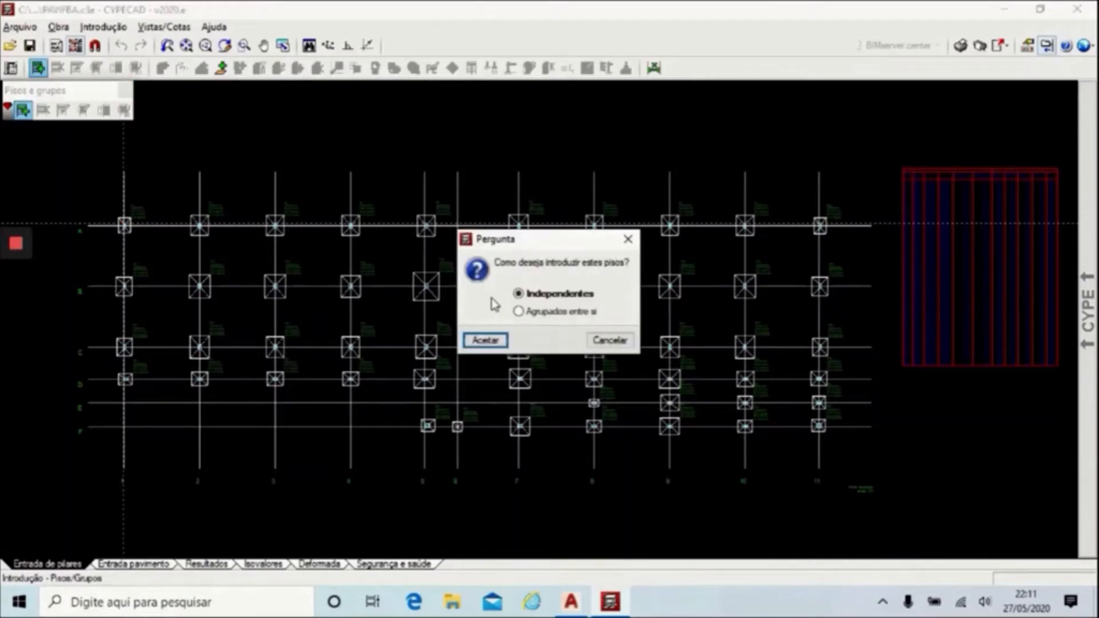
left_click(486, 342)
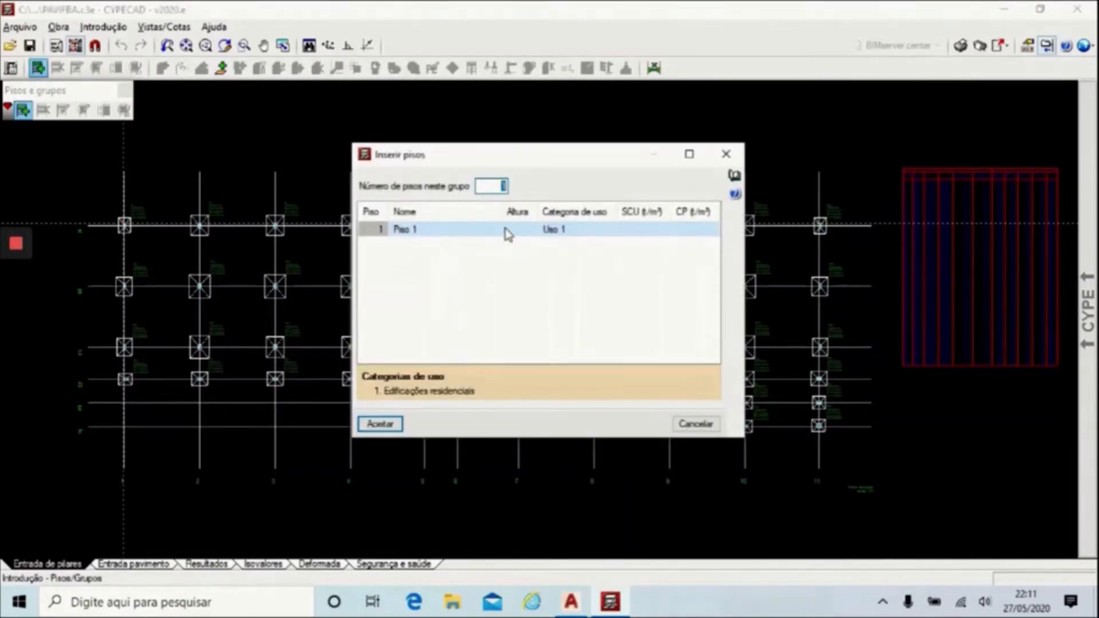
type("3")
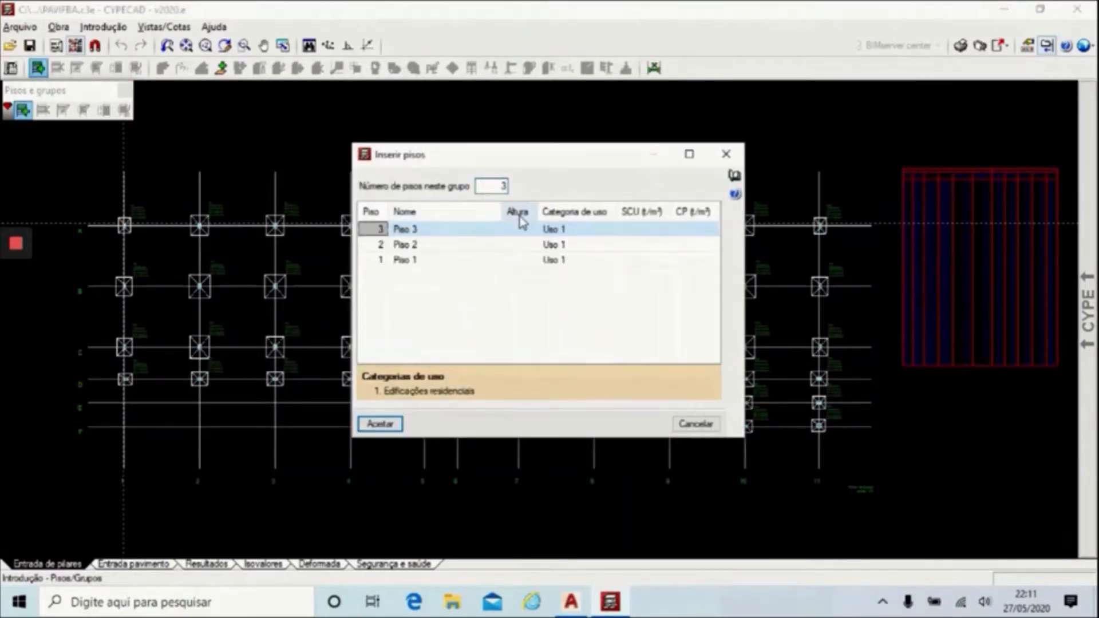
Switch to AutoCAD and examine the floor levels in the architectural elevation, then return to CYPECAD's floor table.
left_click(571, 601)
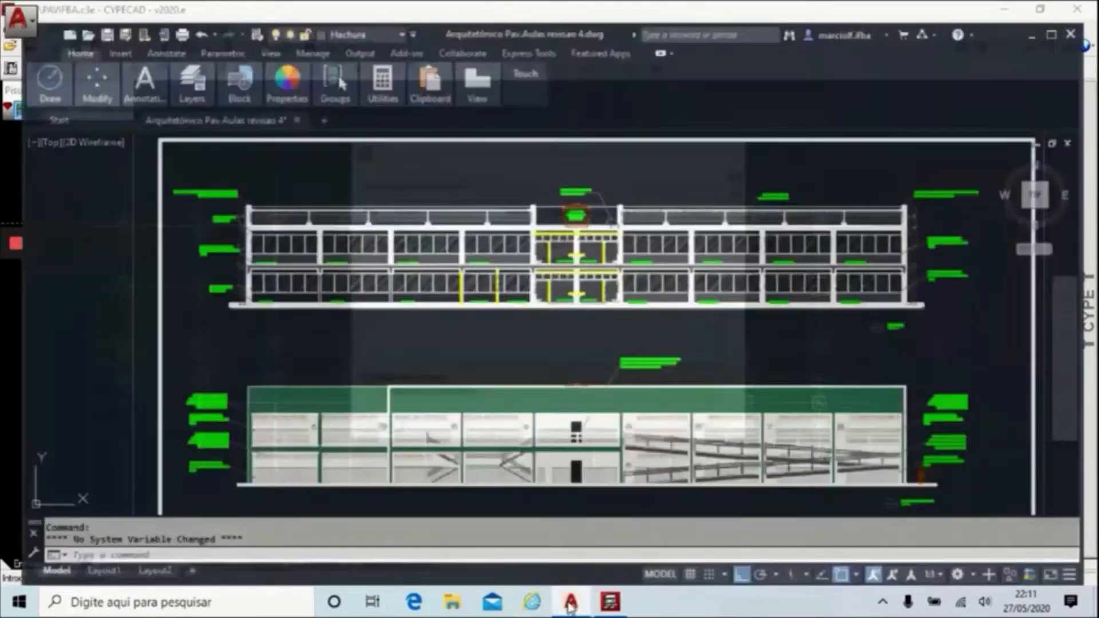
scroll(503, 294, "down", 2)
scroll(430, 421, "up", 8)
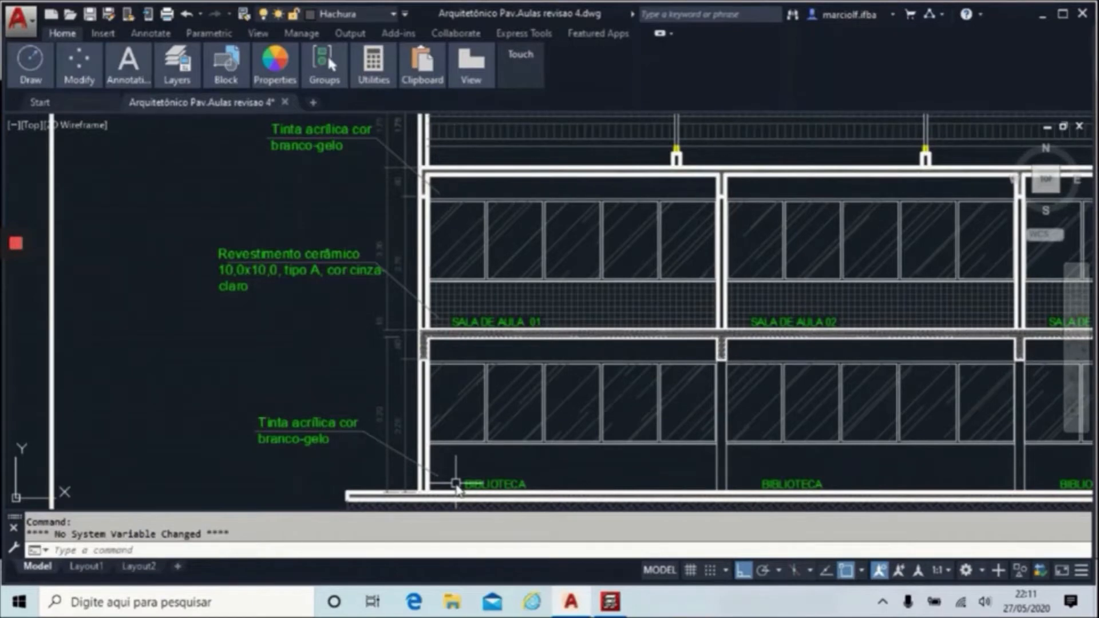
middle_click_drag(456, 484, 363, 481)
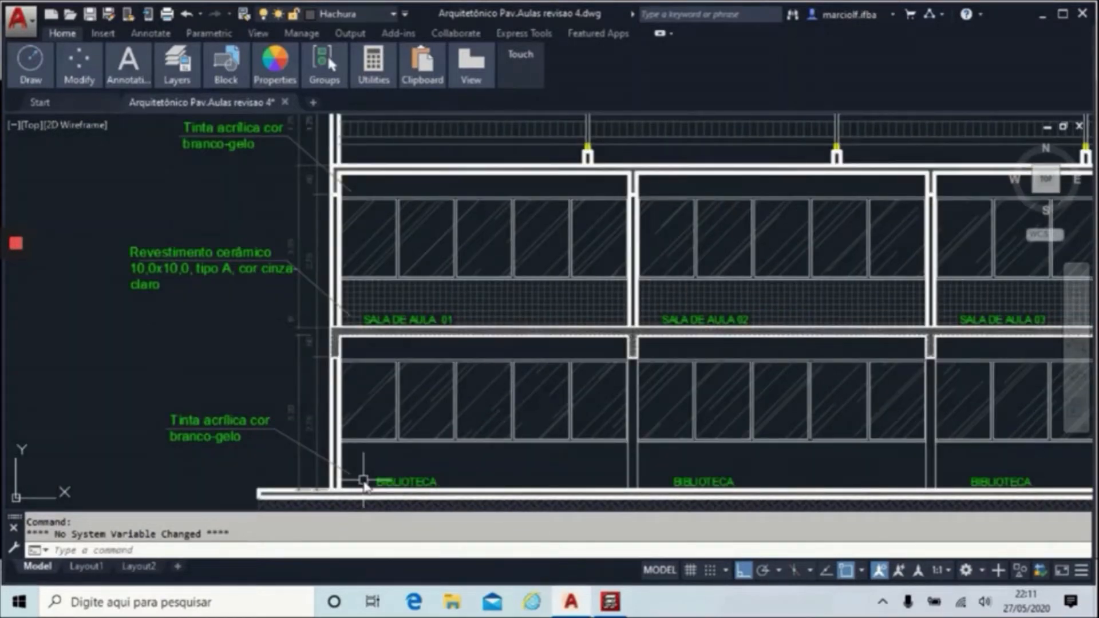
scroll(364, 481, "down", 8)
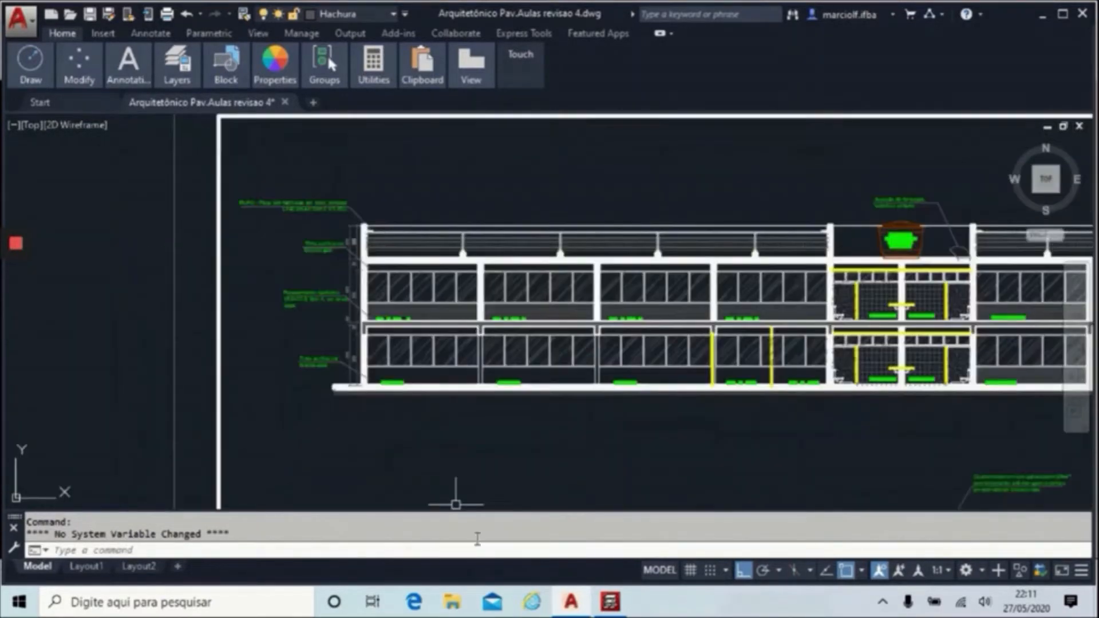
left_click(573, 604)
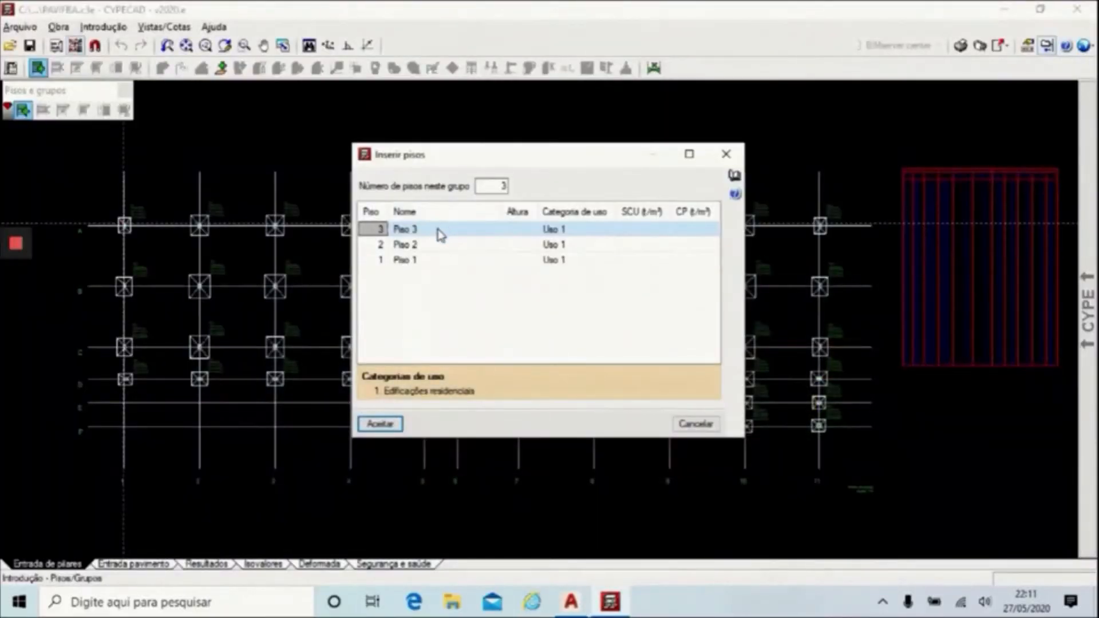
Name floor 1 TÉRREO, floor 2 PAV. SUPERIOR and floor 3 COBERTURA.
left_click(437, 230)
left_click(437, 261)
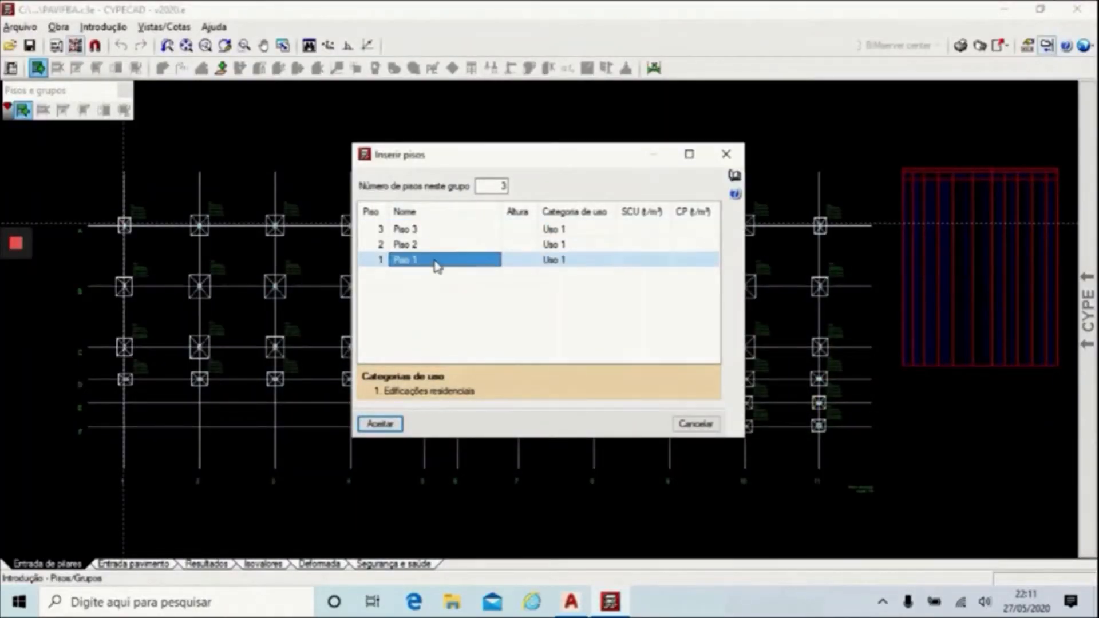
type("1")
type("ÉRREO")
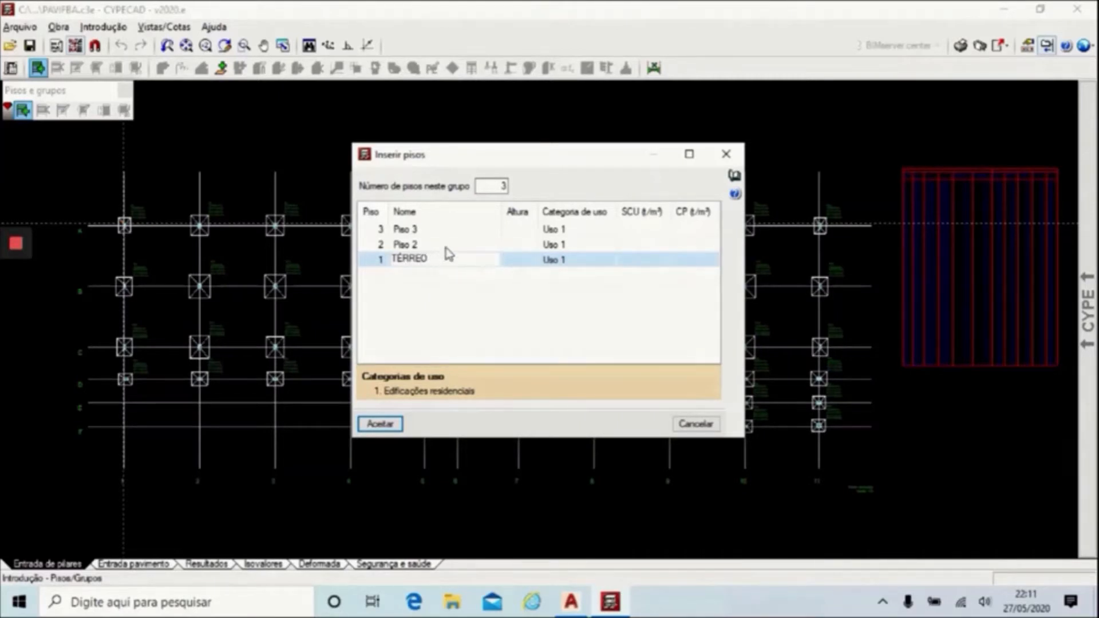
left_click(450, 247)
type("PAV")
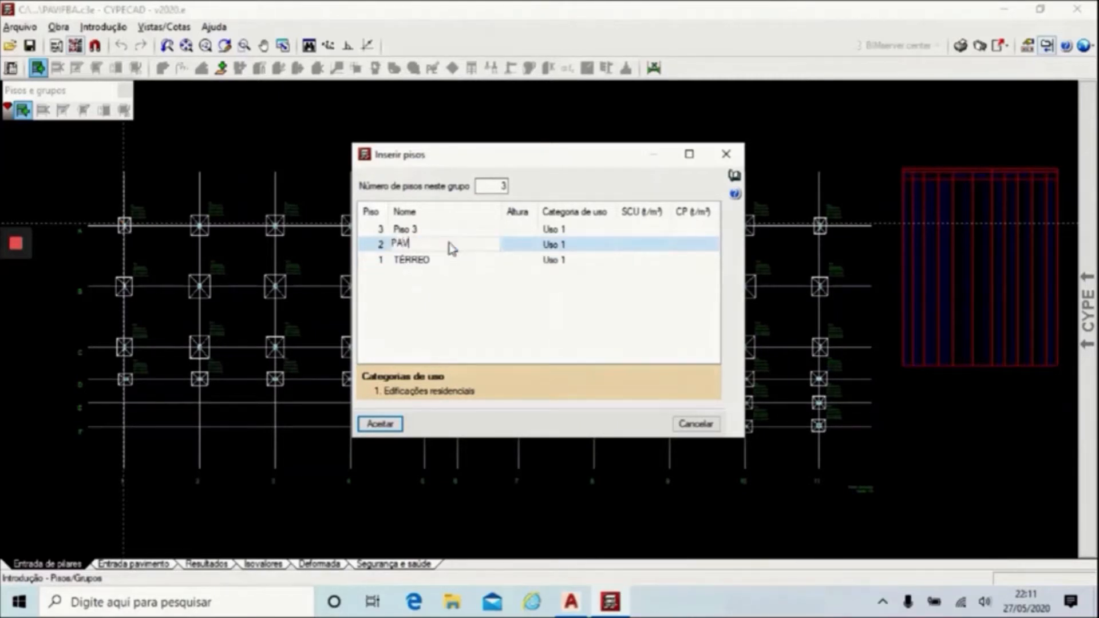
type(". SUPERIOR")
key("Tab")
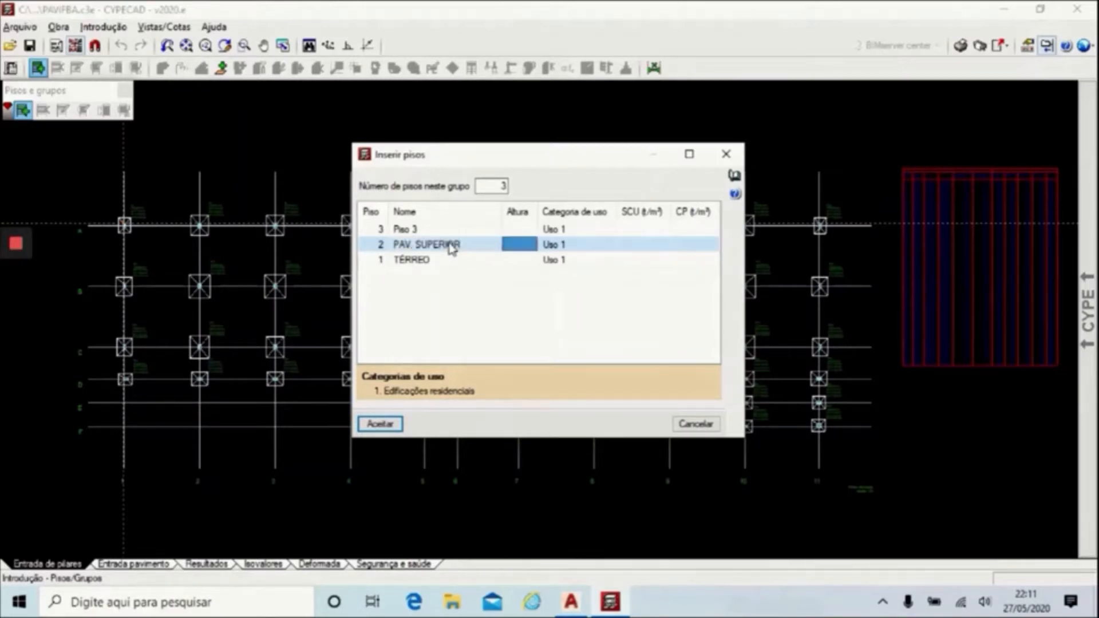
left_click(457, 230)
type("COBERTURA")
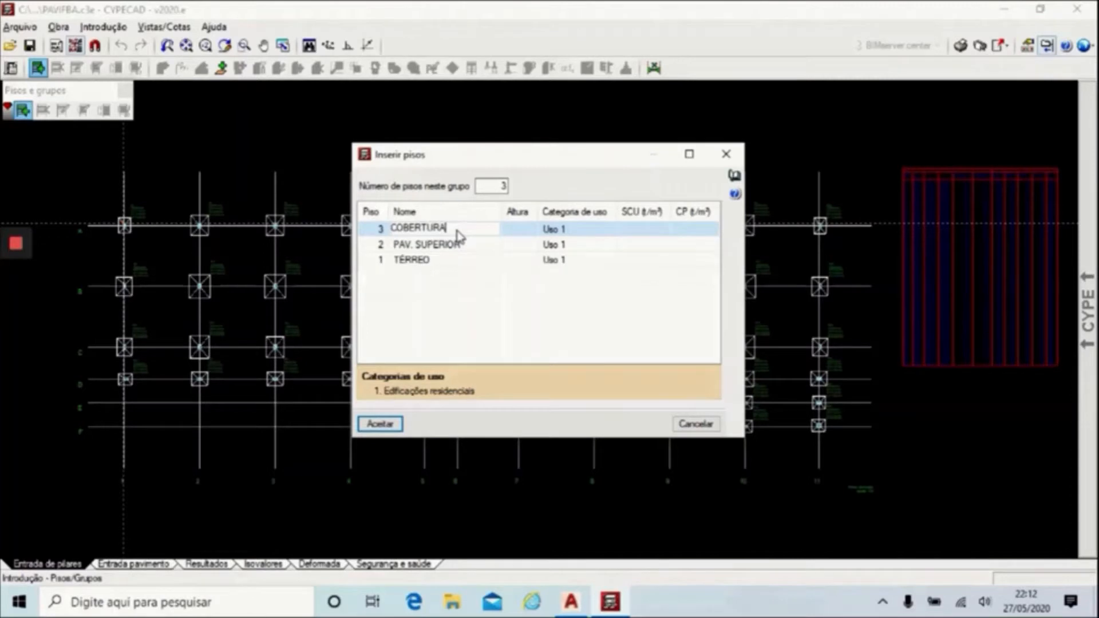
key("Tab")
Set the height of the COBERTURA floor to 3.35.
left_click(540, 233)
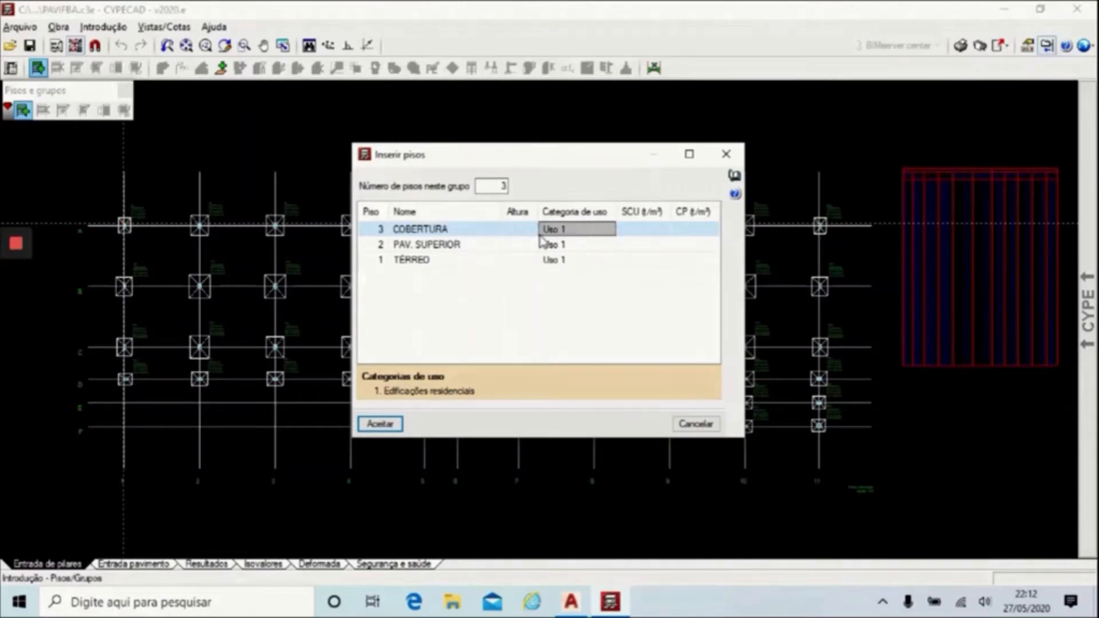
left_click(524, 231)
type("3.35")
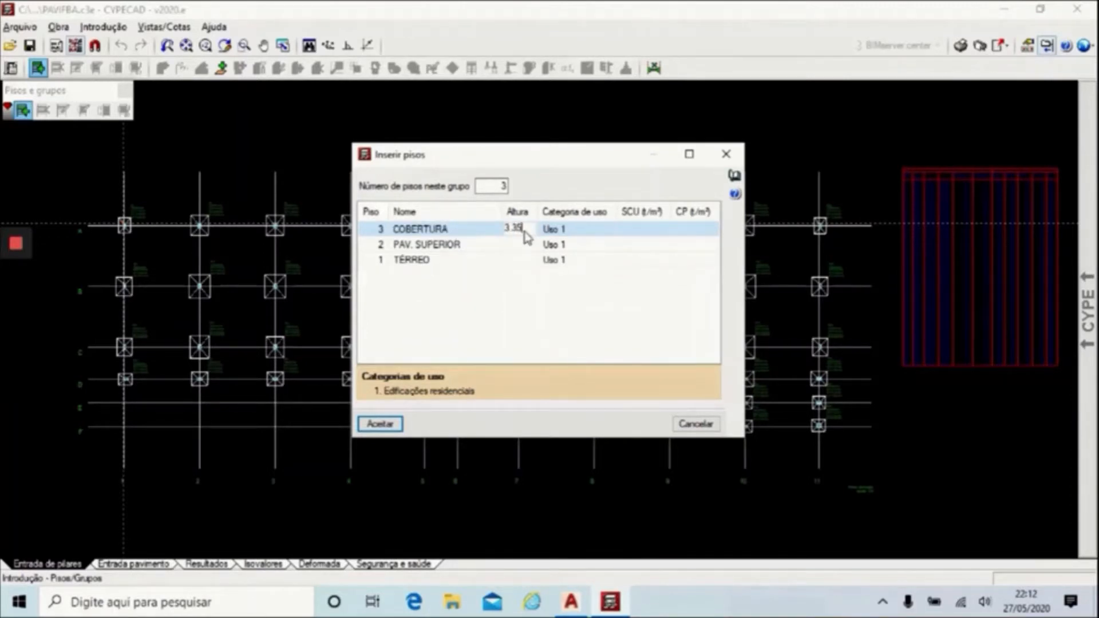
key("Tab")
Check the storey height dimensions of both levels on the AutoCAD elevation and return to CYPECAD.
left_click(571, 602)
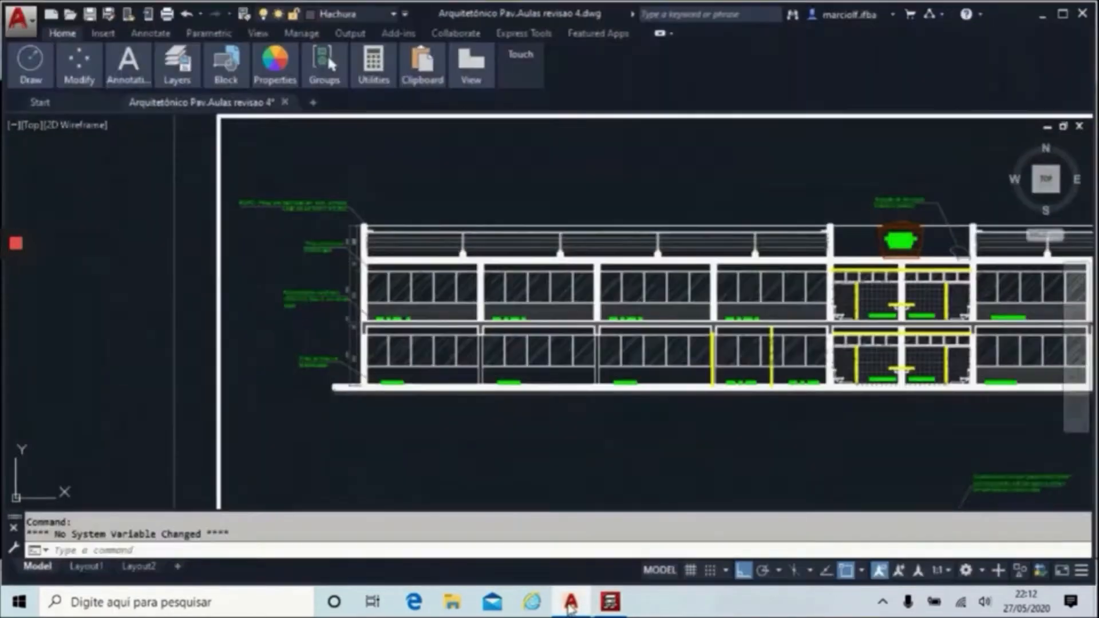
scroll(315, 260, "up", 4)
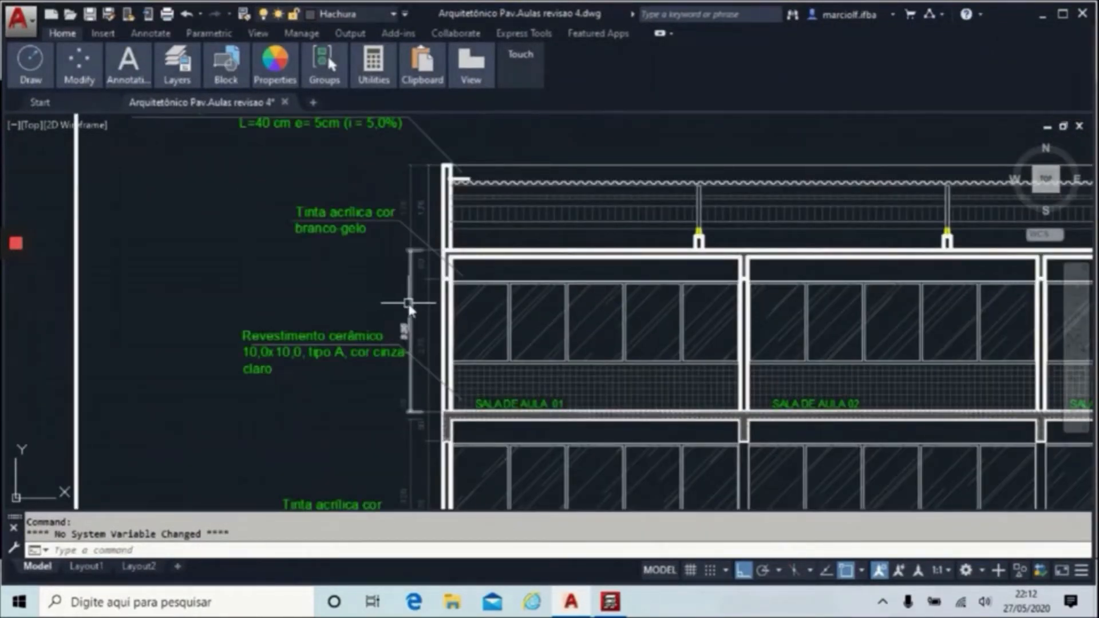
scroll(413, 312, "up", 5)
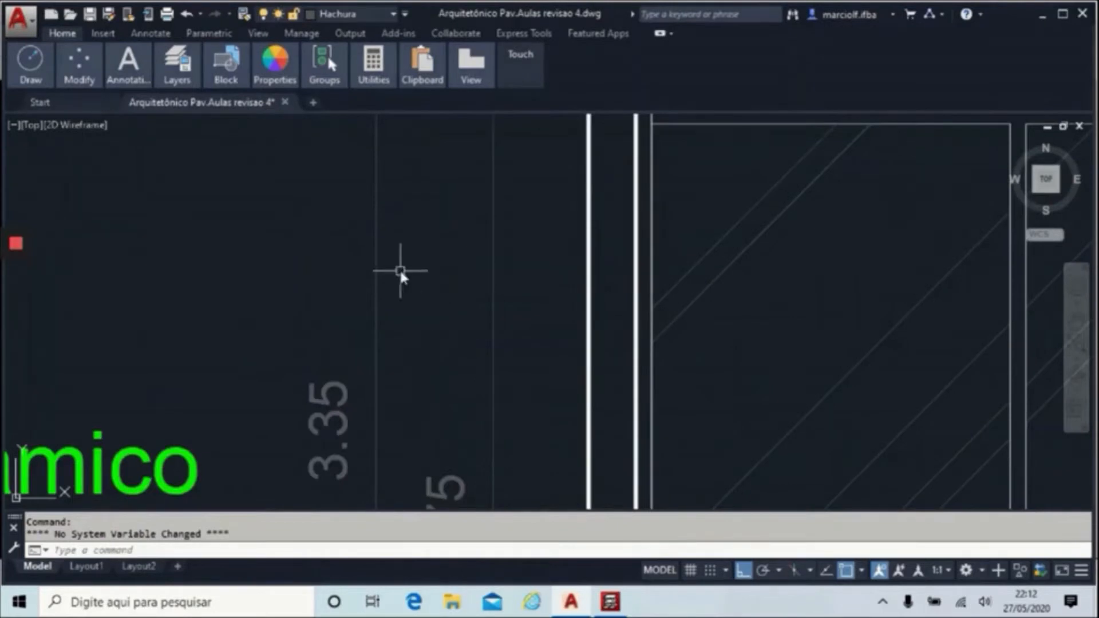
scroll(396, 257, "down", 6)
scroll(427, 355, "up", 5)
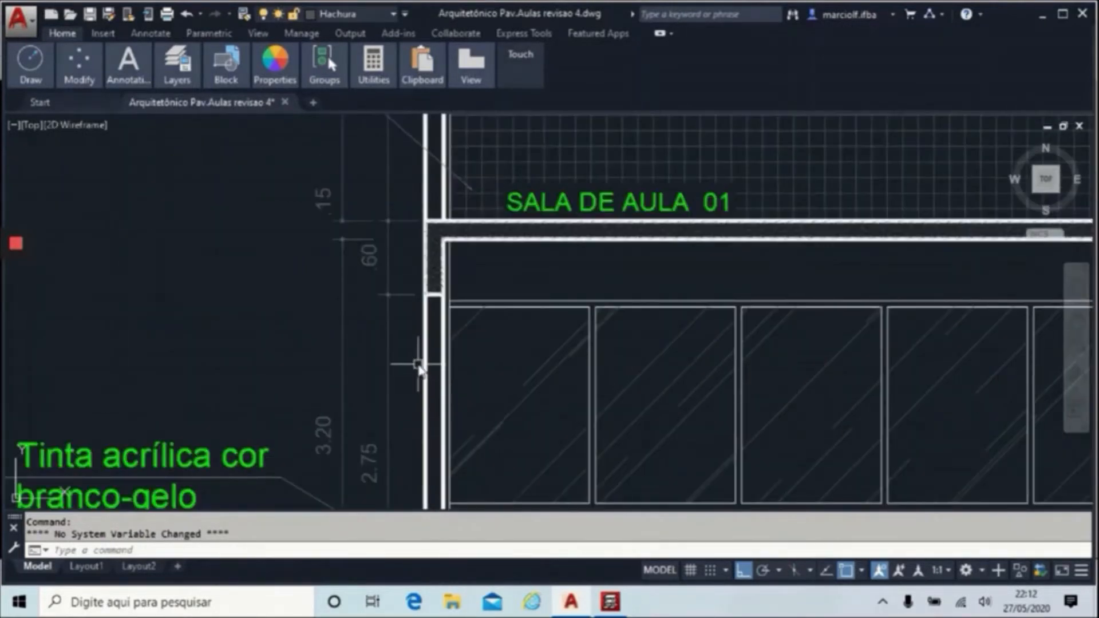
left_click(612, 602)
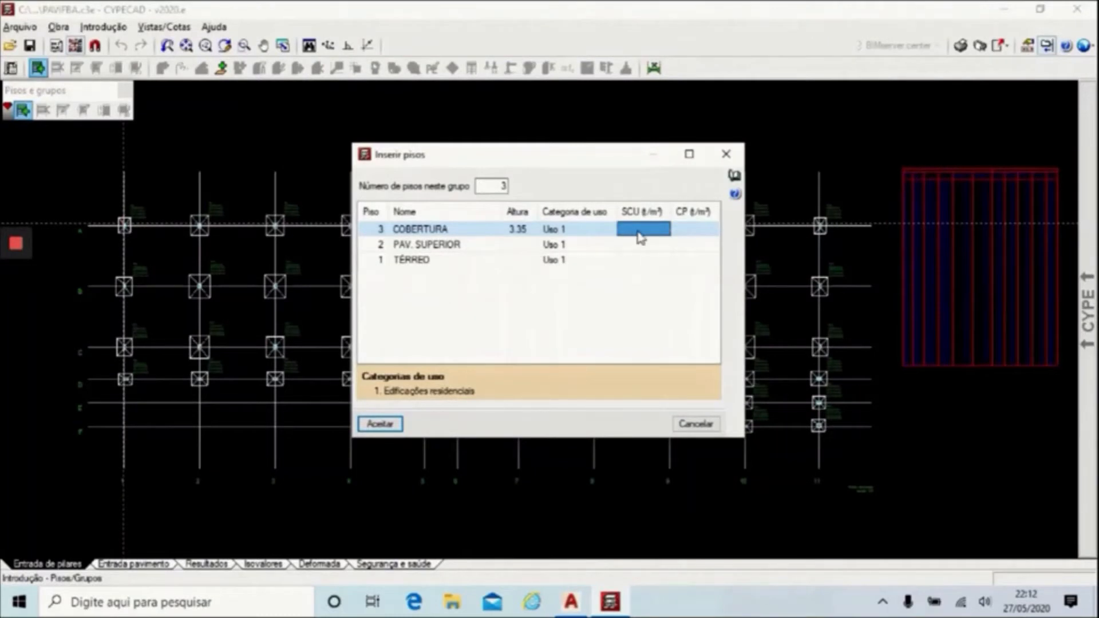
Set COBERTURA's live load (SCU) to 0.10 and its permanent load (CP) to 0.10 t/m².
left_click(637, 232)
type("0.10")
key("Tab")
type("0.10")
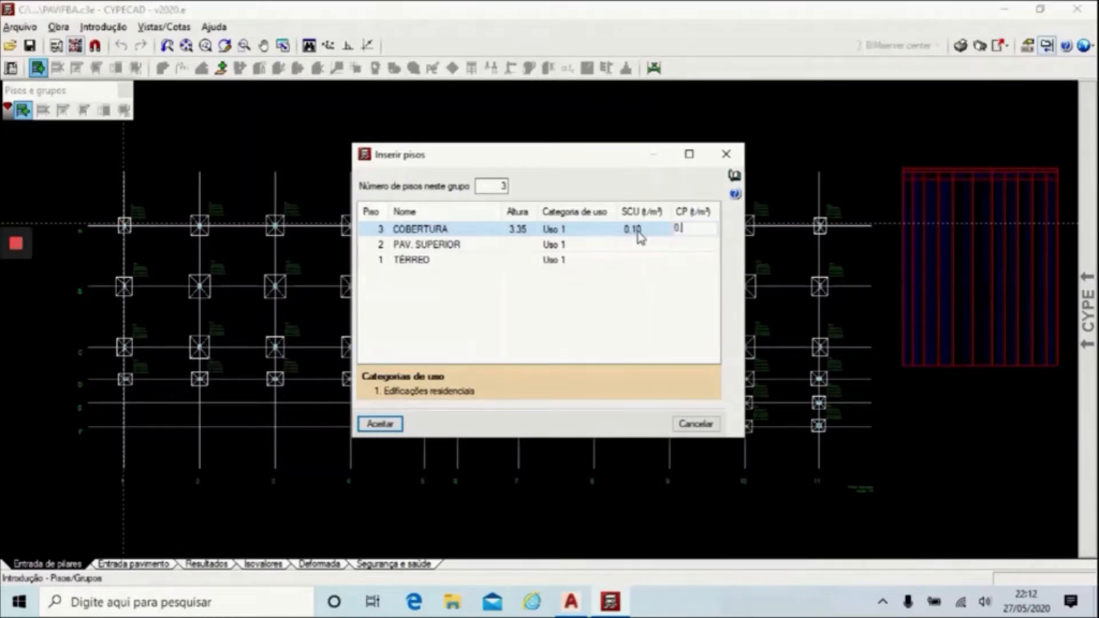
key("Tab")
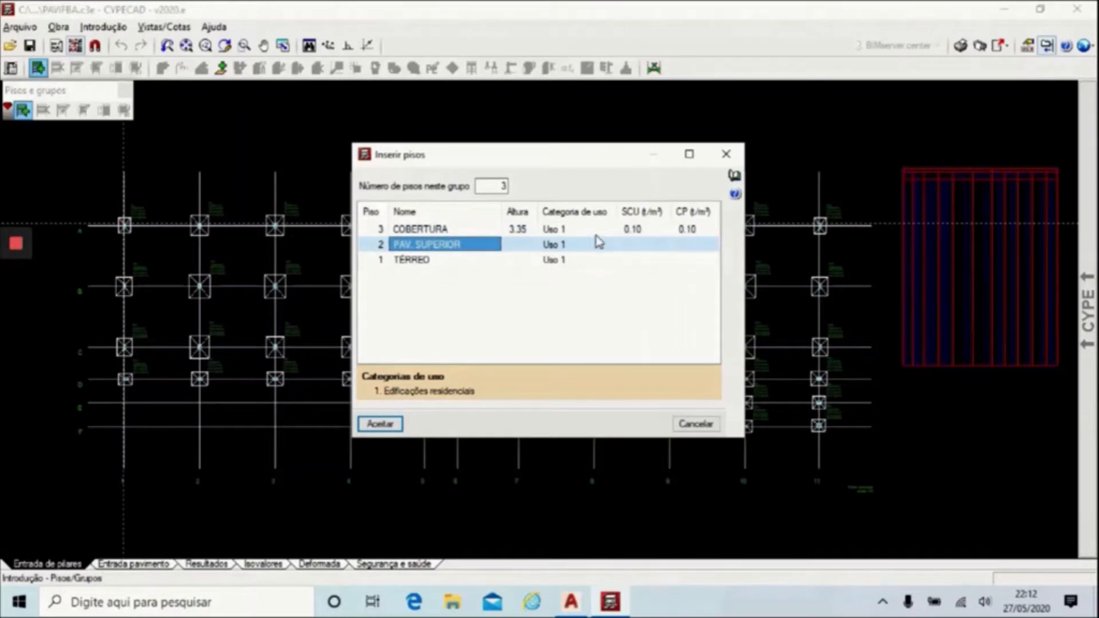
Give PAV. SUPERIOR a height of 3.35, a live load (SCU) of 0.30 and a permanent load (CP) of 0.15 t/m².
key("Tab")
key("Tab")
left_click(639, 250)
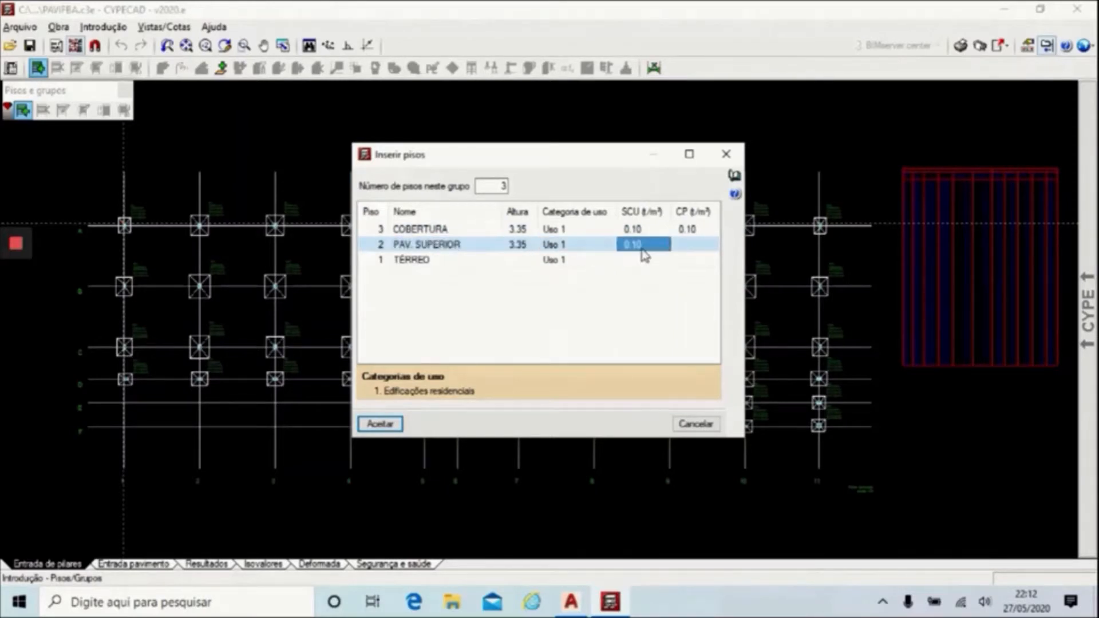
left_click(650, 250)
type("0.3")
key("Tab")
type("0.15")
key("Tab")
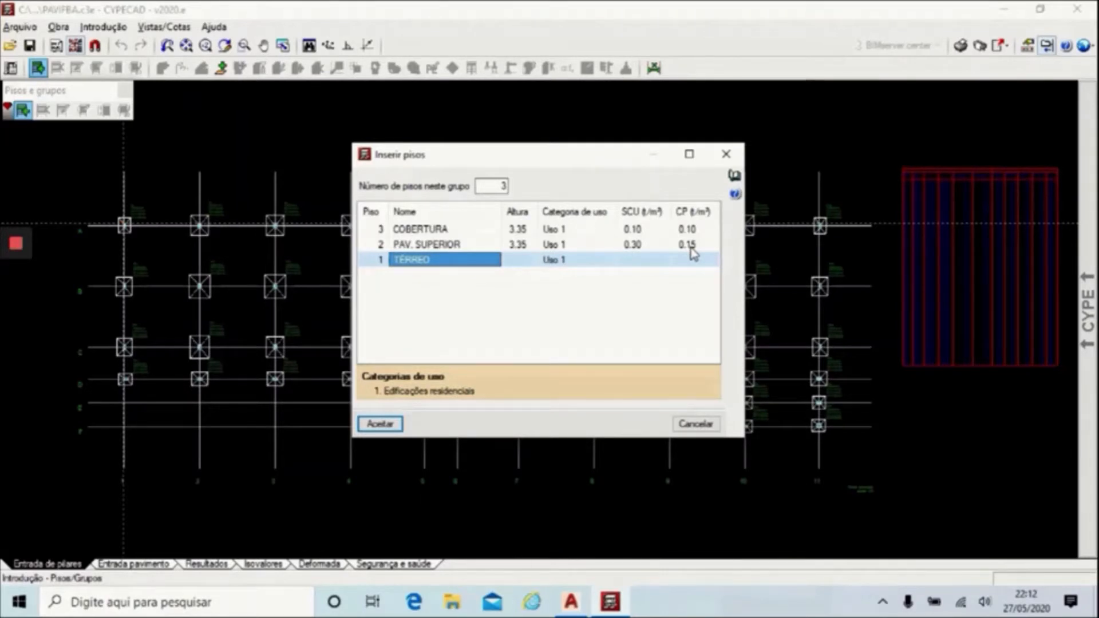
Give TÉRREO a height of 1.20, SCU 0.30 and CP 0.15 t/m², and accept the new floors.
left_click(528, 261)
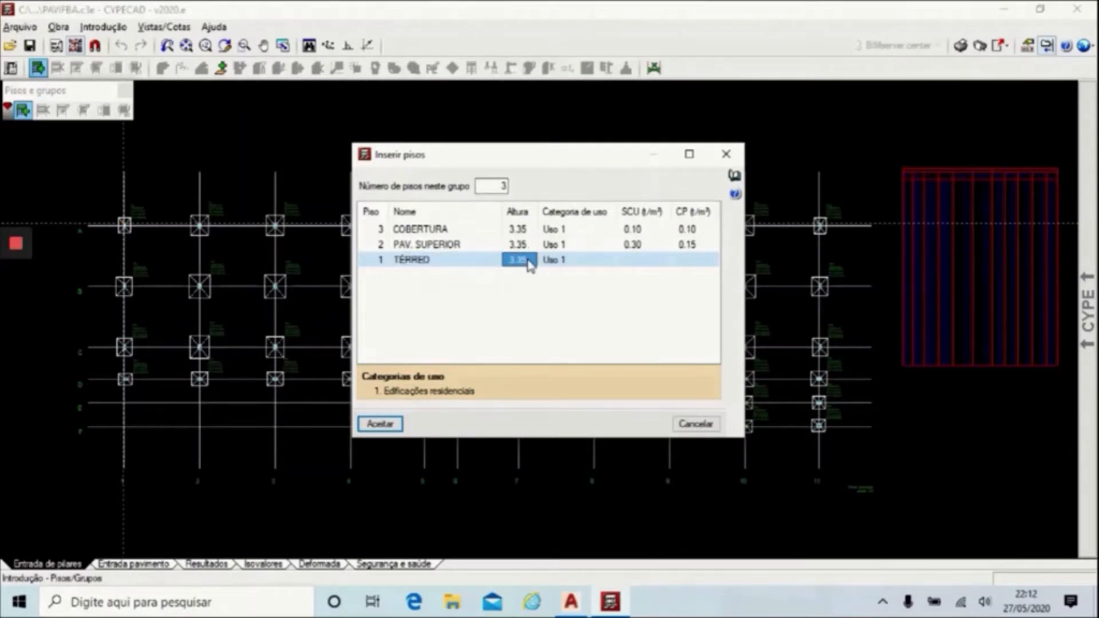
type("1.20")
key("Tab")
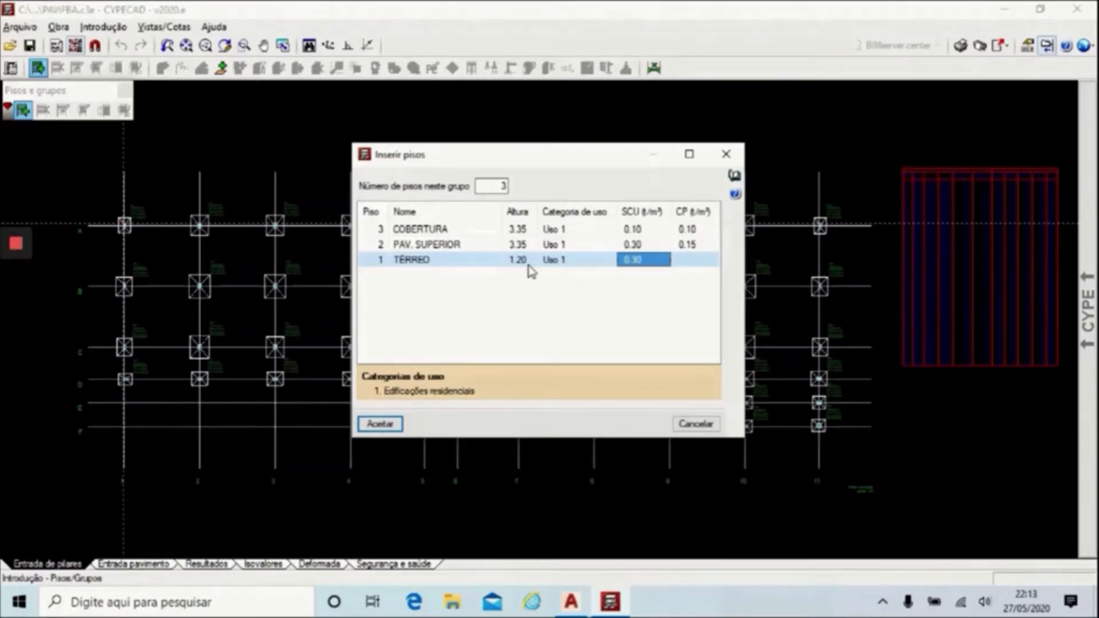
left_click(529, 264)
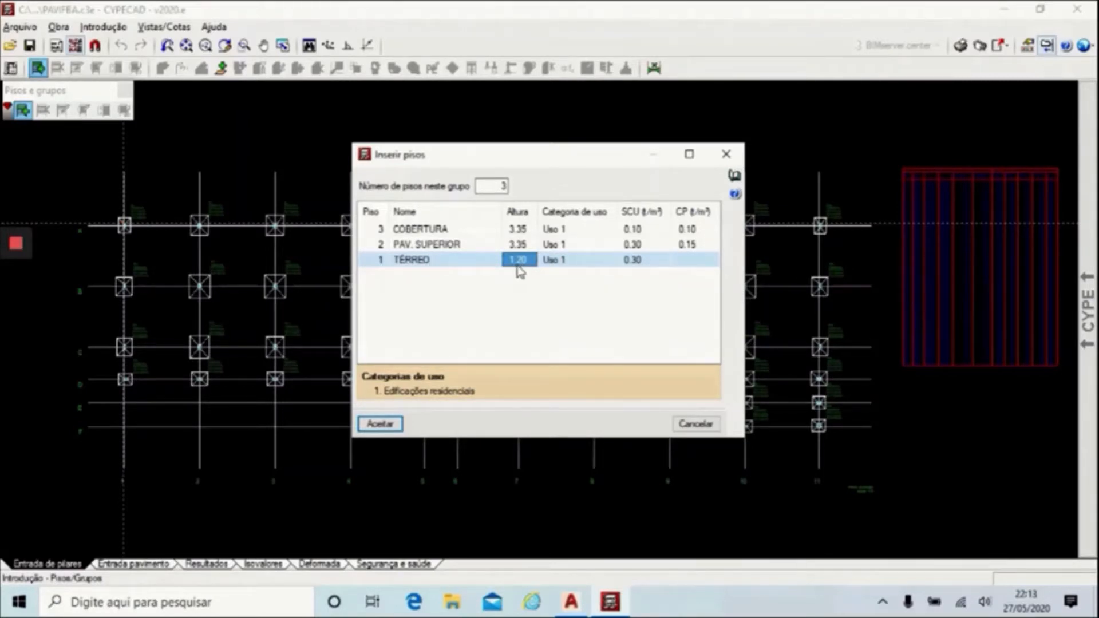
left_click(646, 265)
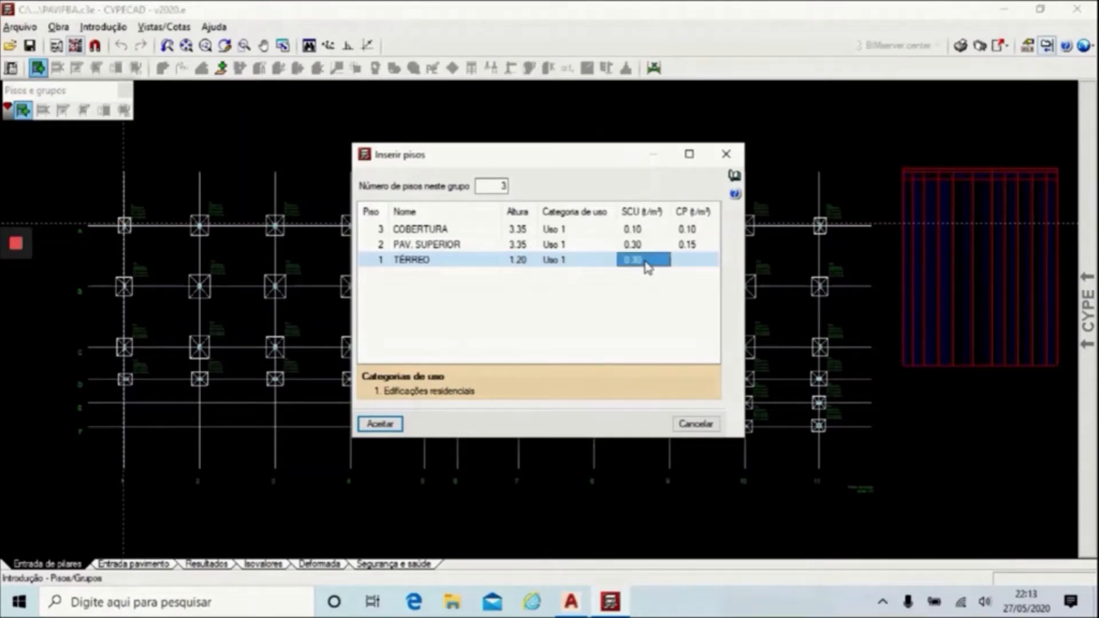
key("Tab")
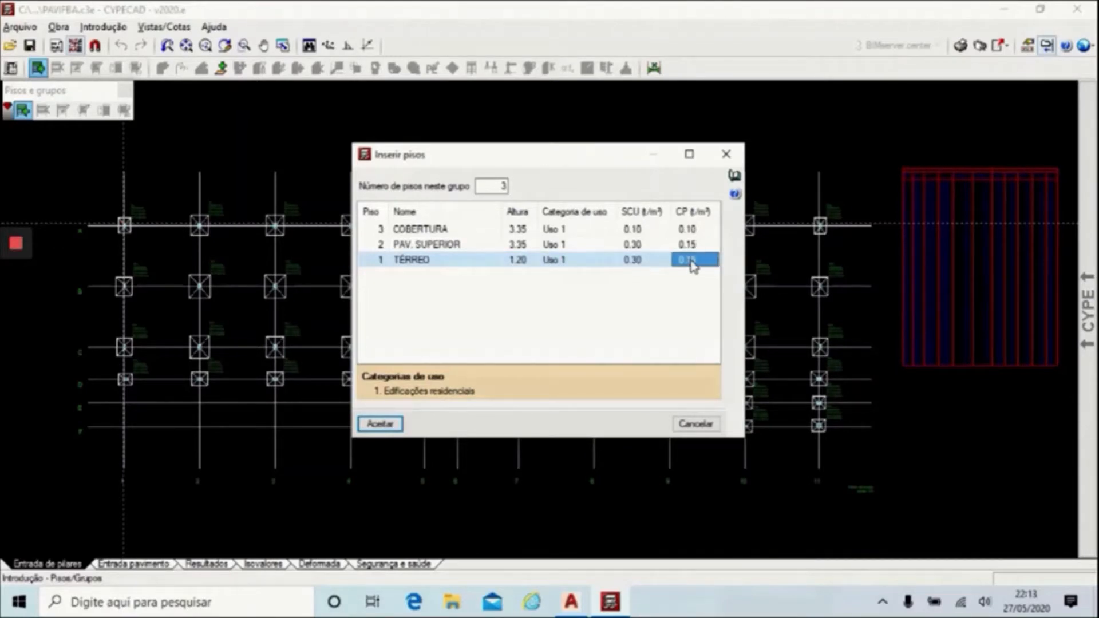
left_click(646, 260)
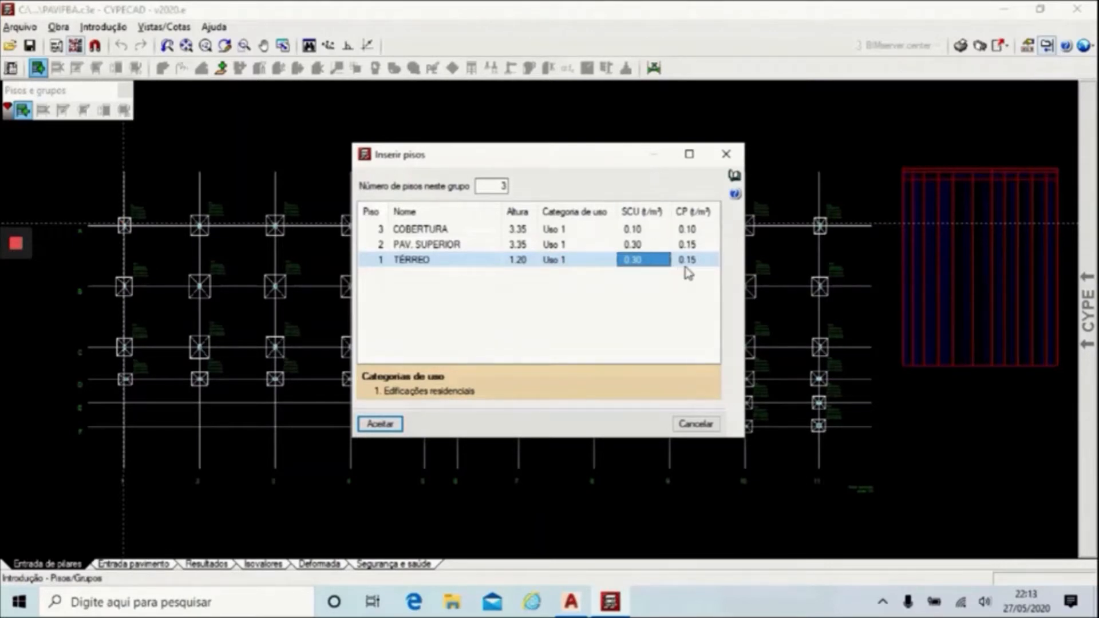
left_click(403, 424)
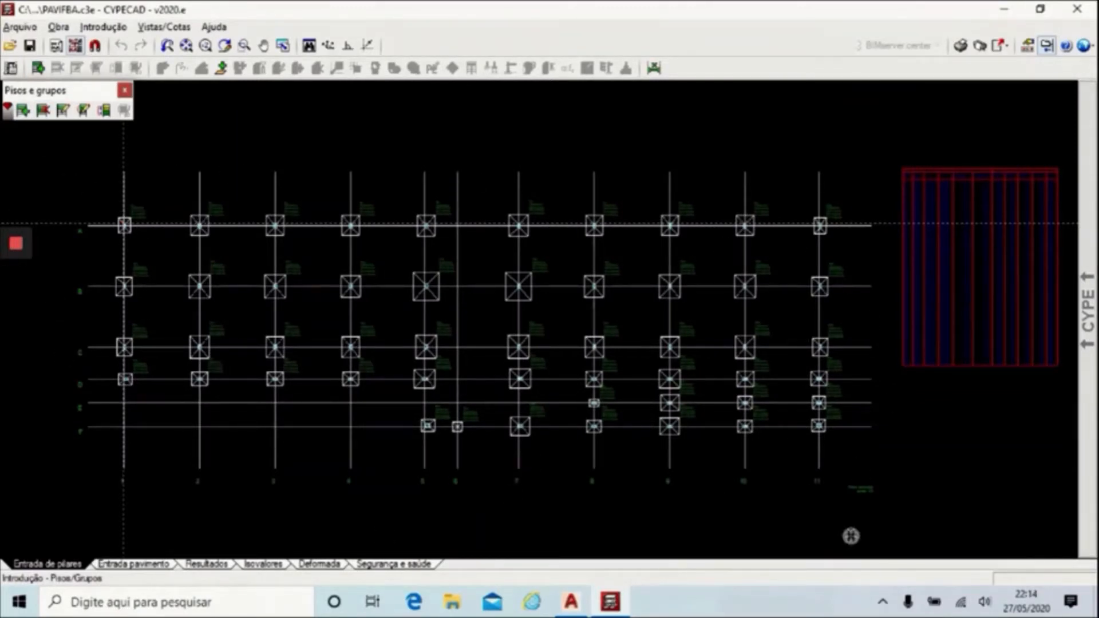
Set the foundation level to -1.20 m, review each floor's name and height, and accept the floor edits.
left_click(64, 111)
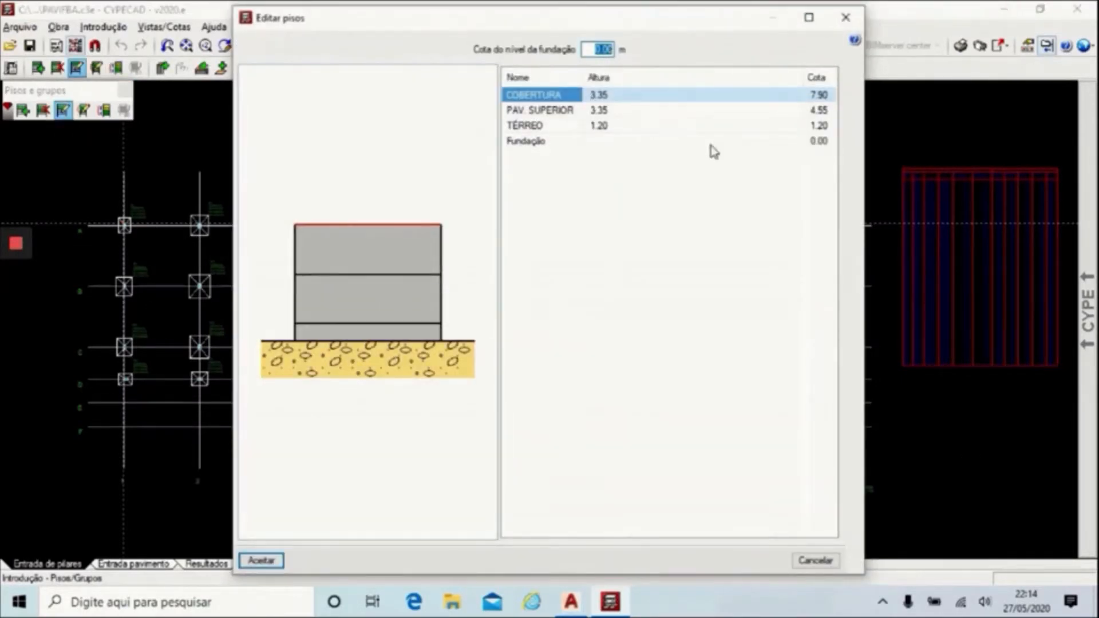
type("-1.20")
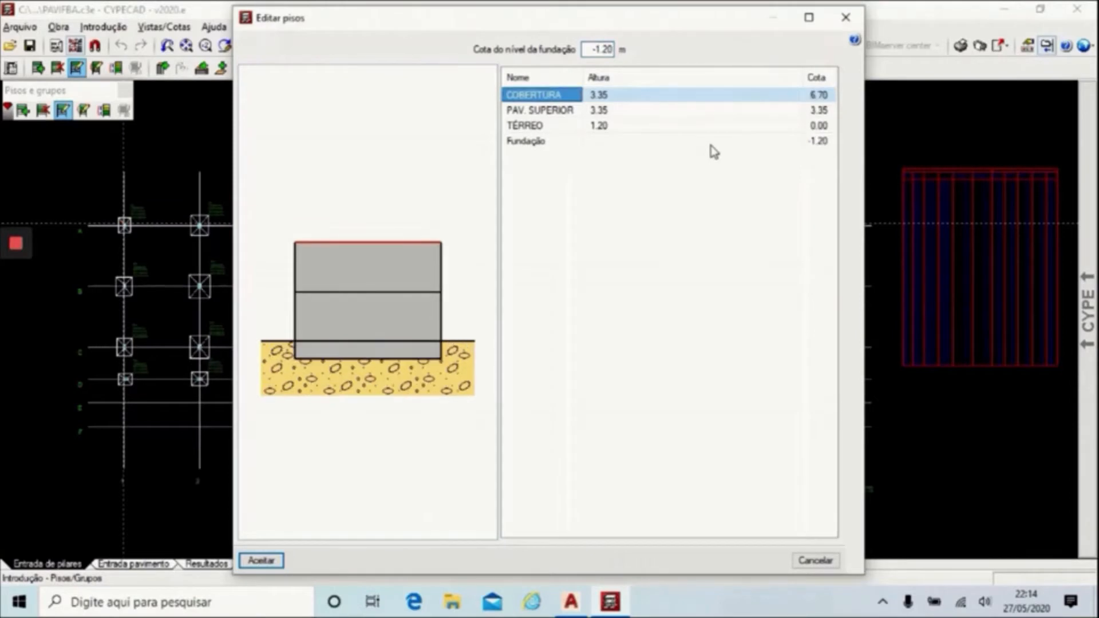
left_click(555, 129)
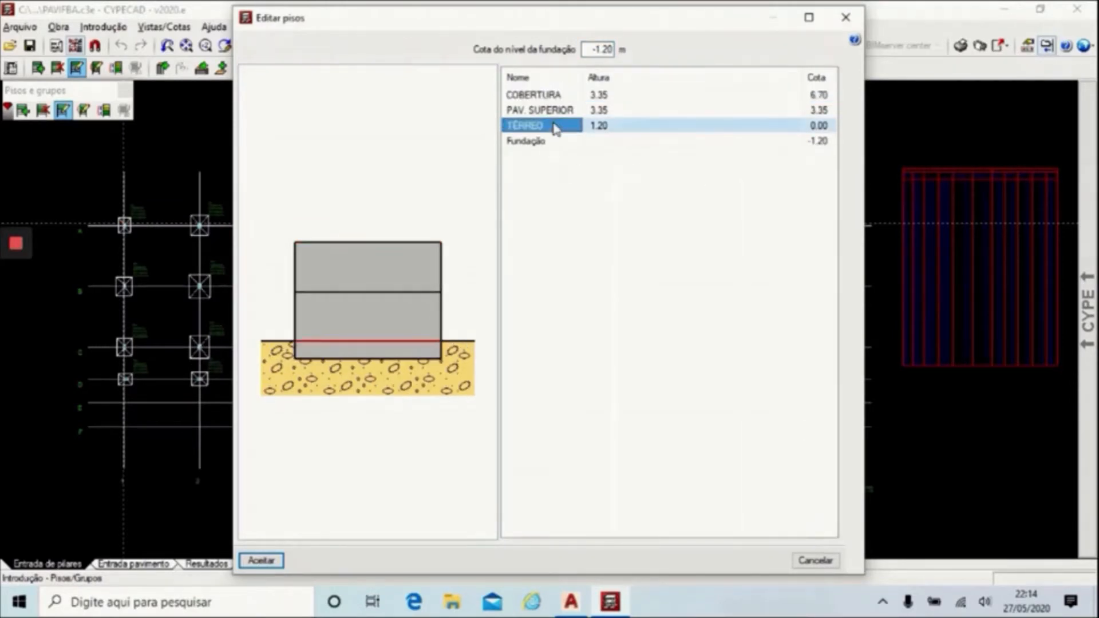
left_click(560, 113)
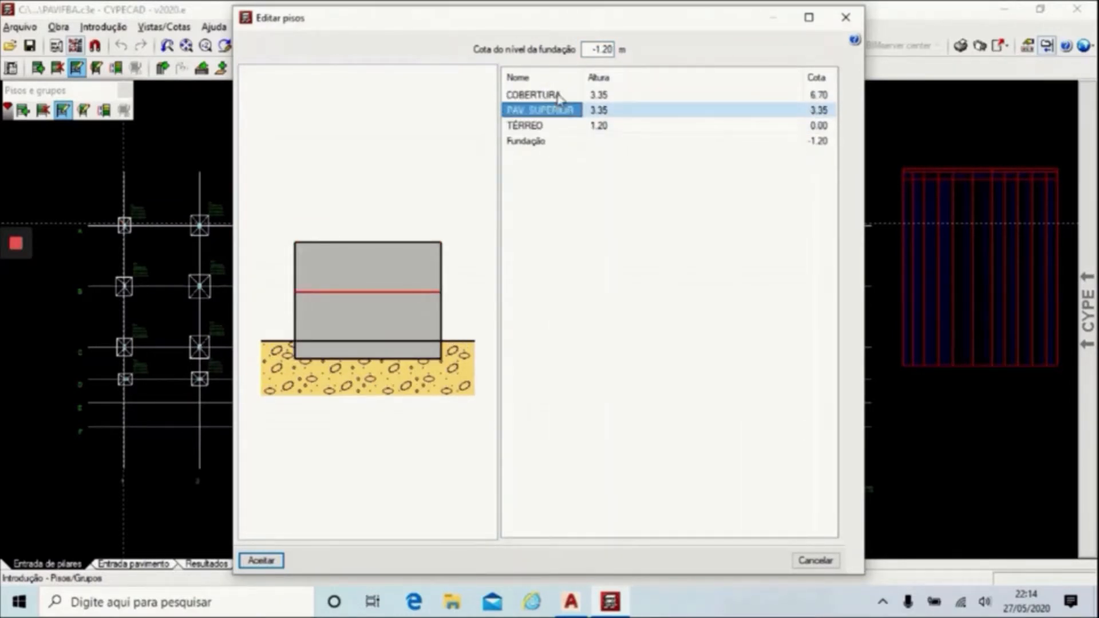
left_click(560, 97)
left_click(739, 125)
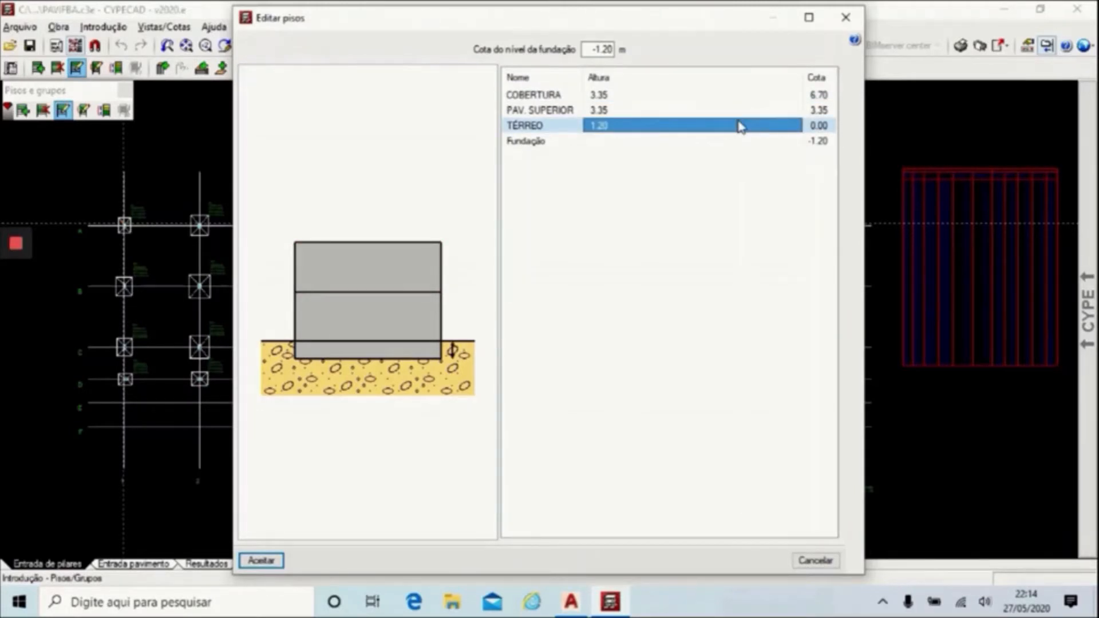
left_click(740, 113)
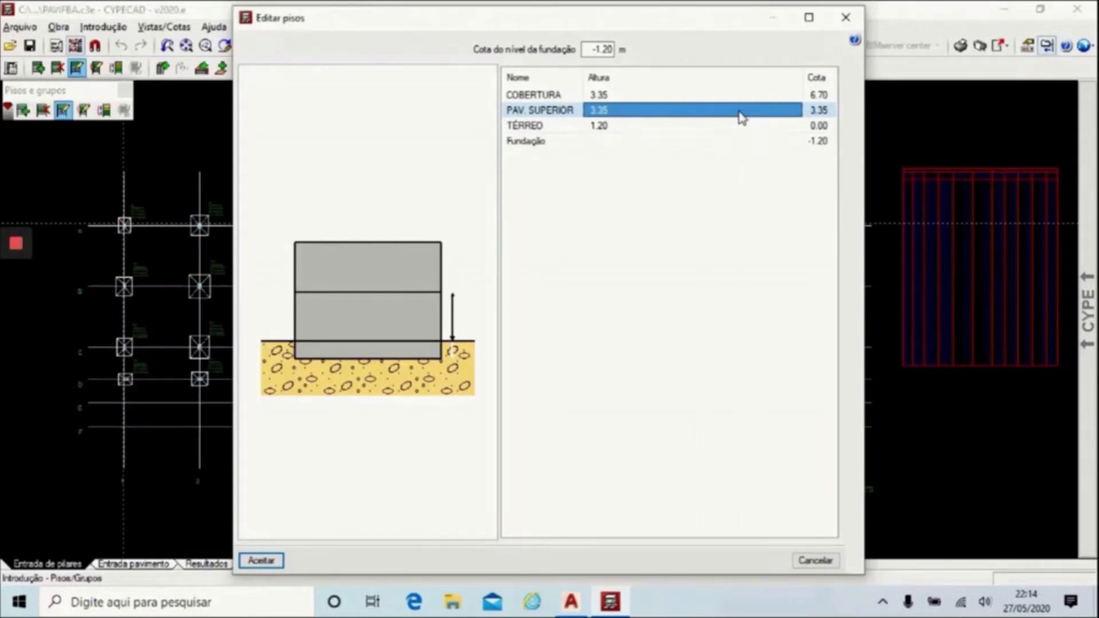
left_click(666, 99)
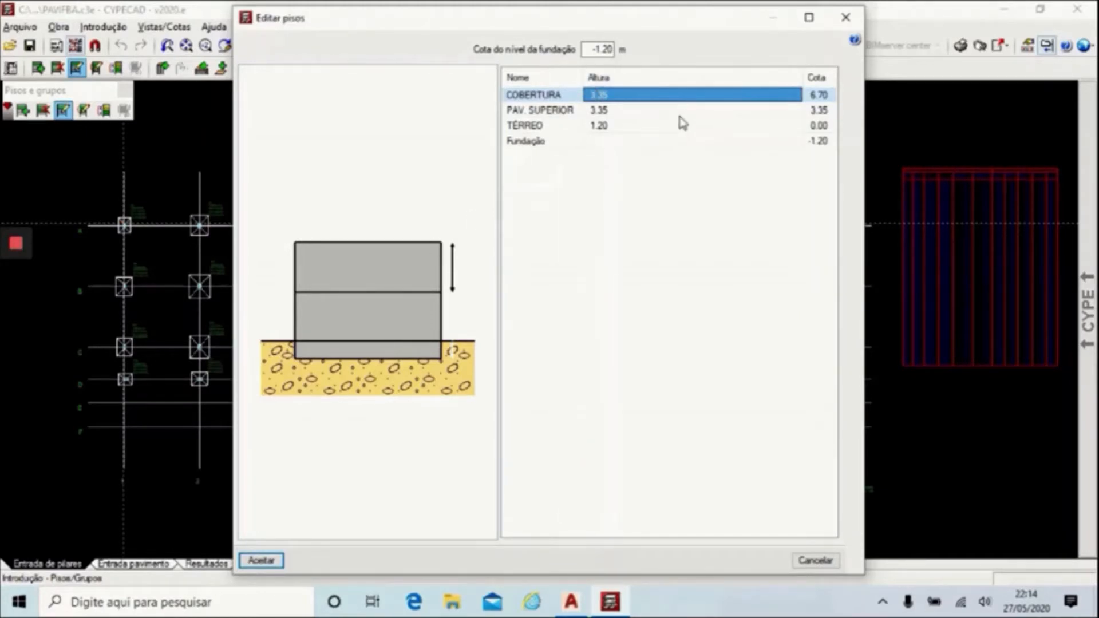
left_click(261, 560)
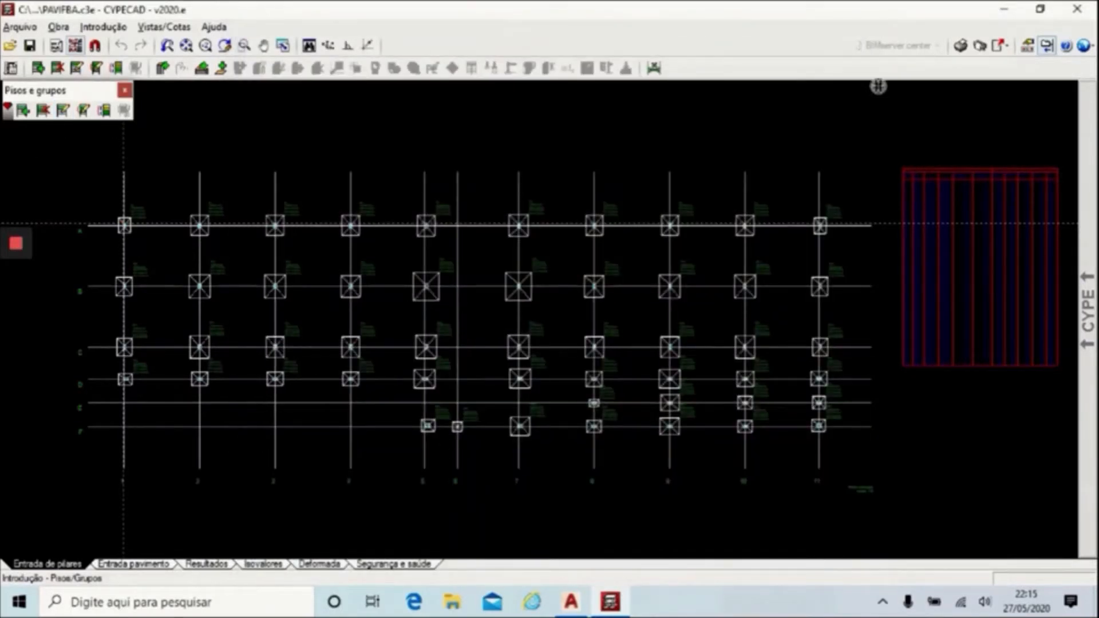
Start the definition of a new column among the columns, wall-columns and foundation elements.
mouse_move(1083, 108)
left_click(995, 175)
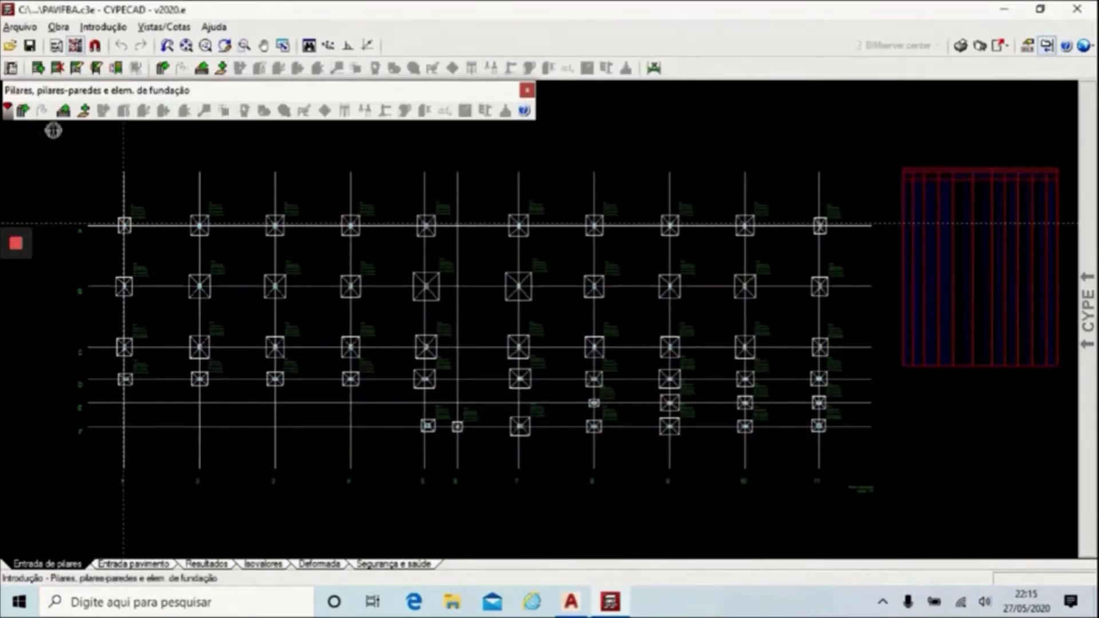
left_click(23, 110)
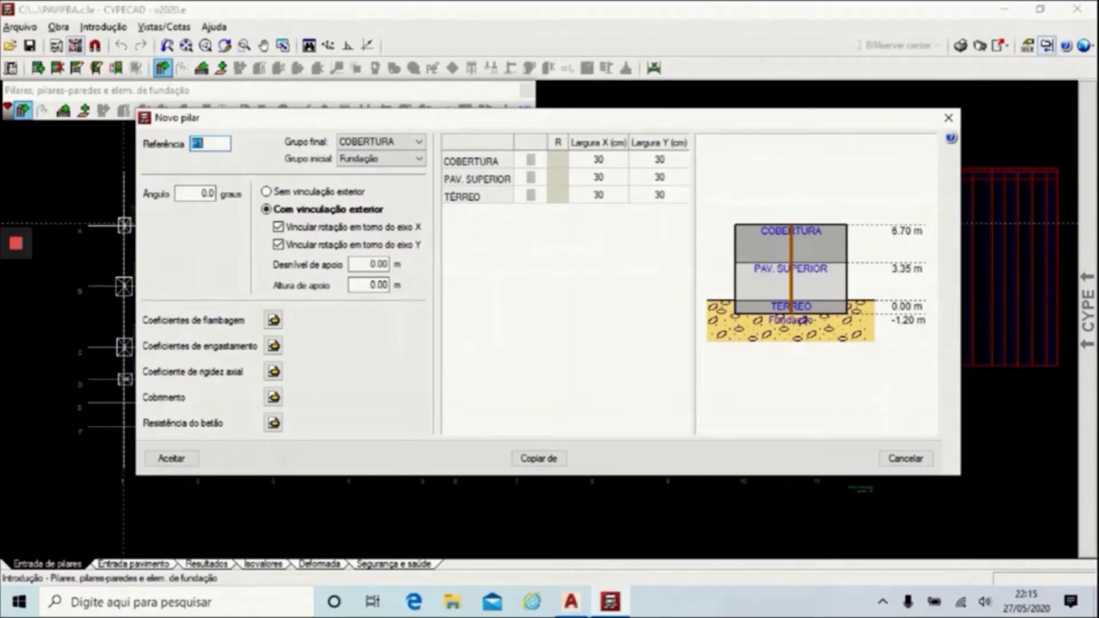
Switch to AutoCAD and open the LOCAÇÃO EST drawing from the NIVEIS folder.
left_click(585, 608)
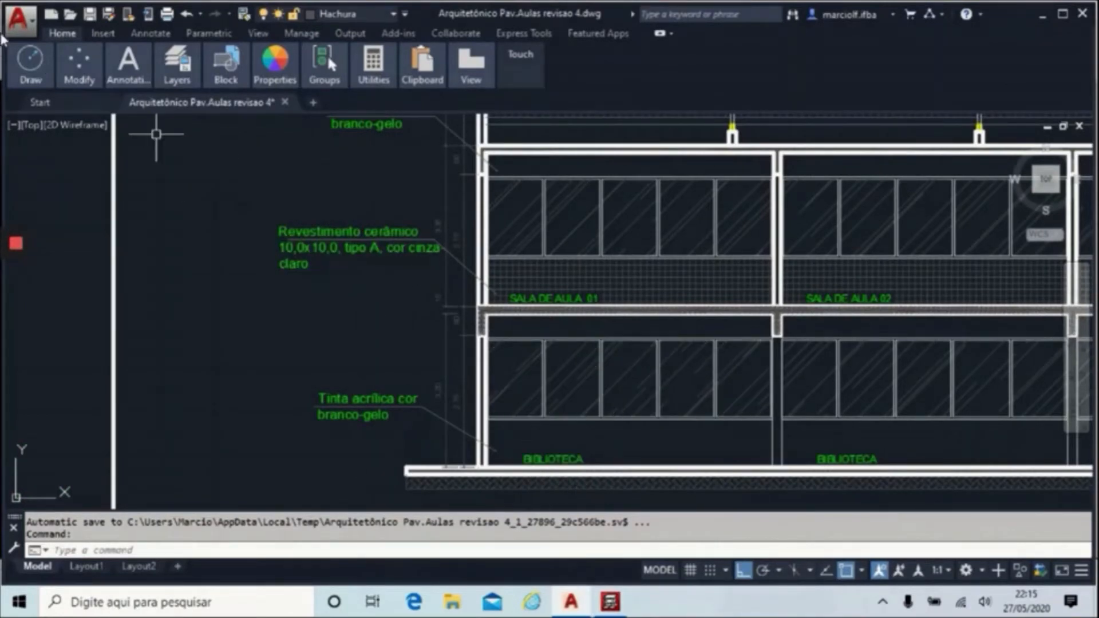
left_click(70, 14)
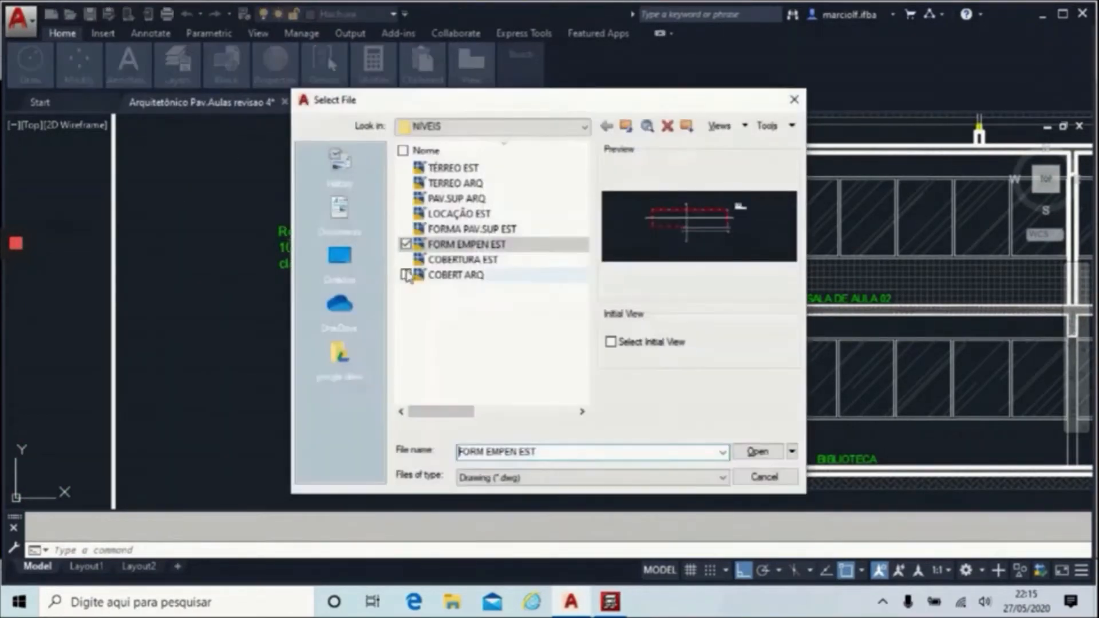
left_click(467, 216)
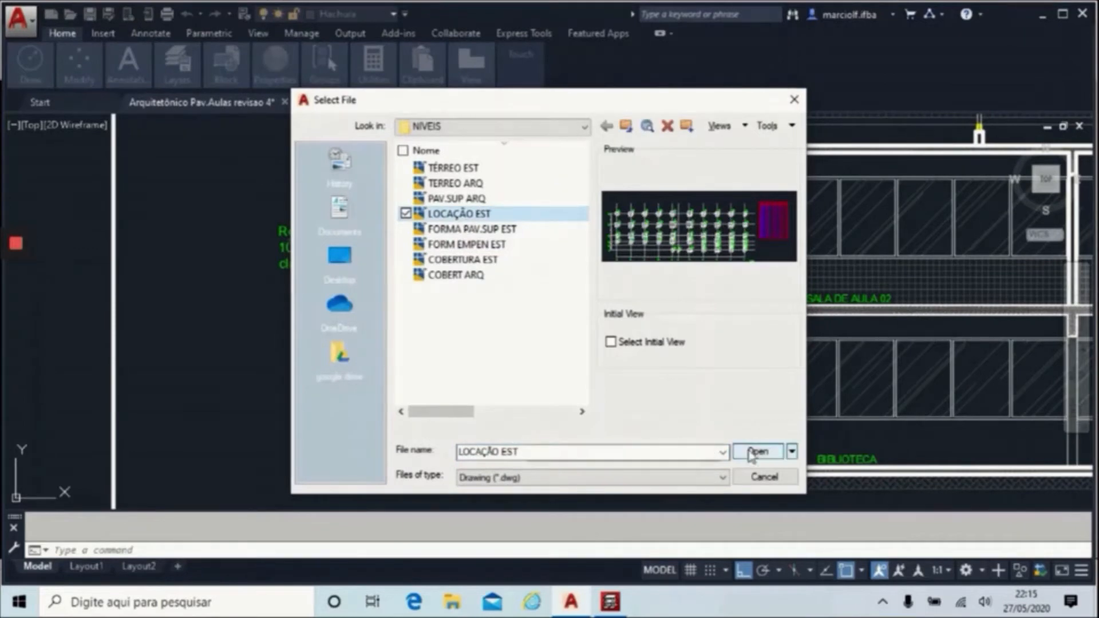
left_click(755, 452)
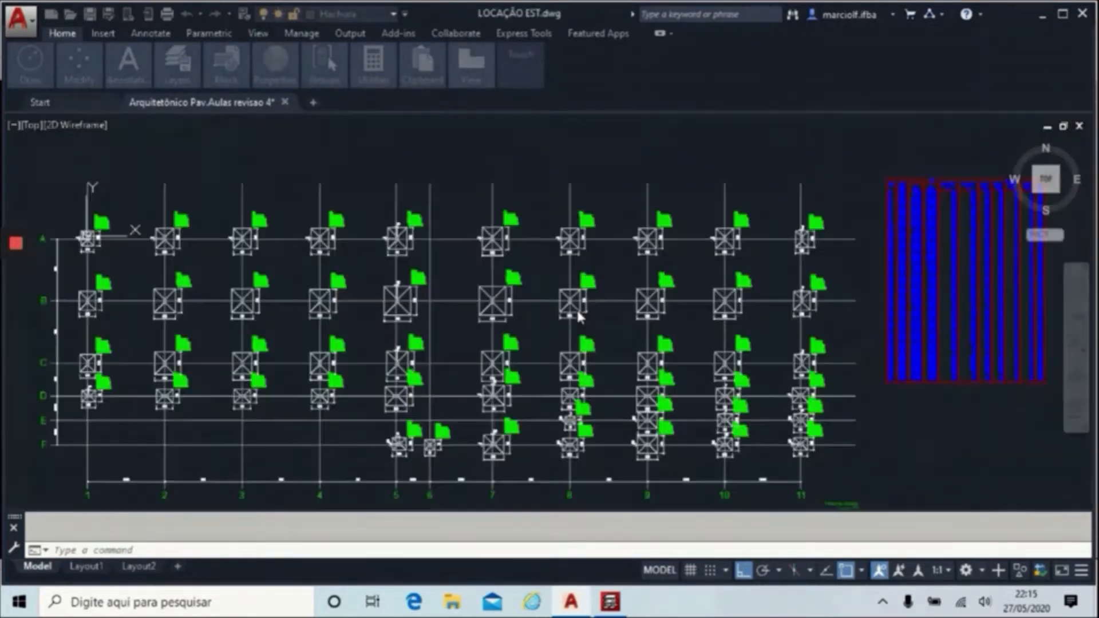
Measure the width of column P1's section along X on the foundation plan with DIST.
scroll(716, 389, "down", 4)
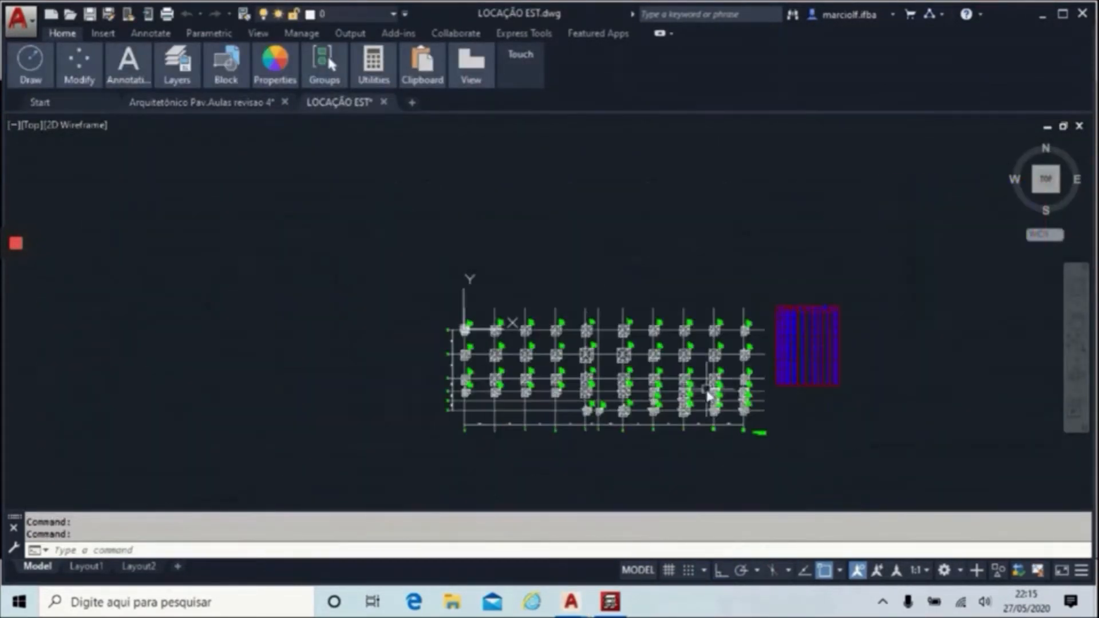
scroll(458, 318, "up", 10)
scroll(429, 296, "up", 4)
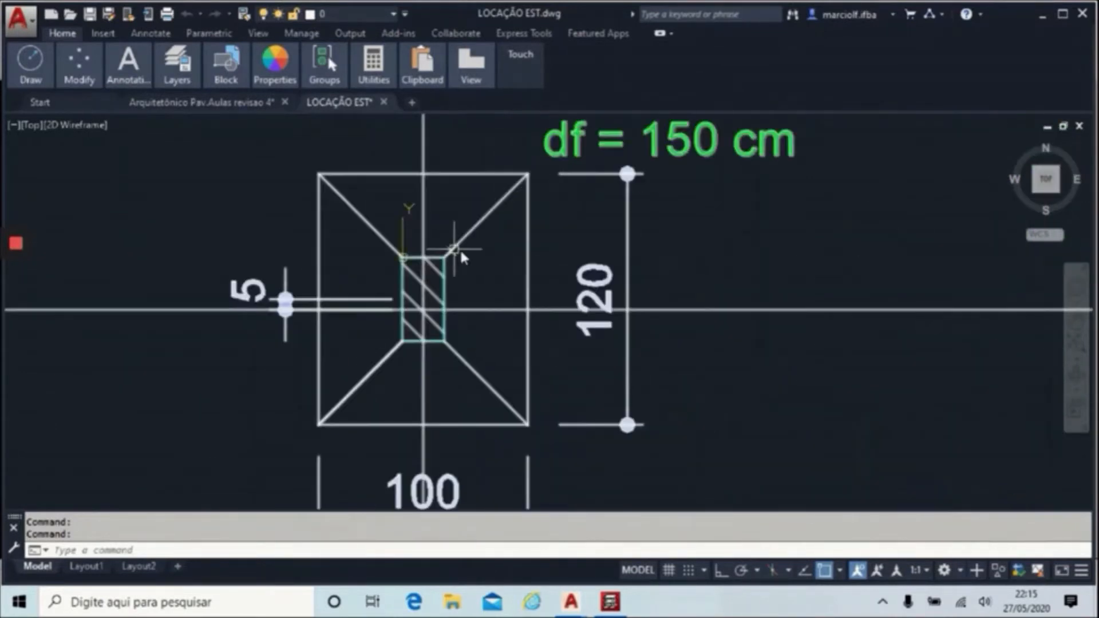
scroll(229, 321, "down", 4)
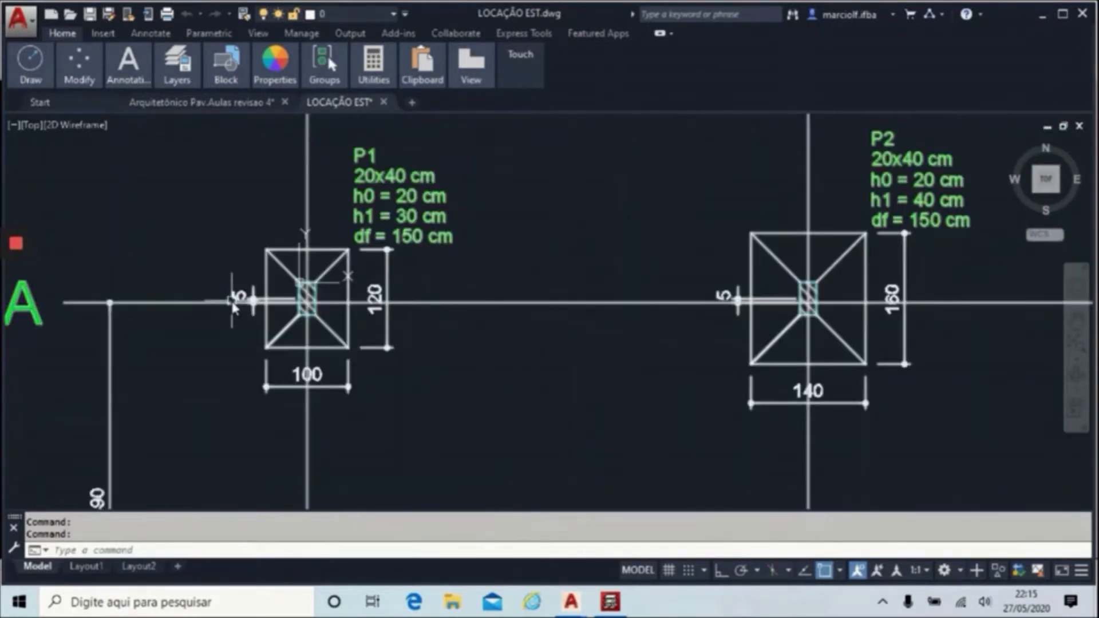
scroll(234, 305, "up", 4)
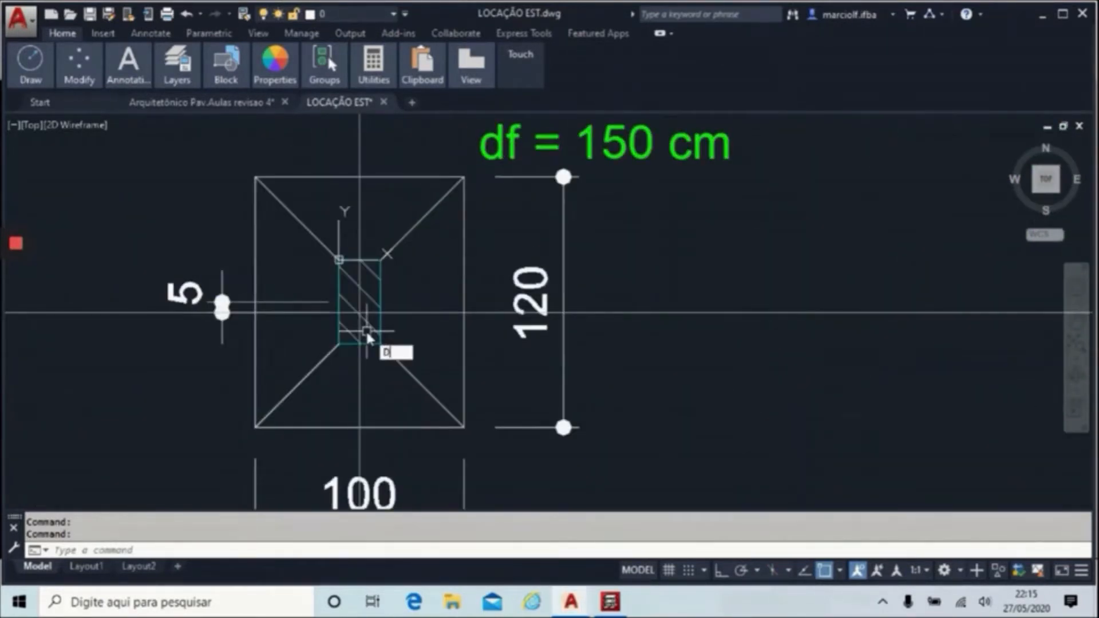
type("I")
key("Return")
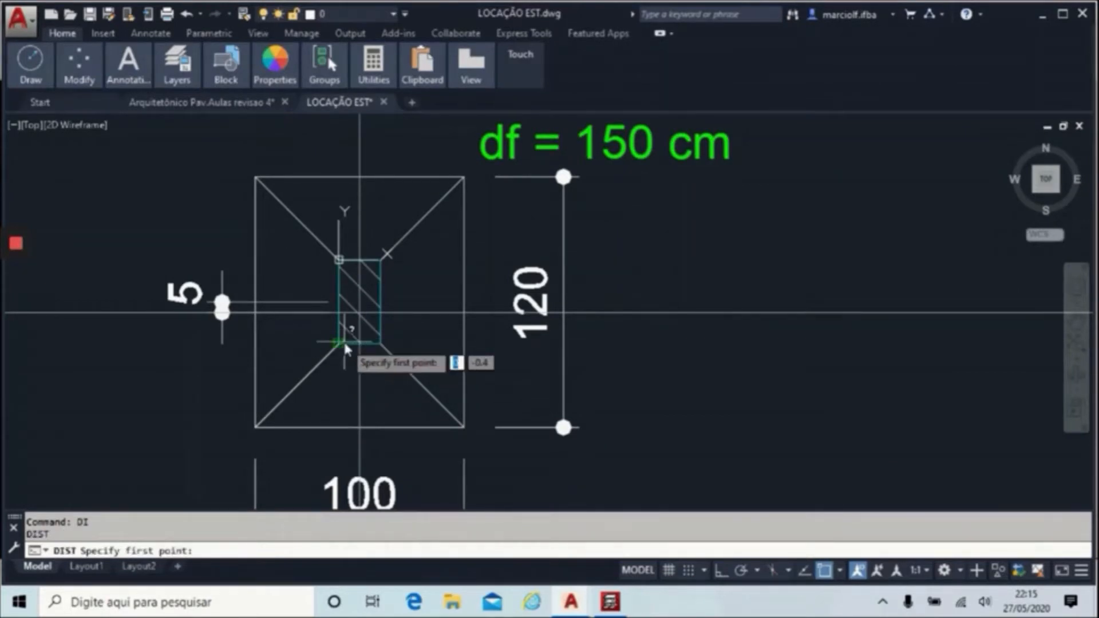
left_click(341, 345)
left_click(380, 347)
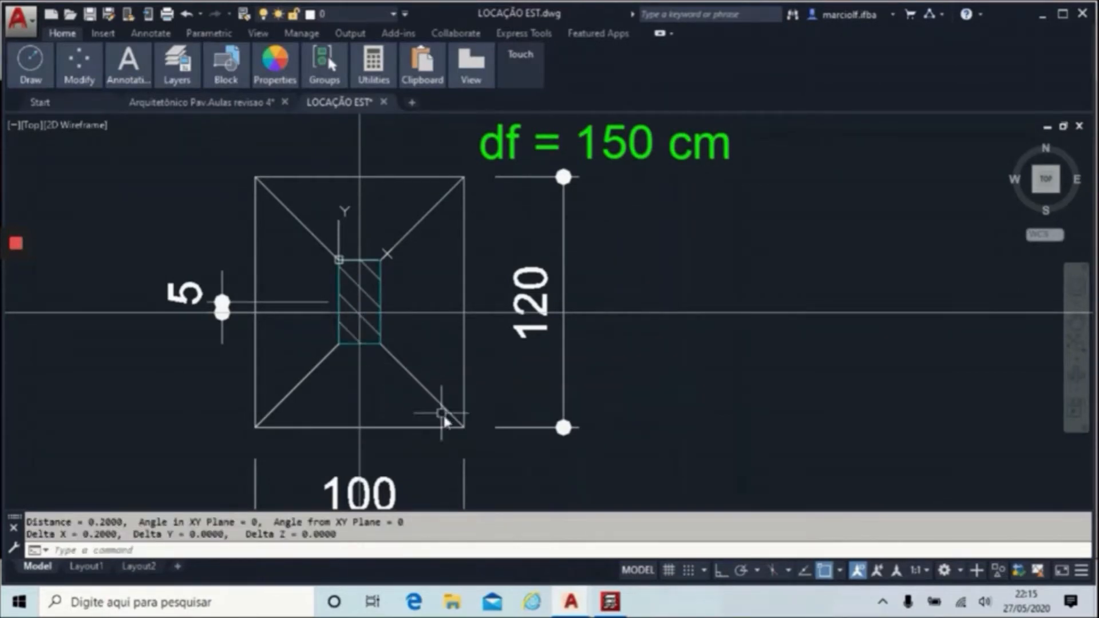
Measure the depth of column P1's section along Y with DIST.
type("DI")
key("Return")
left_click(380, 343)
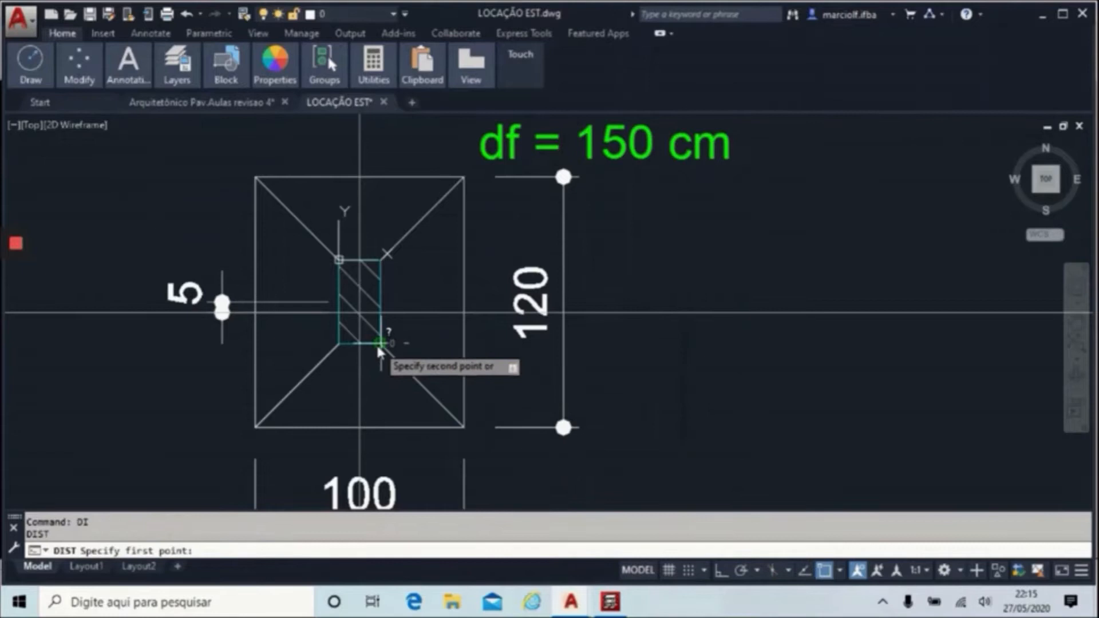
left_click(381, 260)
Examine the section-size labels and orientations of the other columns across the foundation plan.
scroll(275, 289, "down", 8)
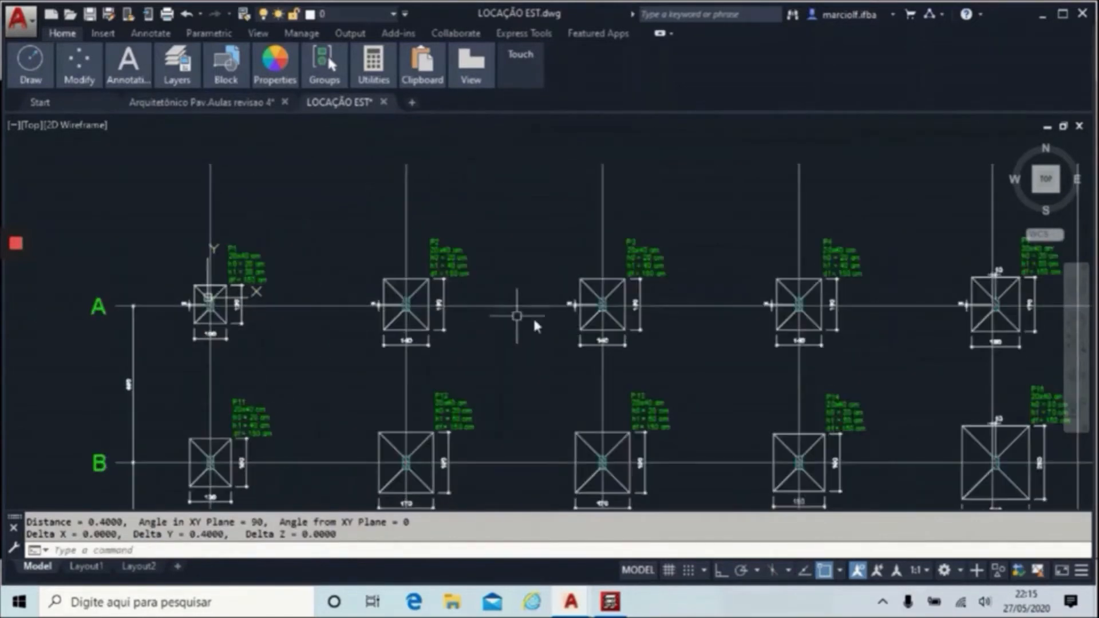
scroll(338, 281, "down", 5)
scroll(315, 333, "up", 3)
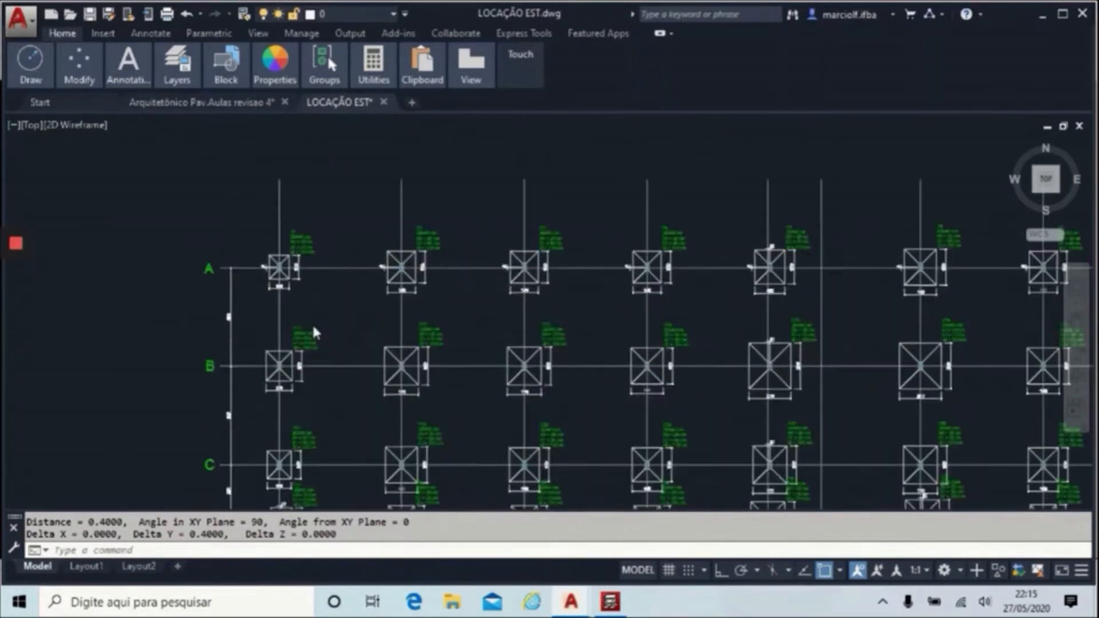
scroll(313, 328, "up", 2)
scroll(212, 223, "down", 4)
scroll(968, 420, "up", 4)
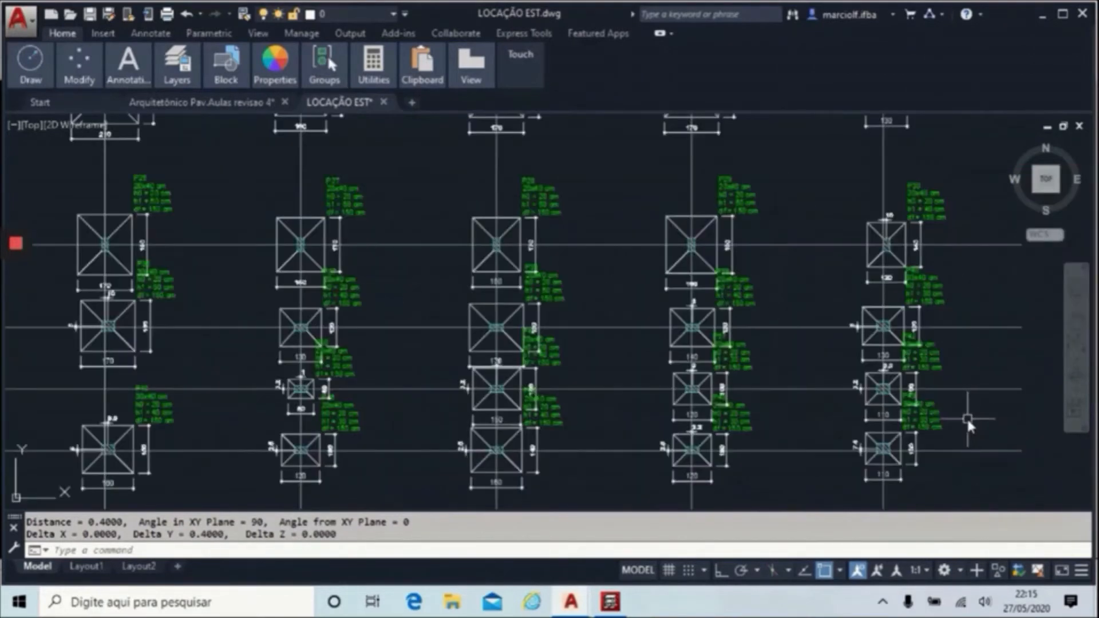
scroll(818, 359, "up", 4)
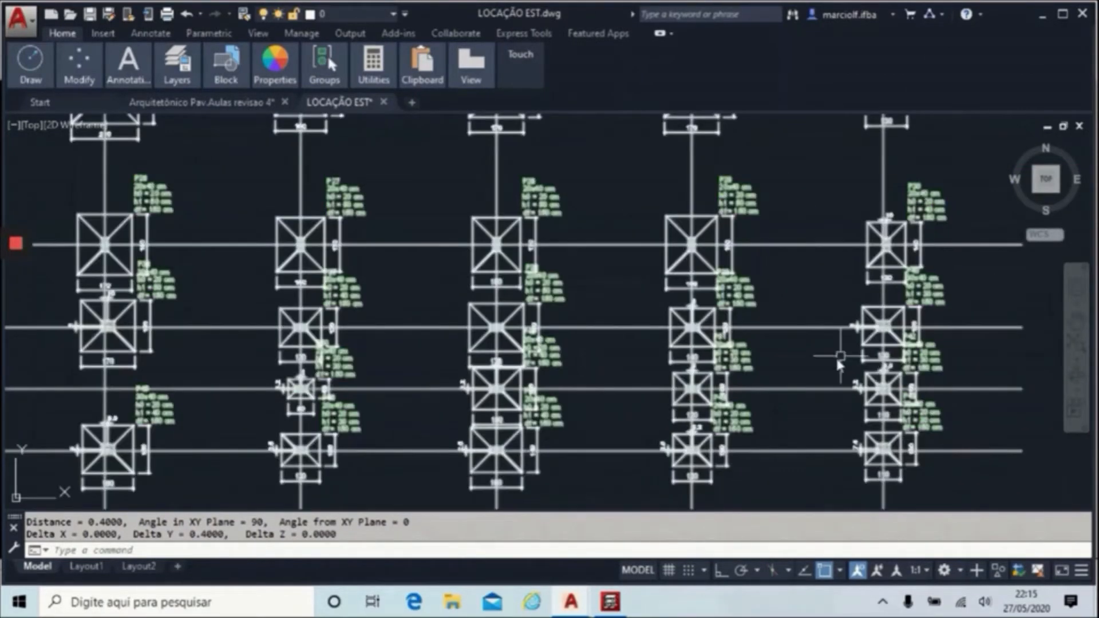
scroll(591, 343, "down", 5)
scroll(573, 321, "up", 4)
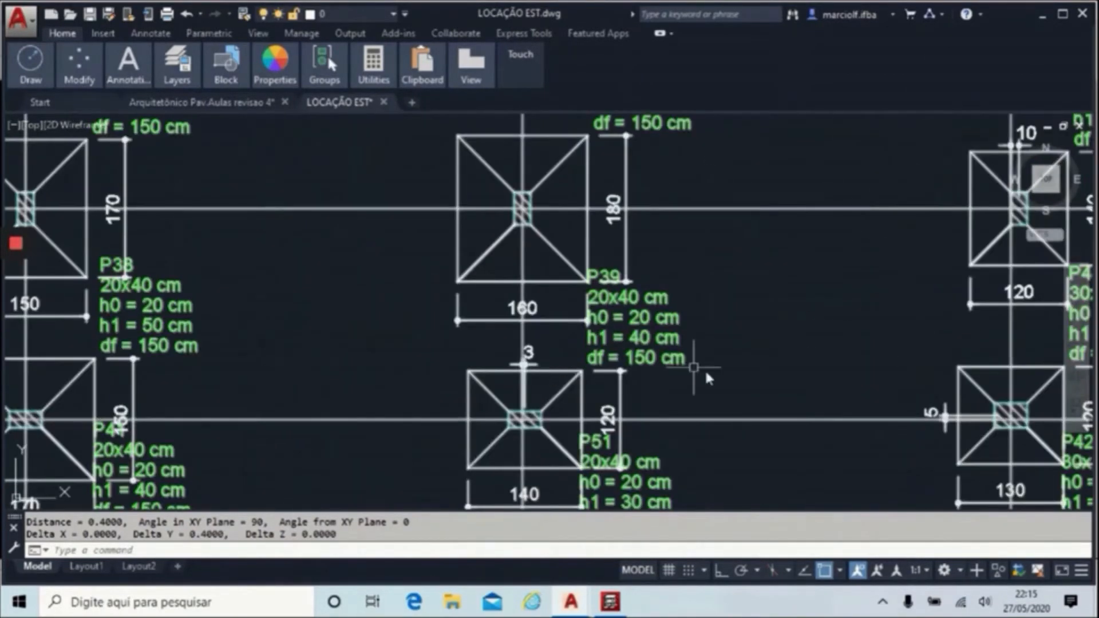
scroll(694, 368, "down", 5)
scroll(726, 392, "up", 4)
scroll(830, 407, "down", 6)
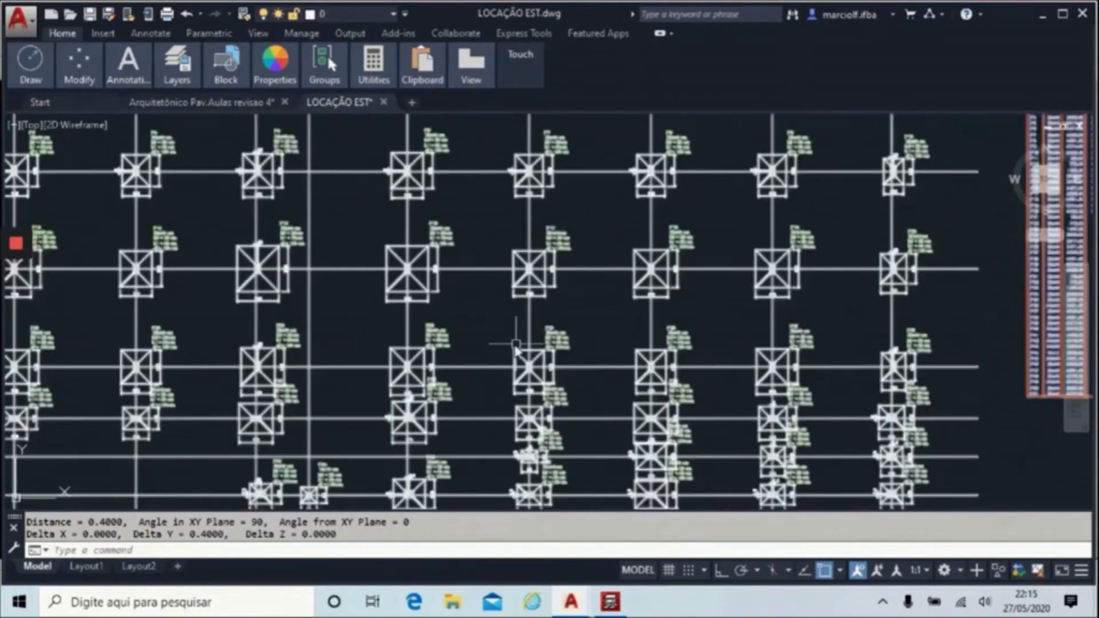
scroll(59, 250, "up", 4)
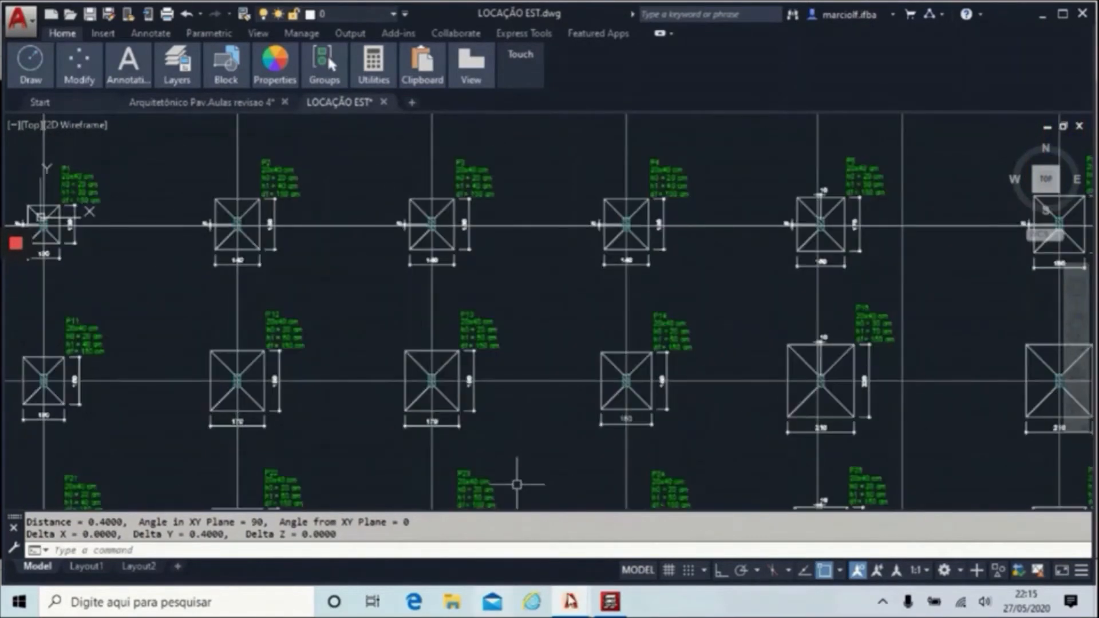
Return to CYPECAD and set the new column P1's section to 20 cm in X and 40 cm in Y on all three floors.
left_click(613, 602)
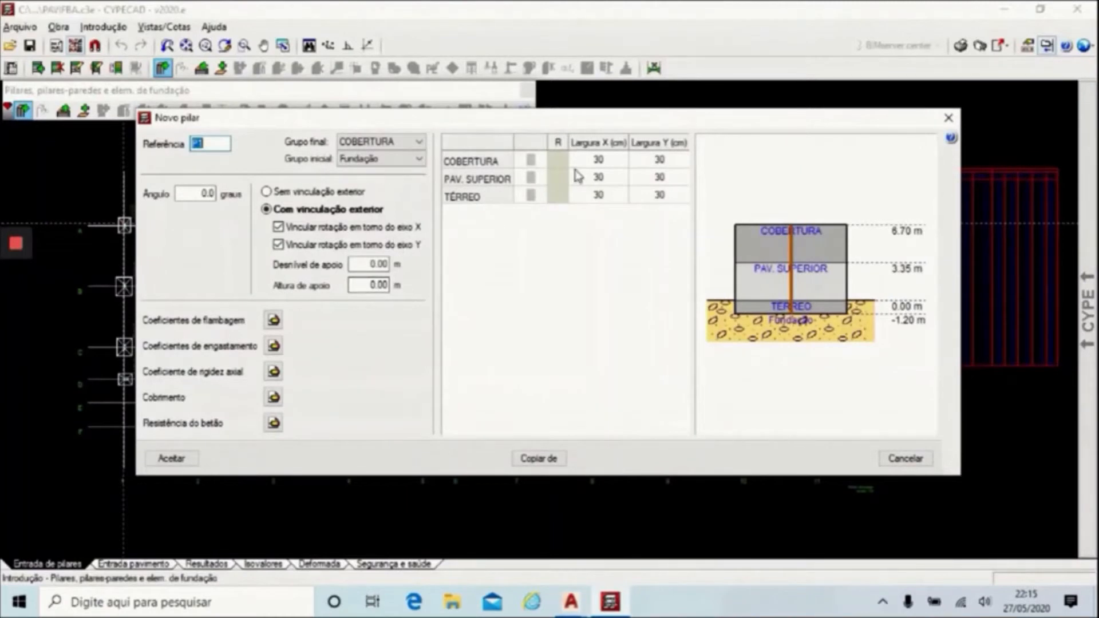
left_click(598, 161)
left_click(598, 194)
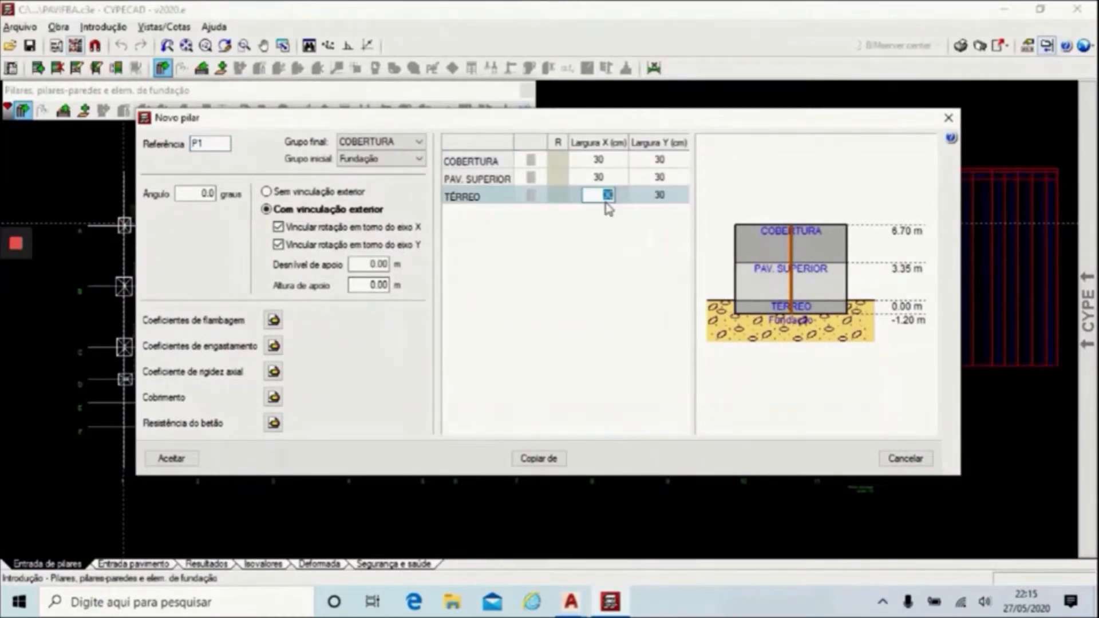
type("20")
key("Tab")
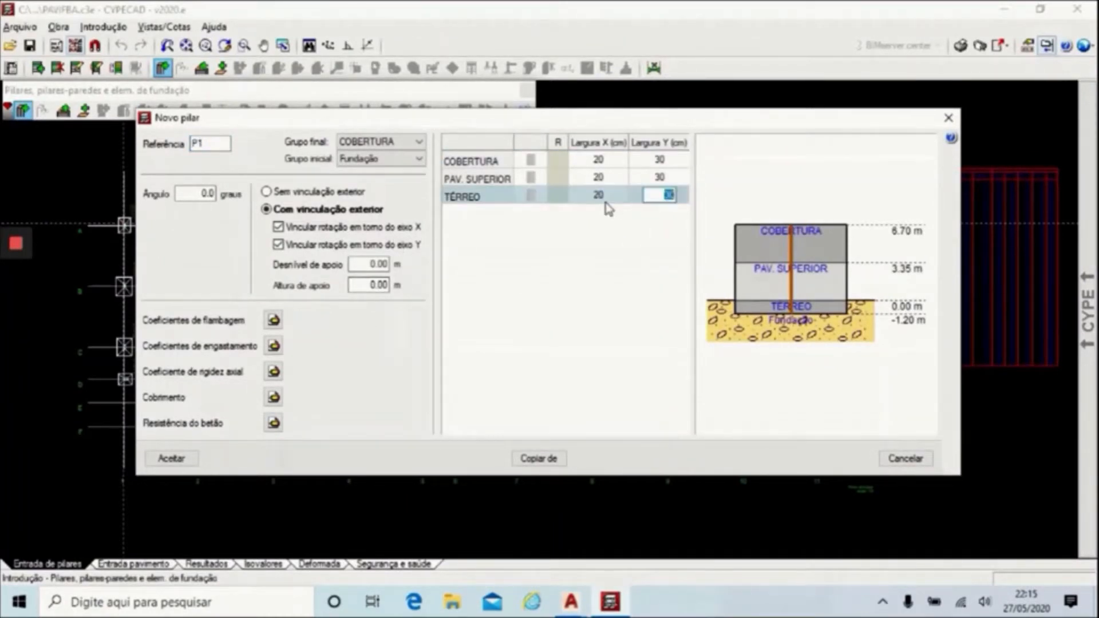
left_click(664, 162)
type("40")
key("Tab")
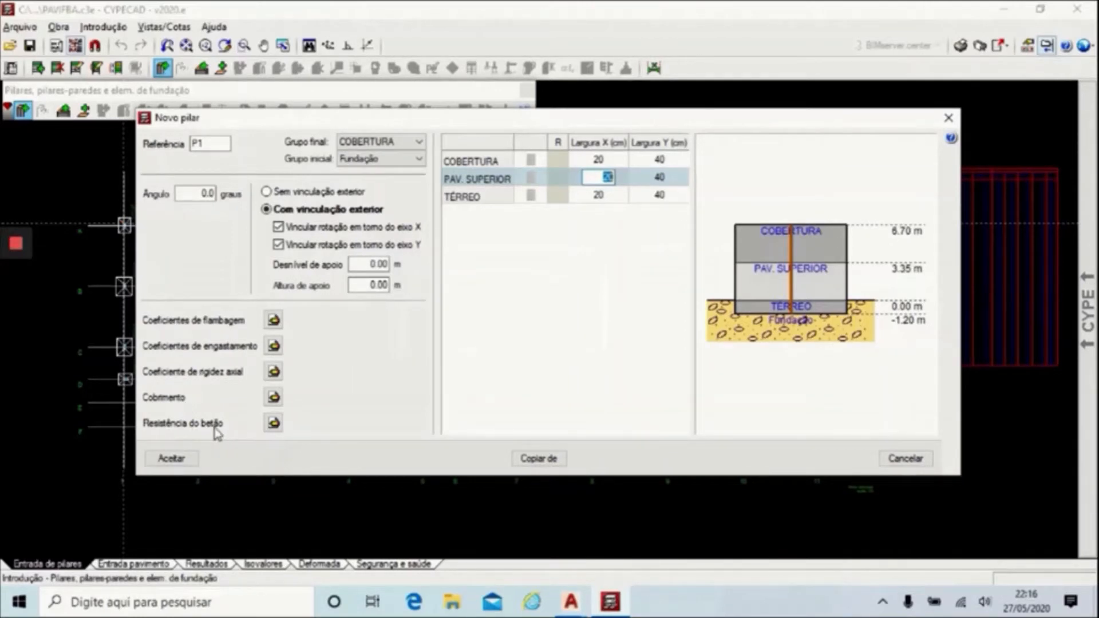
Open the new column's buckling coefficients and check the X-direction value of each floor.
left_click(273, 319)
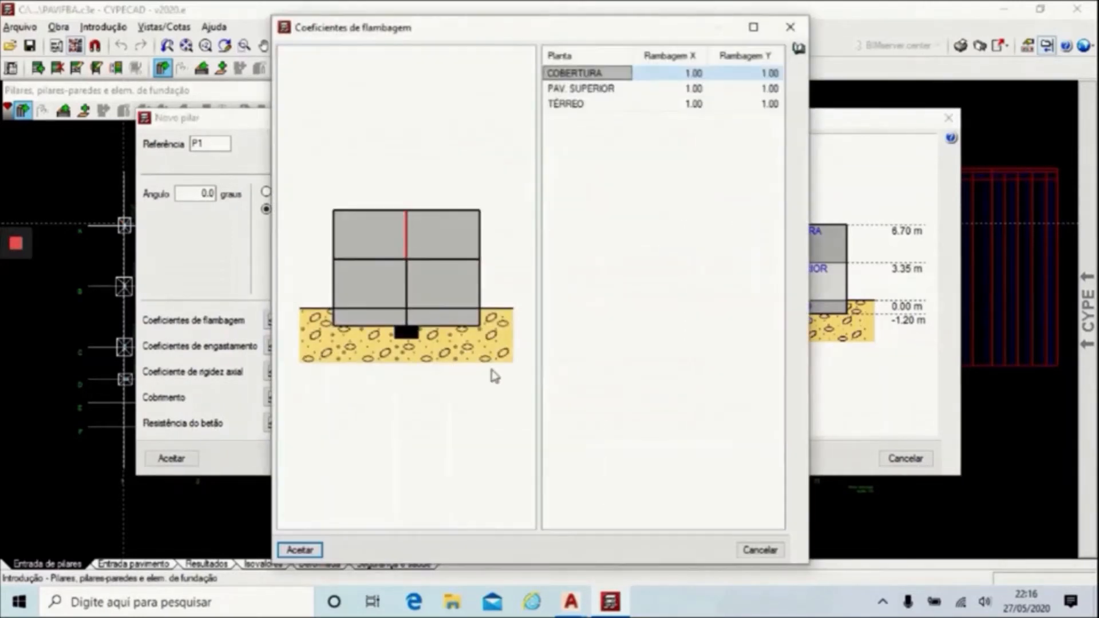
left_click(681, 90)
left_click(684, 104)
left_click(686, 73)
left_click(683, 90)
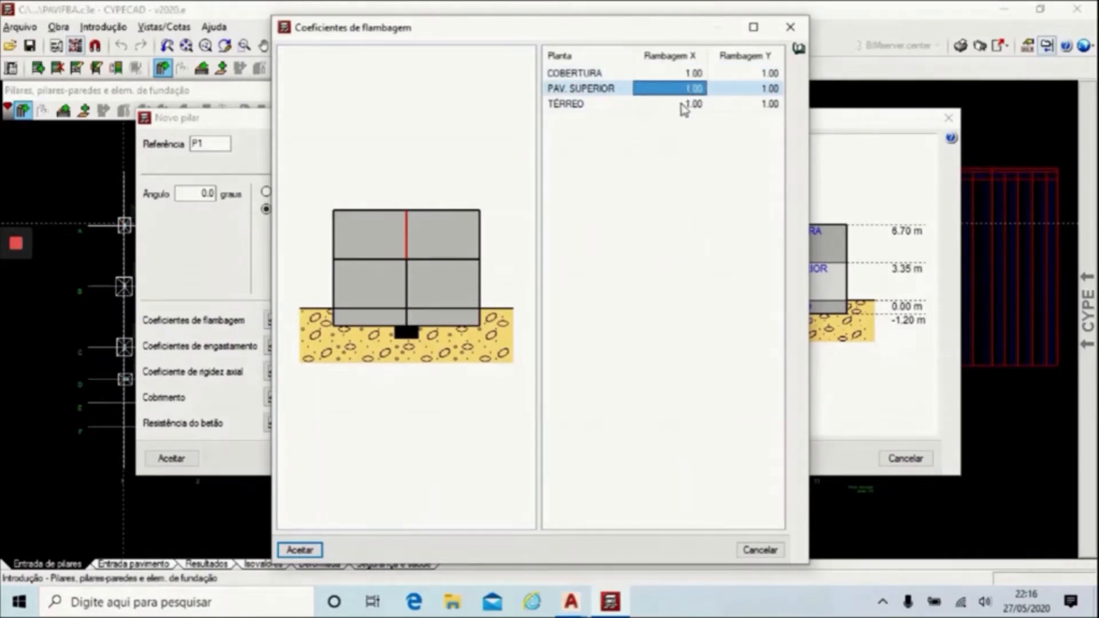
left_click(681, 104)
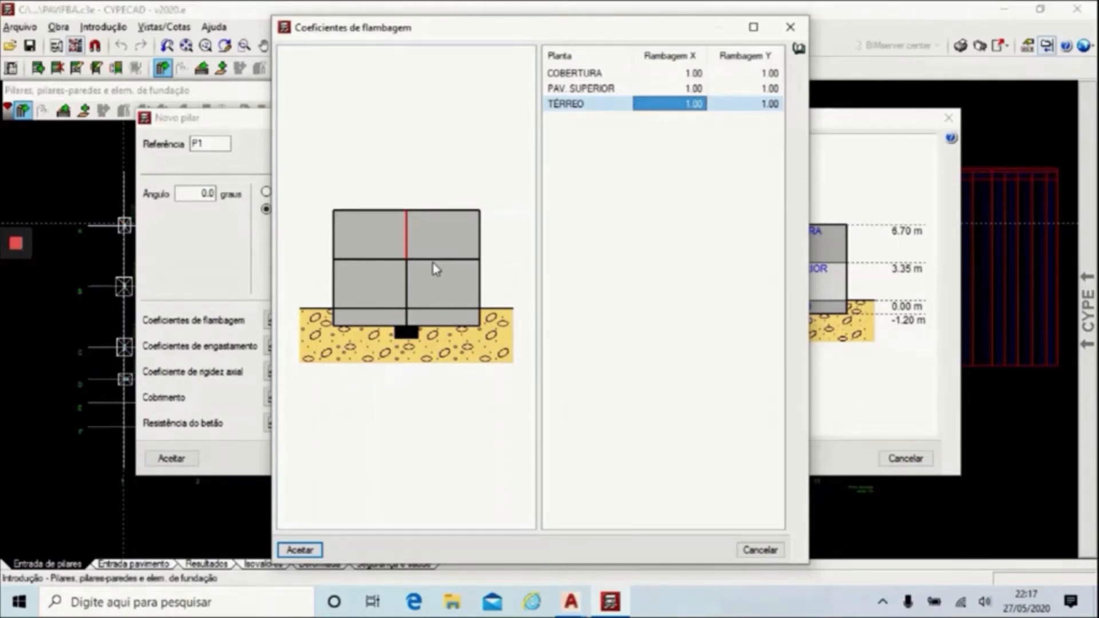
Check the new column's fixity coefficients for each floor and its axial stiffness coefficient.
left_click(300, 550)
left_click(273, 347)
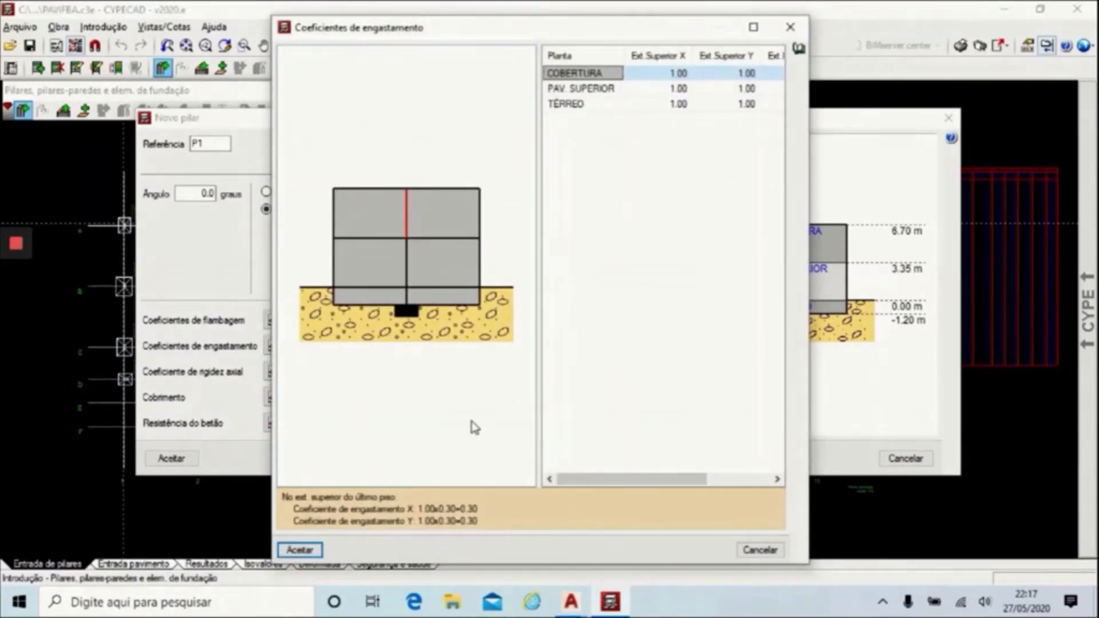
left_click(301, 550)
left_click(274, 372)
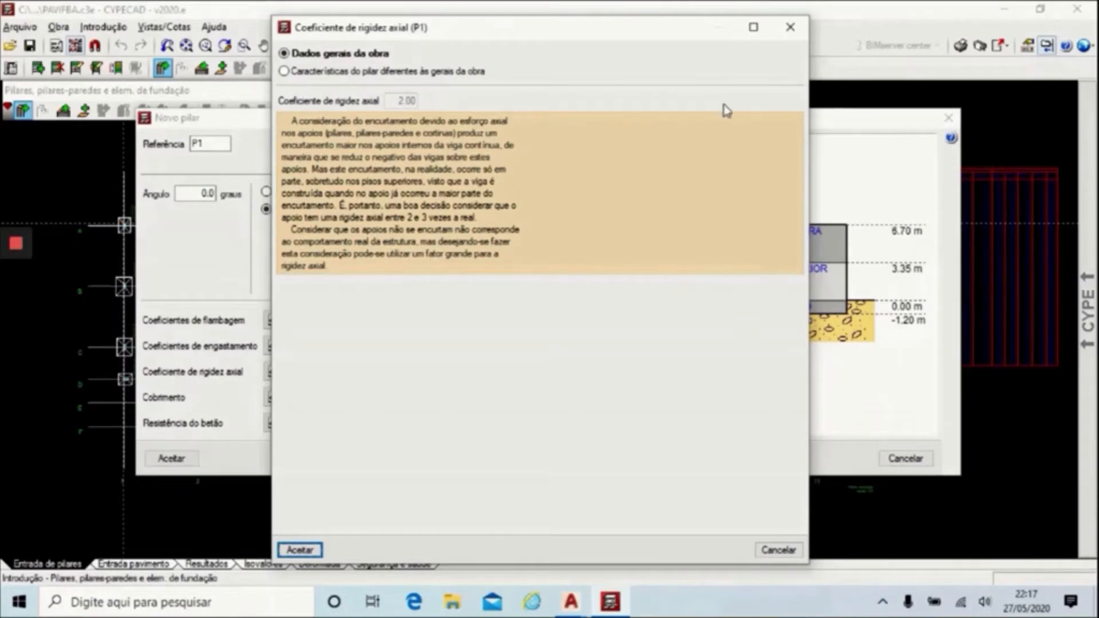
left_click(299, 549)
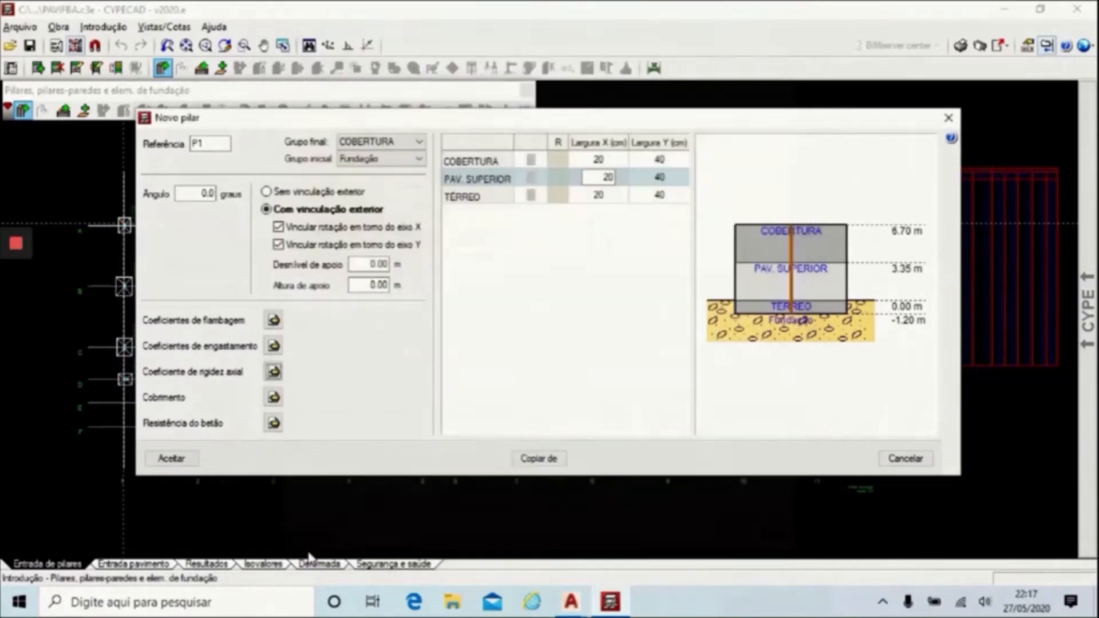
Check the new column's concrete cover and concrete strength, and accept the column definition.
left_click(273, 400)
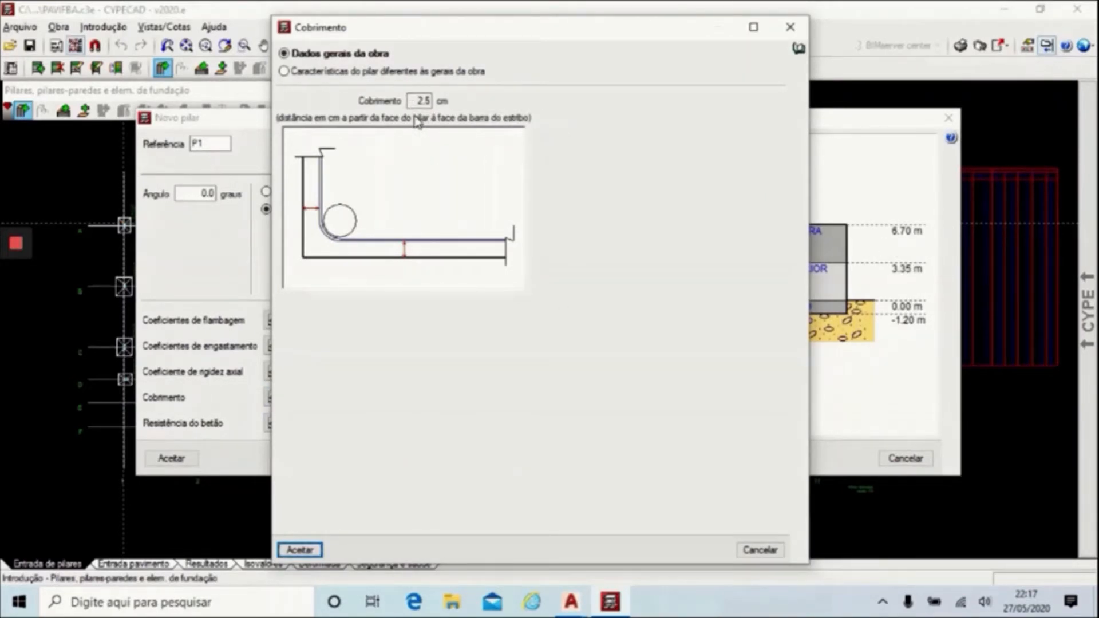
left_click(308, 552)
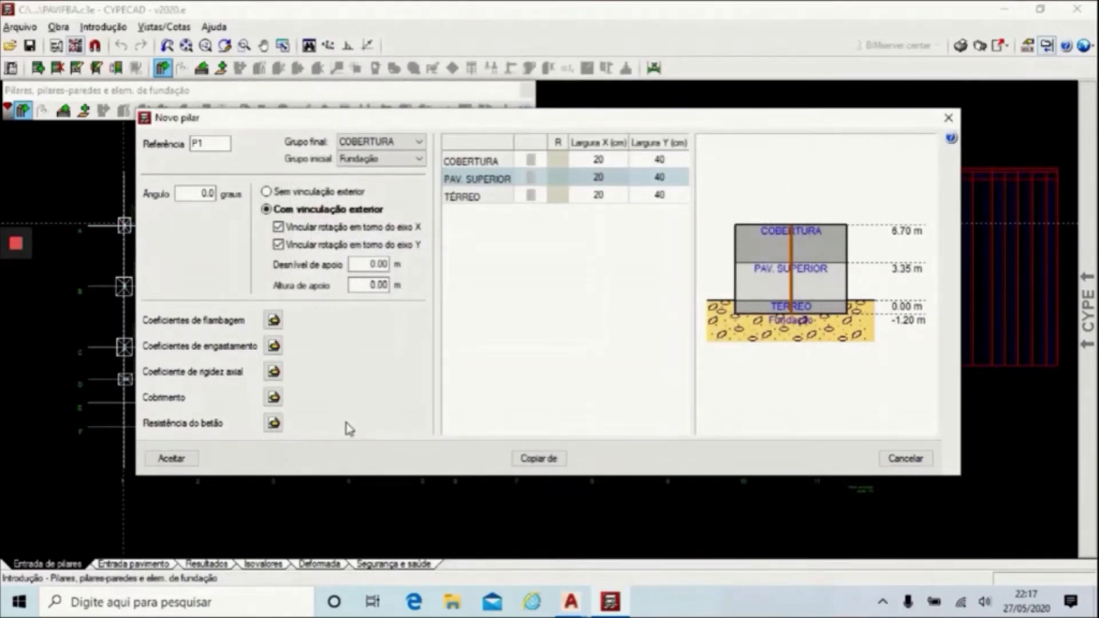
left_click(274, 423)
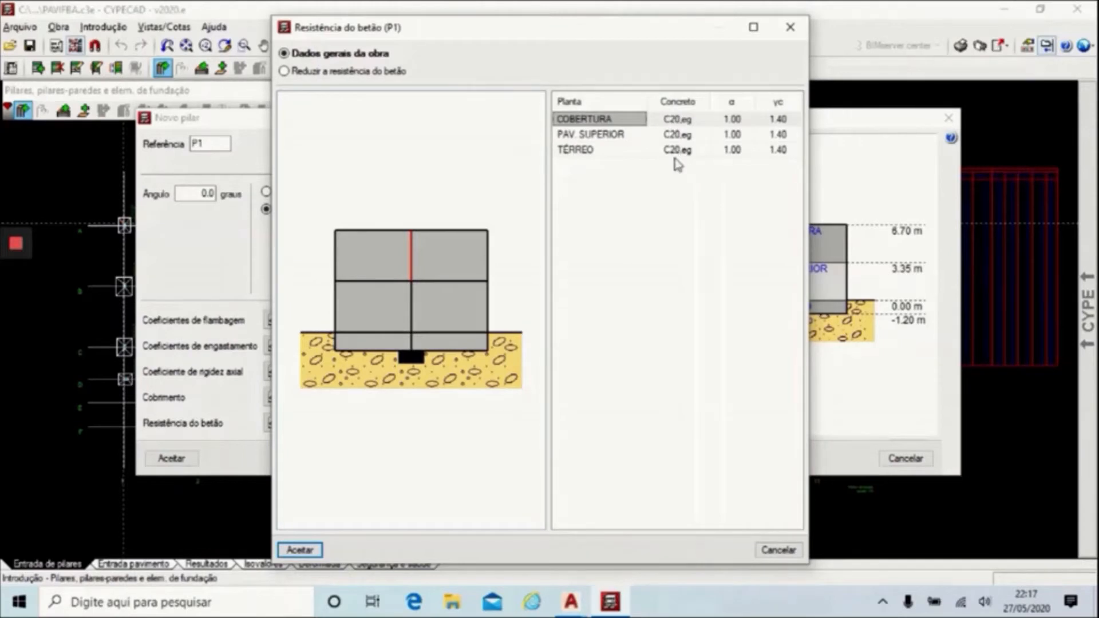
left_click(320, 550)
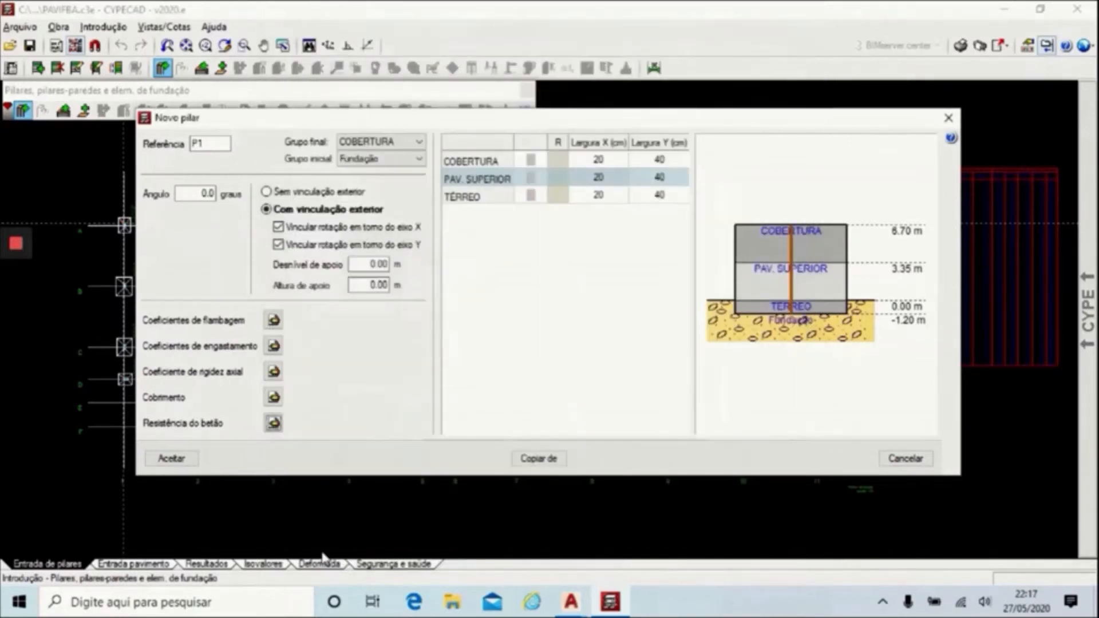
left_click(174, 459)
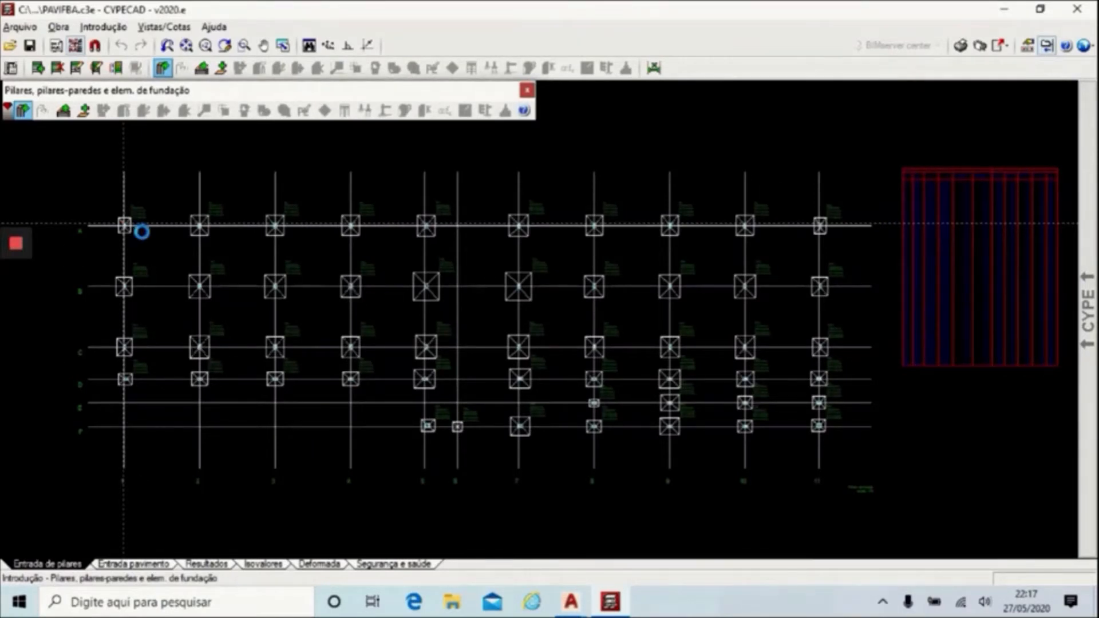
left_click(139, 231)
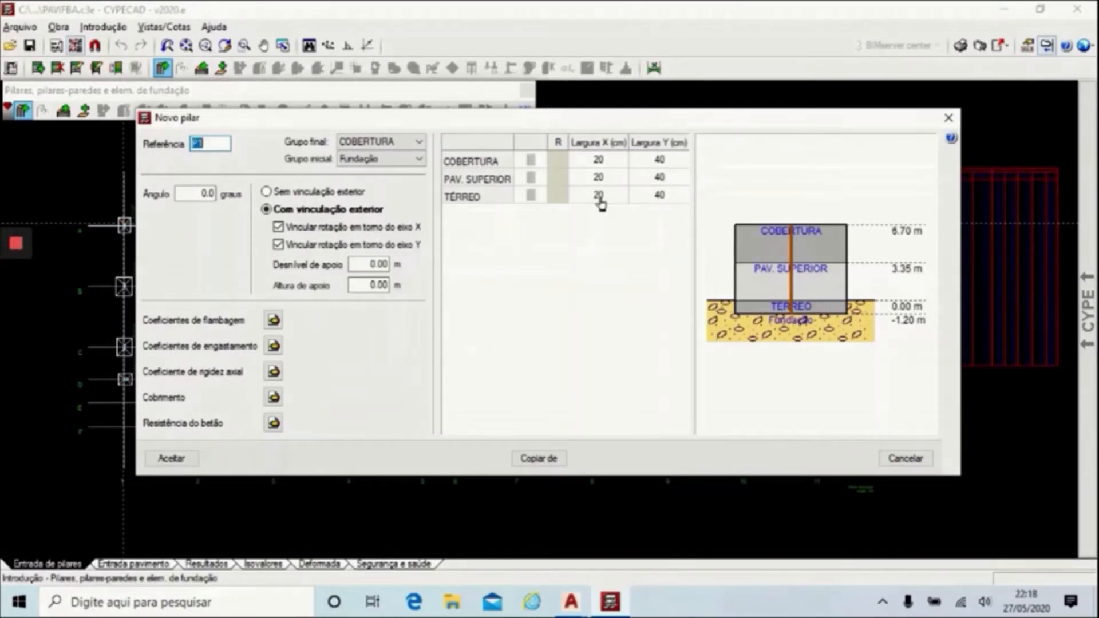
left_click(174, 460)
Display the FORMA PAV.SUP EST drawing in place of LOCAÇÃO EST to compare column P1's position.
scroll(124, 224, "up", 8)
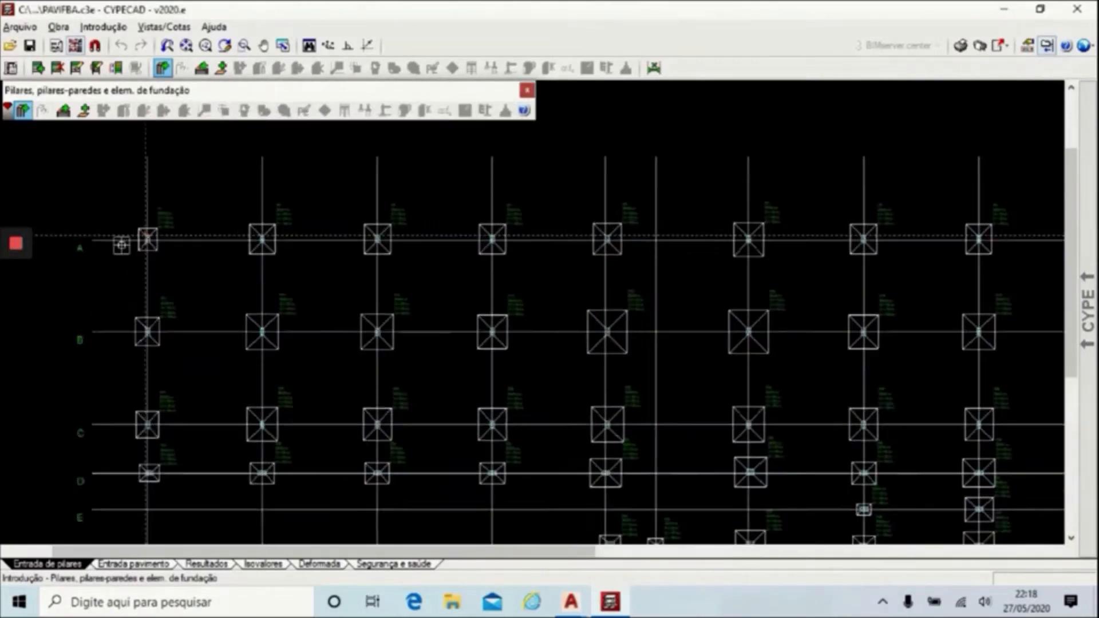
scroll(147, 232, "up", 6)
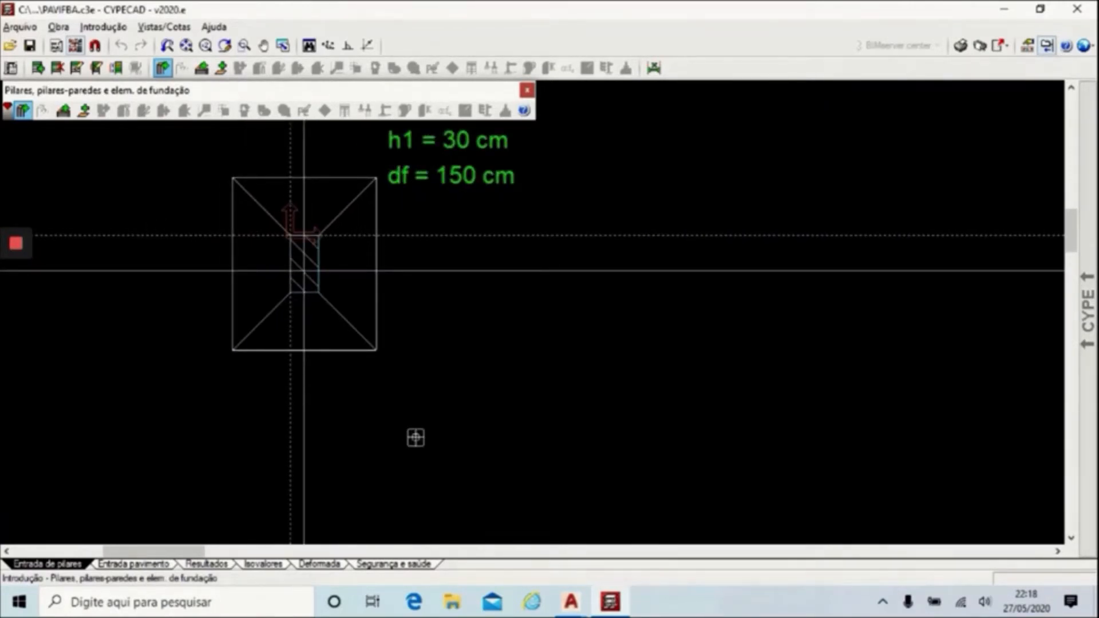
scroll(417, 437, "down", 2)
scroll(193, 250, "up", 1)
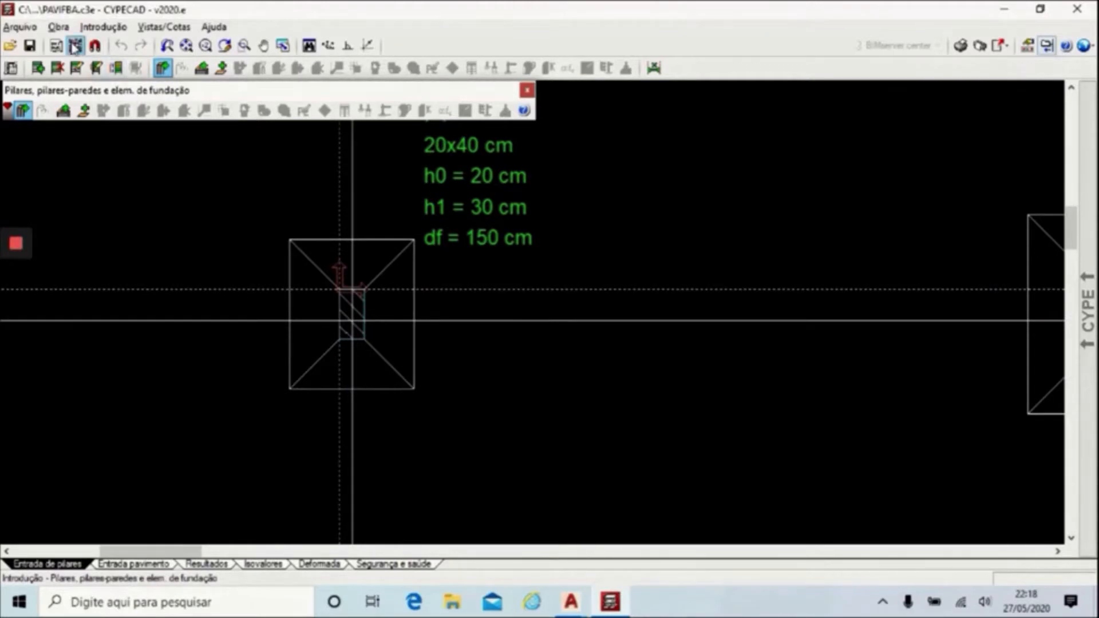
left_click(75, 45)
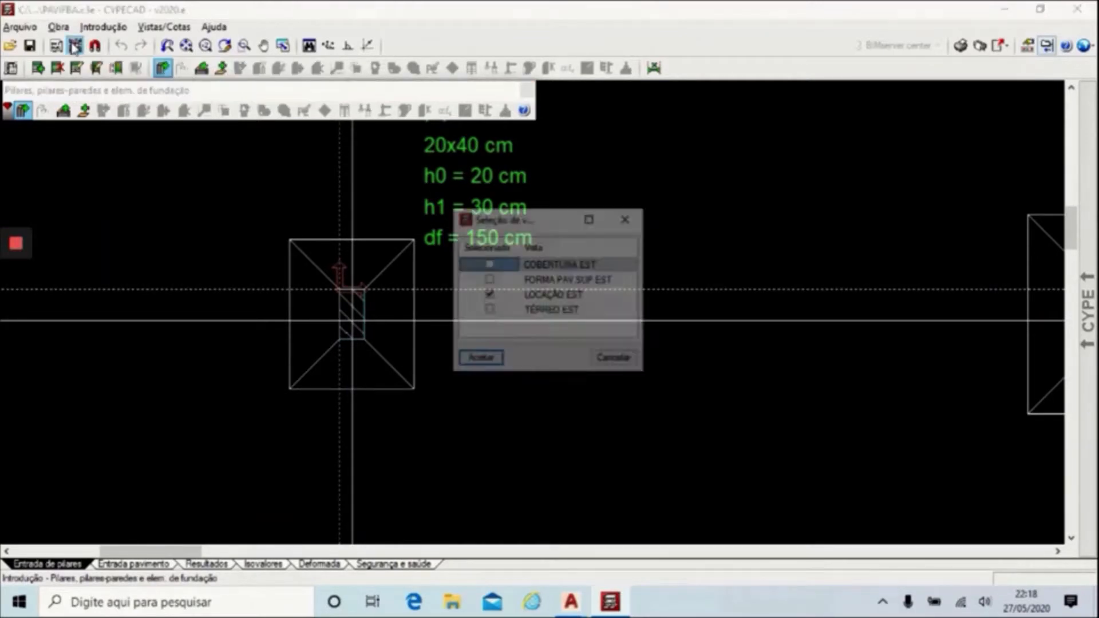
left_click(489, 294)
left_click(488, 359)
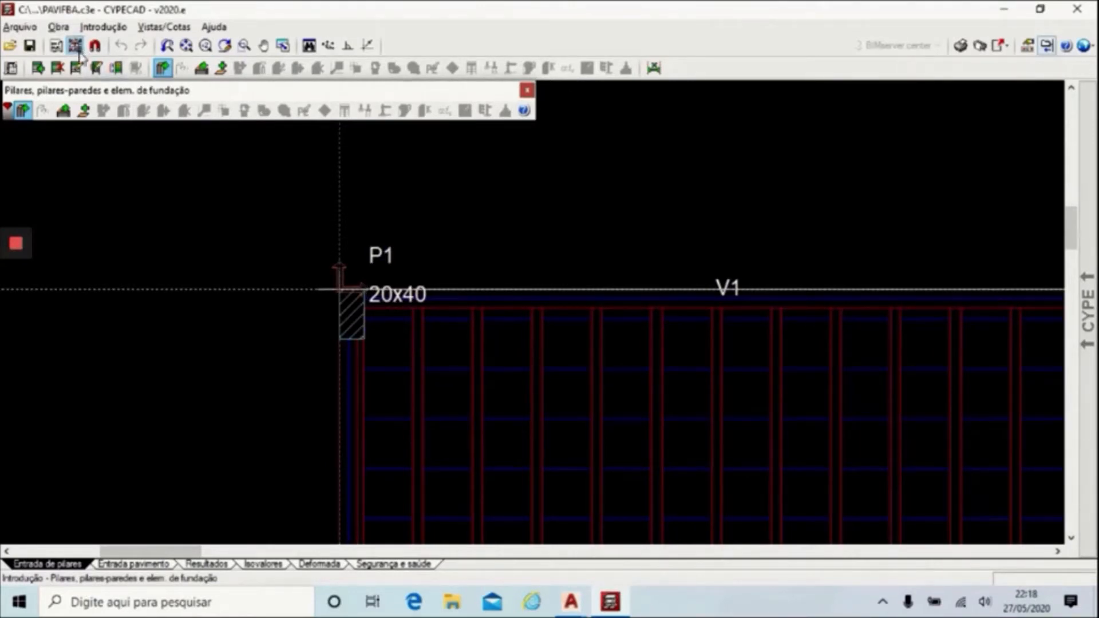
Replace the FORMA PAV.SUP EST drawing with TÉRREO EST to compare column P1 on the ground floor.
left_click(75, 45)
left_click(500, 285)
left_click(500, 309)
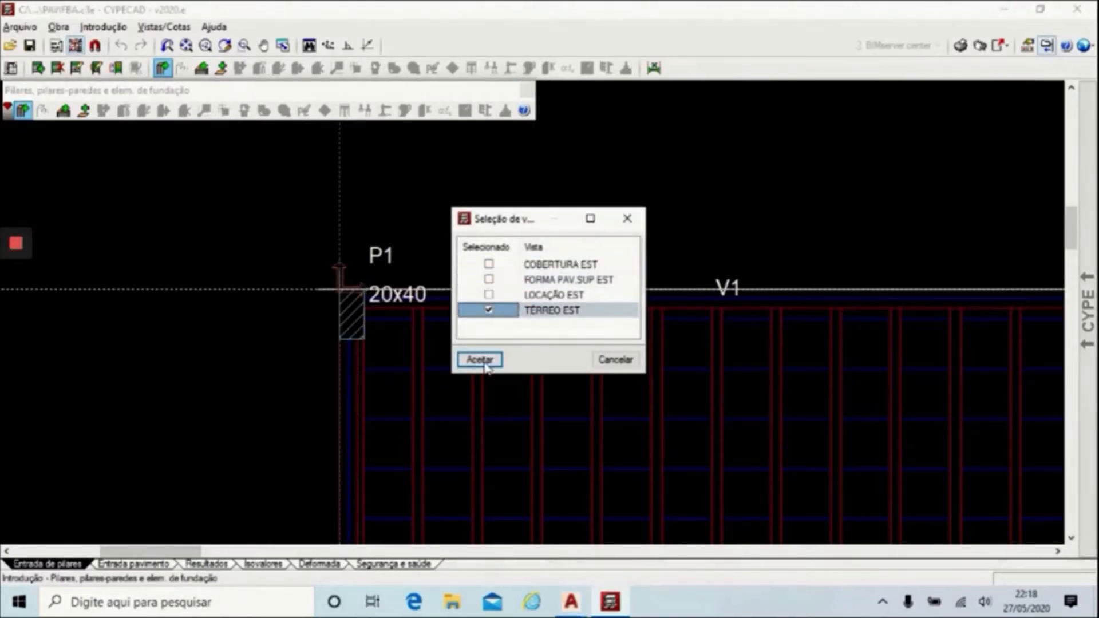
left_click(483, 361)
Replace the TÉRREO EST drawing with COBERTURA EST to compare column P1 at roof level.
left_click(75, 45)
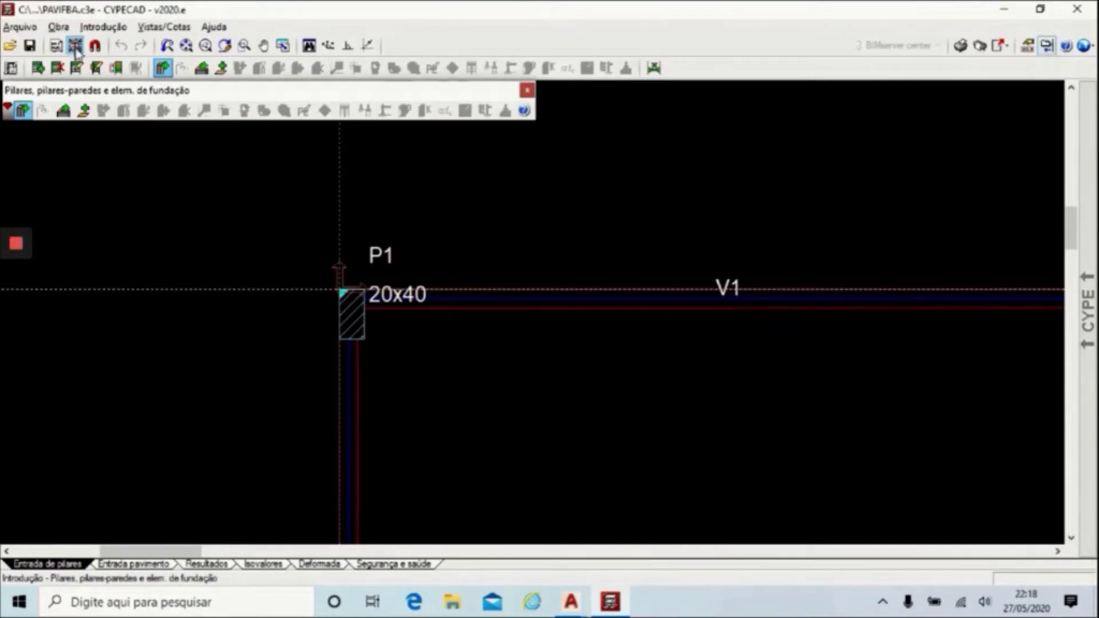
left_click(492, 310)
right_click(486, 246)
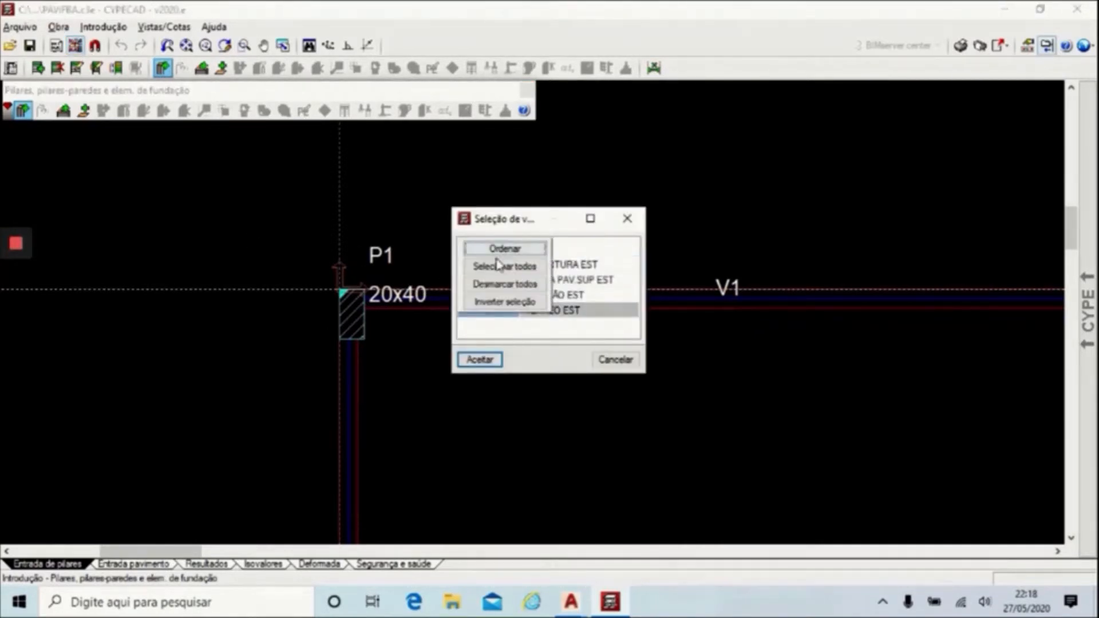
left_click(547, 287)
left_click(490, 264)
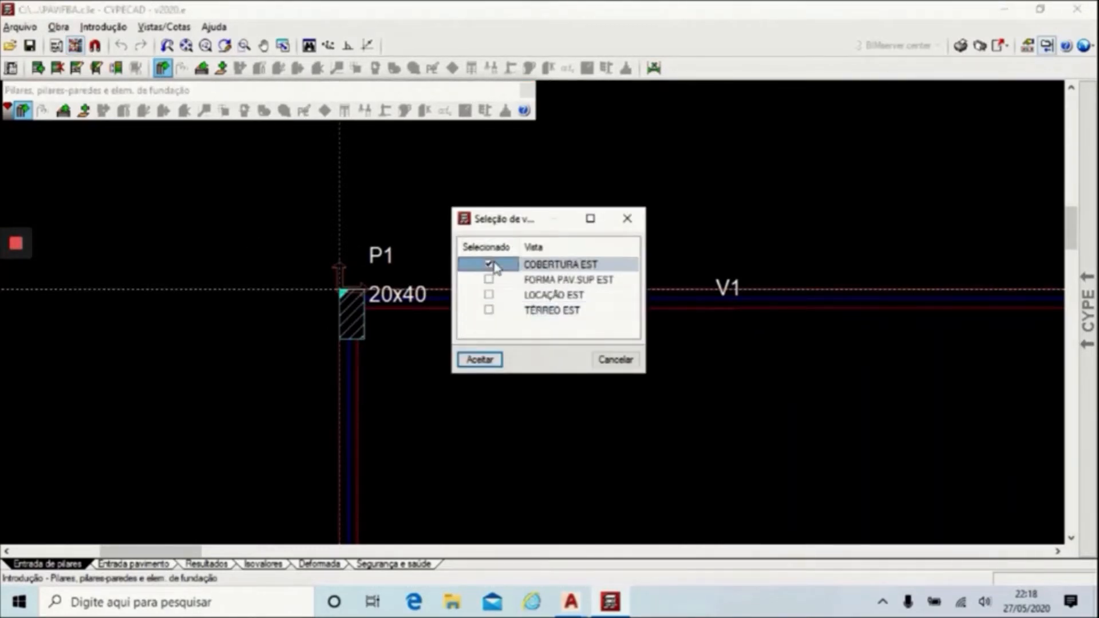
left_click(497, 360)
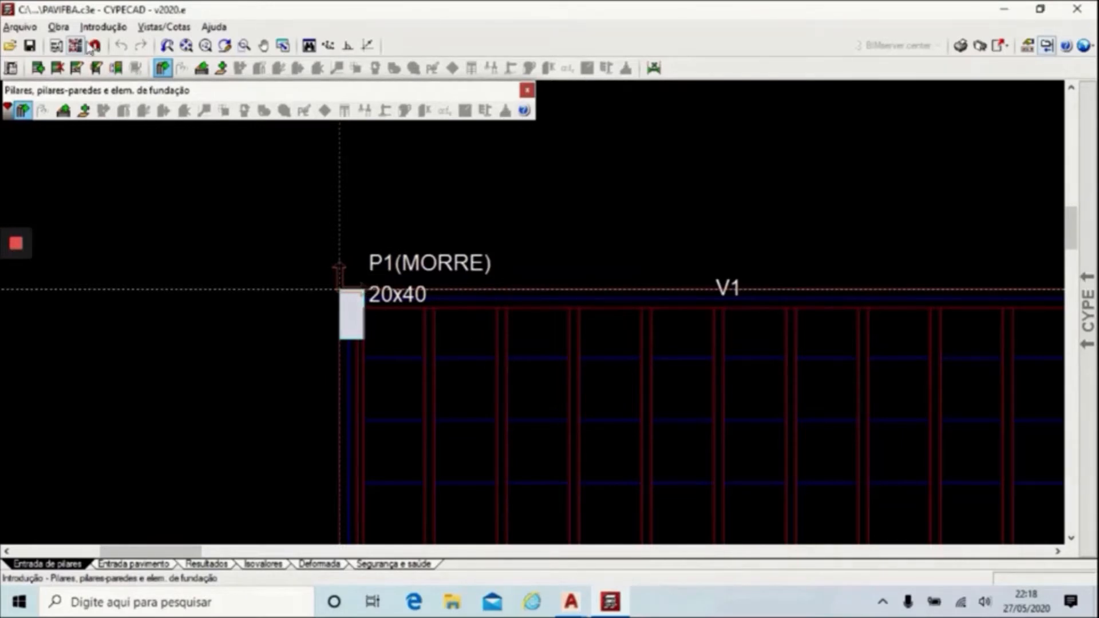
Make LOCAÇÃO EST the displayed background drawing again.
left_click(74, 49)
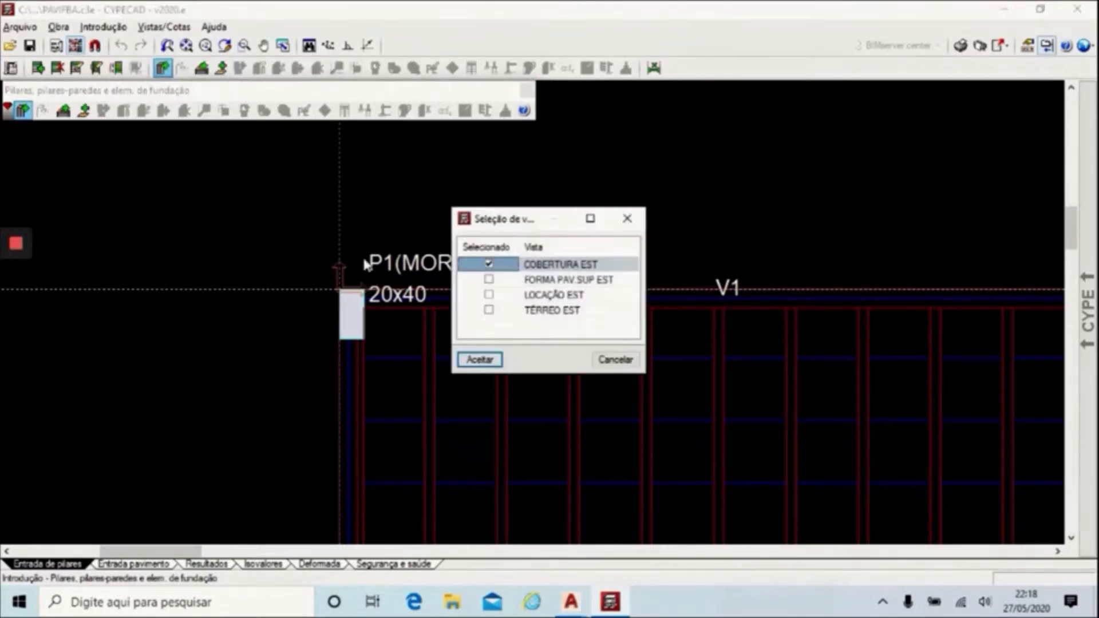
left_click(501, 295)
left_click(488, 361)
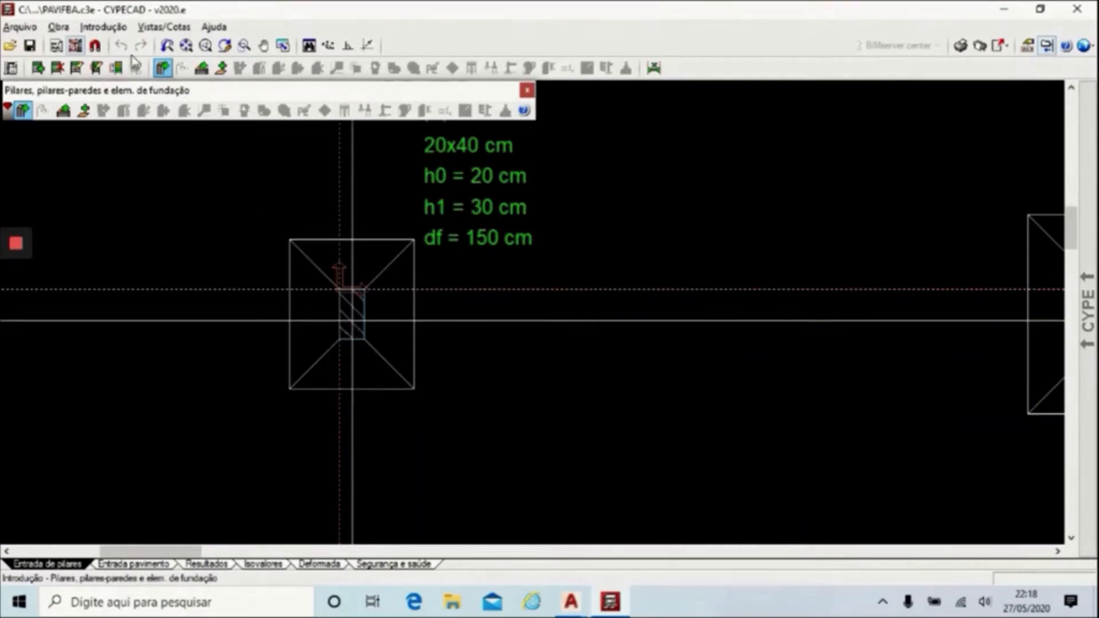
Activate object snaps with Extremo kept on and O mais próximo, Interseção and Ponto médio turned off.
left_click(95, 46)
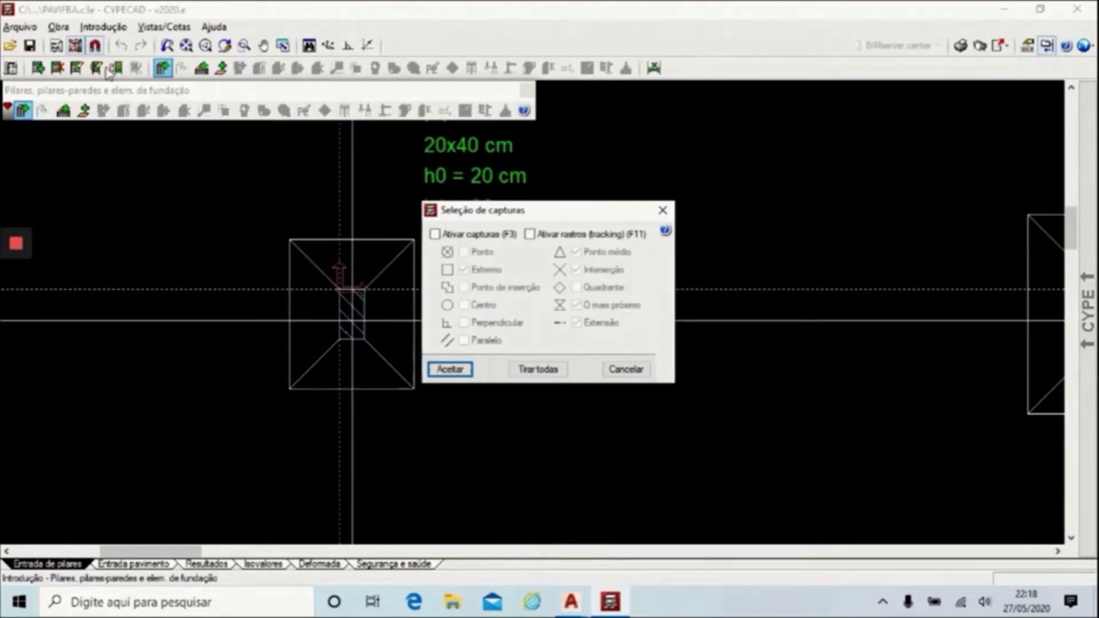
left_click(435, 234)
left_click(590, 307)
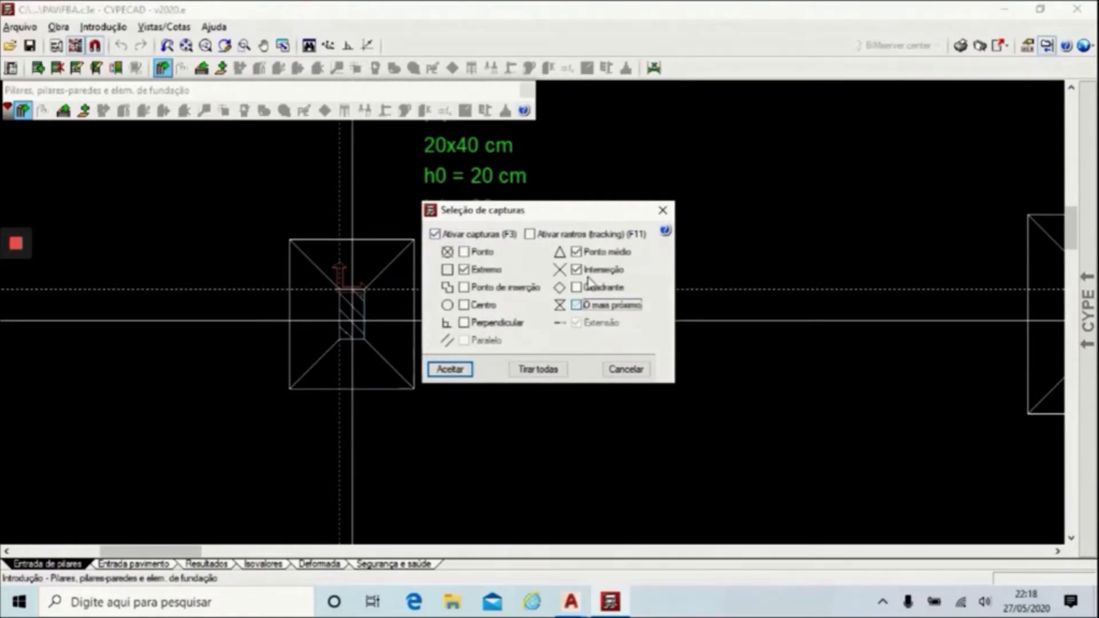
left_click(577, 270)
left_click(578, 252)
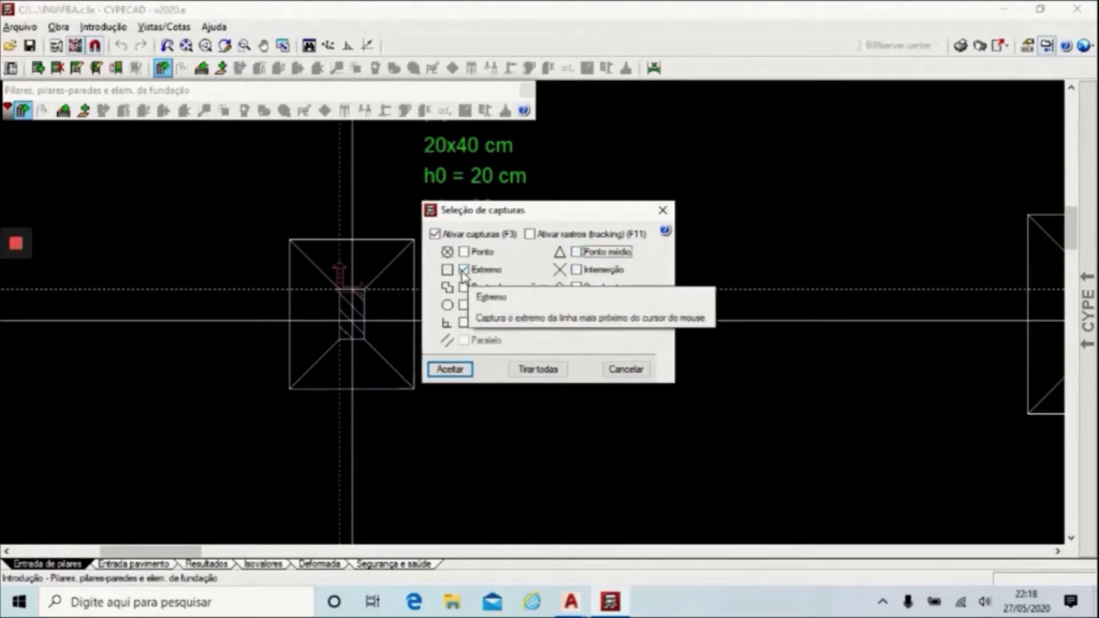
left_click(450, 370)
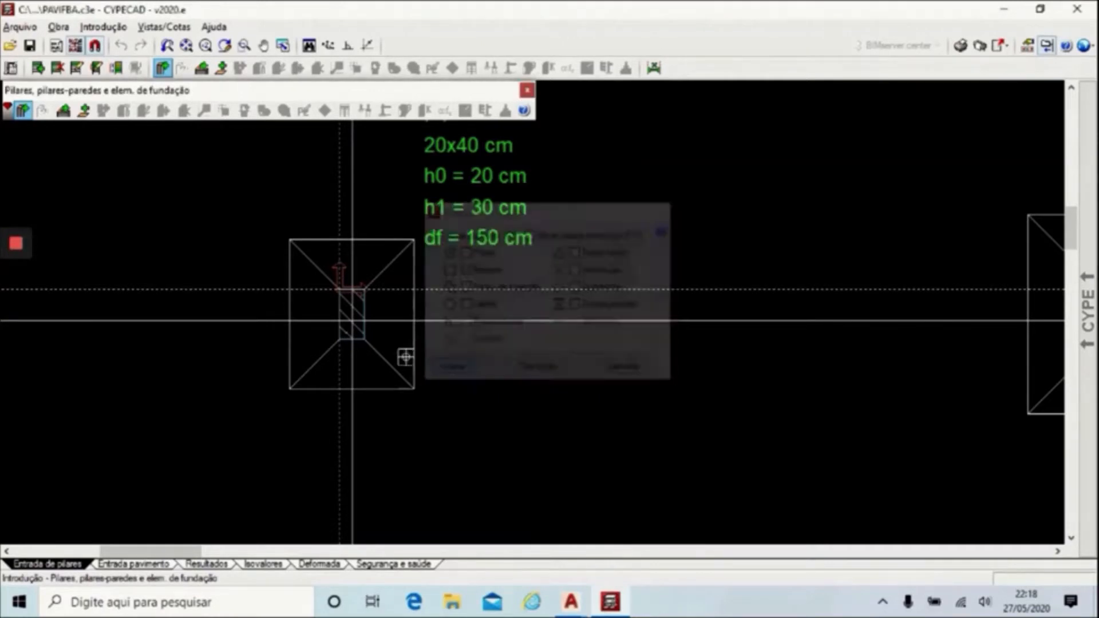
Insert column P1 at the lower-left corner of its hatched section on the location plan.
scroll(300, 329, "up", 1)
scroll(300, 330, "up", 3)
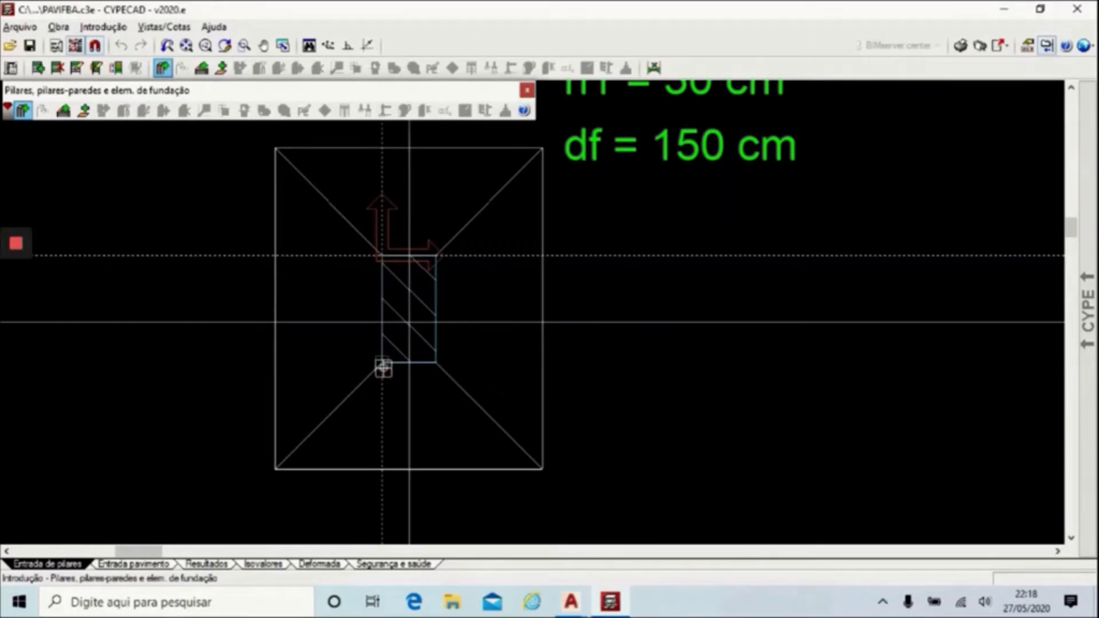
left_click(381, 364)
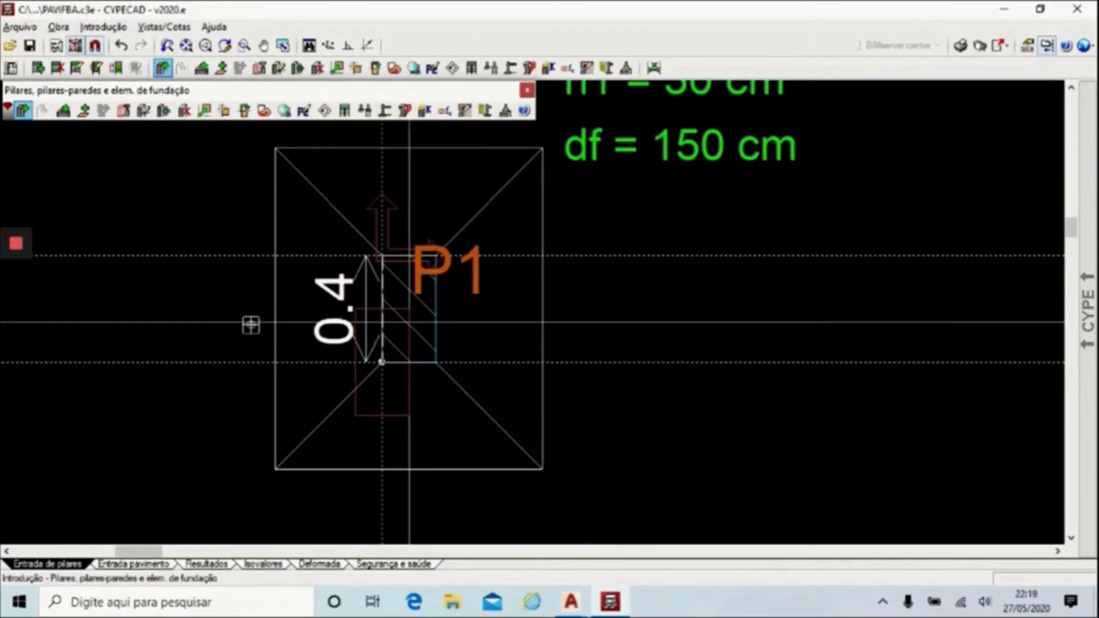
Insert column P2 at the lower-left corner of its hatched section on axis A.
scroll(251, 324, "down", 6)
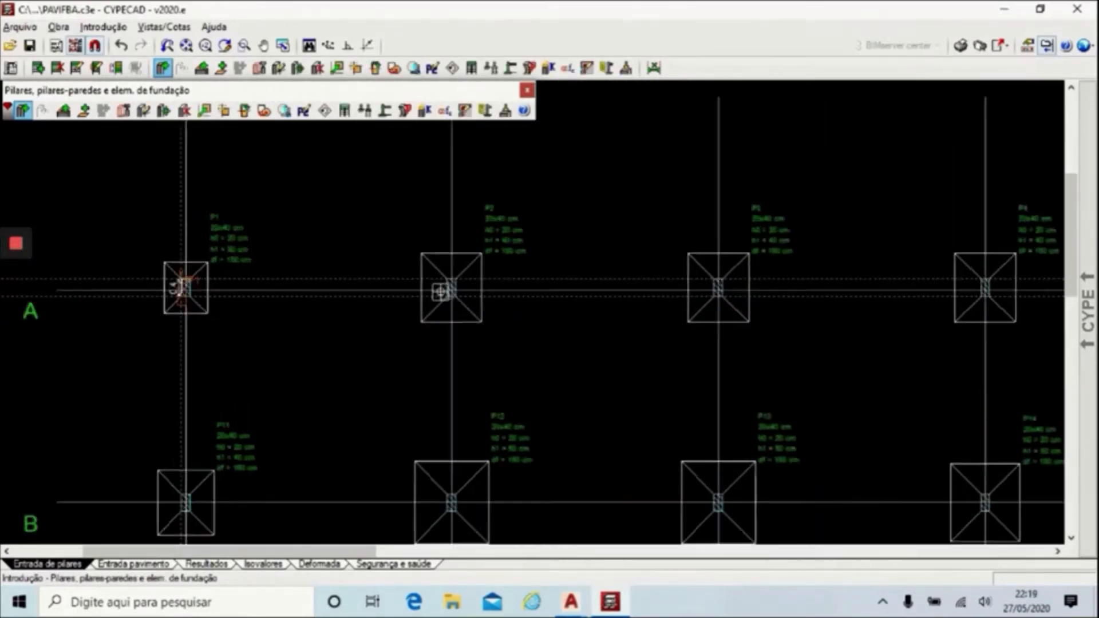
scroll(445, 290, "up", 6)
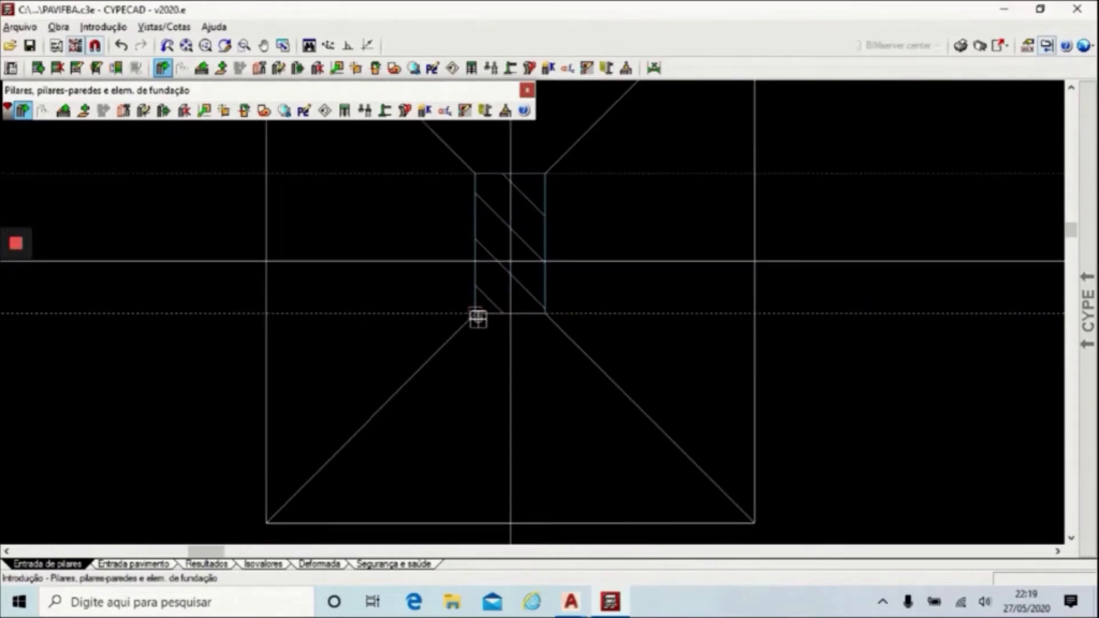
left_click(476, 312)
scroll(262, 342, "down", 2)
scroll(262, 342, "down", 3)
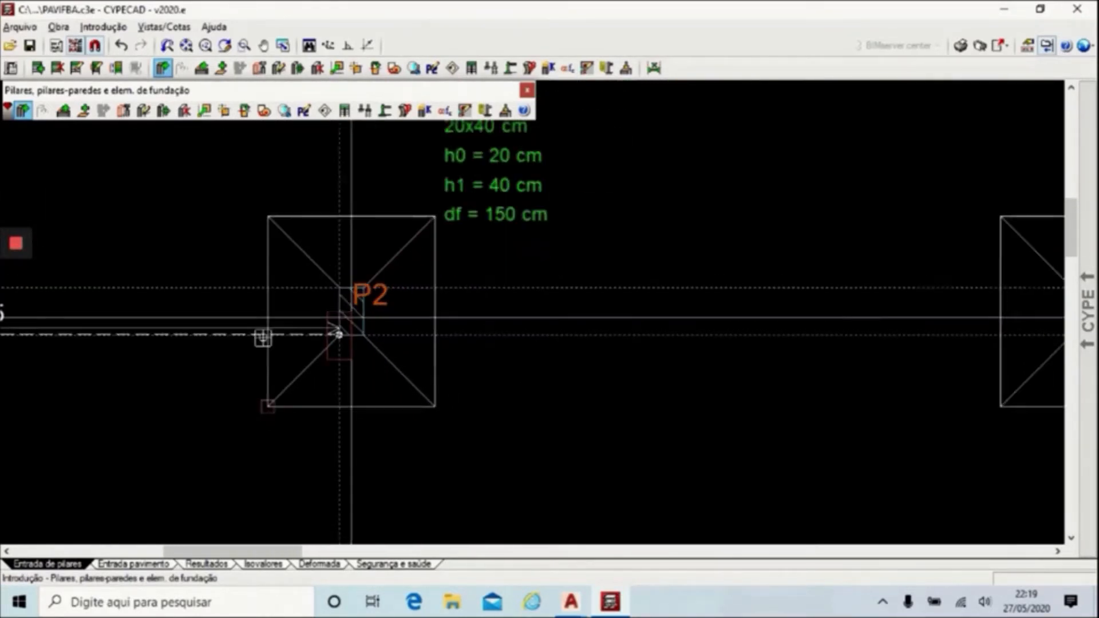
Insert a column at the lower-left corner of the hatched section directly above P49 on the last vertical axis.
scroll(690, 332, "up", 3)
scroll(644, 333, "up", 3)
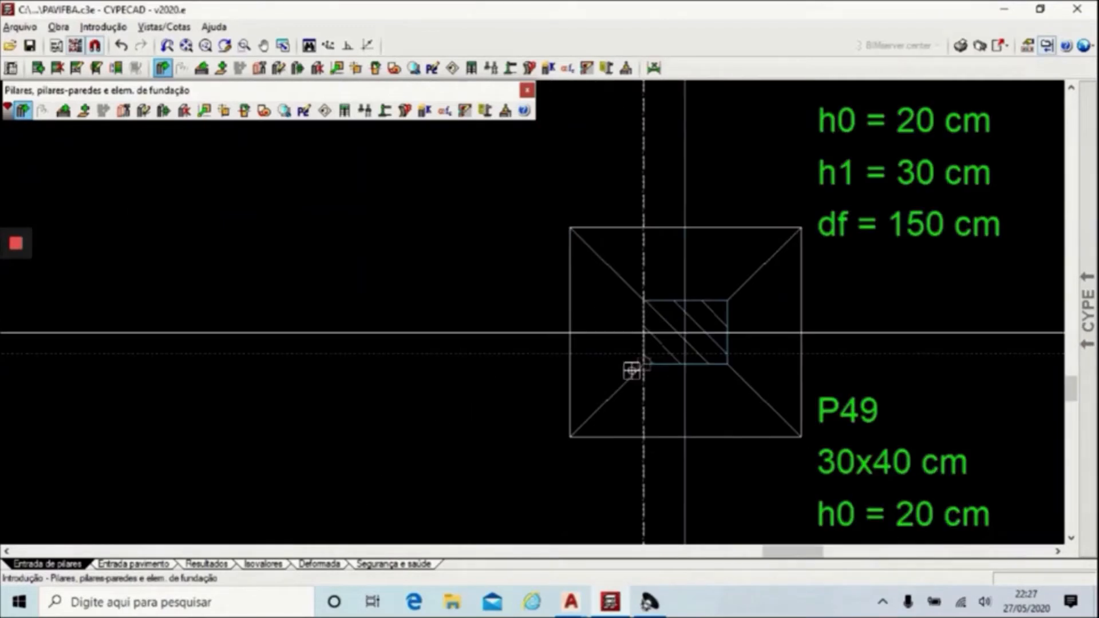
scroll(633, 368, "up", 3)
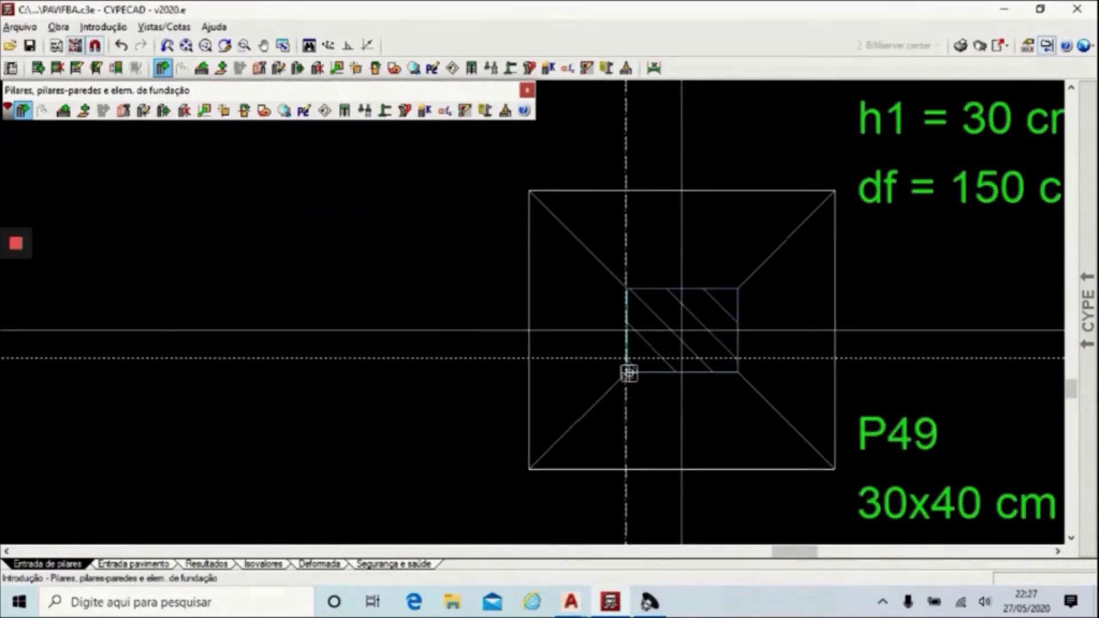
left_click(629, 373)
scroll(624, 370, "down", 3)
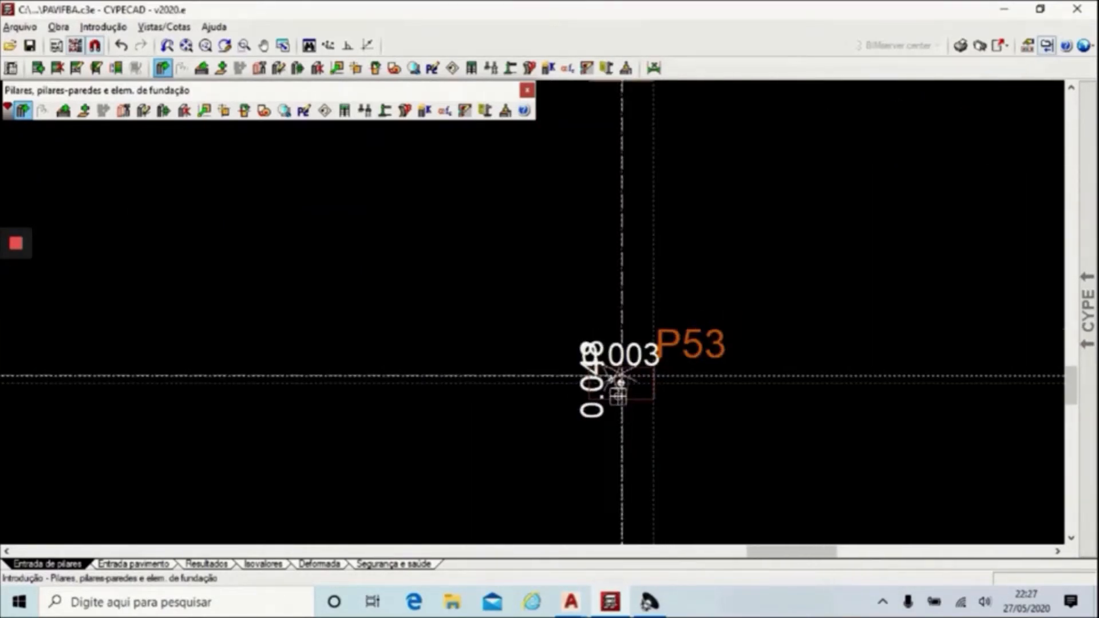
scroll(692, 378, "down", 4)
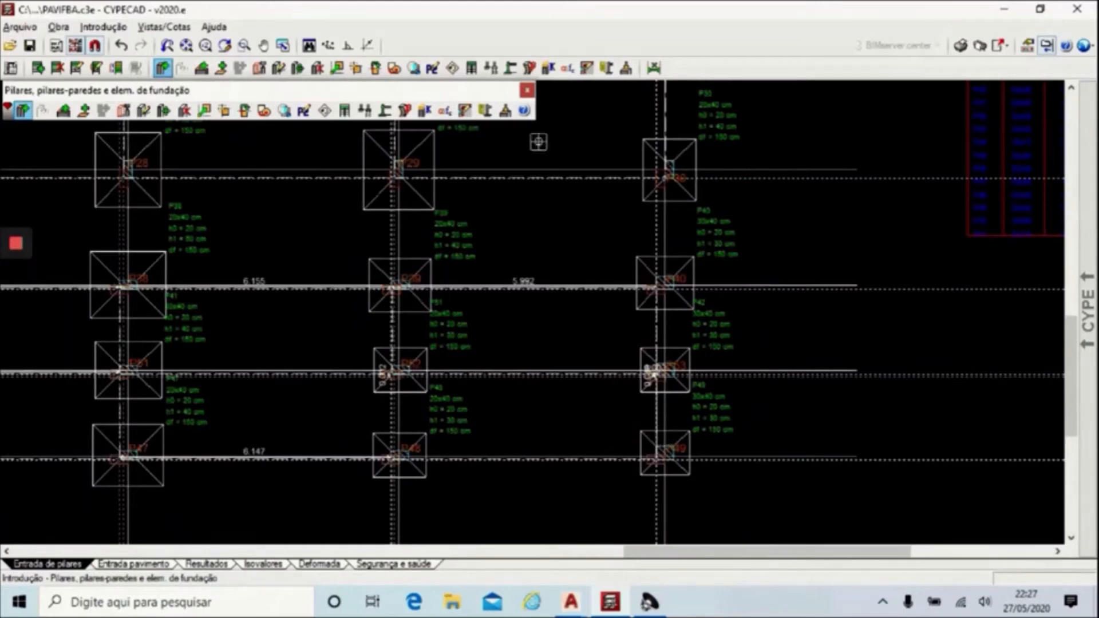
scroll(729, 384, "down", 4)
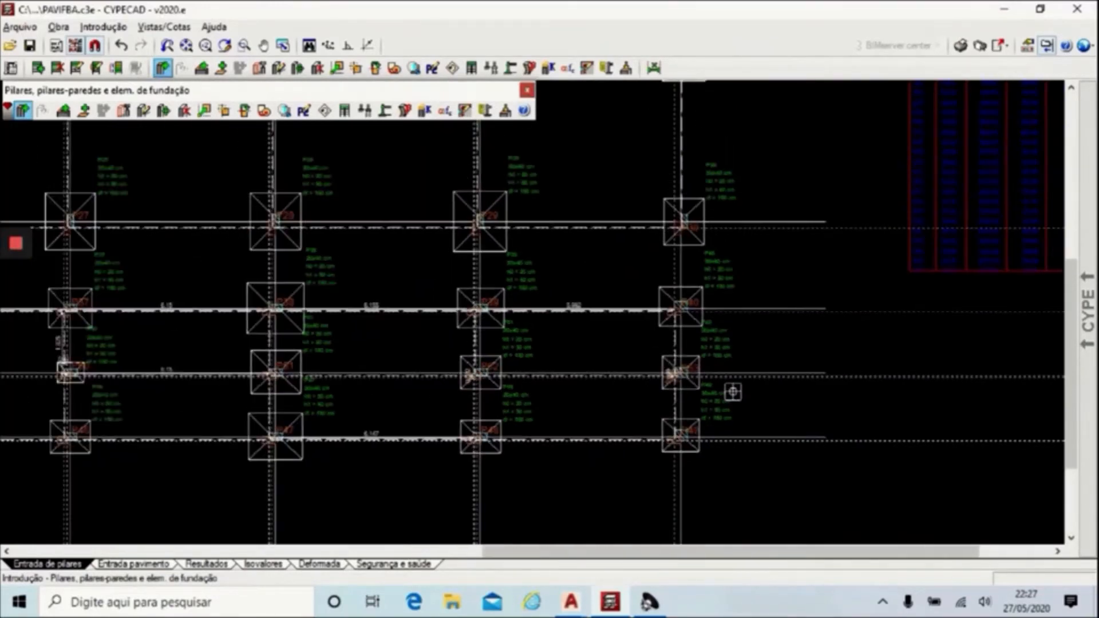
Examine the entered columns across the whole location plan and the position of column P1 on axis A.
left_click(186, 45)
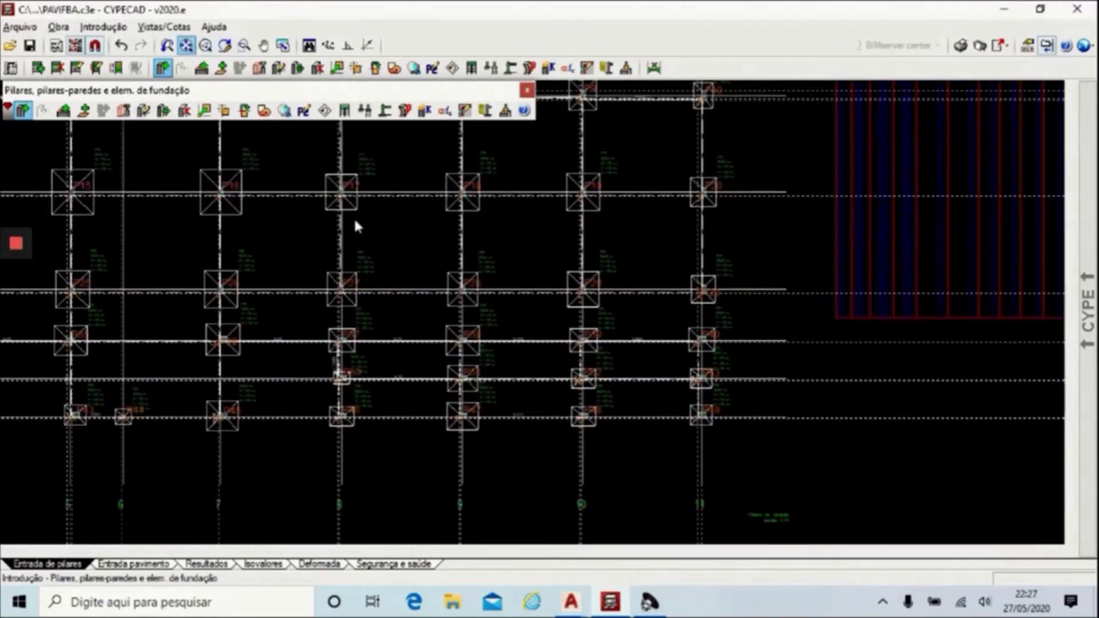
scroll(44, 199, "up", 4)
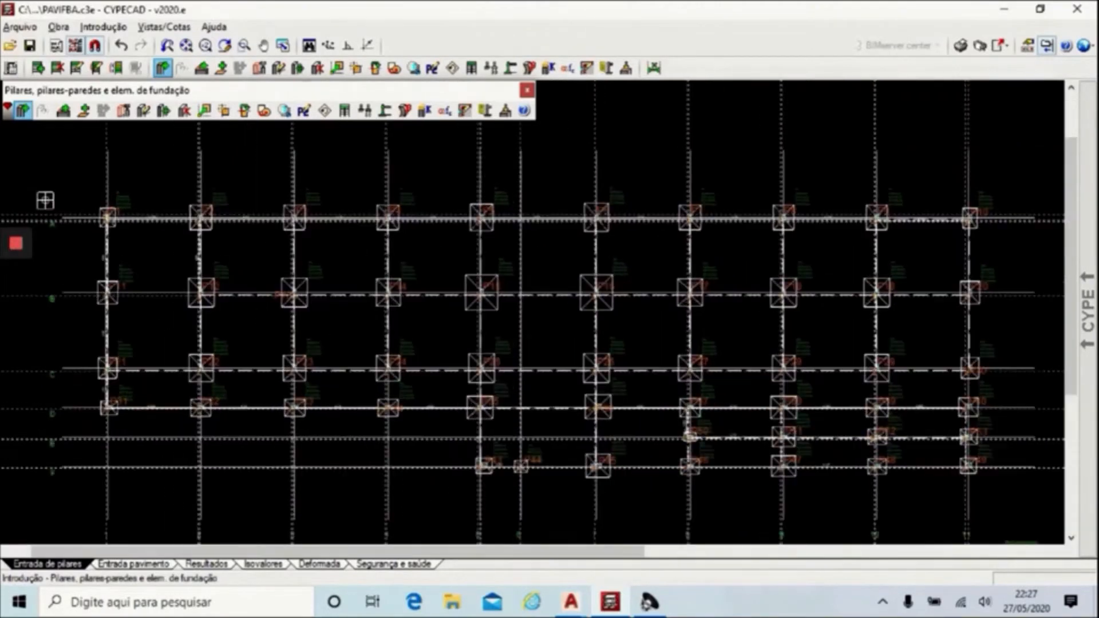
scroll(104, 210, "up", 5)
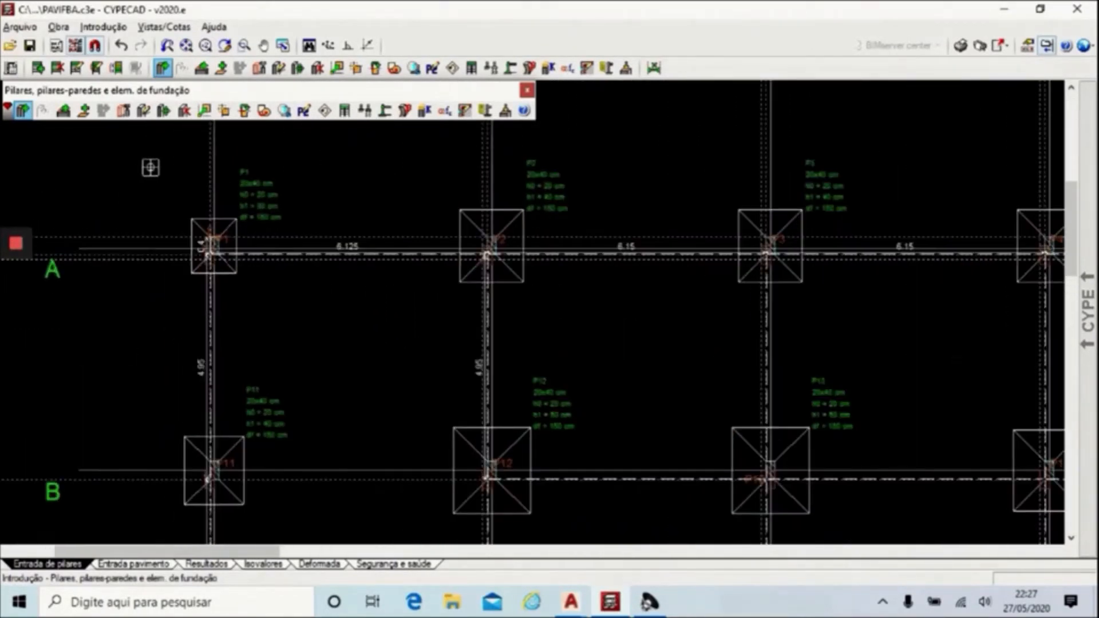
scroll(302, 333, "up", 3)
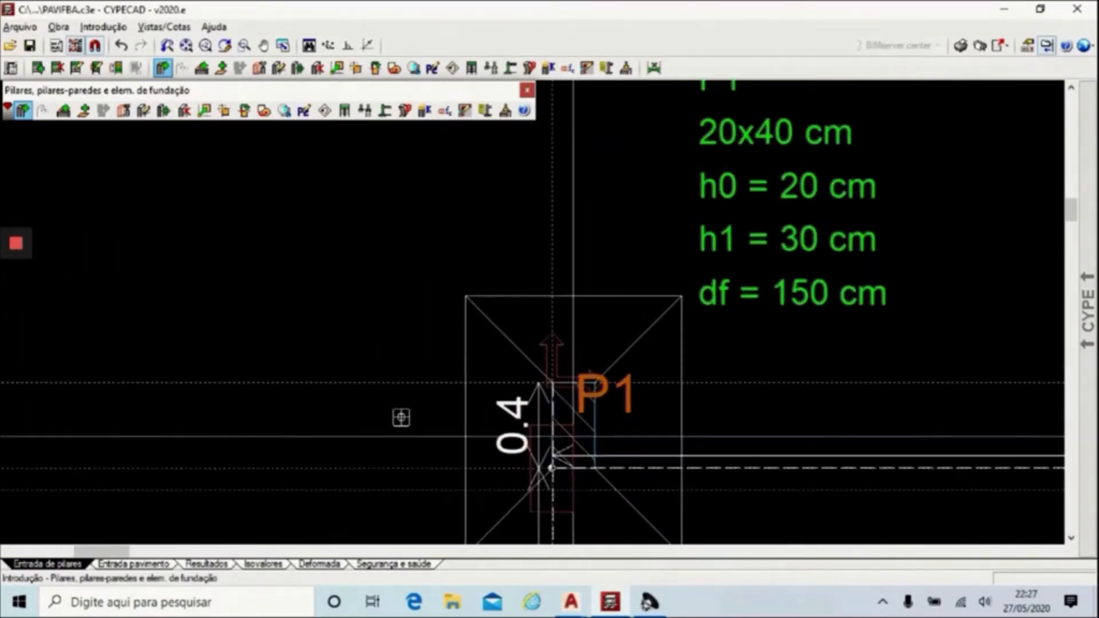
scroll(400, 417, "down", 2)
scroll(403, 359, "down", 2)
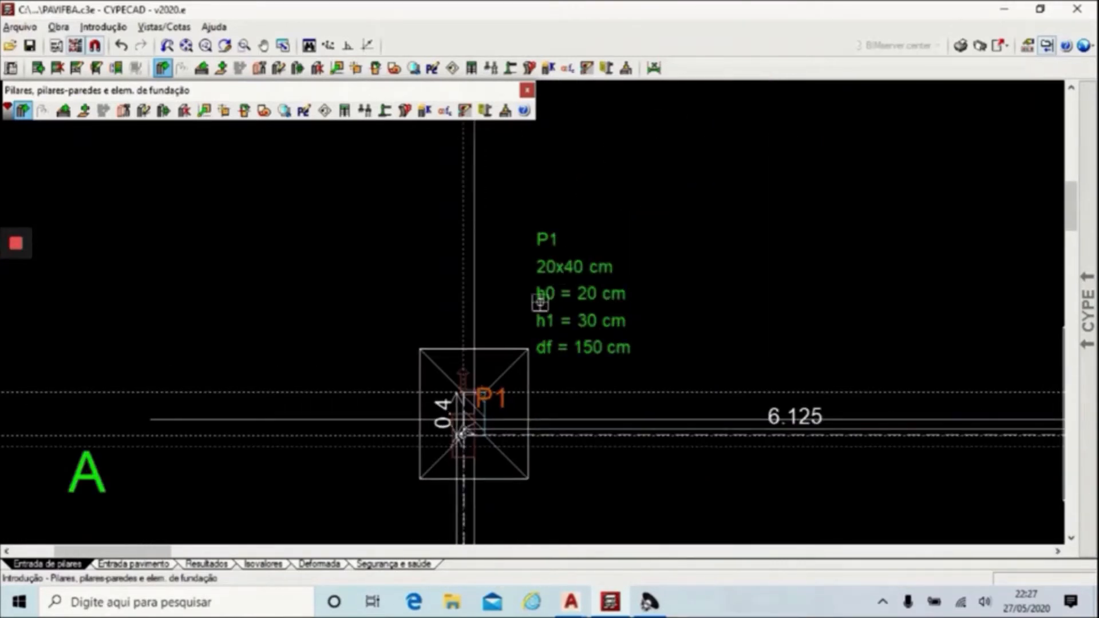
scroll(473, 382, "up", 1)
scroll(464, 484, "up", 3)
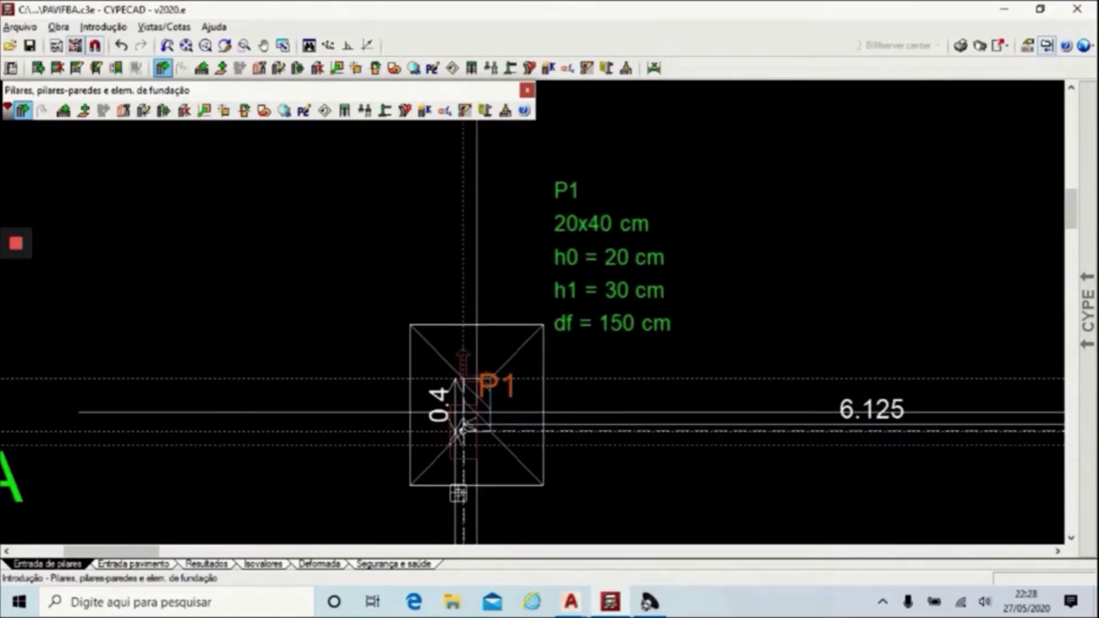
scroll(446, 496, "up", 2)
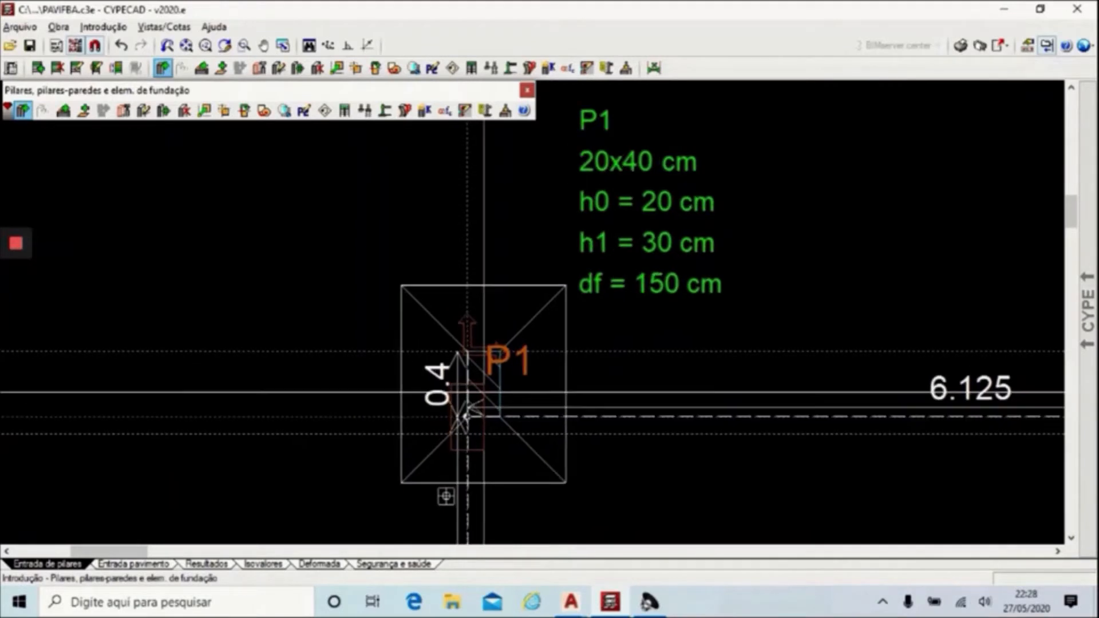
scroll(446, 496, "up", 1)
Turn off the visible dimensions (Cotas visíveis) in the column plan.
mouse_move(1087, 312)
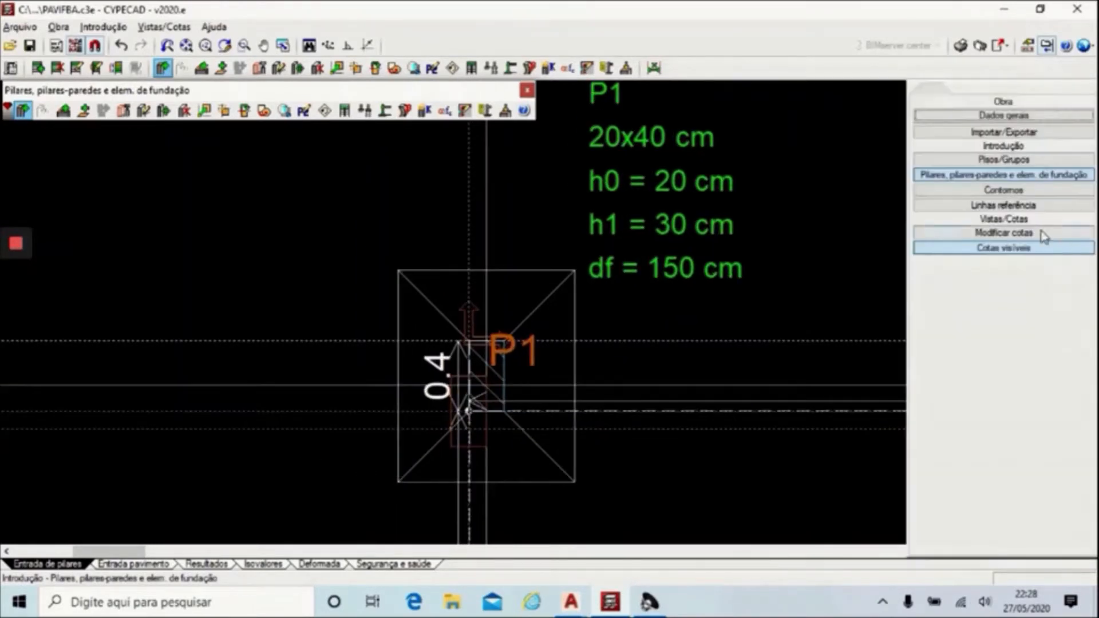
left_click(1017, 246)
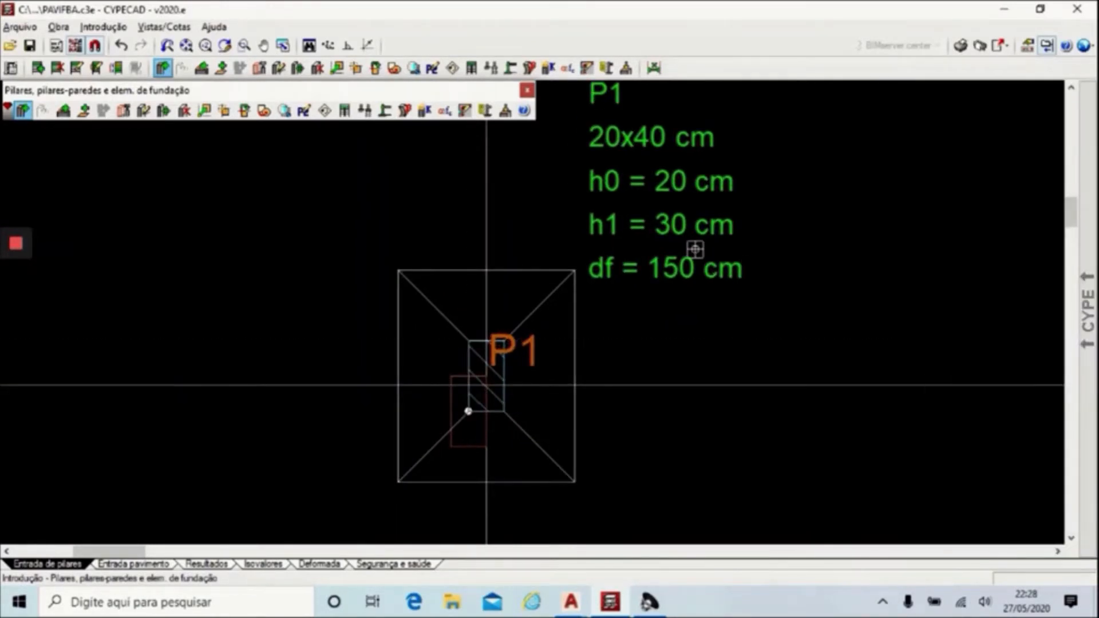
scroll(255, 270, "down", 3)
scroll(255, 270, "up", 2)
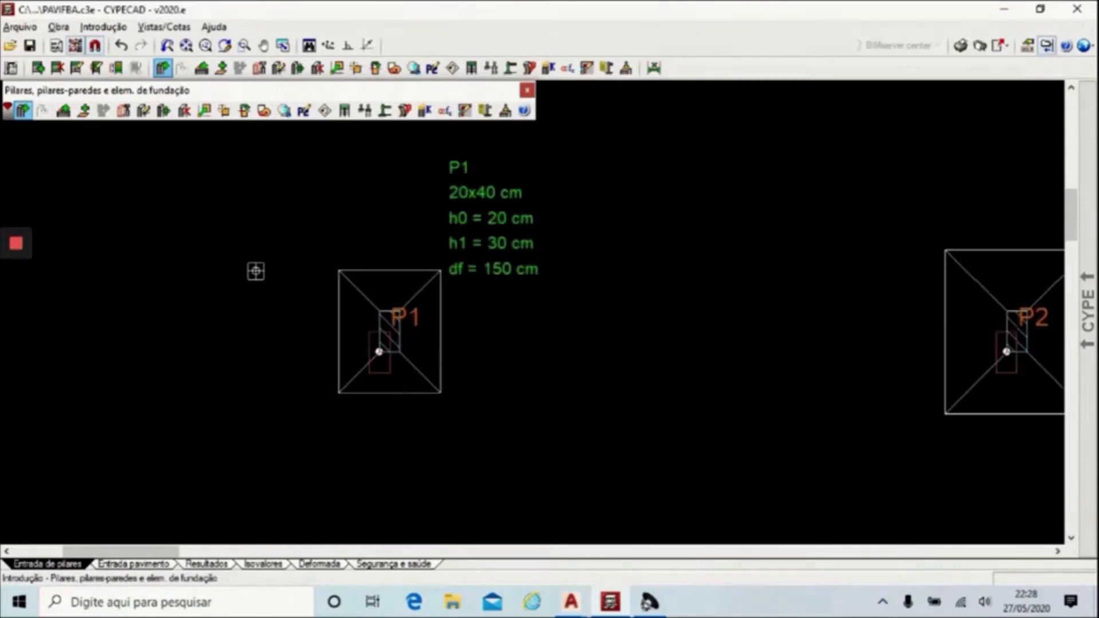
scroll(269, 275, "down", 3)
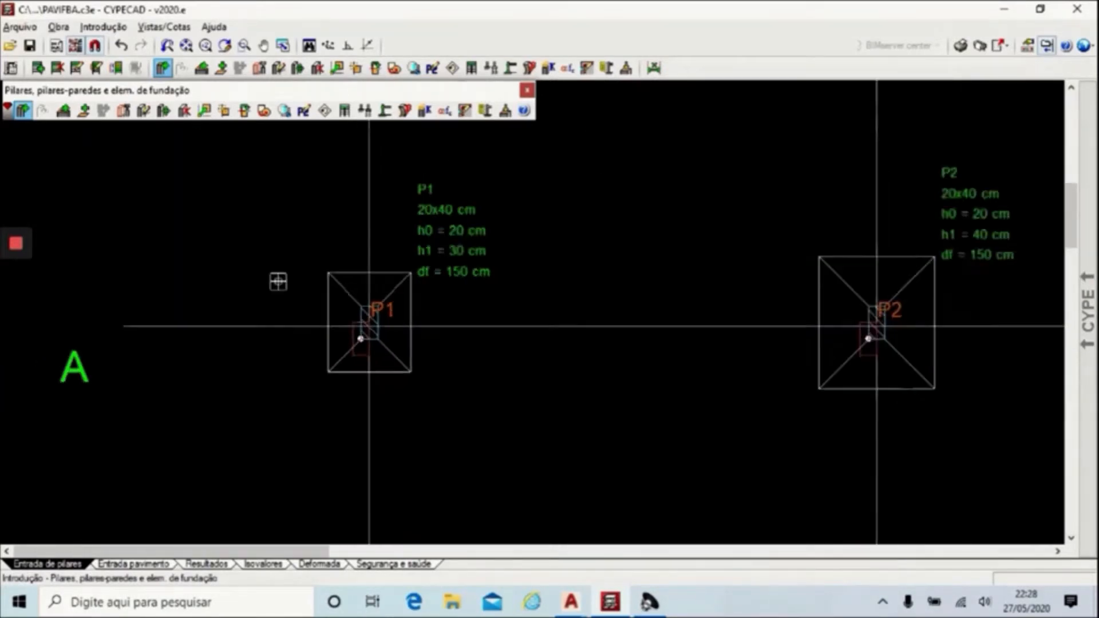
scroll(282, 279, "down", 1)
scroll(282, 279, "up", 5)
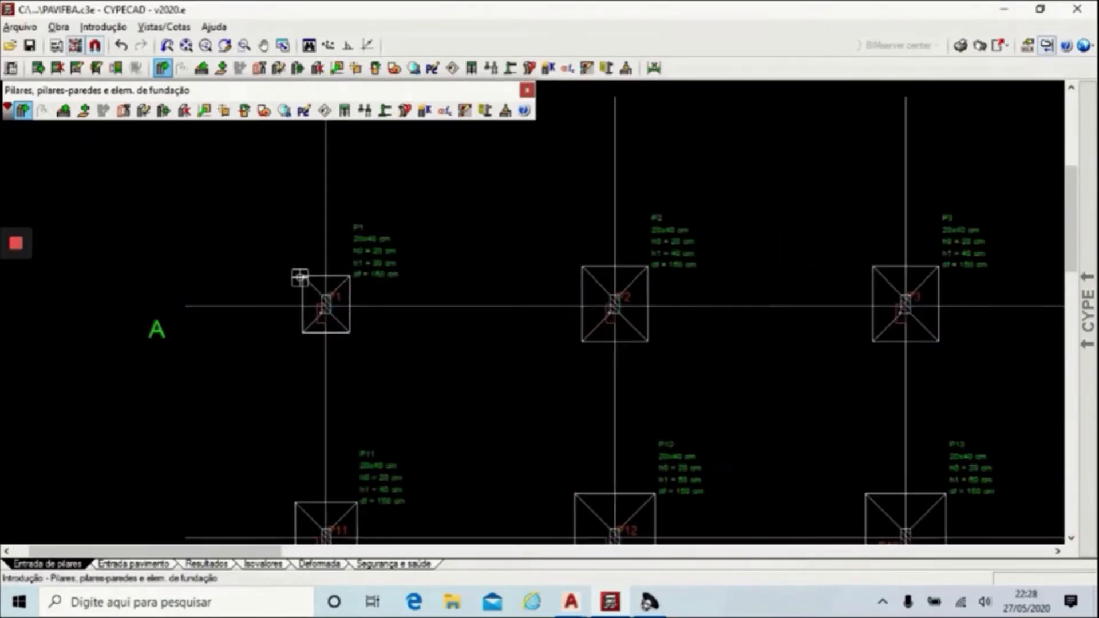
Displace column P1's fixed point by 0.100 m in X and 0.200 m in Y with the Deslocar tool.
scroll(373, 159, "up", 5)
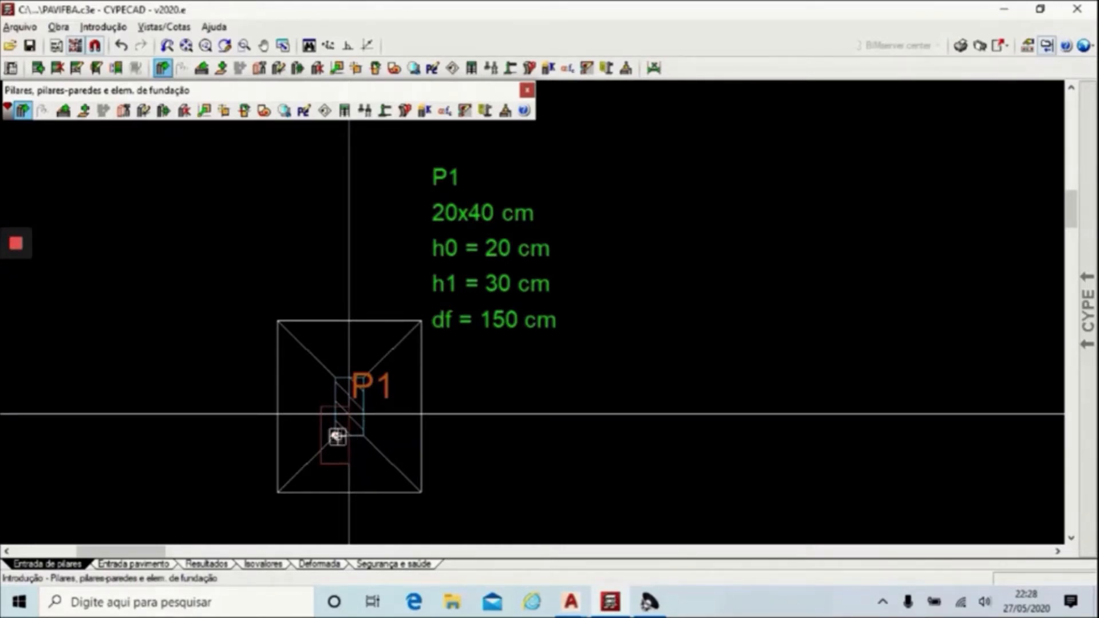
right_click(337, 436)
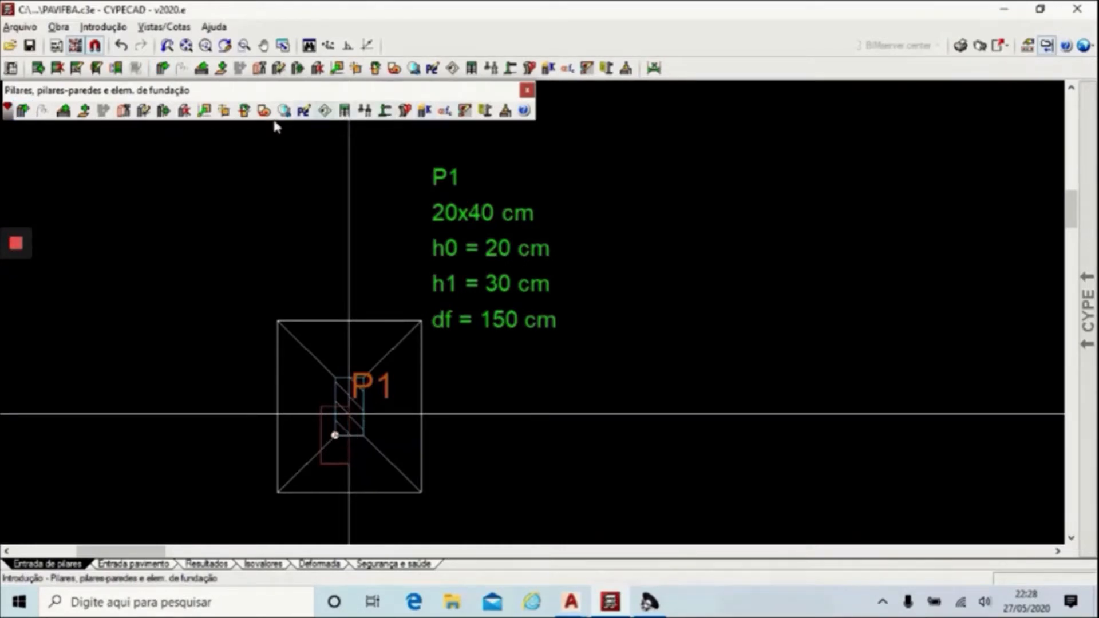
left_click(204, 111)
left_click_drag(521, 230, 739, 165)
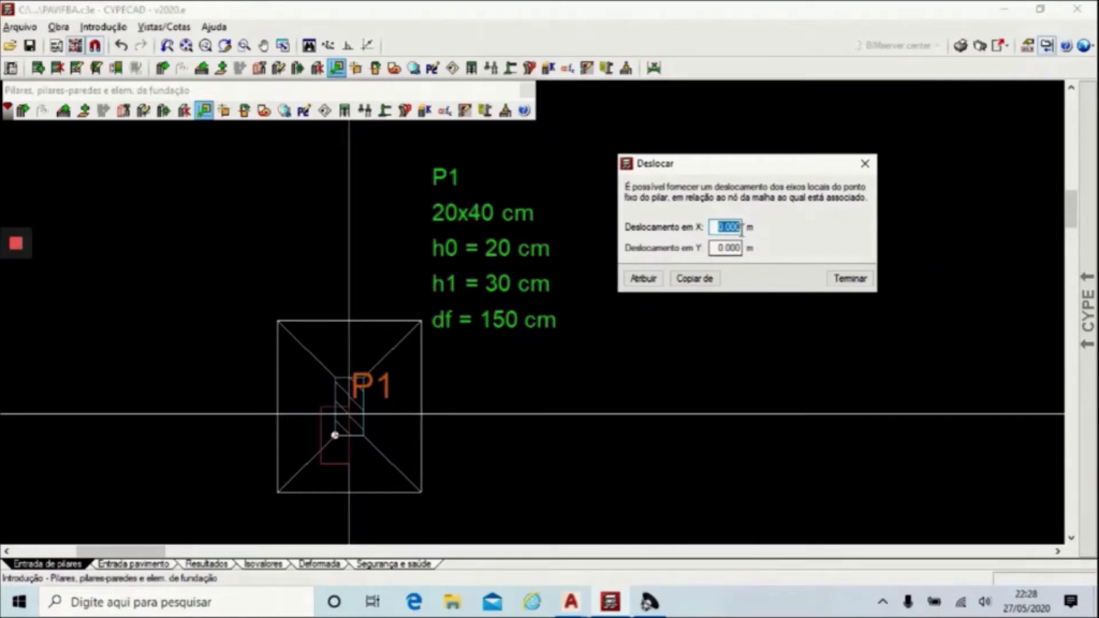
type("0.")
key("Tab")
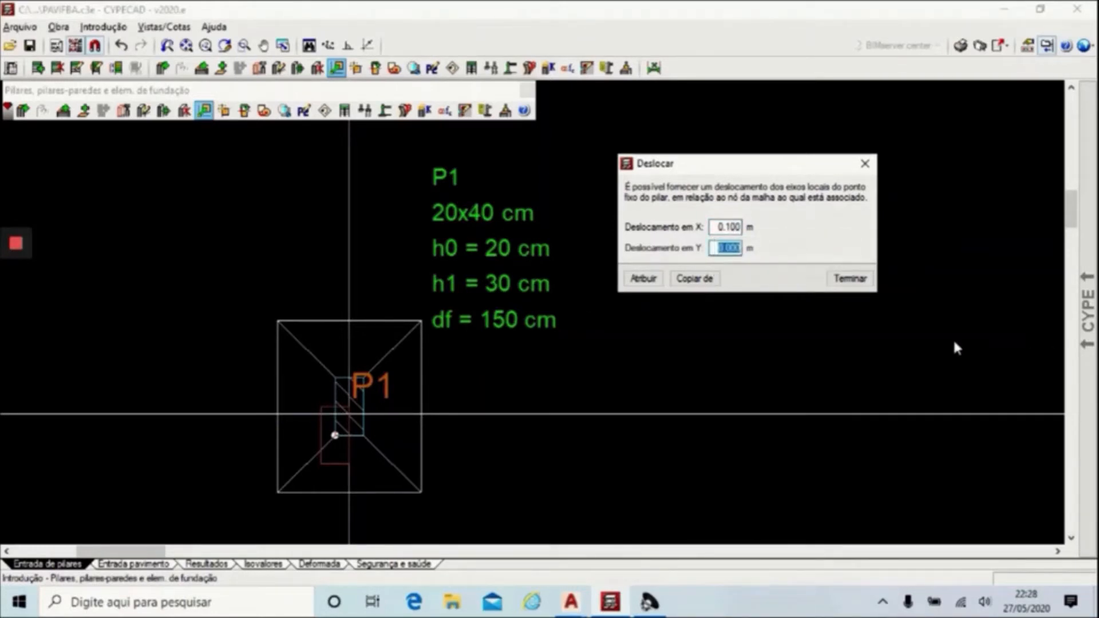
type("0.2")
key("Tab")
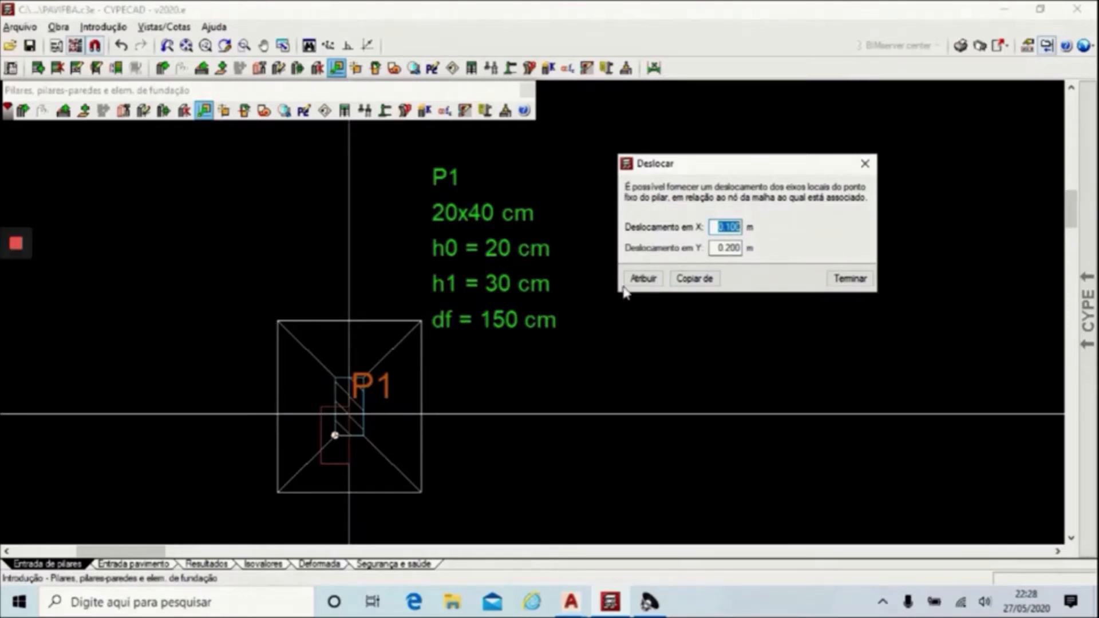
left_click(643, 280)
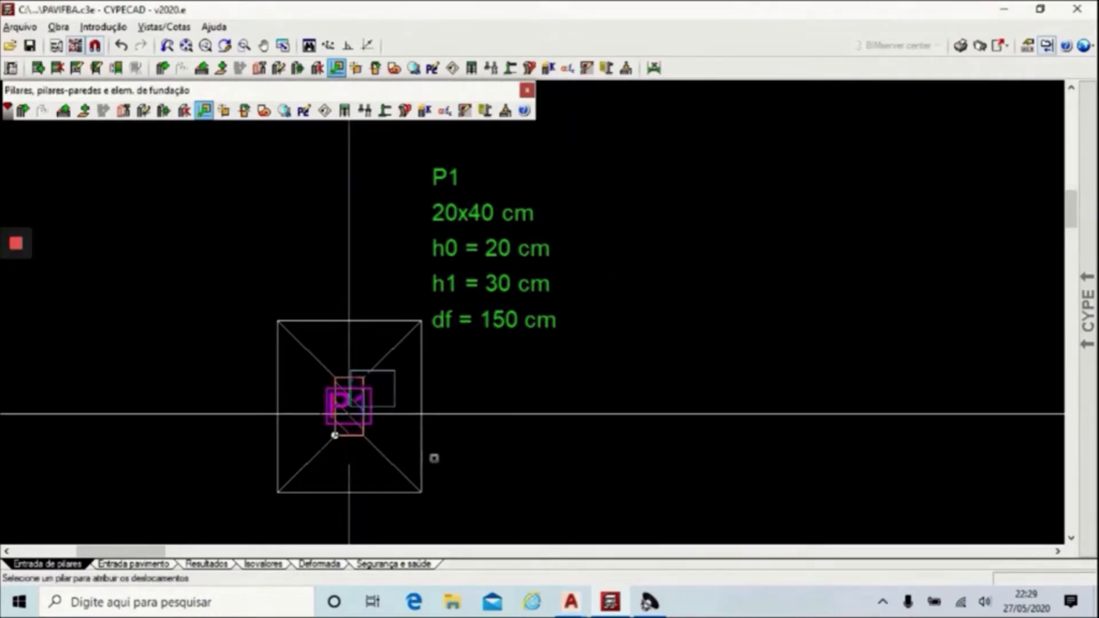
scroll(334, 434, "up", 5)
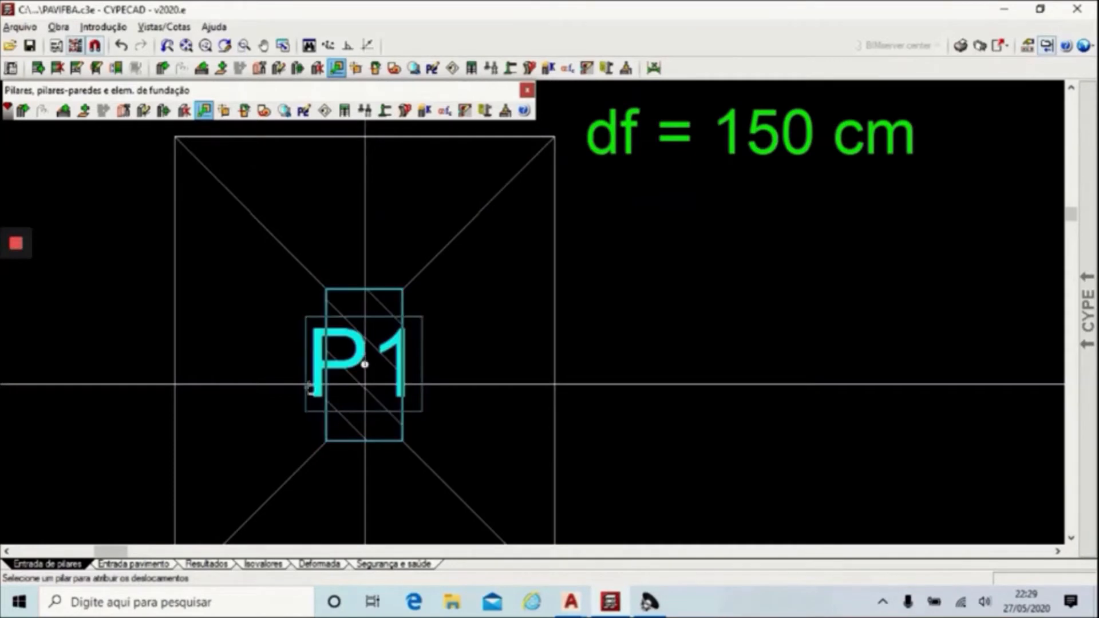
scroll(338, 401, "down", 5)
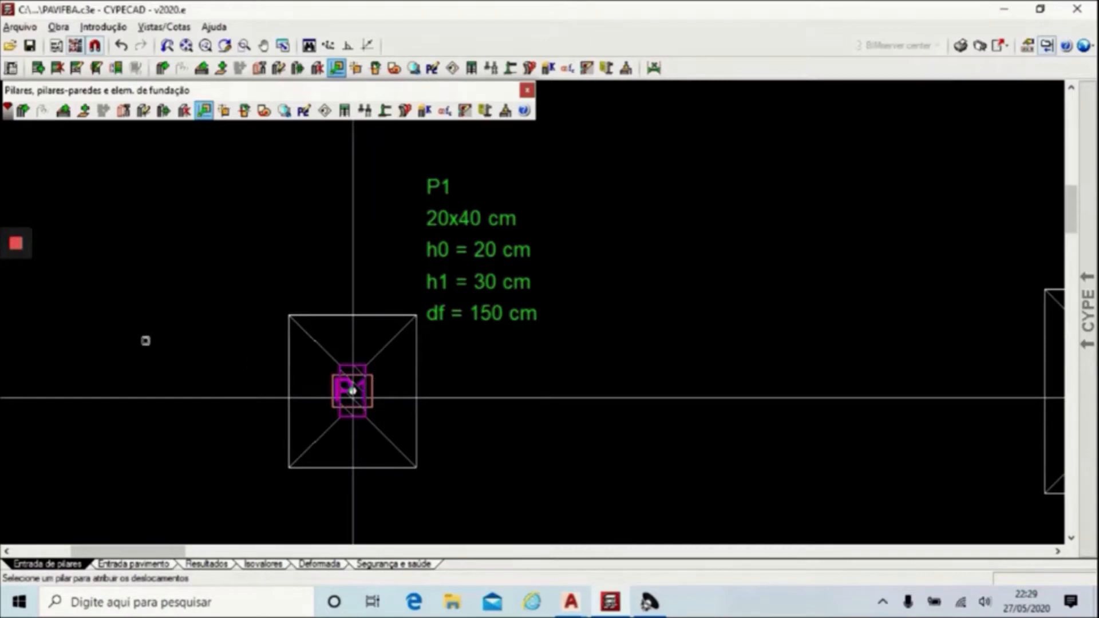
Assign the same 0.100 m X and 0.200 m Y displacement to column P2.
scroll(145, 341, "down", 5)
scroll(964, 351, "up", 2)
scroll(801, 378, "up", 2)
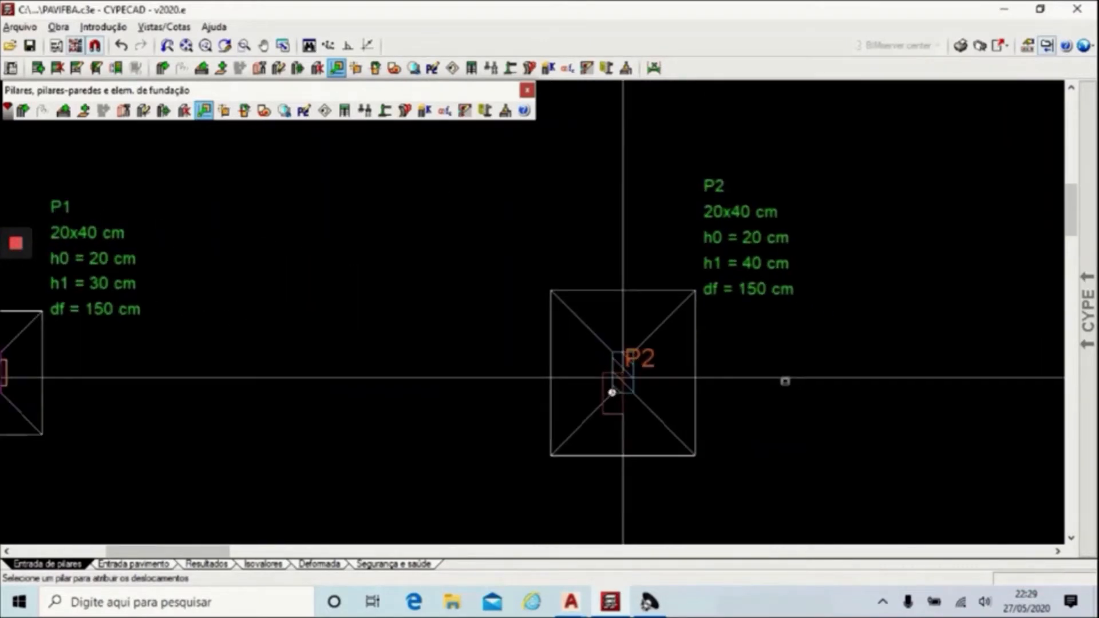
left_click(702, 367)
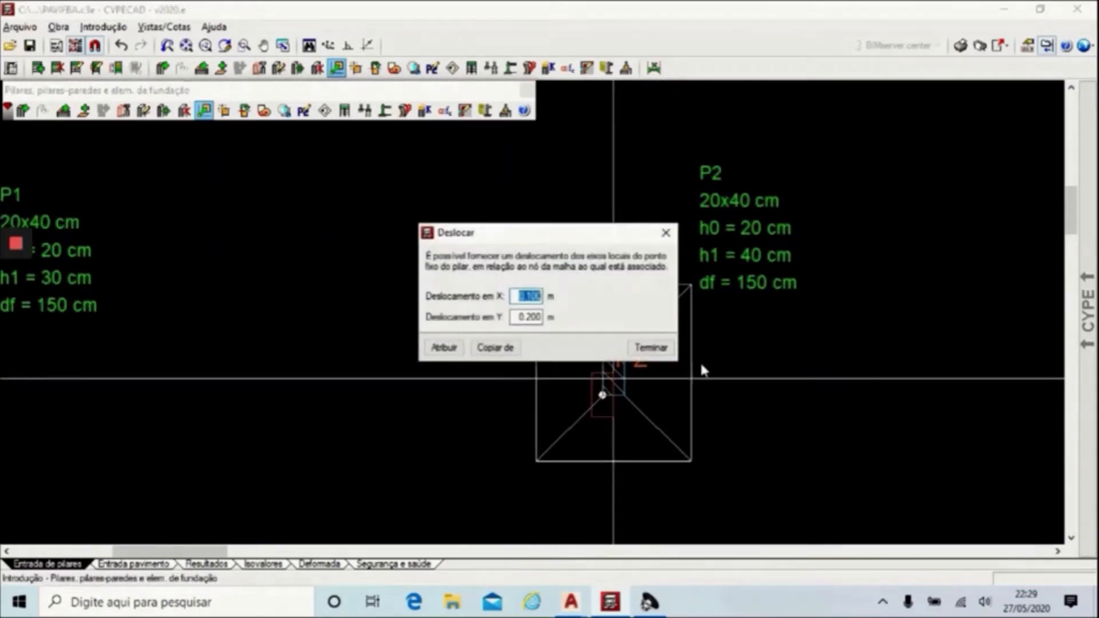
left_click(442, 349)
scroll(602, 365, "up", 2)
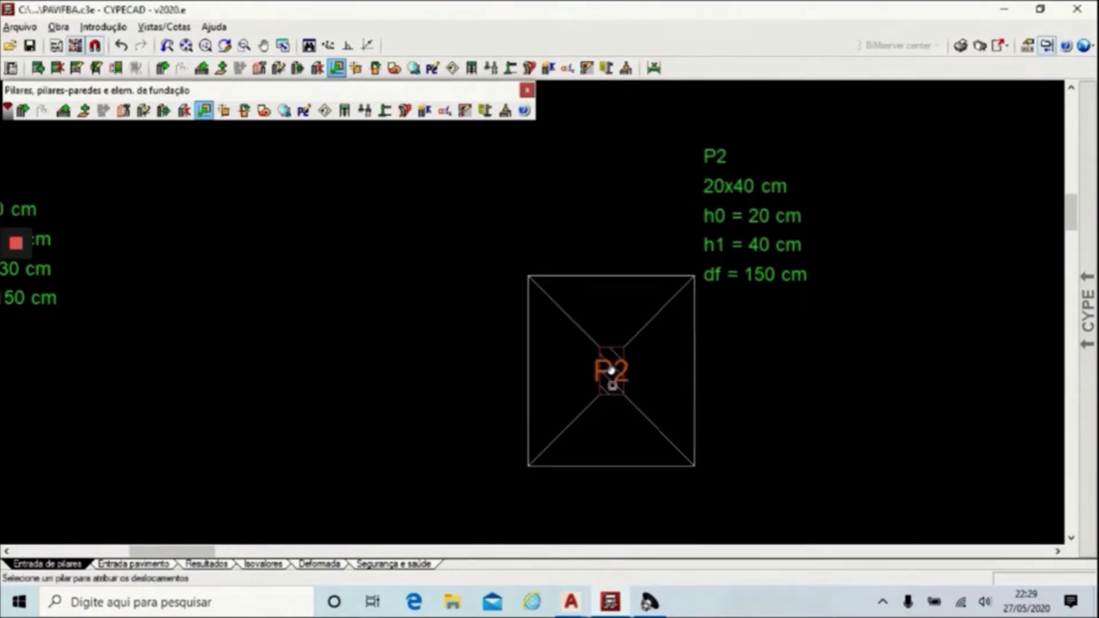
scroll(612, 382, "up", 2)
left_click(610, 380)
scroll(289, 338, "down", 4)
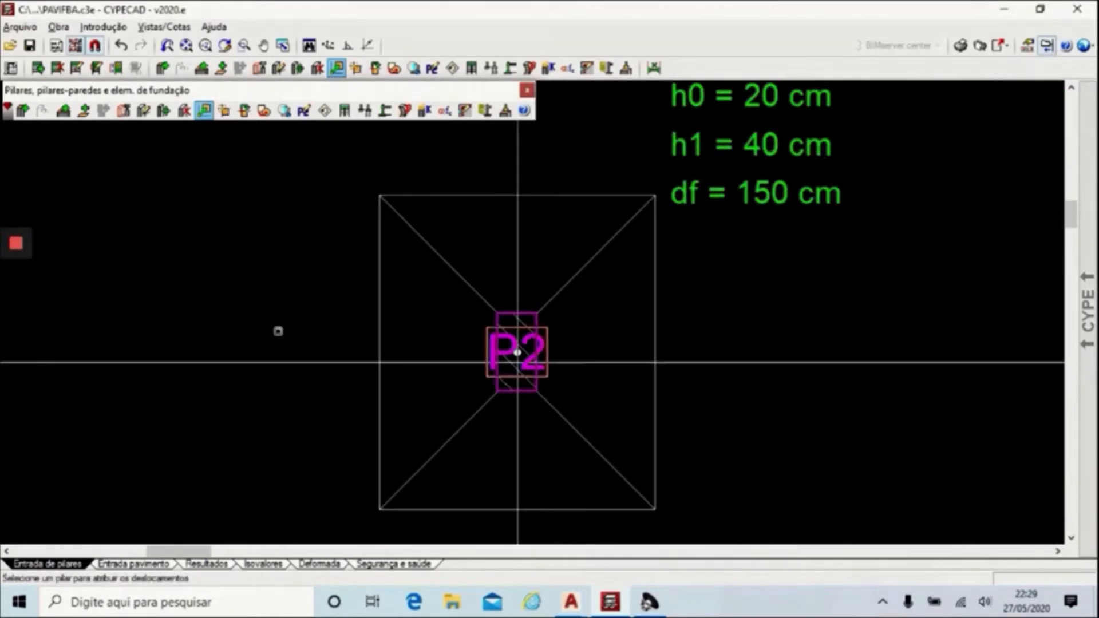
scroll(278, 331, "down", 2)
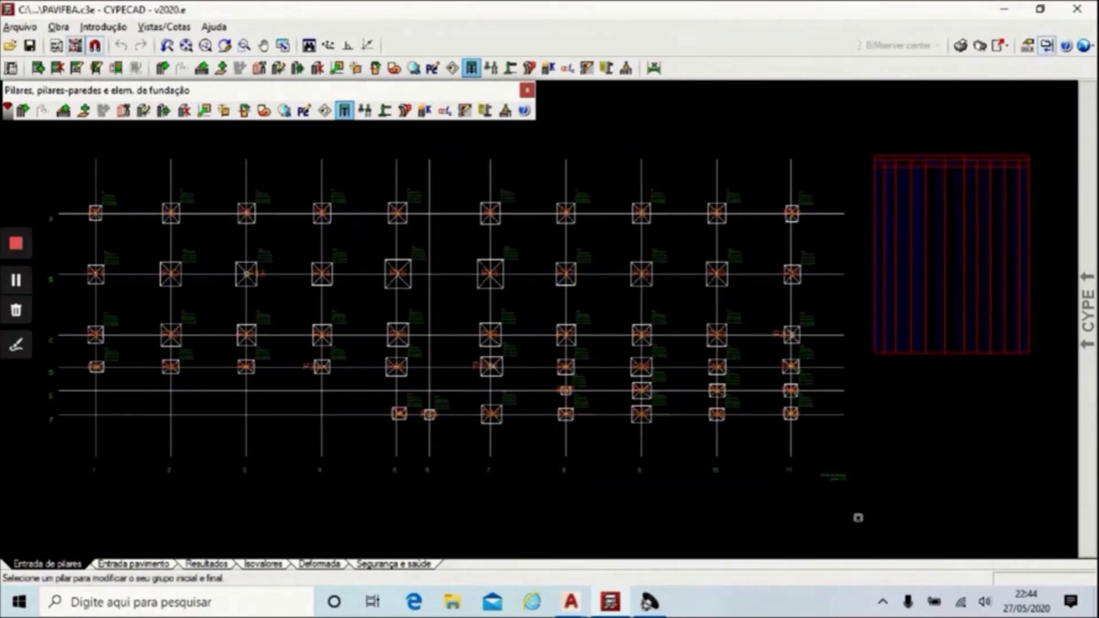
Apply the initial and final group settings to all columns on axes E and F.
left_click(858, 517)
left_click(348, 380)
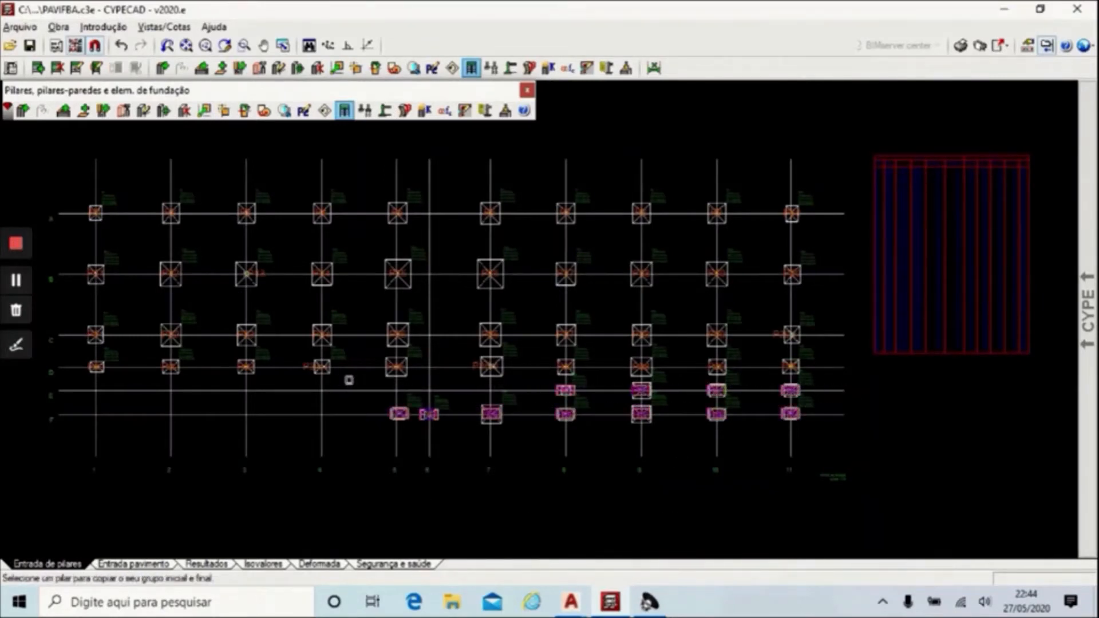
left_click(636, 562)
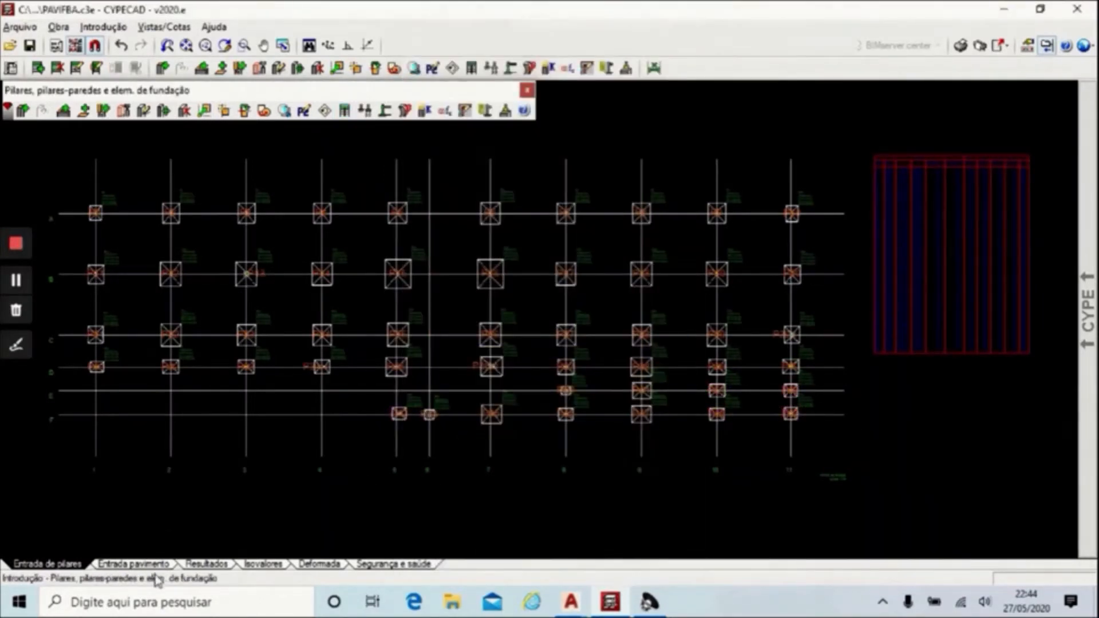
Go to Entrada pavimento, open the 3D view of the building and examine the columns from several angles.
left_click(159, 569)
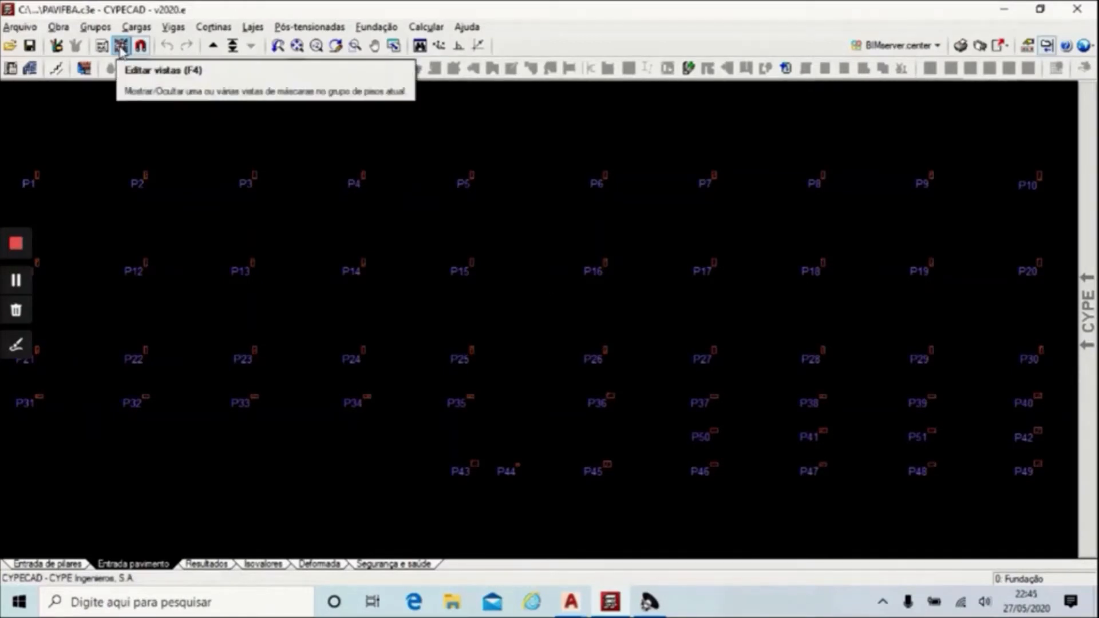
left_click(189, 68)
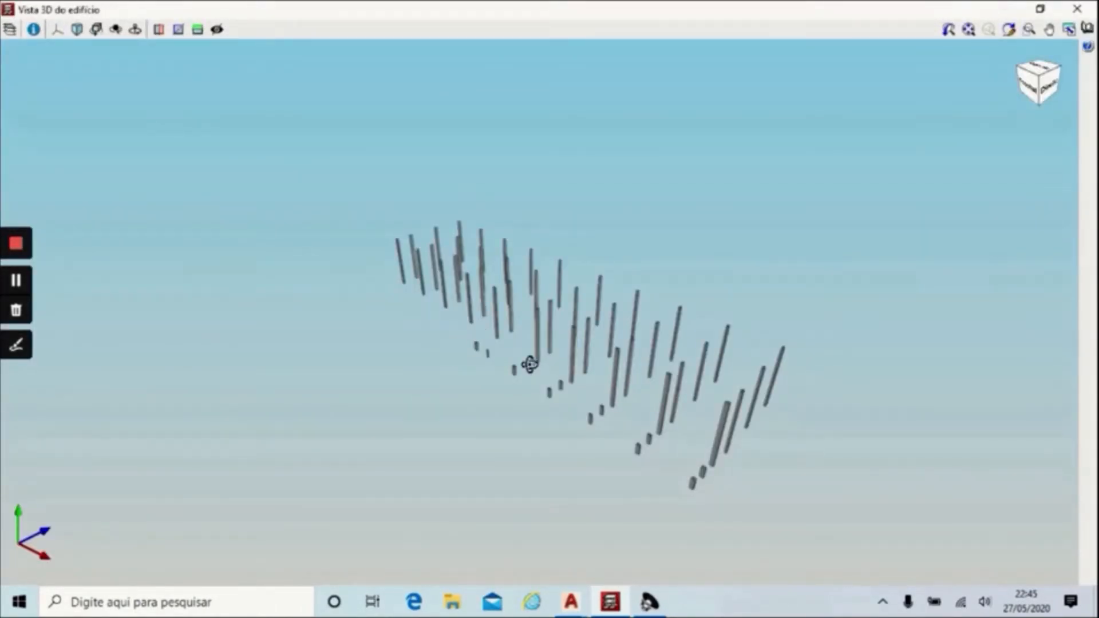
left_click_drag(529, 365, 570, 375)
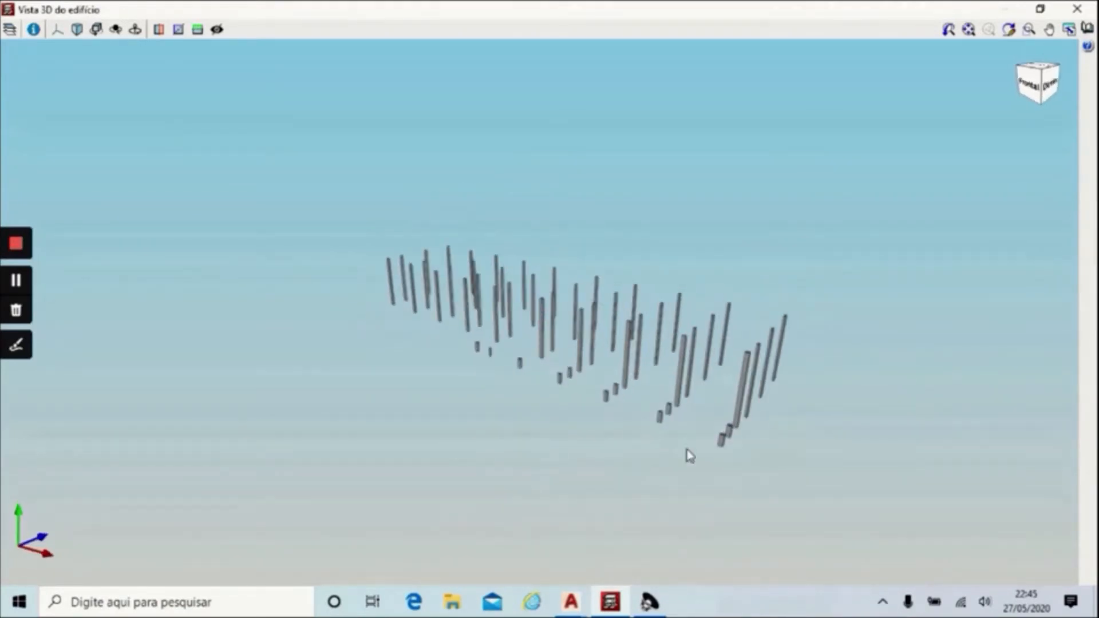
left_click_drag(691, 433, 359, 326)
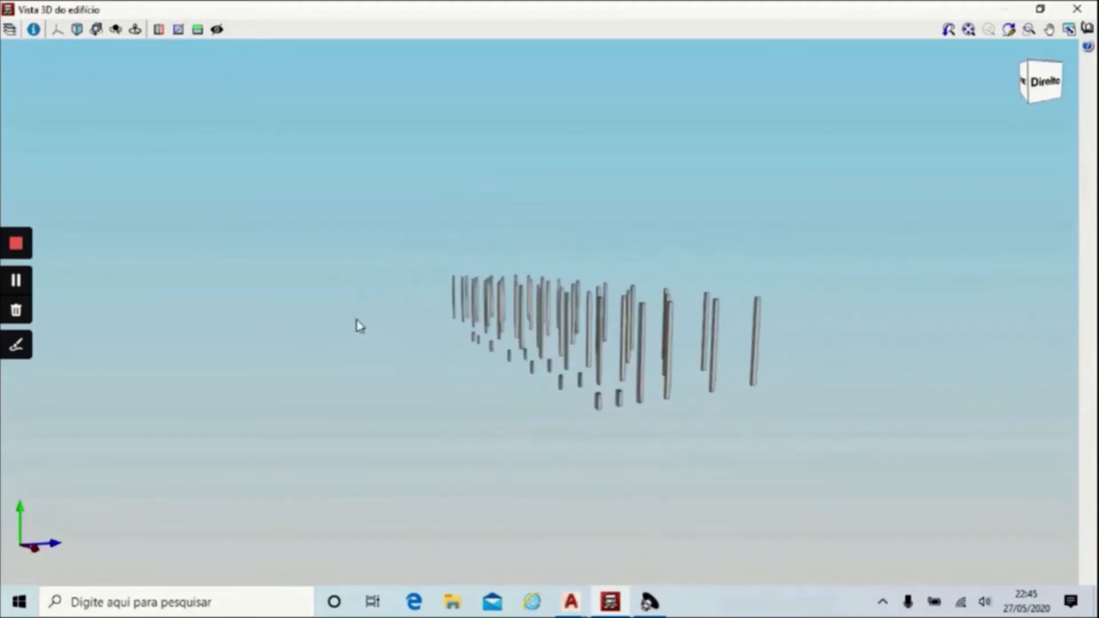
Show the 3D display options, preview the Solo ground on and off, and toggle Iluminação ambiental melhorada.
left_click(9, 30)
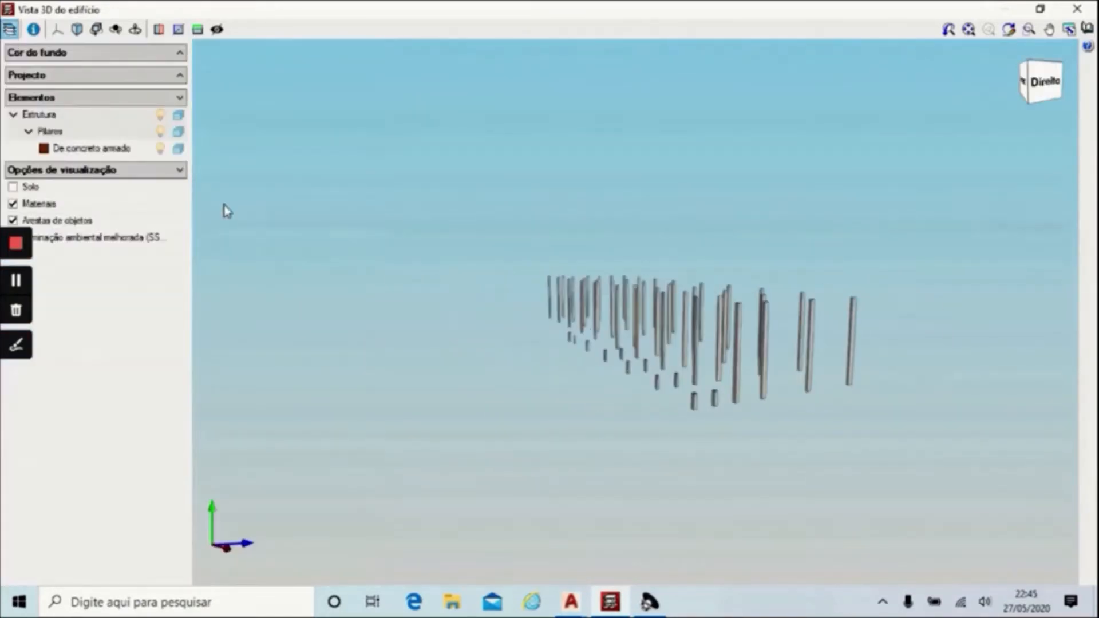
left_click(13, 187)
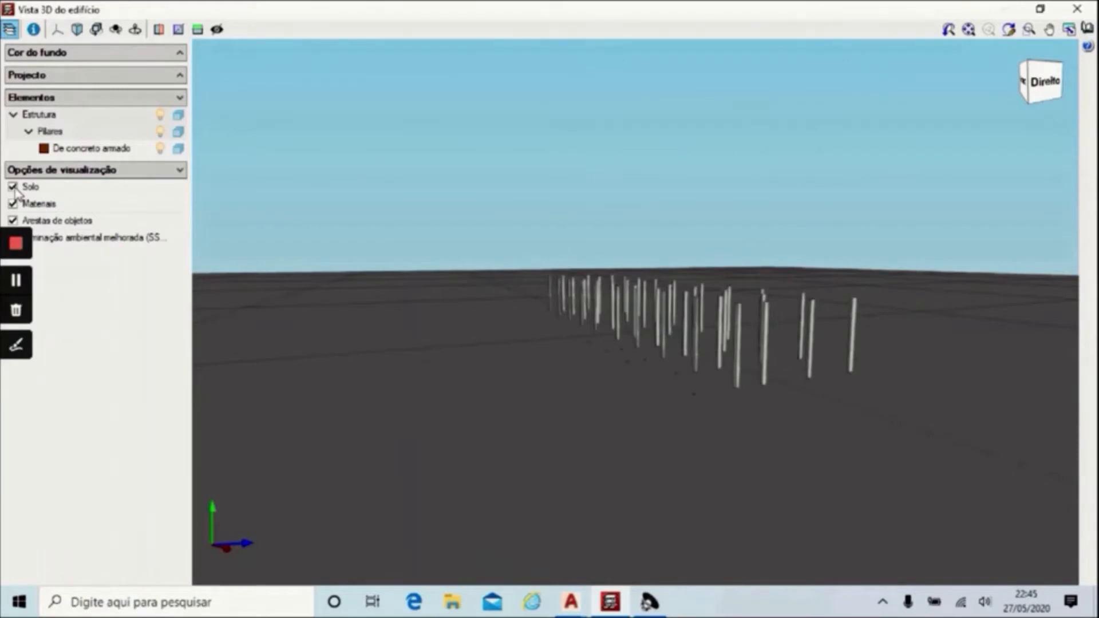
left_click(12, 187)
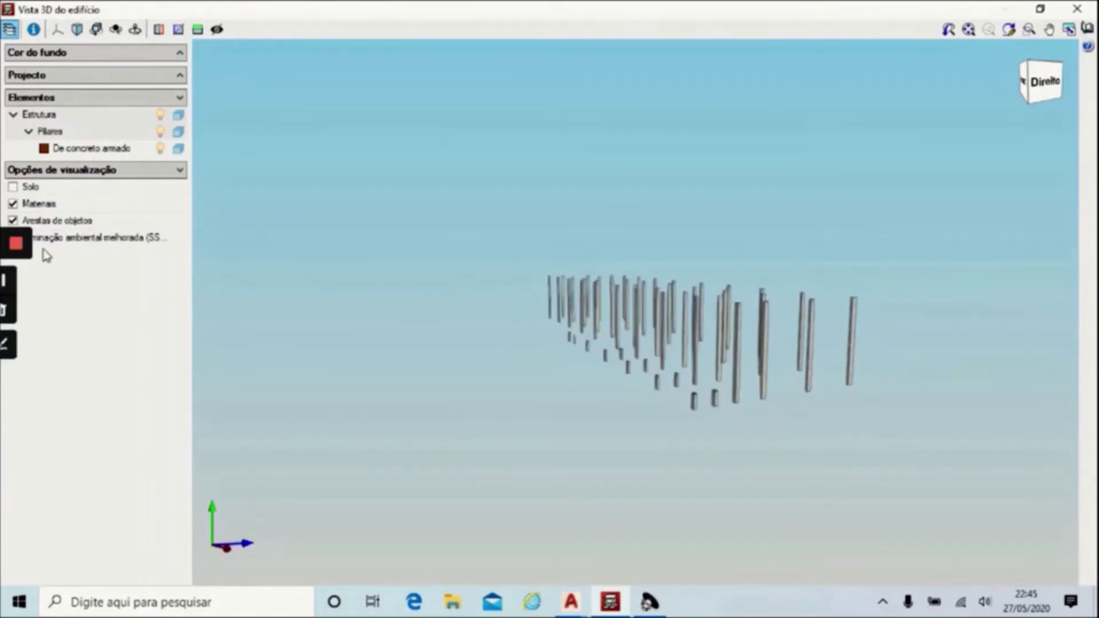
left_click(144, 243)
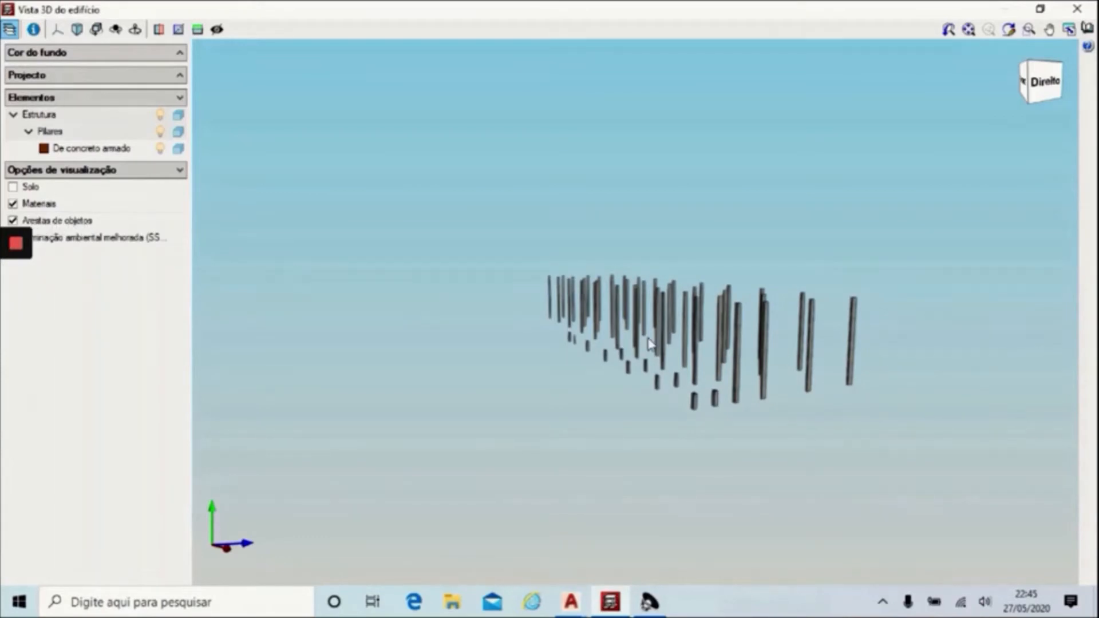
Examine the columns up close in 3D and in the standard front, top, right, rear, left and bottom views, and close the 3D view.
scroll(738, 399, "up", 6)
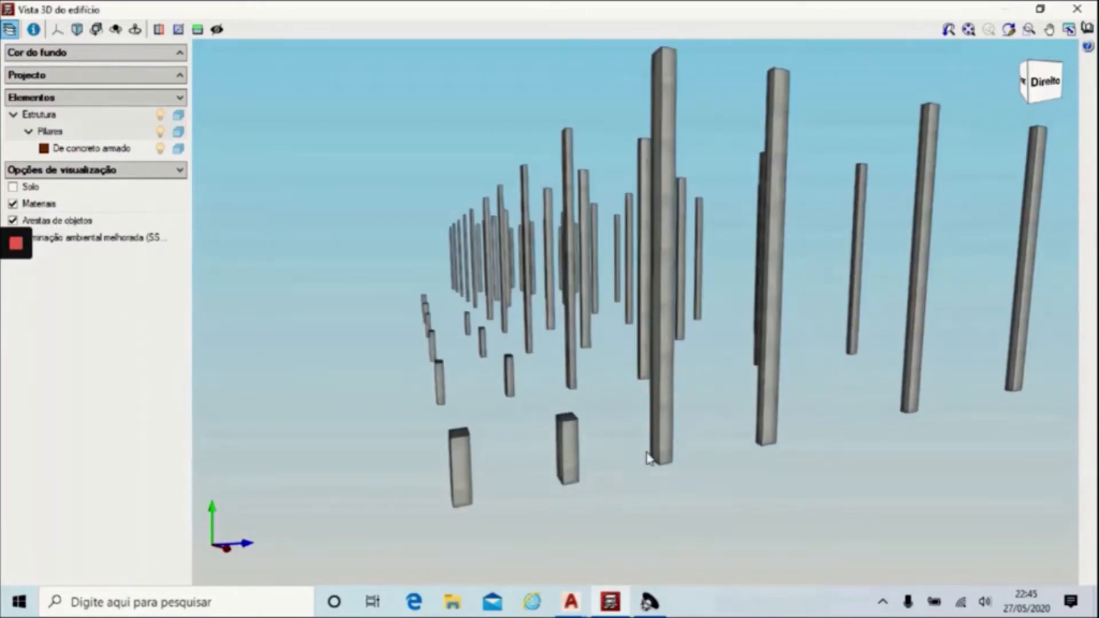
mouse_move(605, 445)
left_mouse_down()
mouse_move(550, 449)
mouse_move(793, 449)
mouse_move(806, 396)
mouse_move(738, 289)
mouse_move(898, 255)
mouse_move(582, 304)
mouse_move(753, 361)
mouse_move(470, 280)
left_mouse_up()
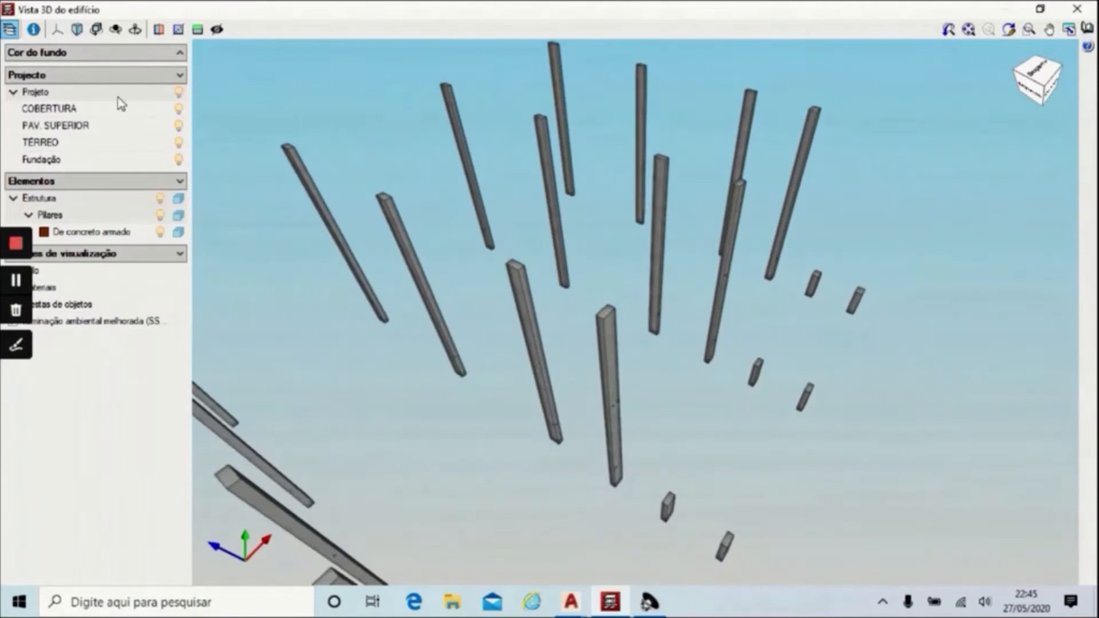
left_click(57, 30)
left_click(65, 59)
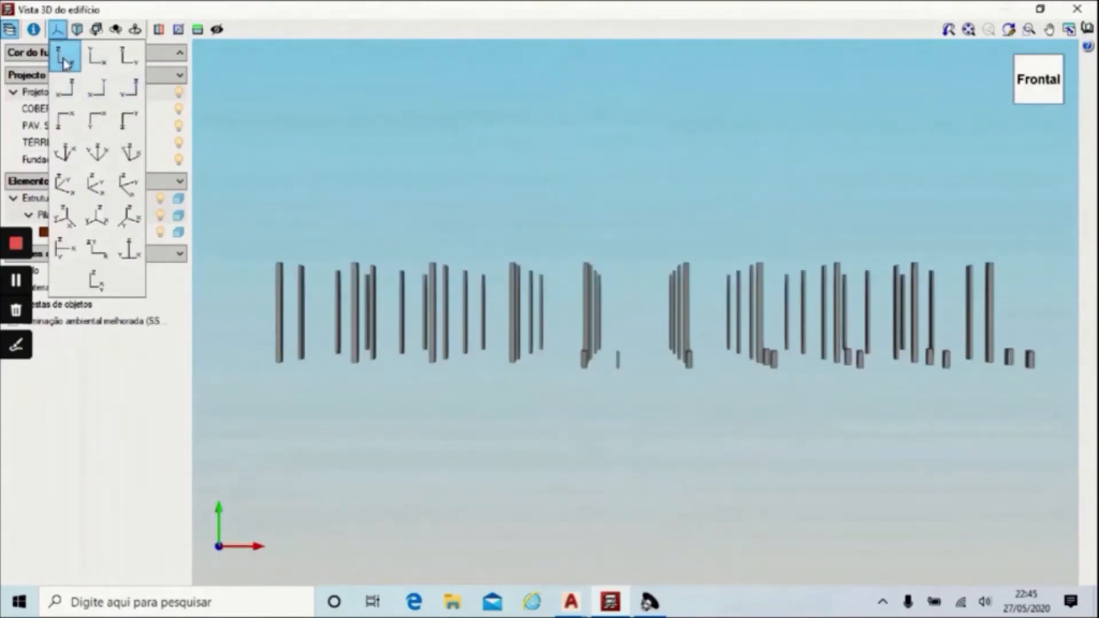
left_click(98, 56)
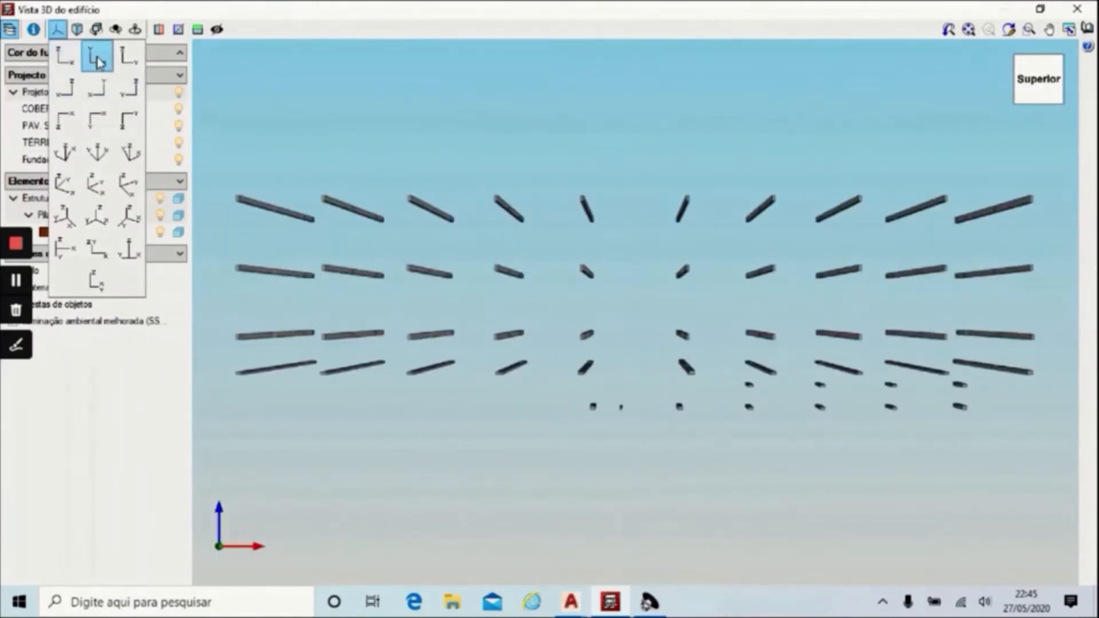
left_click(136, 56)
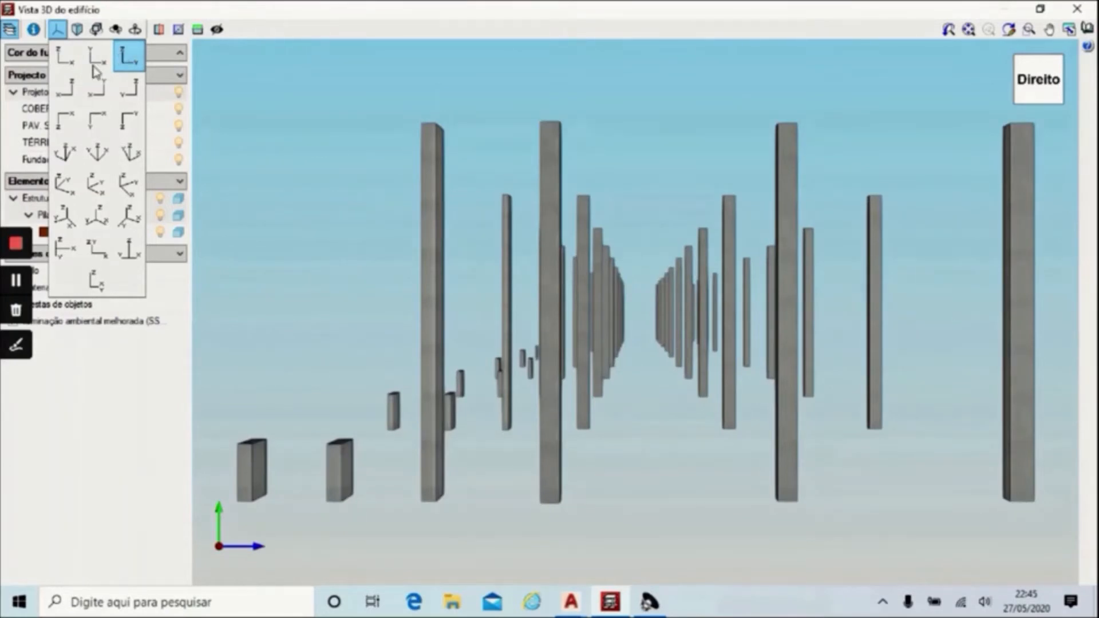
left_click(66, 88)
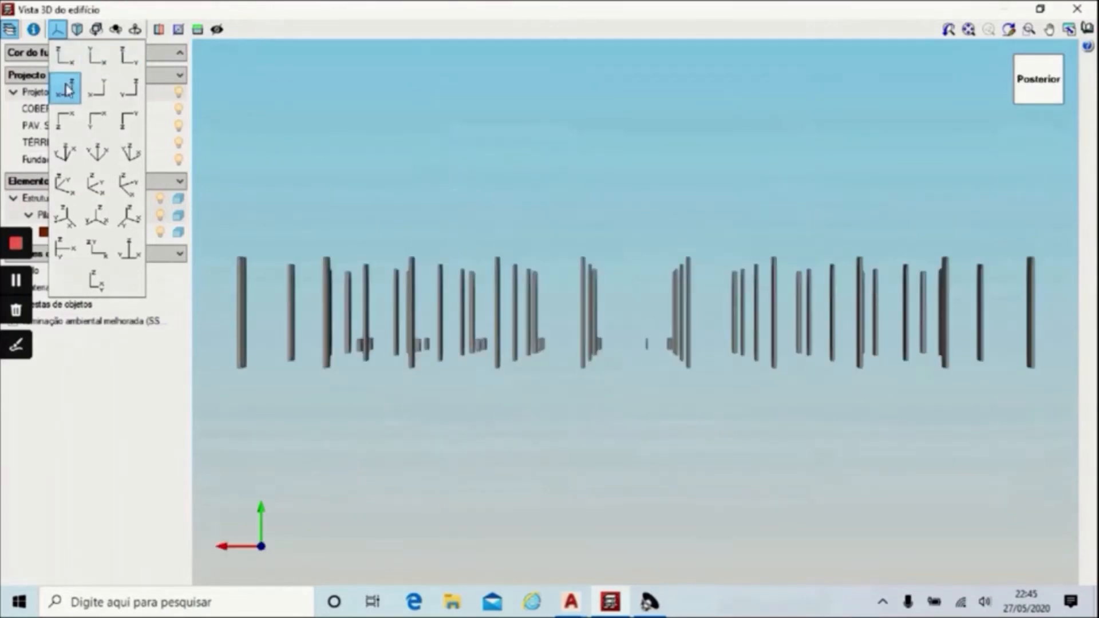
left_click(101, 93)
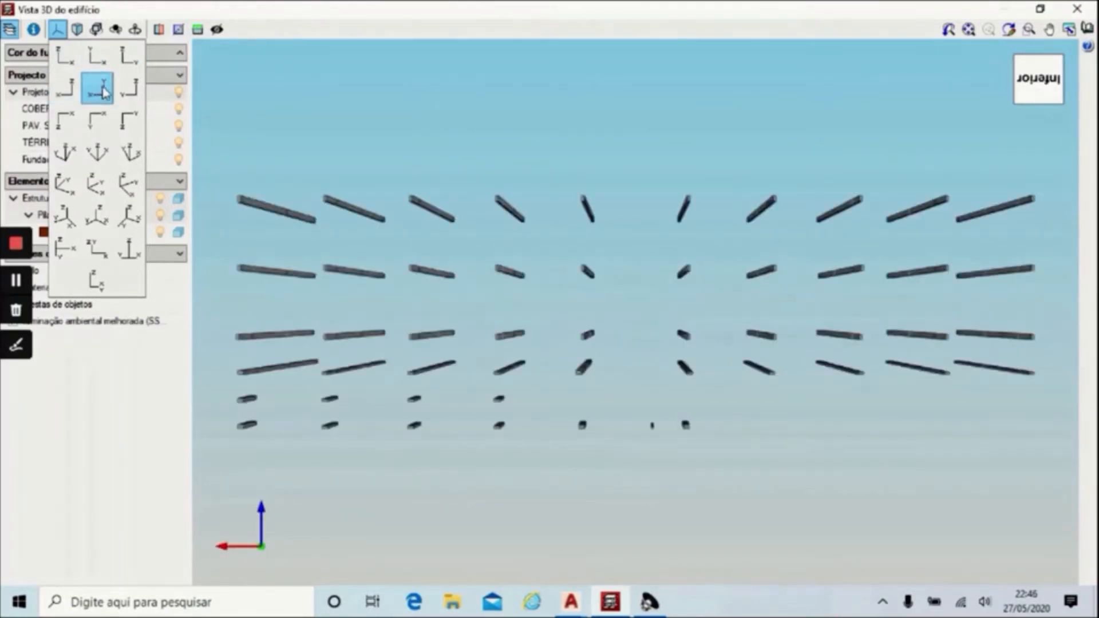
left_click(136, 95)
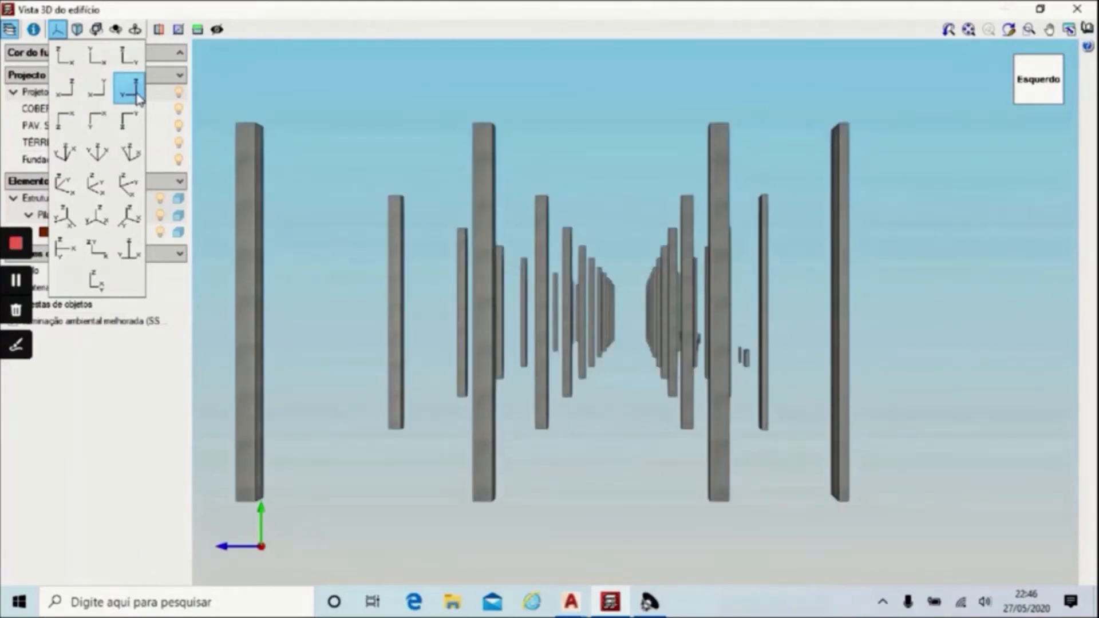
left_click(72, 126)
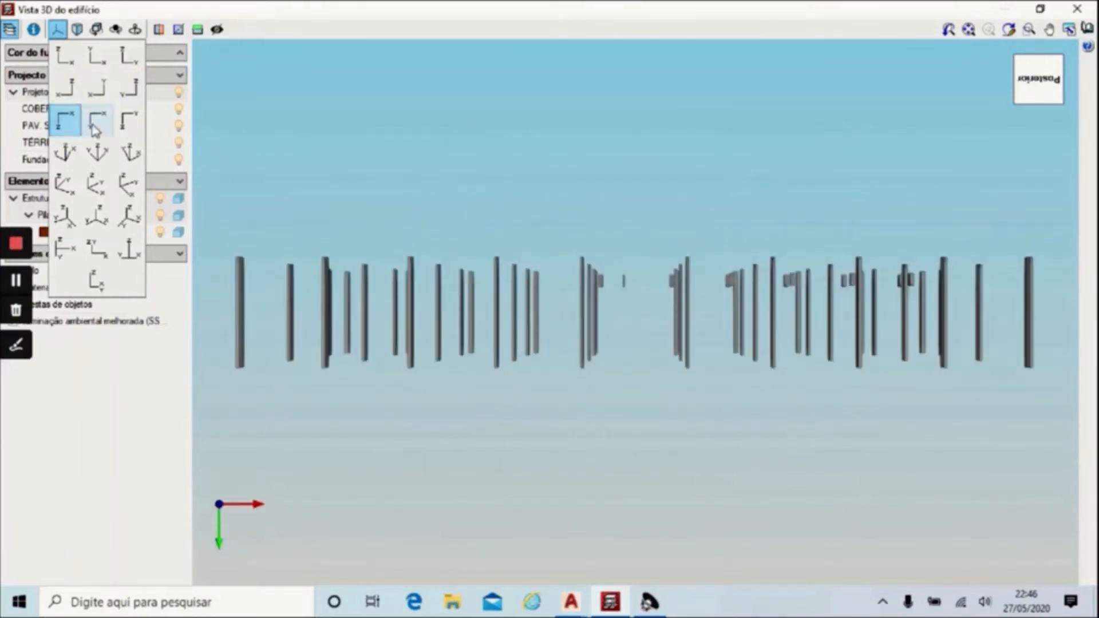
left_click(96, 131)
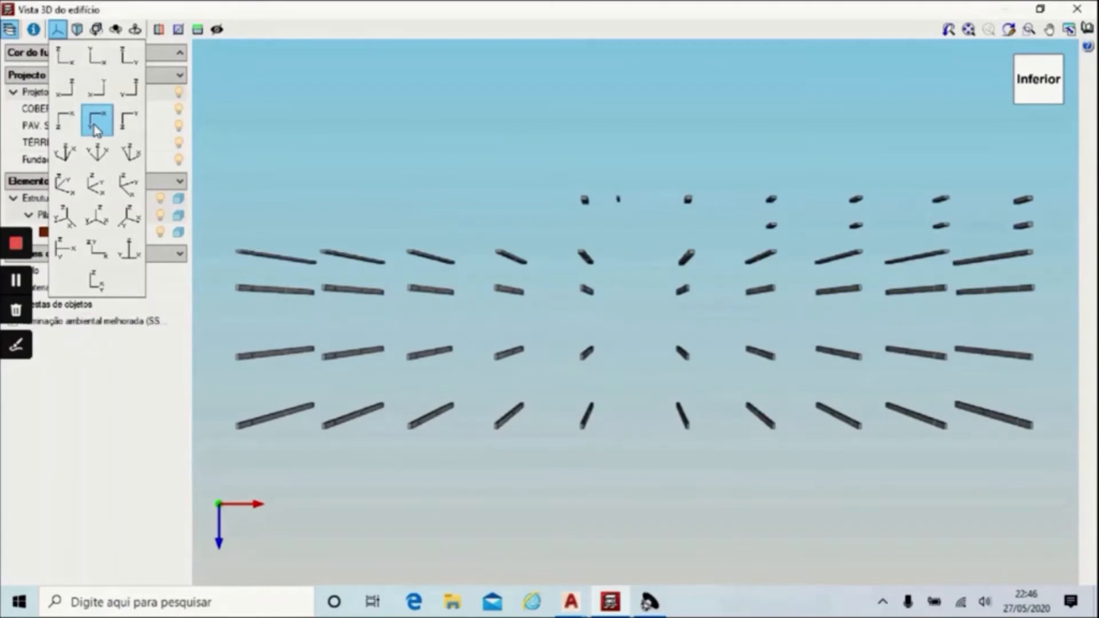
left_click(1077, 8)
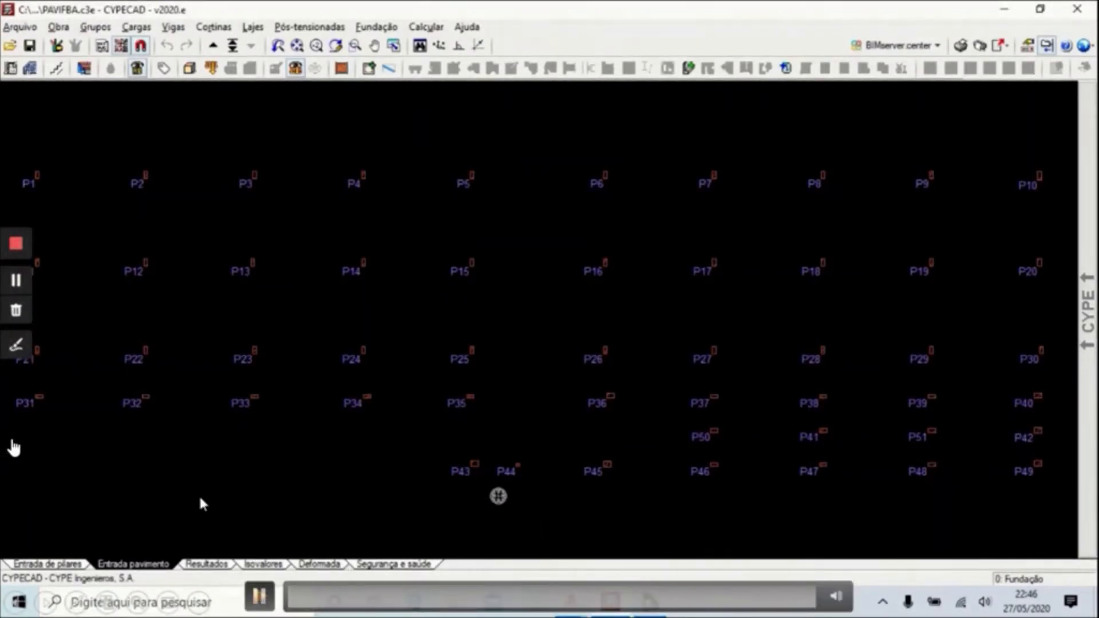
Display the TÉRREO EST drawing view as the template under the Fundação plan.
left_click(121, 46)
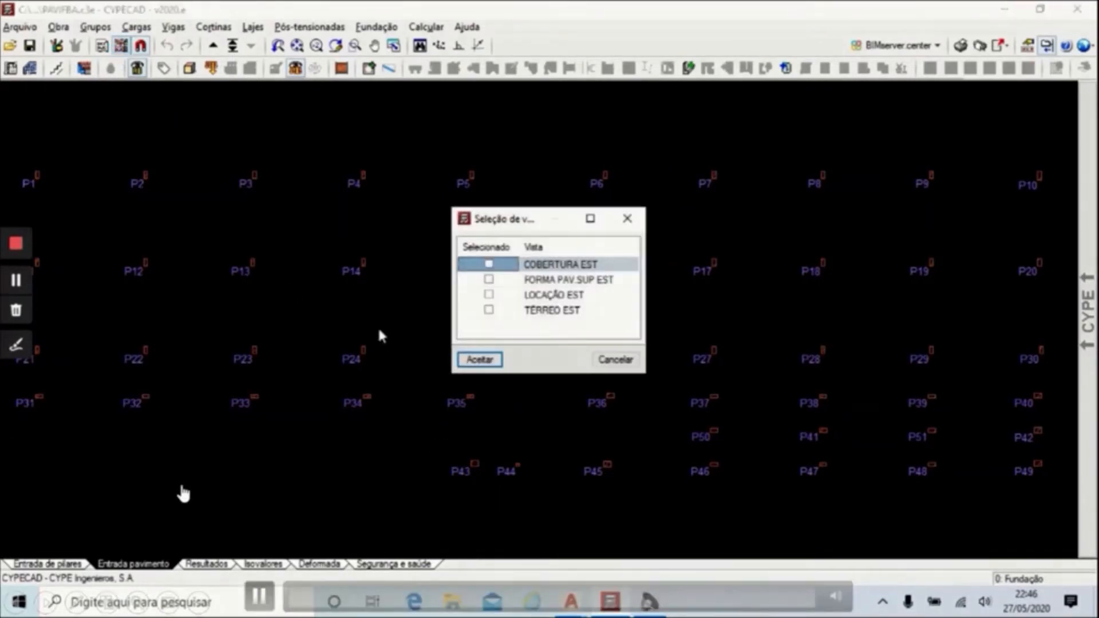
left_click(489, 310)
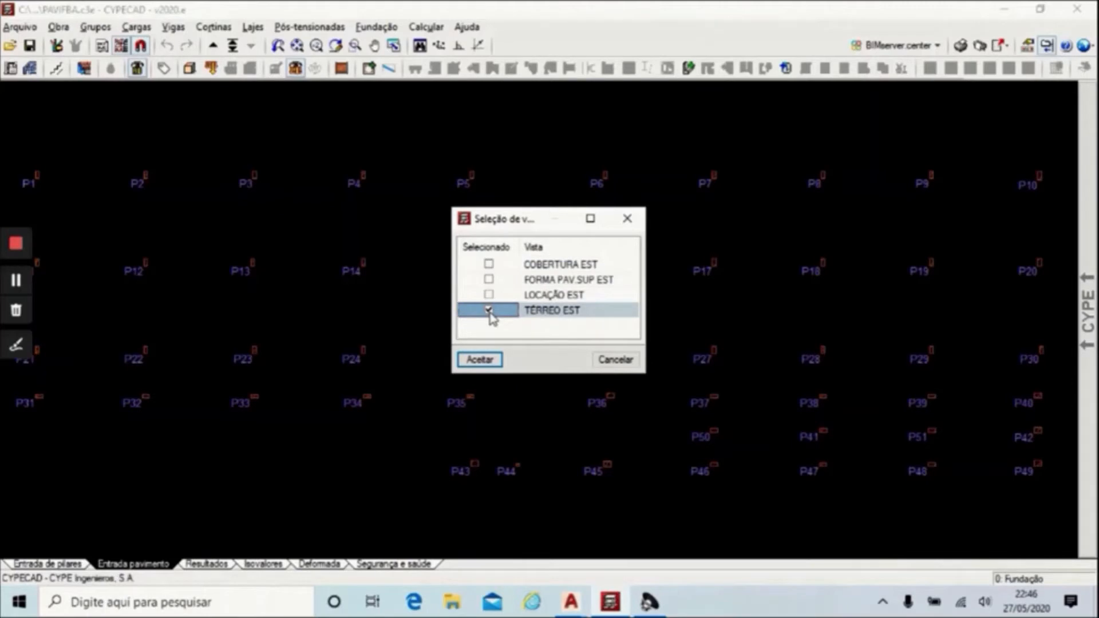
key("Return")
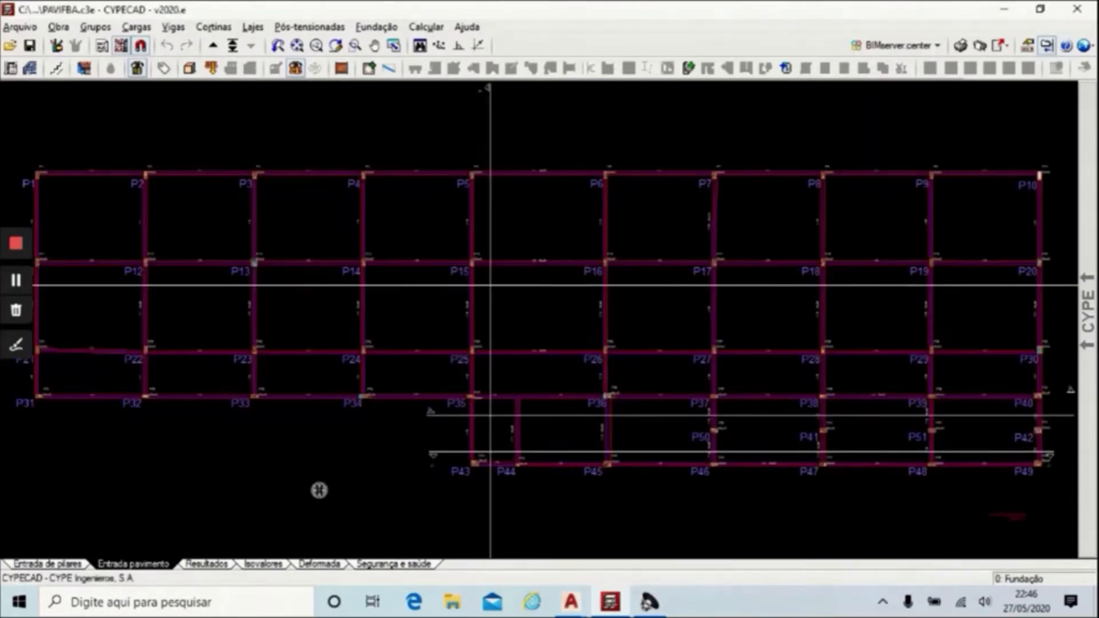
scroll(10, 182, "up", 10)
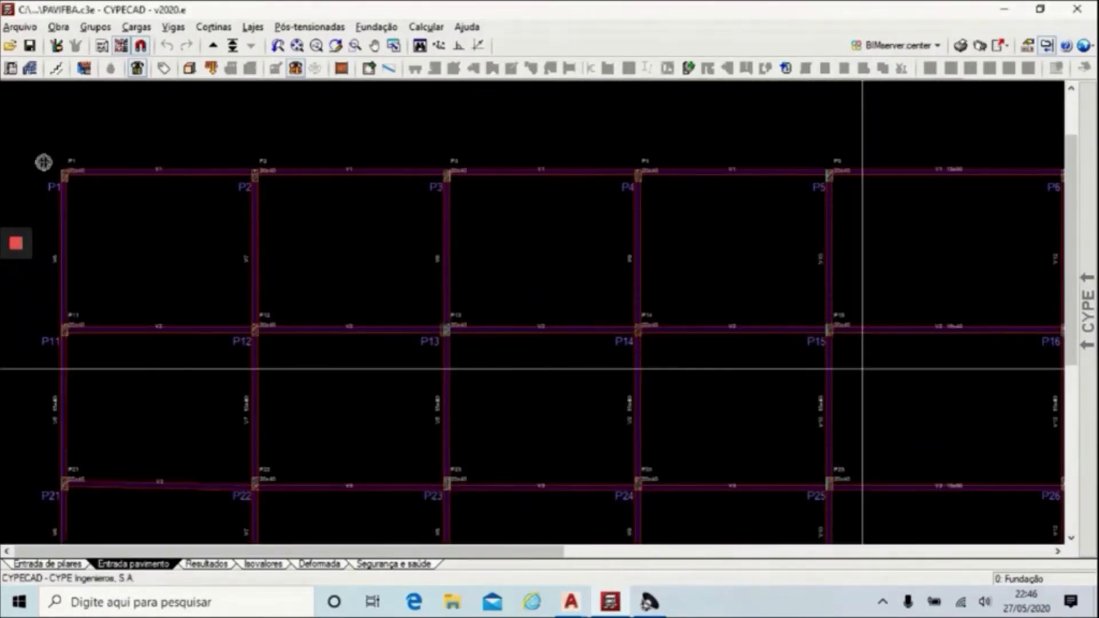
scroll(61, 153, "down", 2)
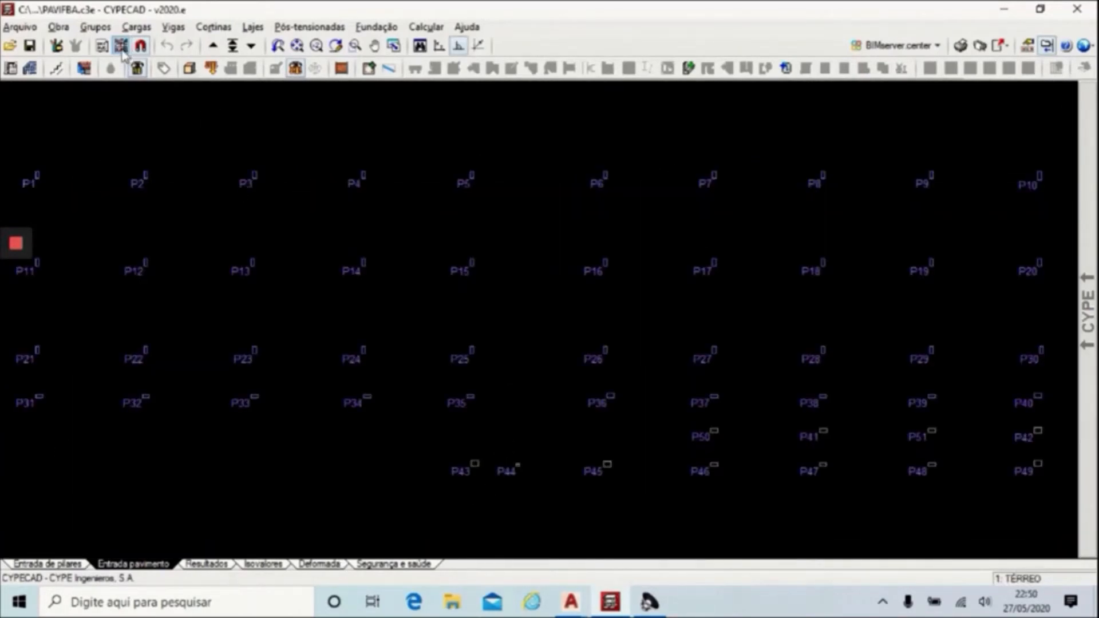
Display the TÉRREO EST drawing view as the template for the TÉRREO floor group.
left_click(122, 48)
left_click(489, 310)
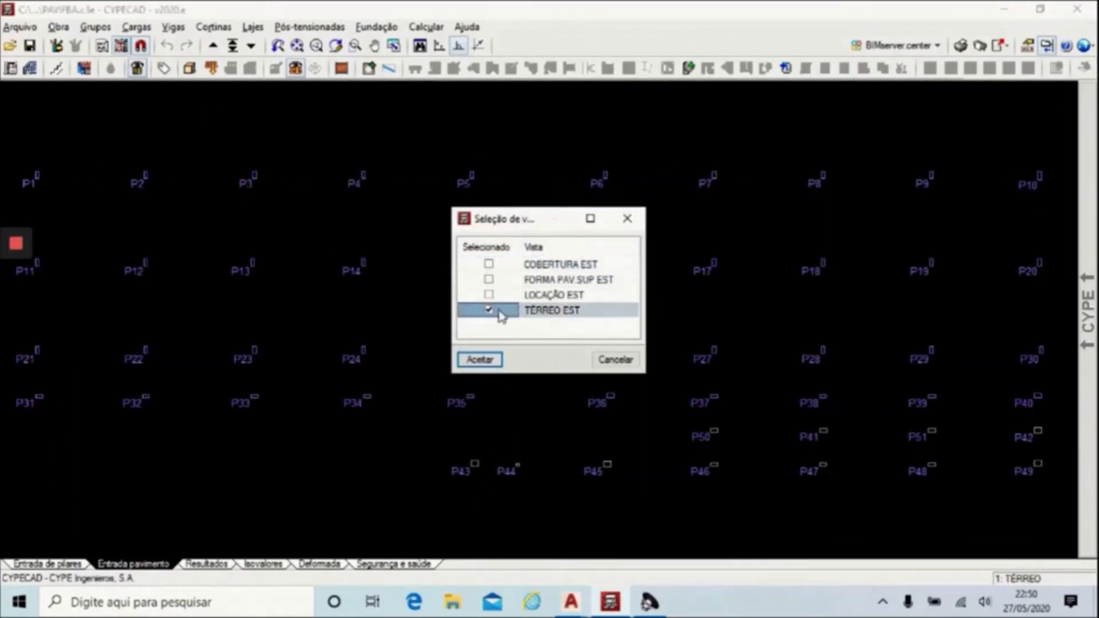
left_click(481, 360)
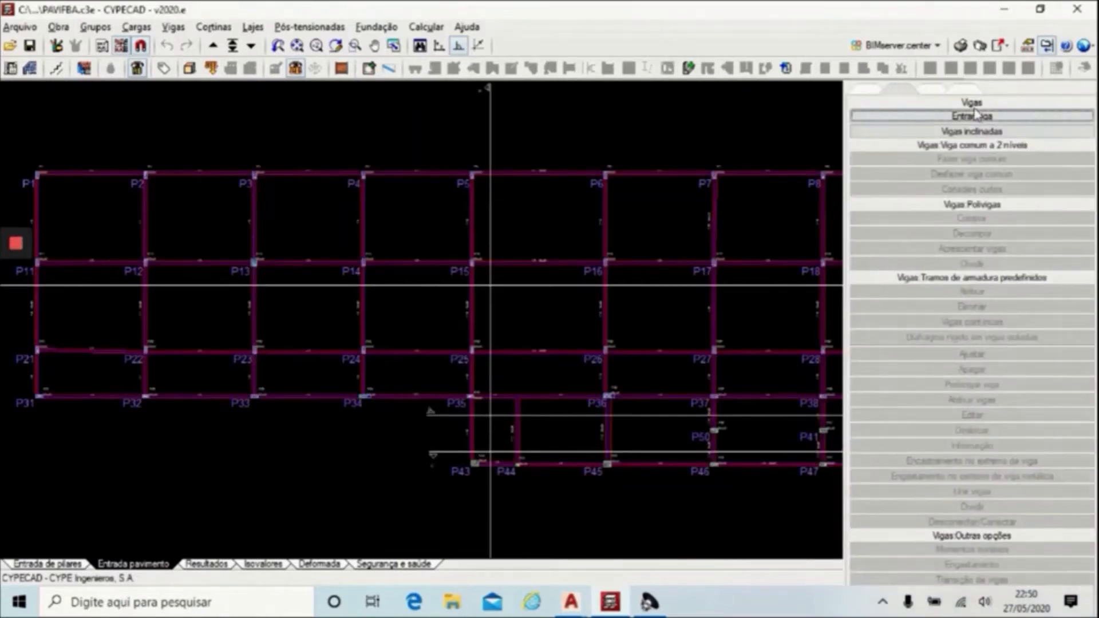
Enter a beam 15 cm wide and 50 cm high from column P1 partway toward P2, with the O mais próximo snap turned off.
left_click(976, 115)
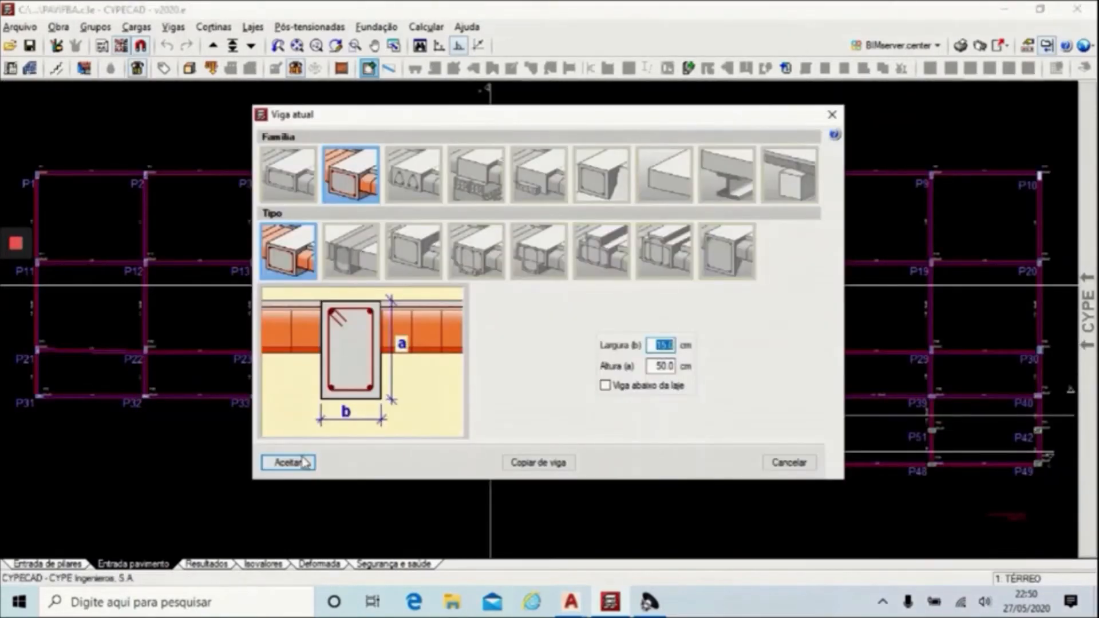
left_click(289, 463)
scroll(34, 157, "up", 5)
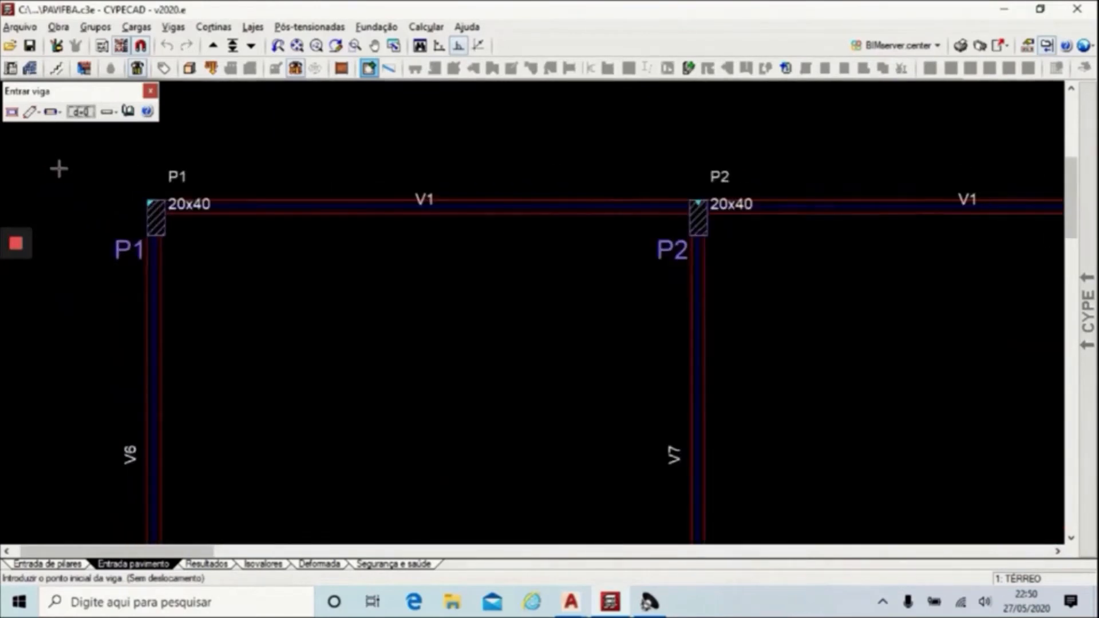
scroll(59, 169, "up", 1)
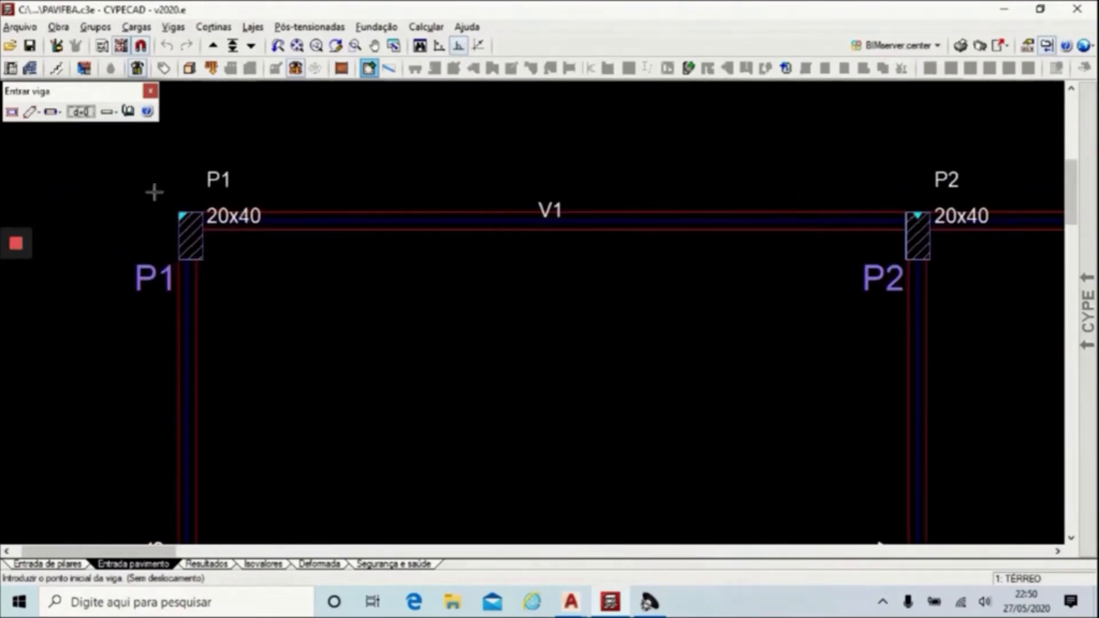
left_click(140, 46)
left_click(577, 305)
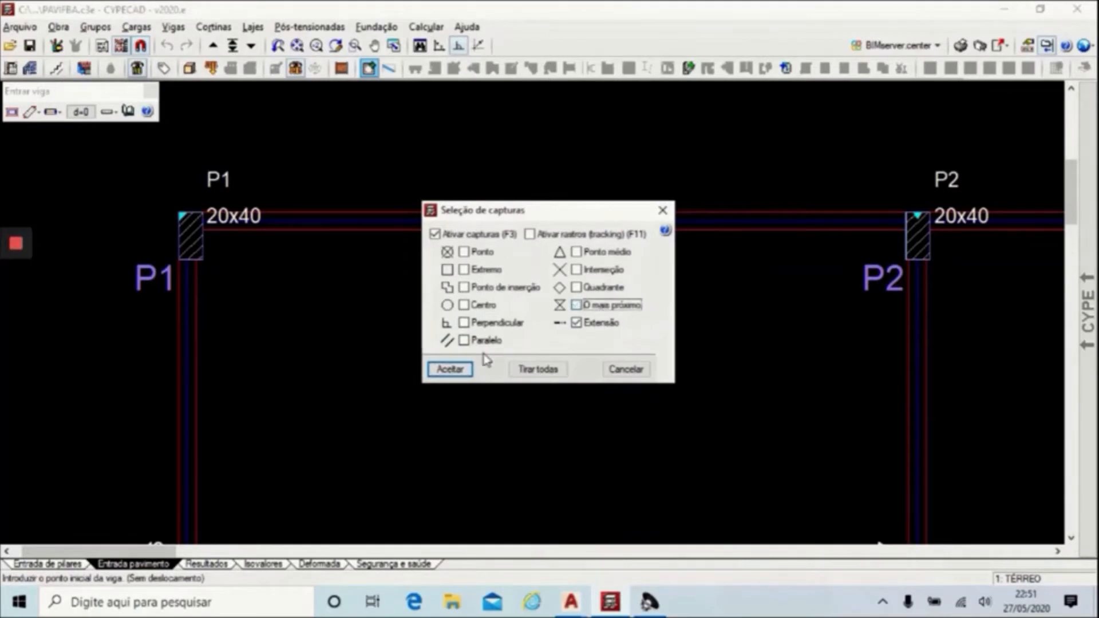
left_click(450, 369)
left_click(191, 235)
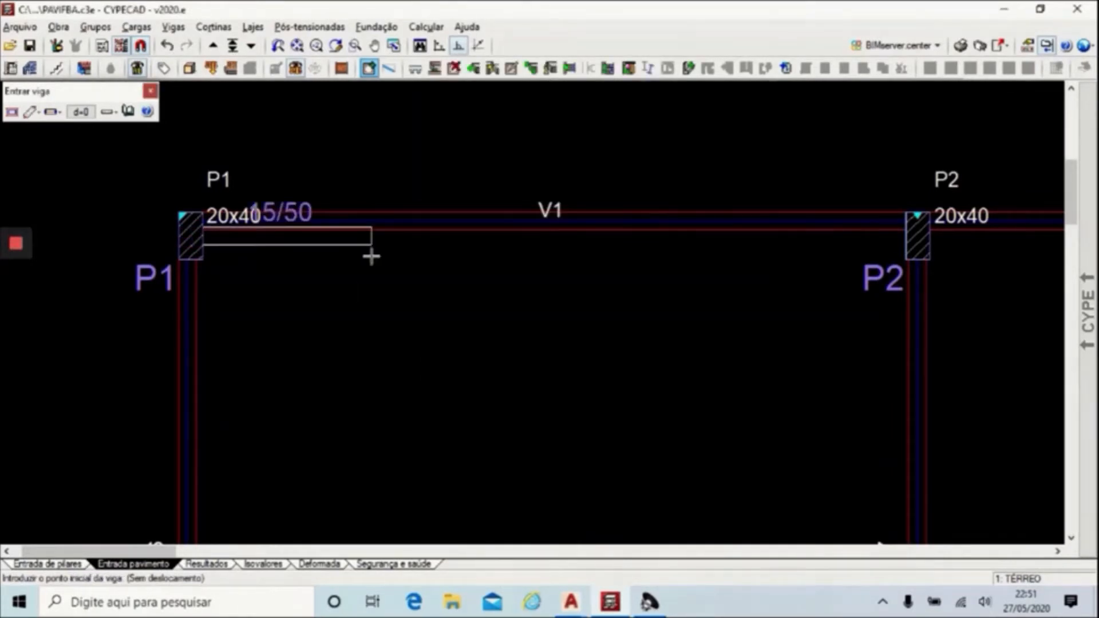
Turn on the O mais próximo snap and adjust the short beam at P1 to the outer edge of V1 in the plan.
left_click(140, 46)
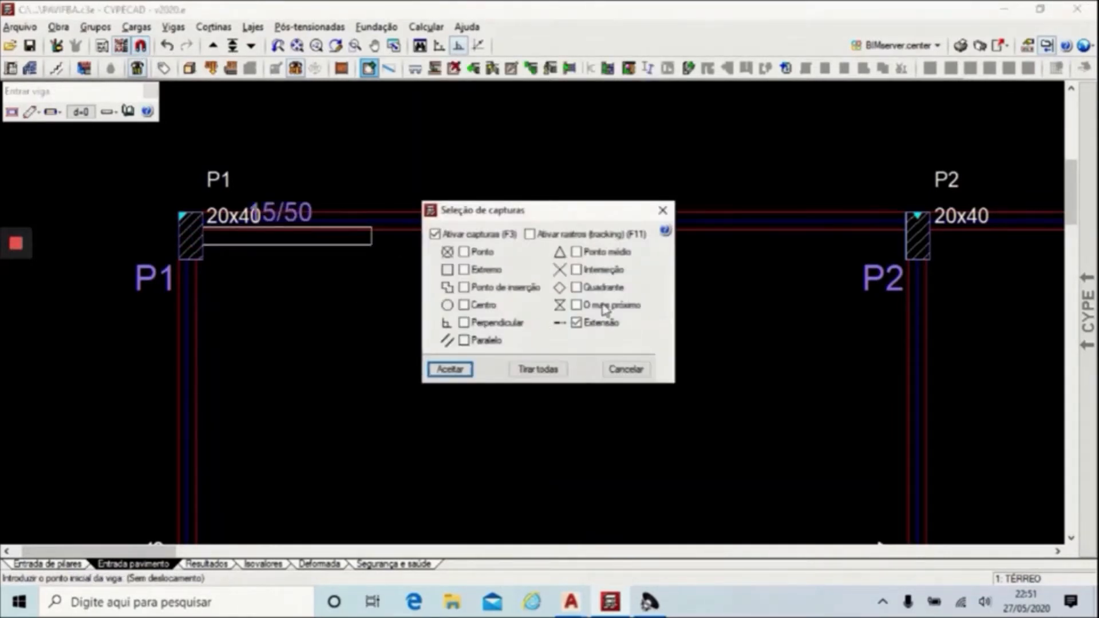
left_click(604, 309)
left_click(450, 369)
mouse_move(1087, 309)
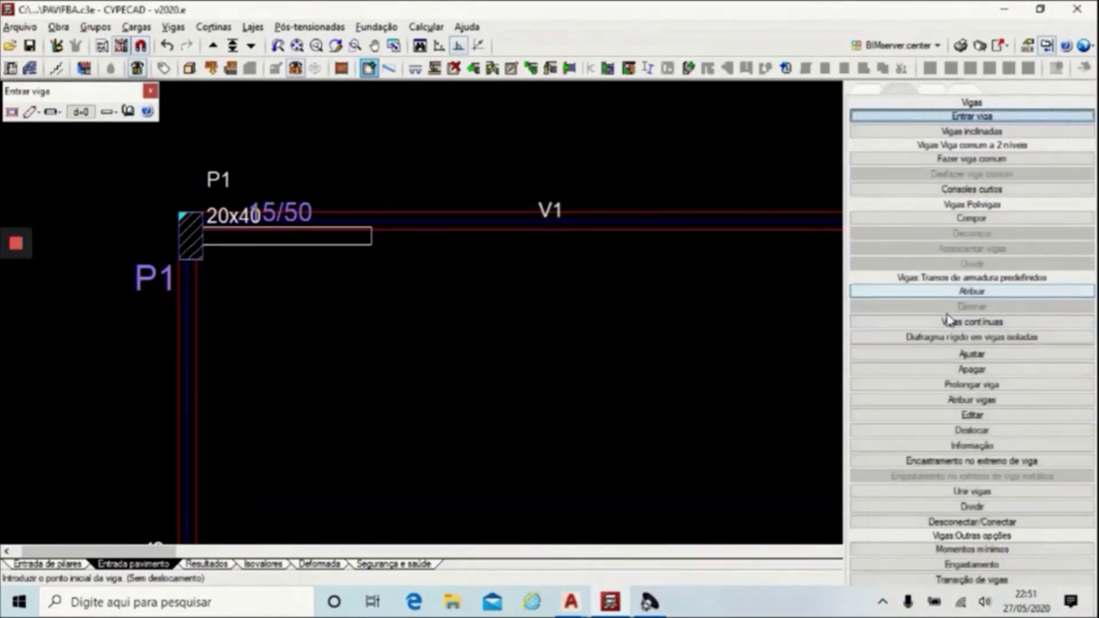
left_click(874, 349)
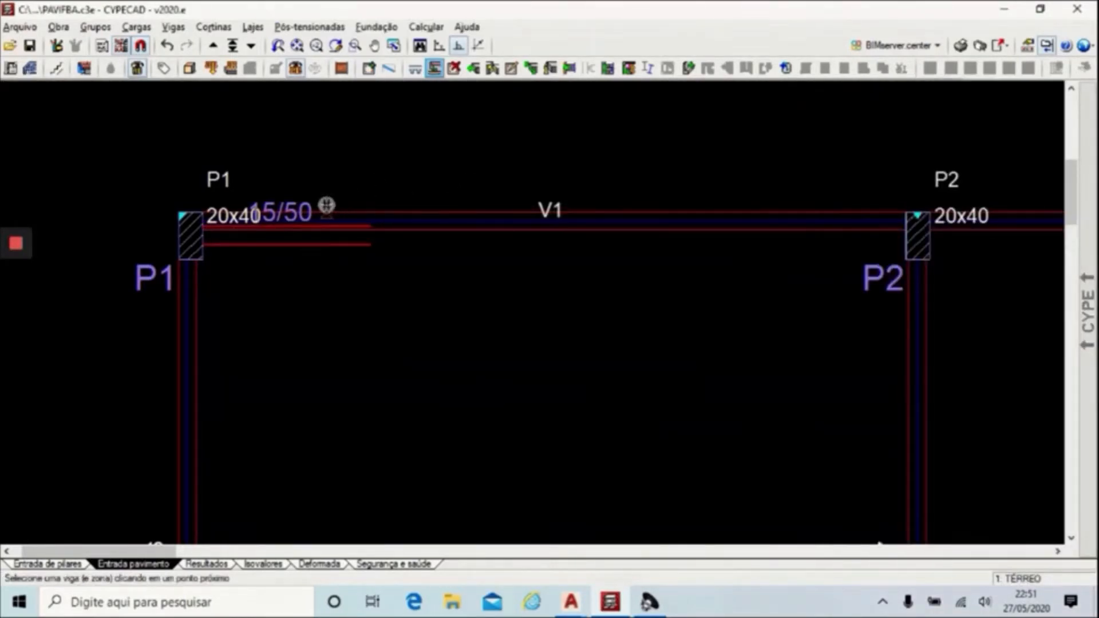
left_click(331, 206)
Prolong the beam starting at P1 along V1 through the upper column row to column P10.
mouse_move(1087, 309)
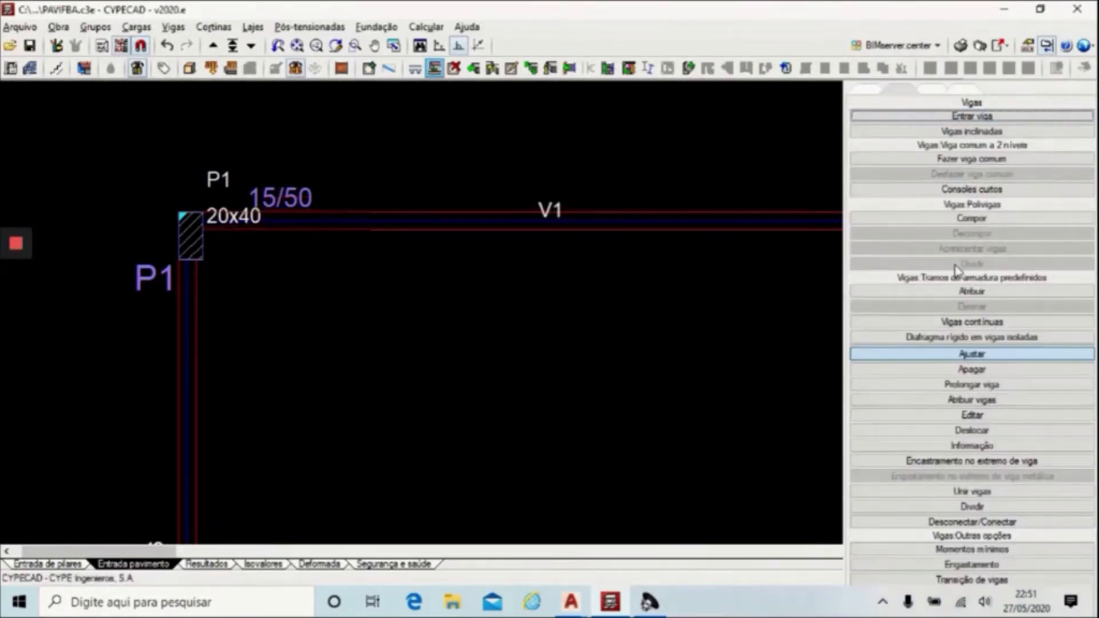
left_click(972, 384)
scroll(269, 270, "down", 5)
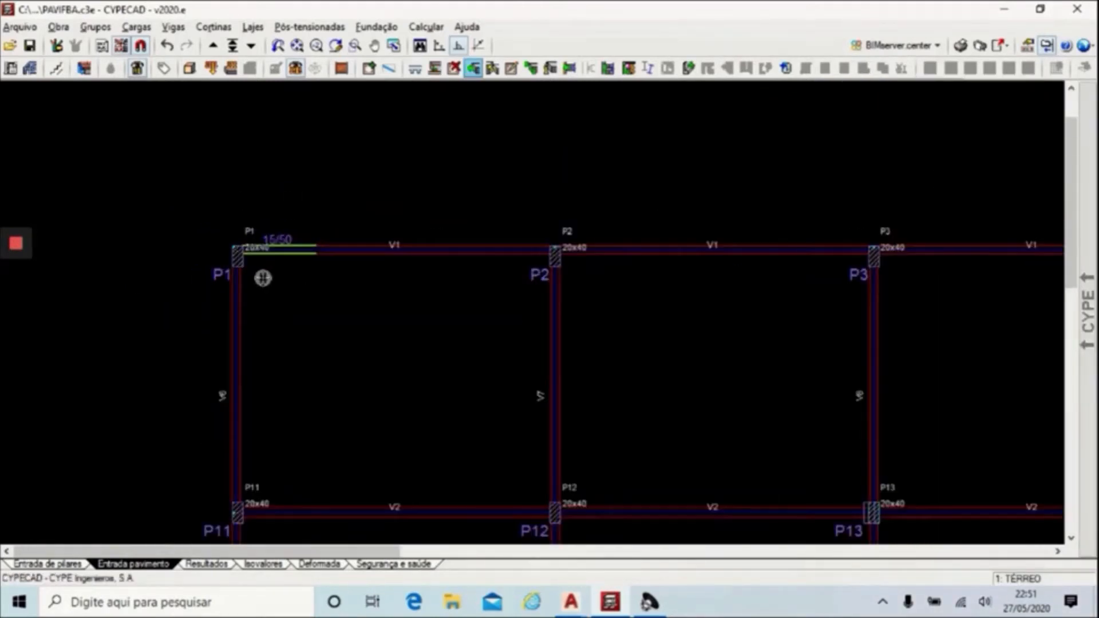
scroll(621, 292, "down", 2)
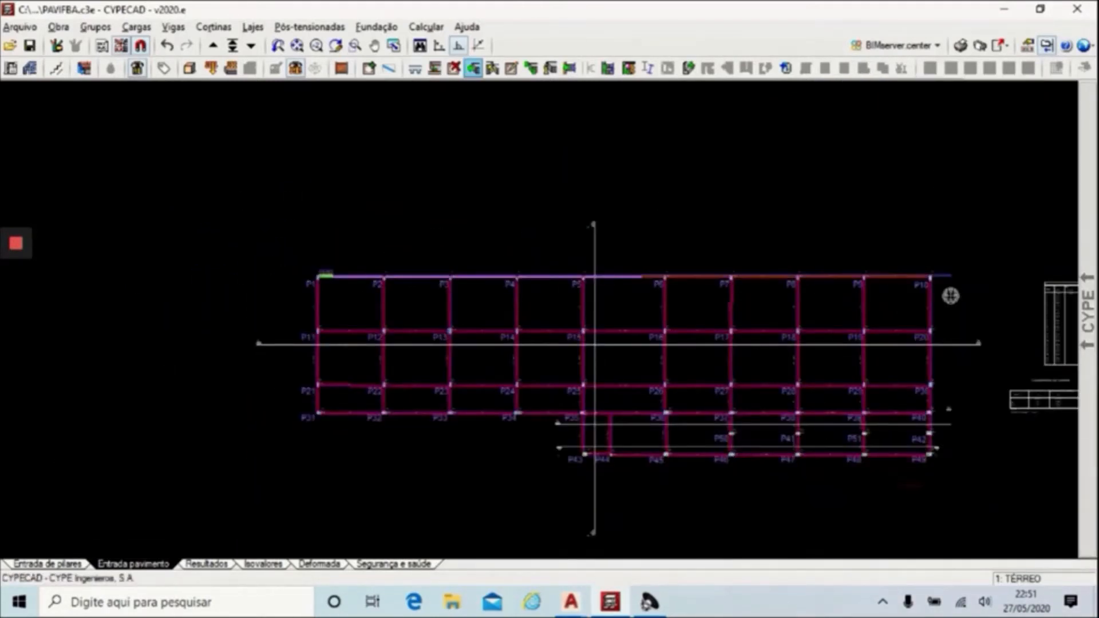
scroll(935, 287, "up", 5)
scroll(928, 285, "up", 1)
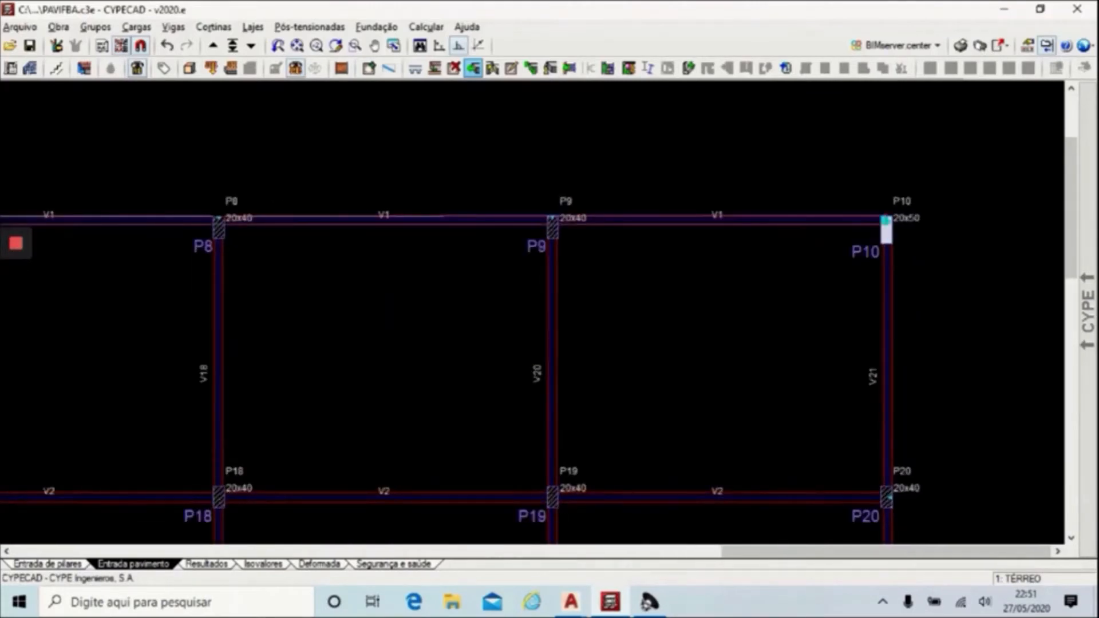
left_click(886, 220)
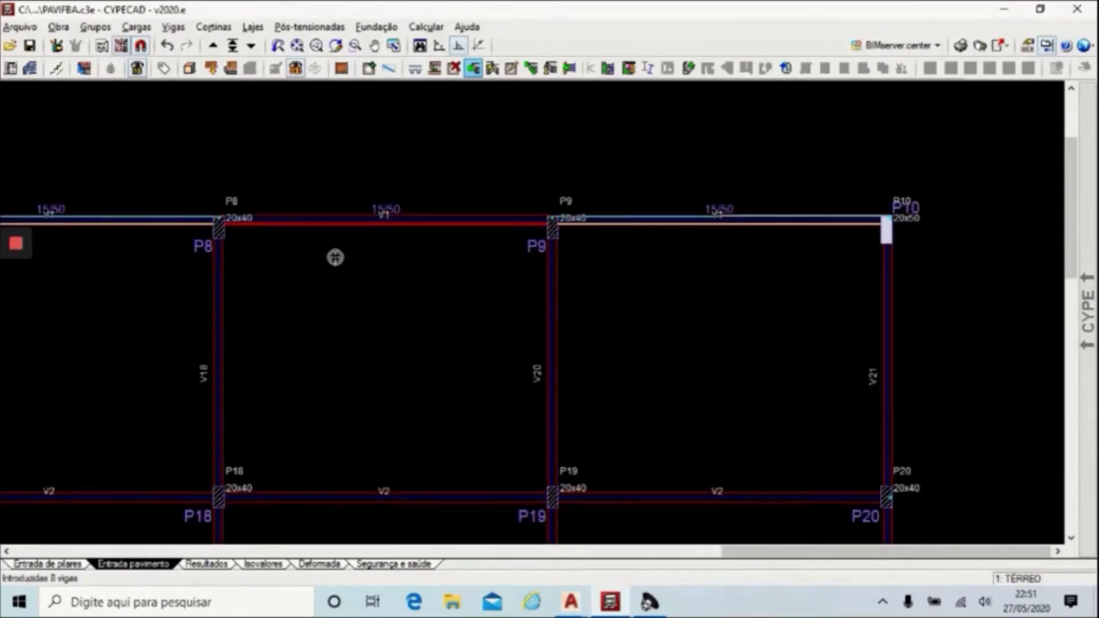
scroll(780, 292, "down", 3)
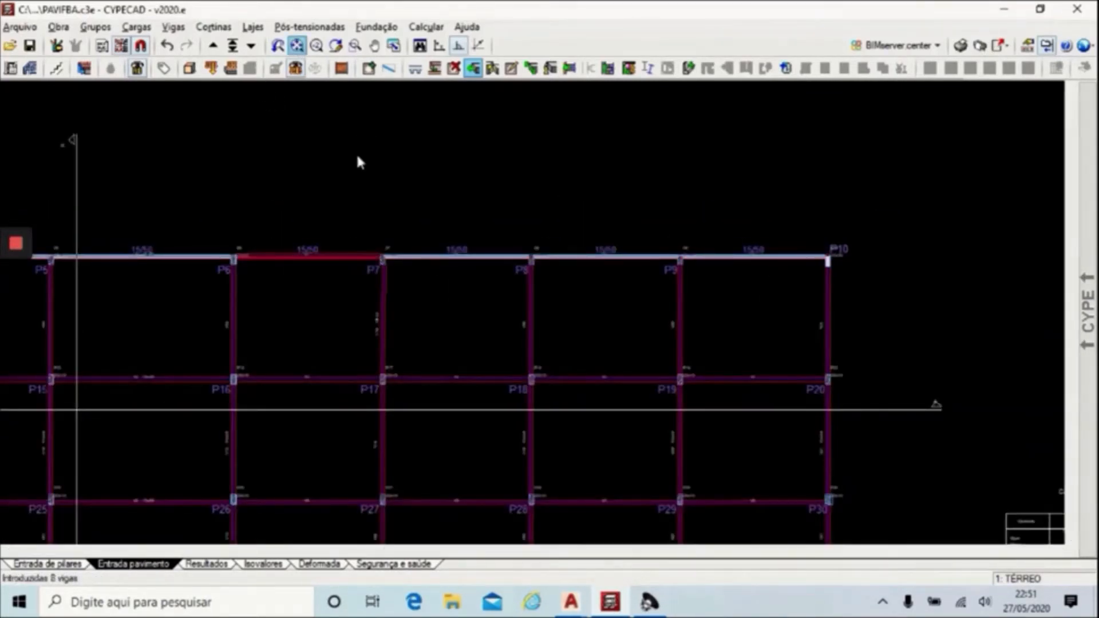
scroll(359, 162, "down", 2)
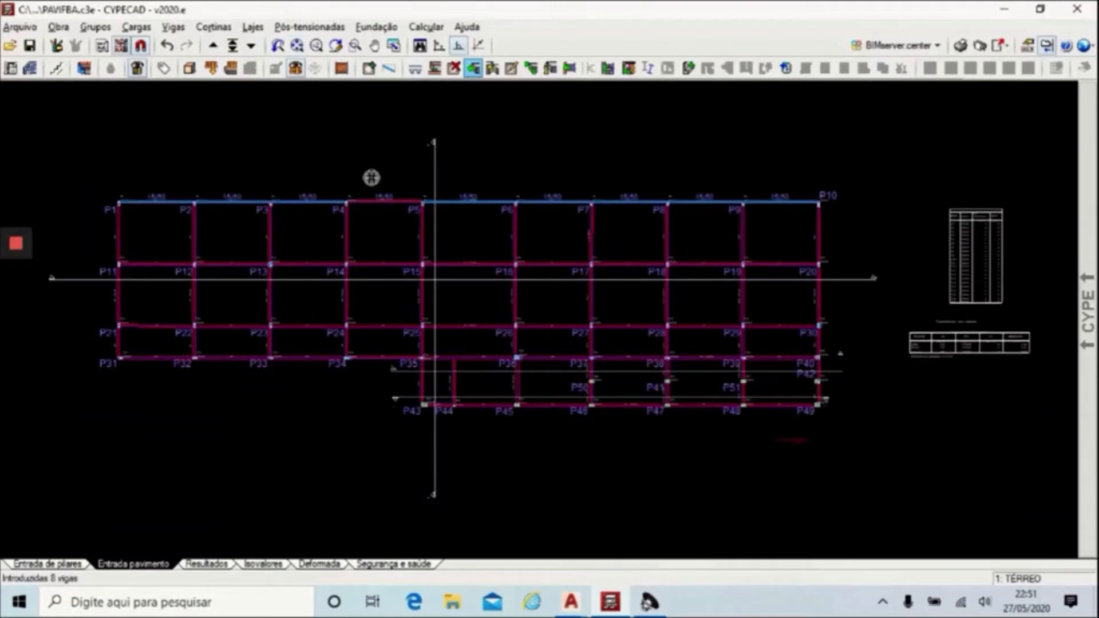
Open the 3D view of the building and examine the V1 beam between the columns up close.
left_click(187, 71)
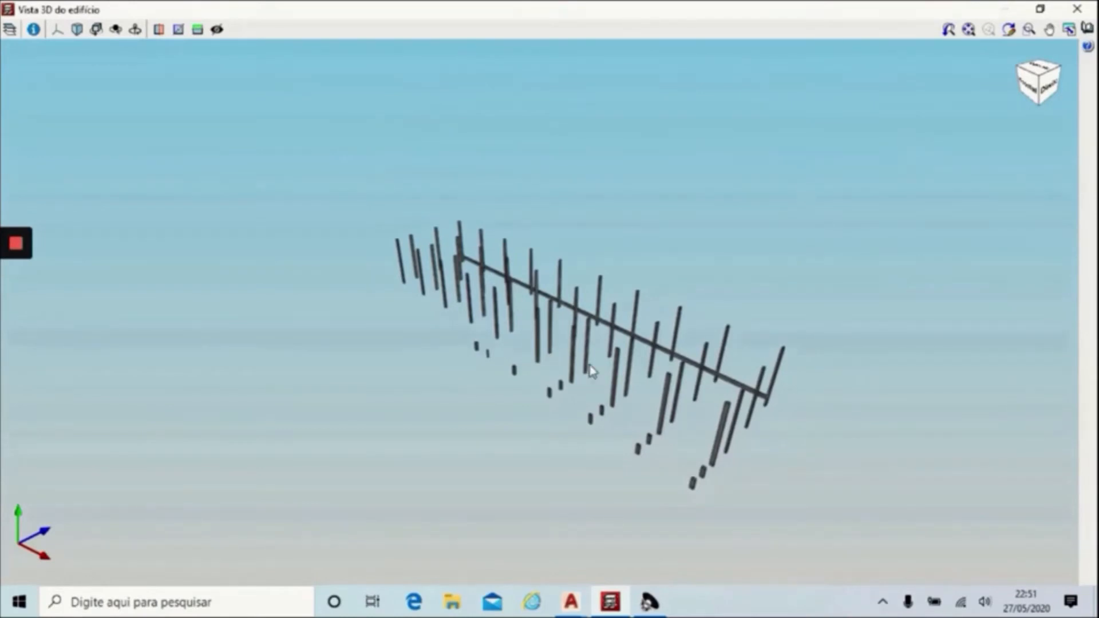
mouse_move(649, 439)
left_mouse_down()
mouse_move(552, 380)
mouse_move(704, 419)
mouse_move(754, 400)
mouse_move(670, 413)
mouse_move(576, 405)
mouse_move(704, 383)
mouse_move(621, 407)
mouse_move(572, 397)
mouse_move(687, 400)
mouse_move(677, 392)
mouse_move(703, 313)
left_mouse_up()
scroll(686, 374, "up", 5)
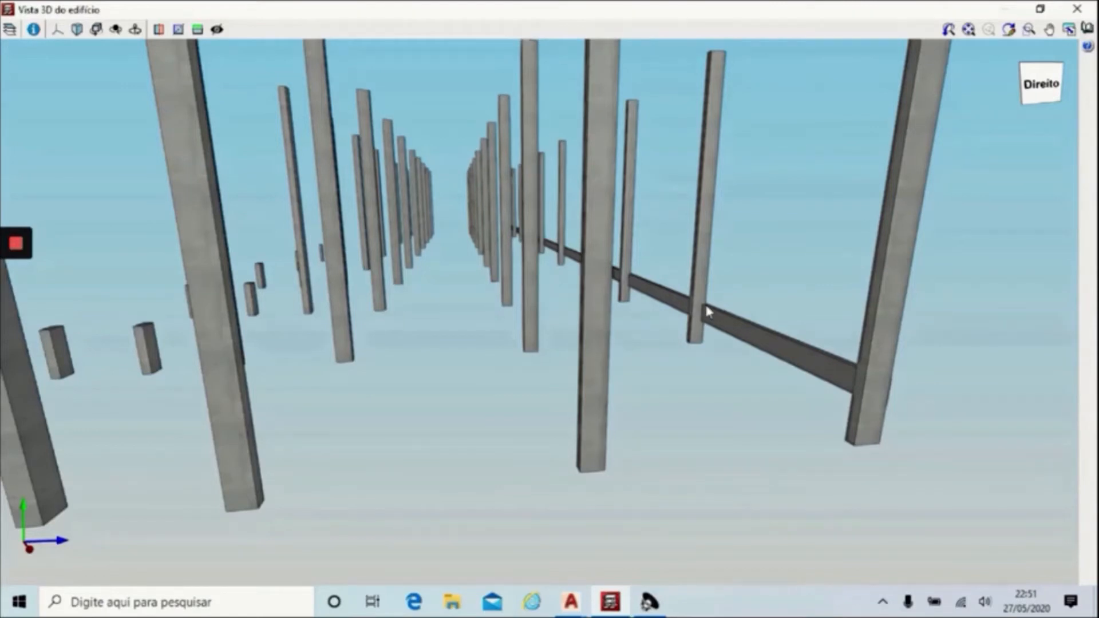
Close the 3D view, look up the V2 section in the beam table and trace V2 along its column row in the plan.
key("Escape")
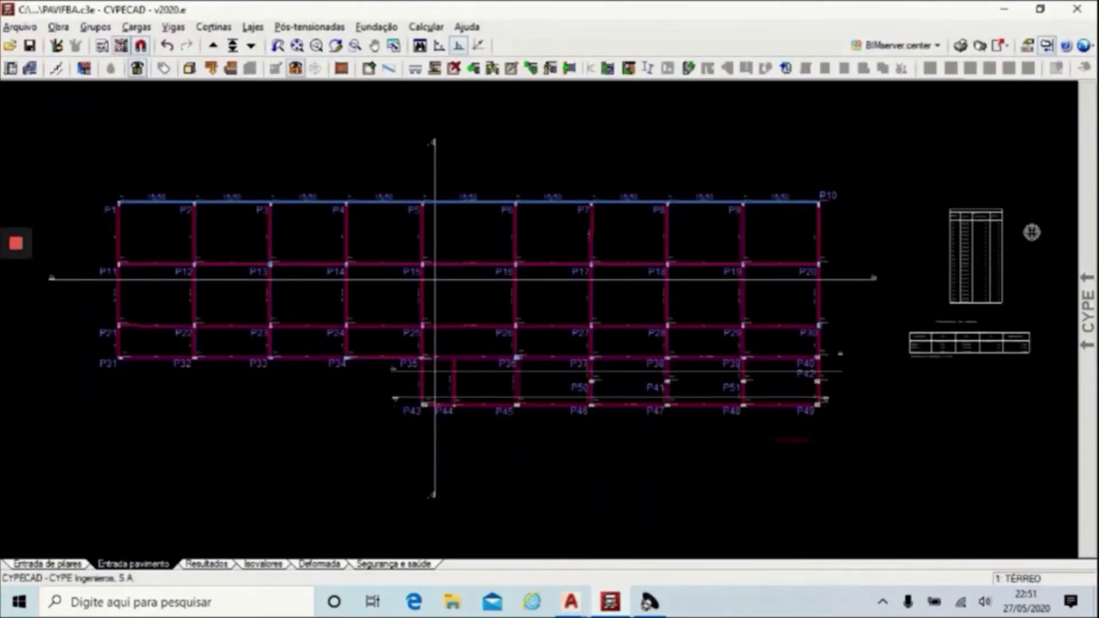
scroll(1024, 229, "up", 6)
scroll(986, 224, "up", 1)
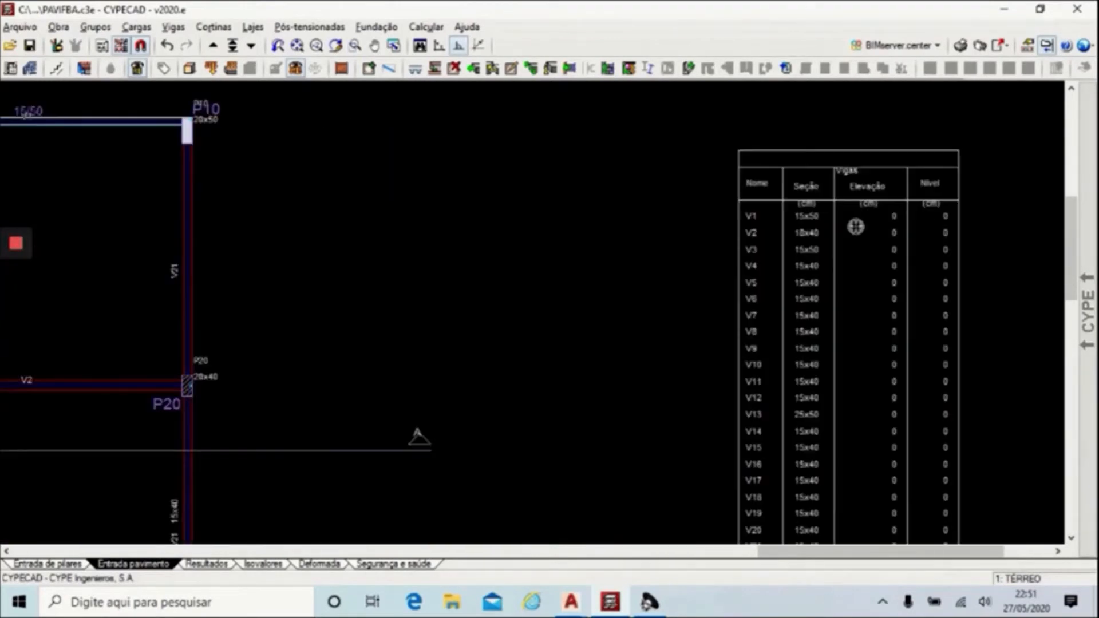
scroll(827, 236, "up", 2)
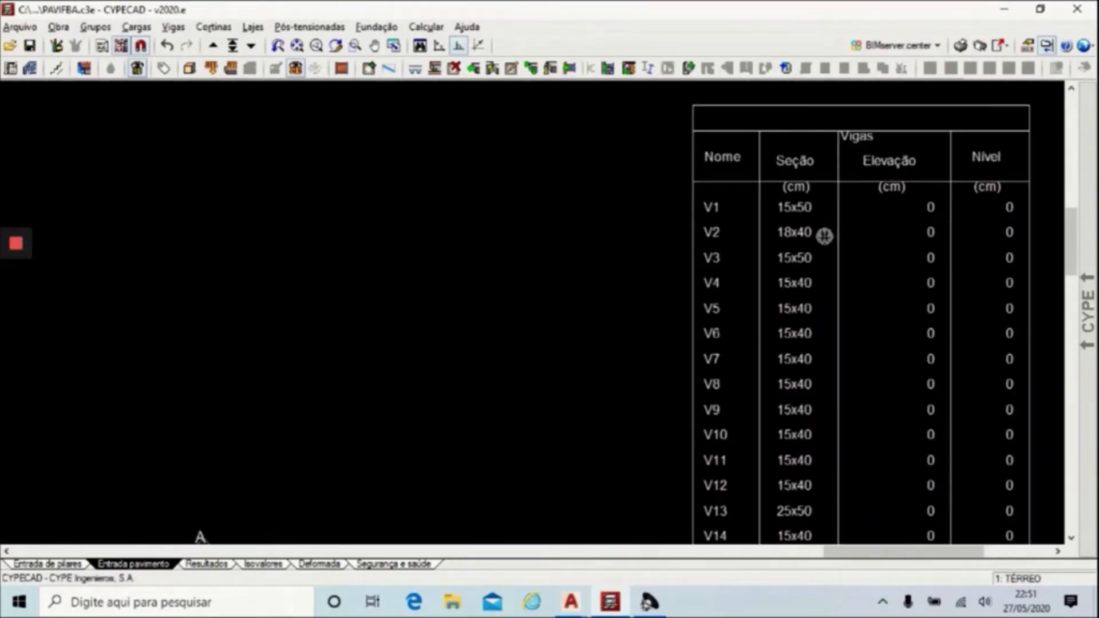
scroll(861, 251, "down", 6)
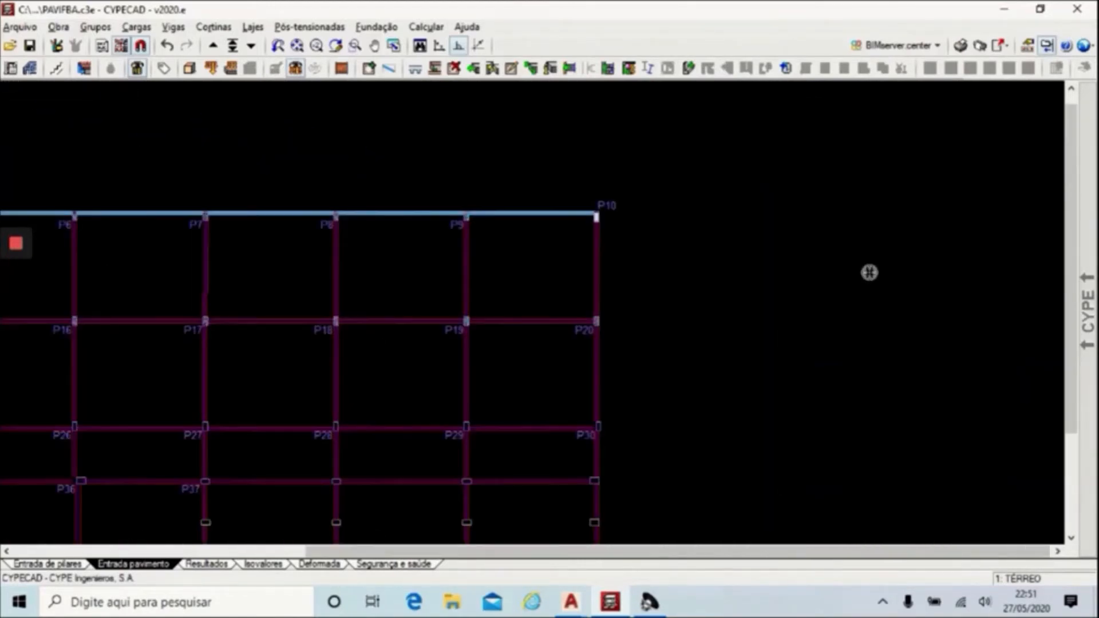
scroll(96, 283, "up", 4)
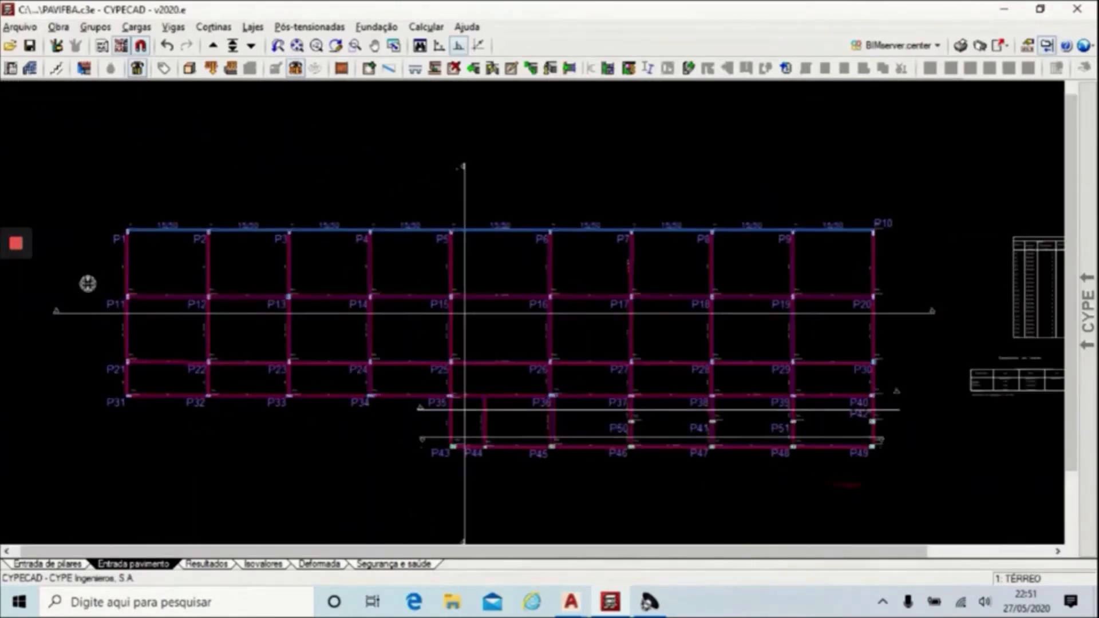
scroll(106, 289, "up", 2)
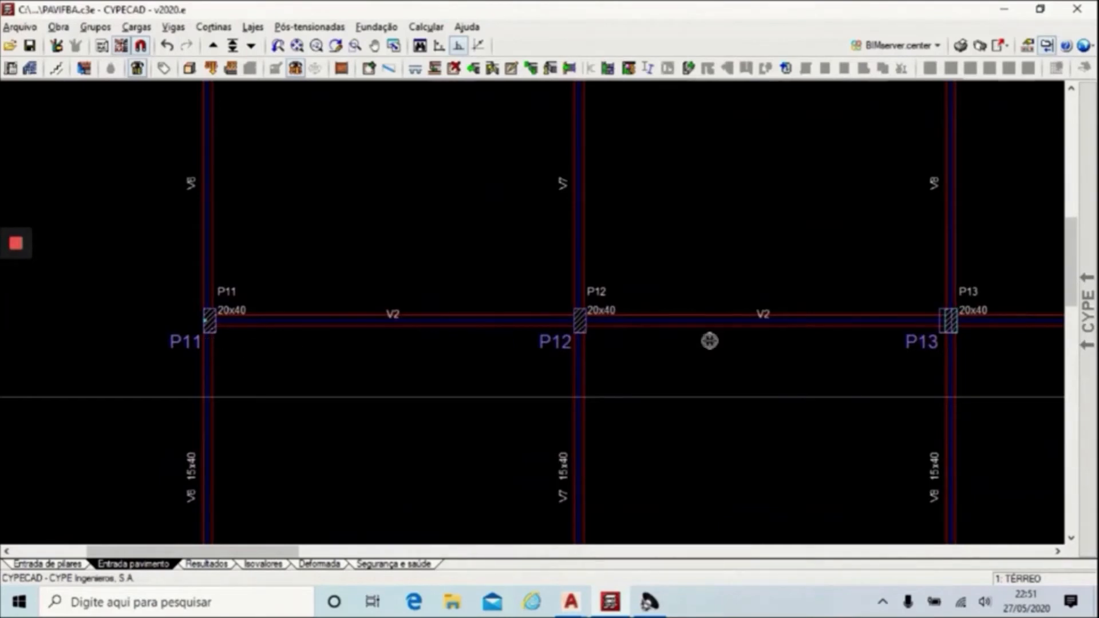
scroll(357, 389, "down", 4)
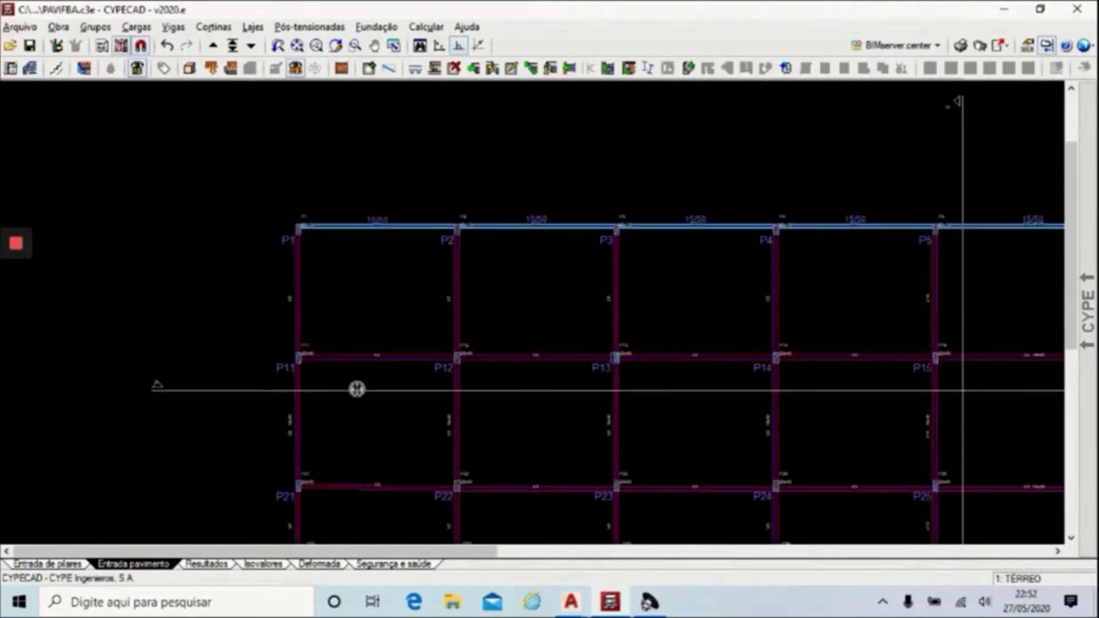
scroll(980, 356, "up", 5)
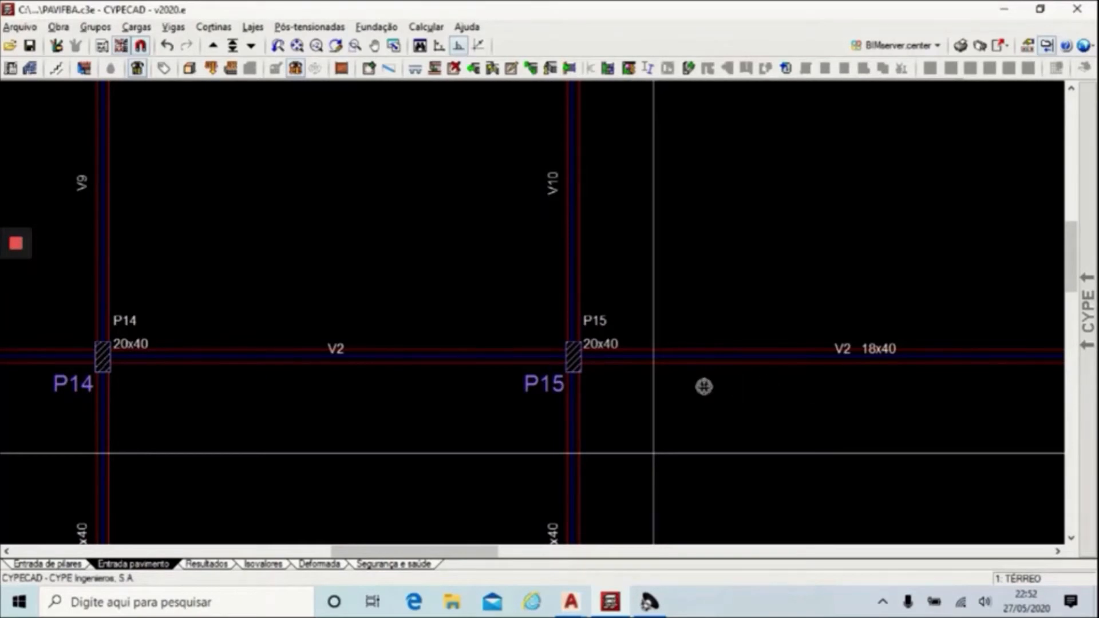
scroll(709, 351, "down", 5)
scroll(304, 371, "up", 1)
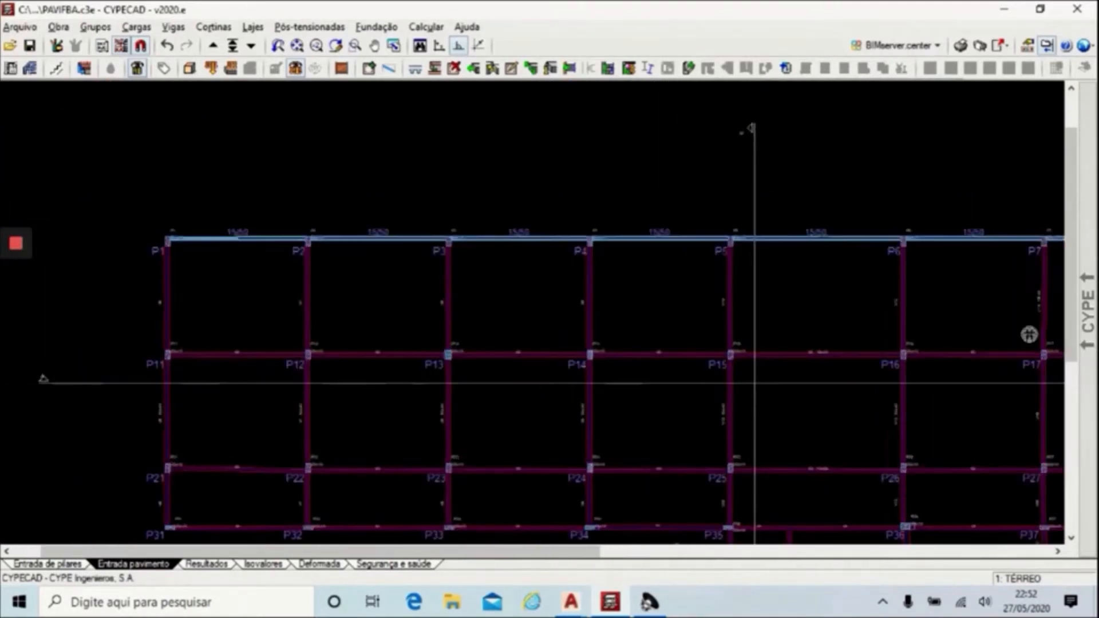
Enter a short beam 18 cm wide and 40 cm high along V2, just beside column P11 toward P12.
mouse_move(1087, 312)
left_click(973, 116)
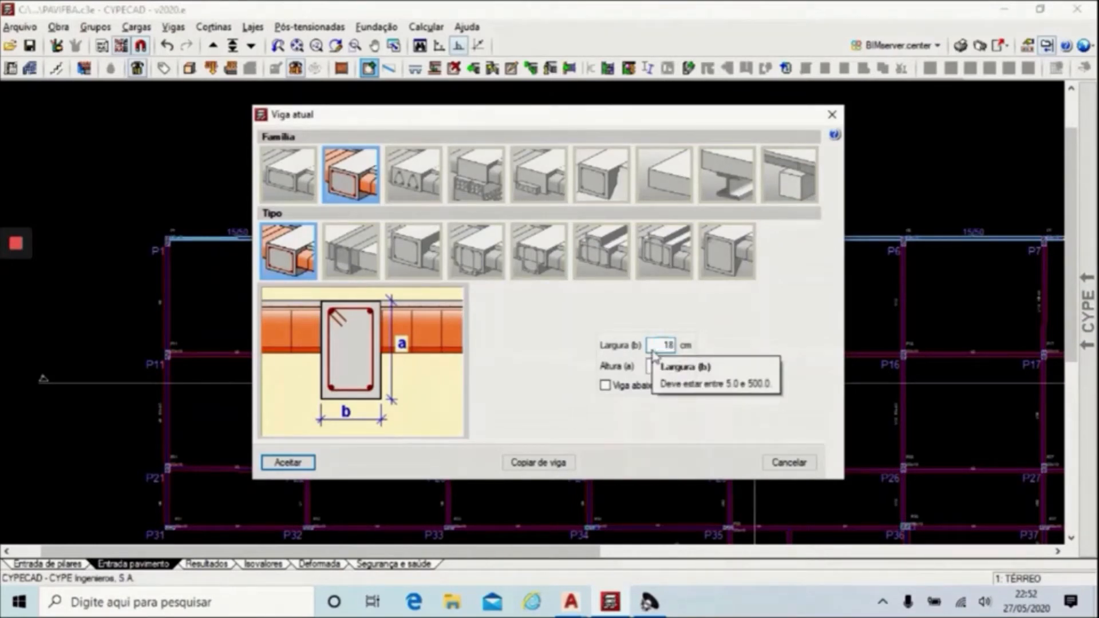
key("Tab")
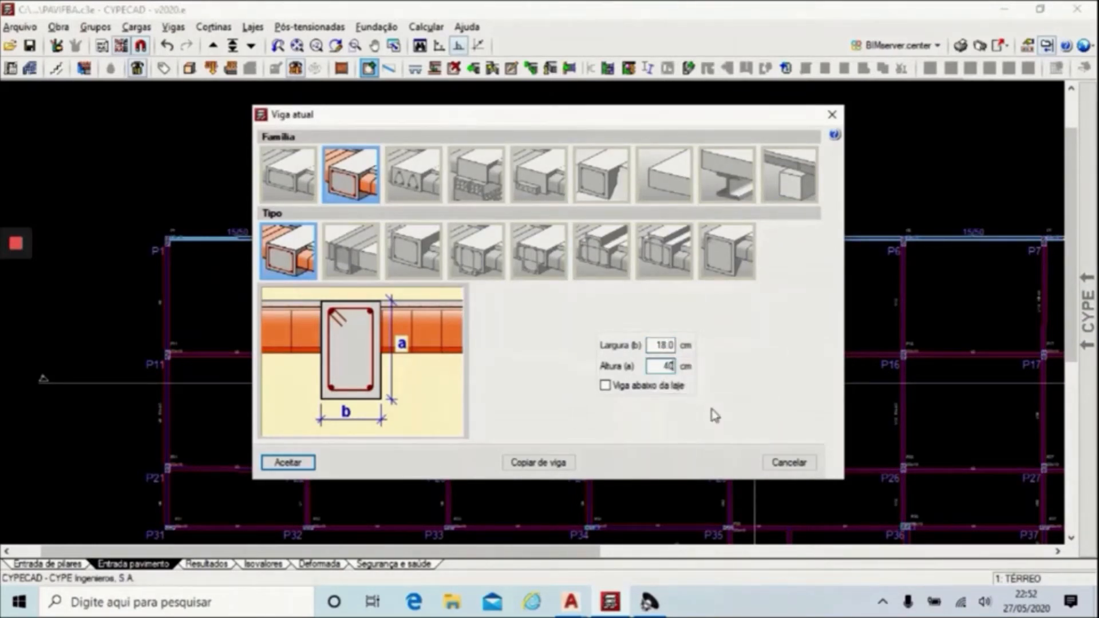
left_click(285, 462)
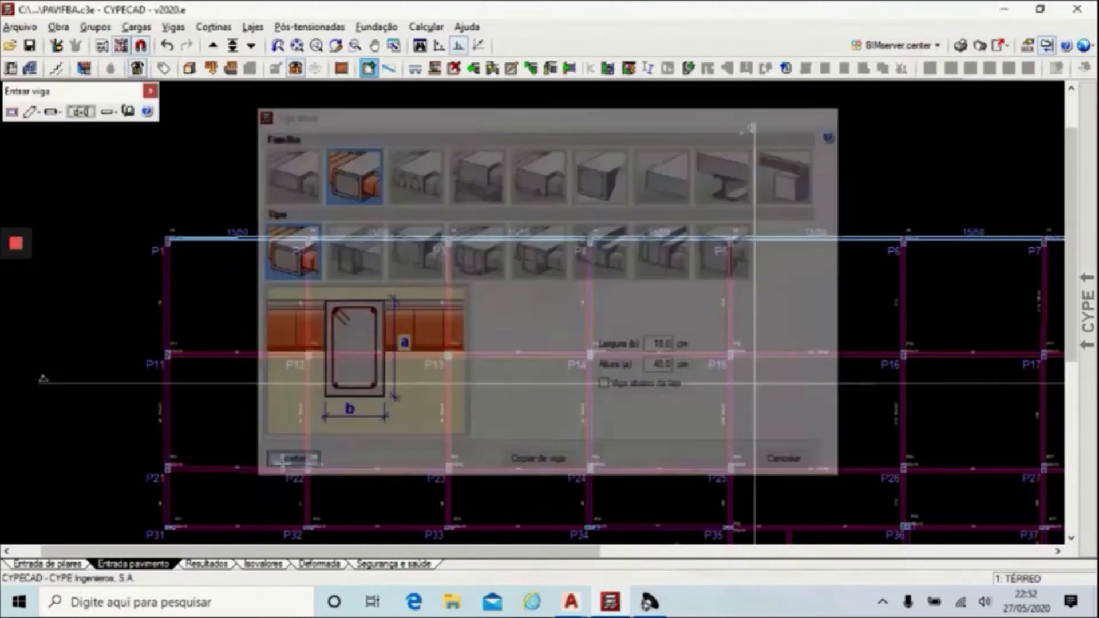
scroll(167, 361, "up", 5)
scroll(229, 337, "up", 2)
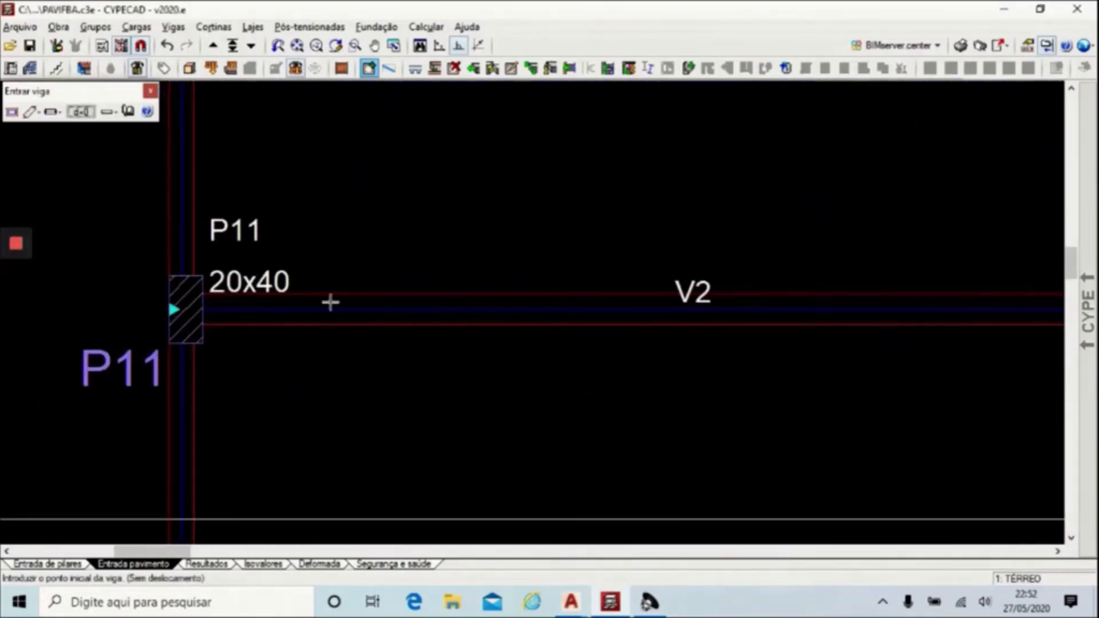
left_click(330, 289)
left_click(468, 293)
Adjust the short 18/40 beam near P11 to the lower edge of V2 in the plan.
mouse_move(1082, 321)
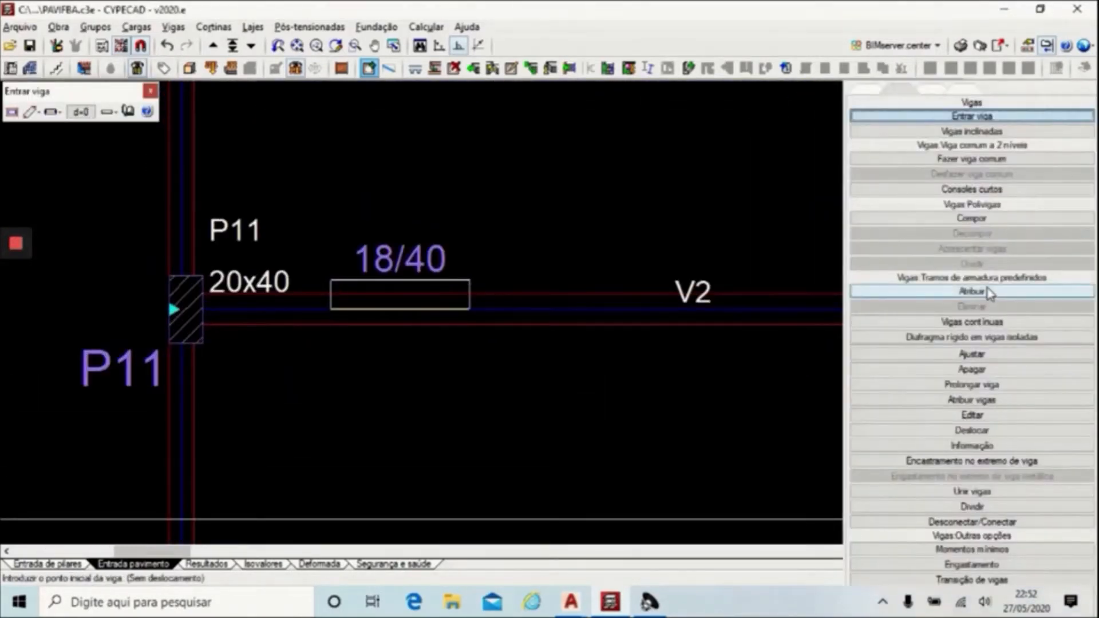
left_click(974, 355)
left_click(413, 342)
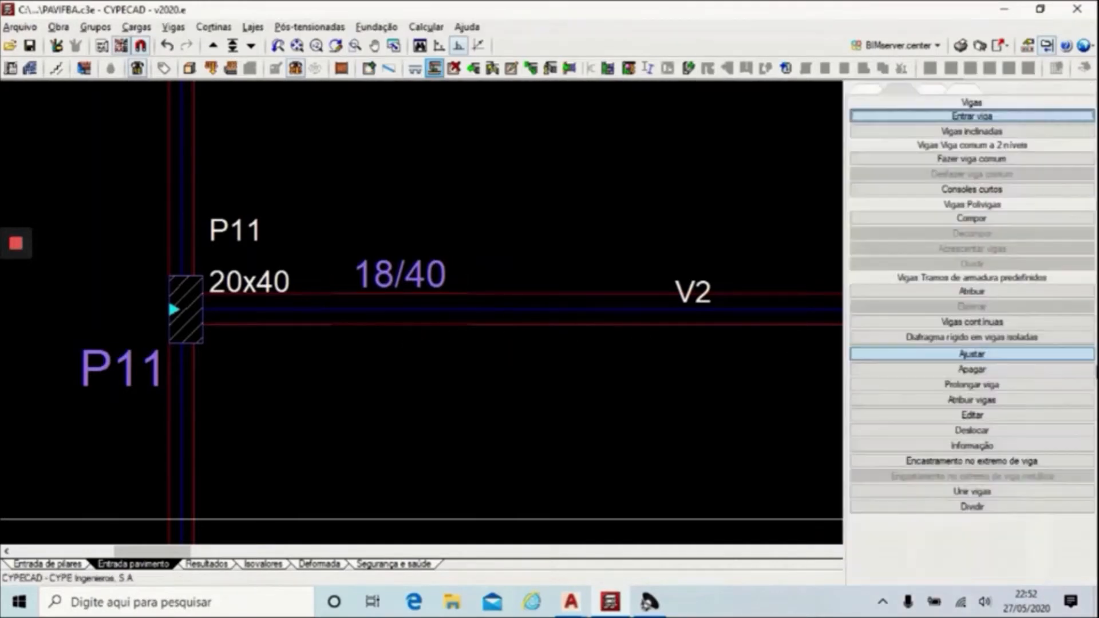
Prolong the 18/40 beam back to column P11 and along V2 through the second column row to column P20.
left_click(972, 384)
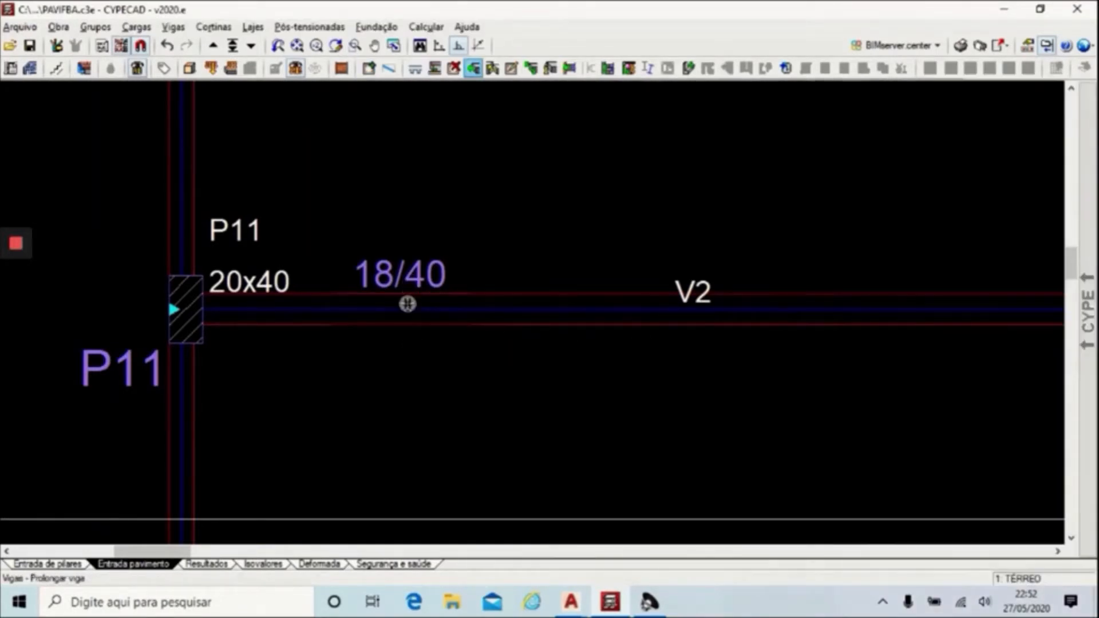
left_click(184, 309)
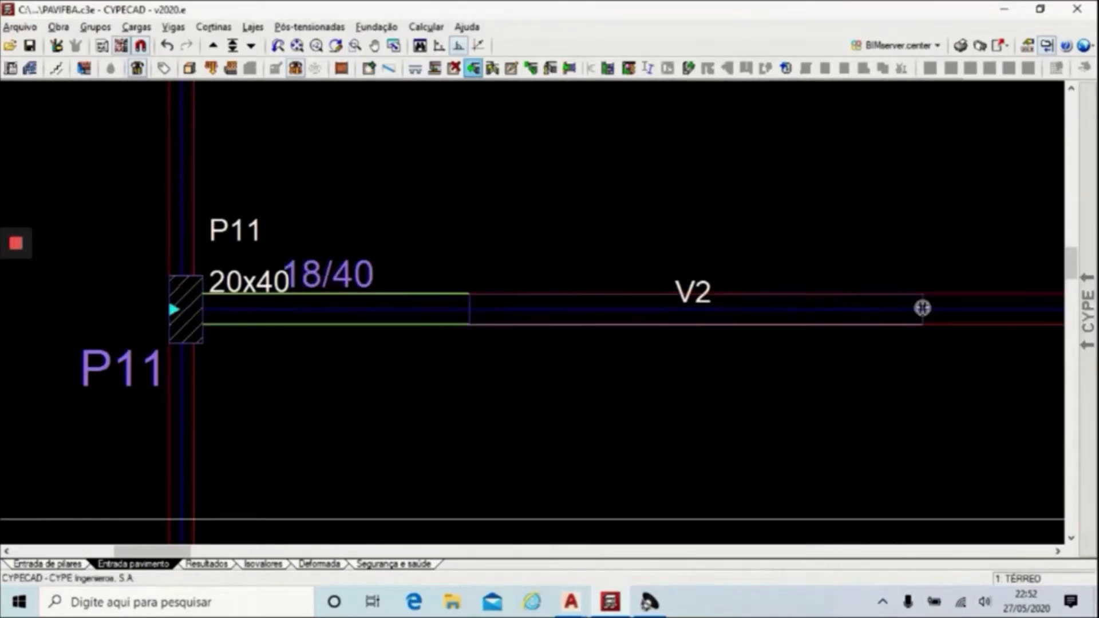
scroll(186, 304, "down", 6)
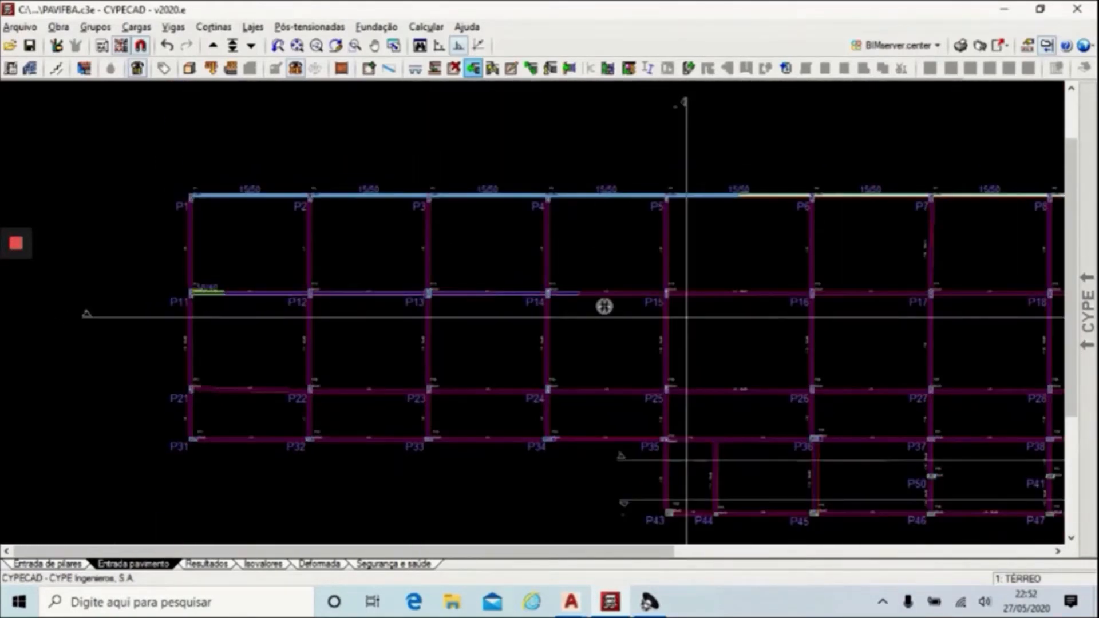
scroll(262, 303, "up", 5)
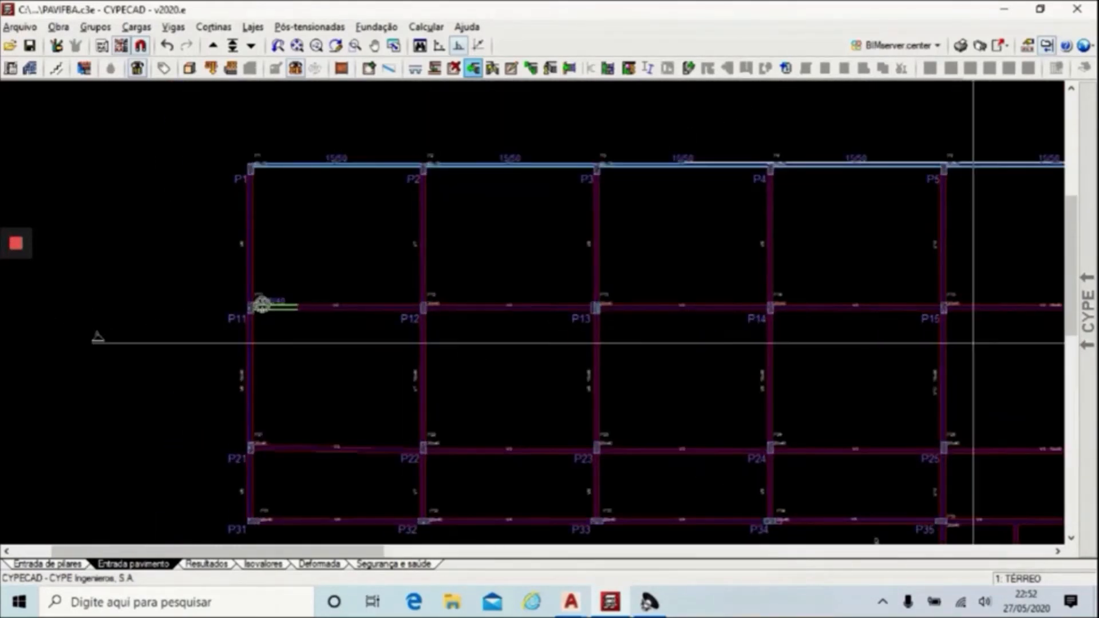
scroll(179, 324, "down", 4)
scroll(999, 334, "up", 3)
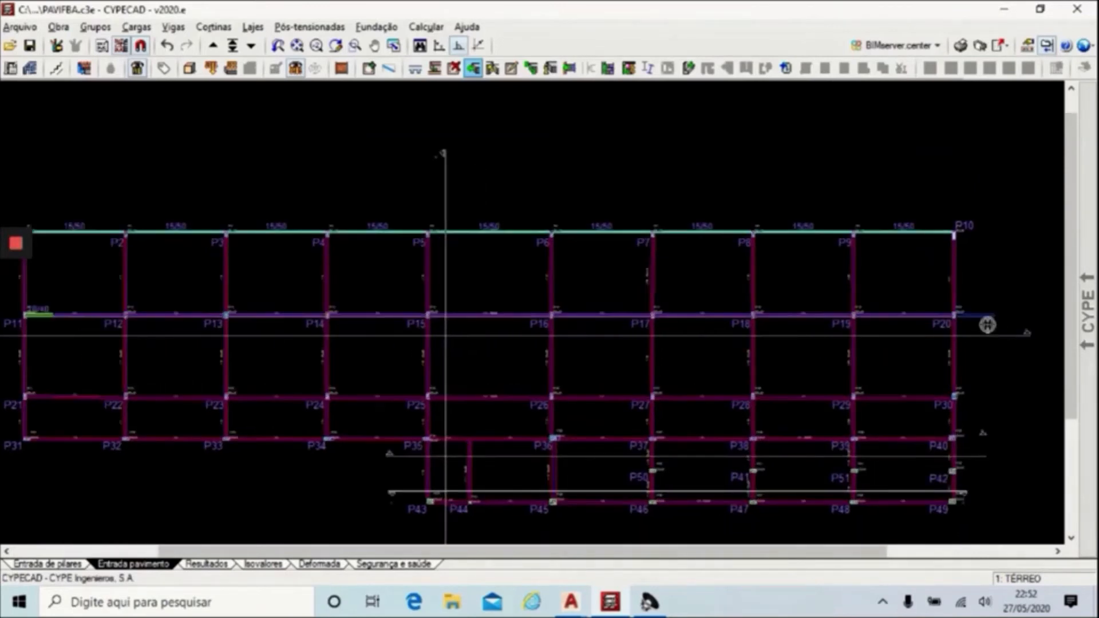
scroll(988, 325, "up", 5)
left_click(939, 306)
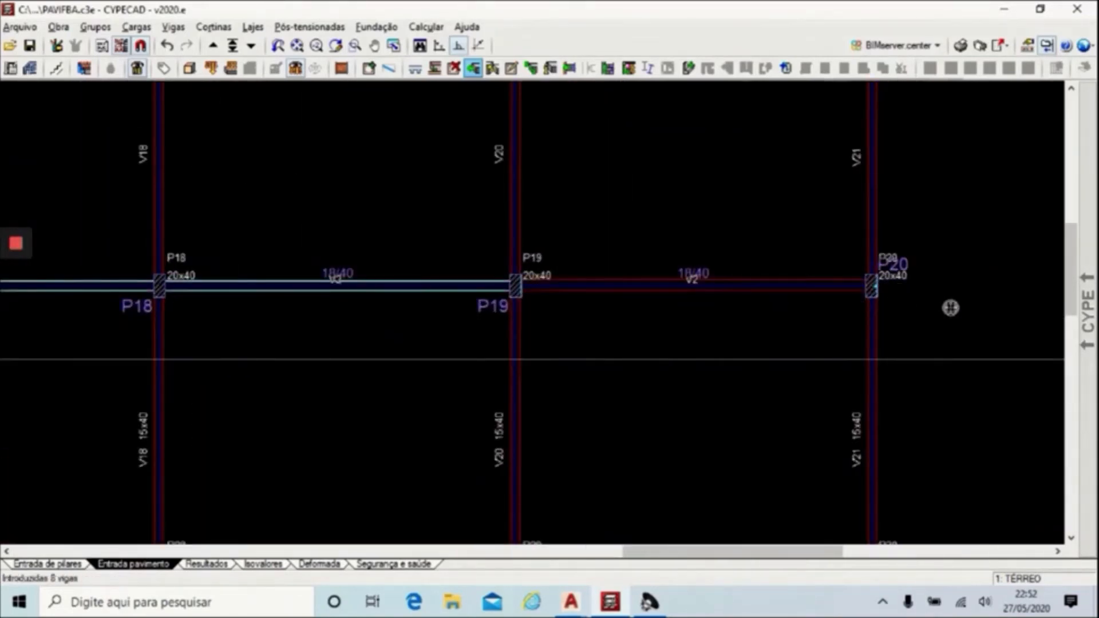
Look up V3 in the beam table and set the current beam to 15 cm wide and 50 cm high for entry at P21.
left_click(297, 46)
scroll(999, 218, "up", 3)
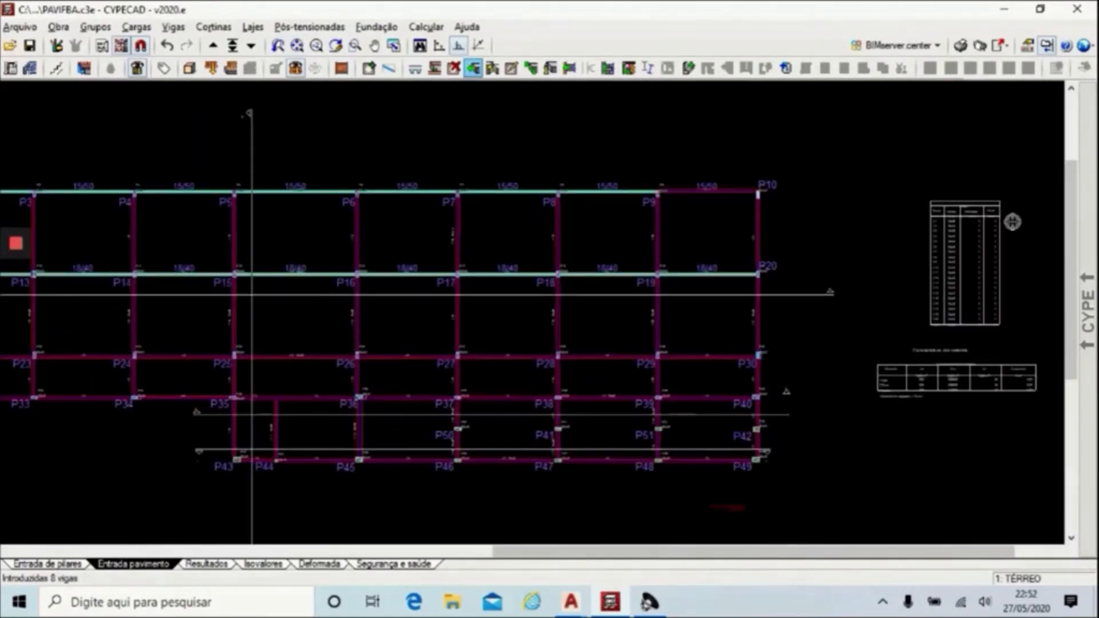
scroll(1013, 222, "up", 5)
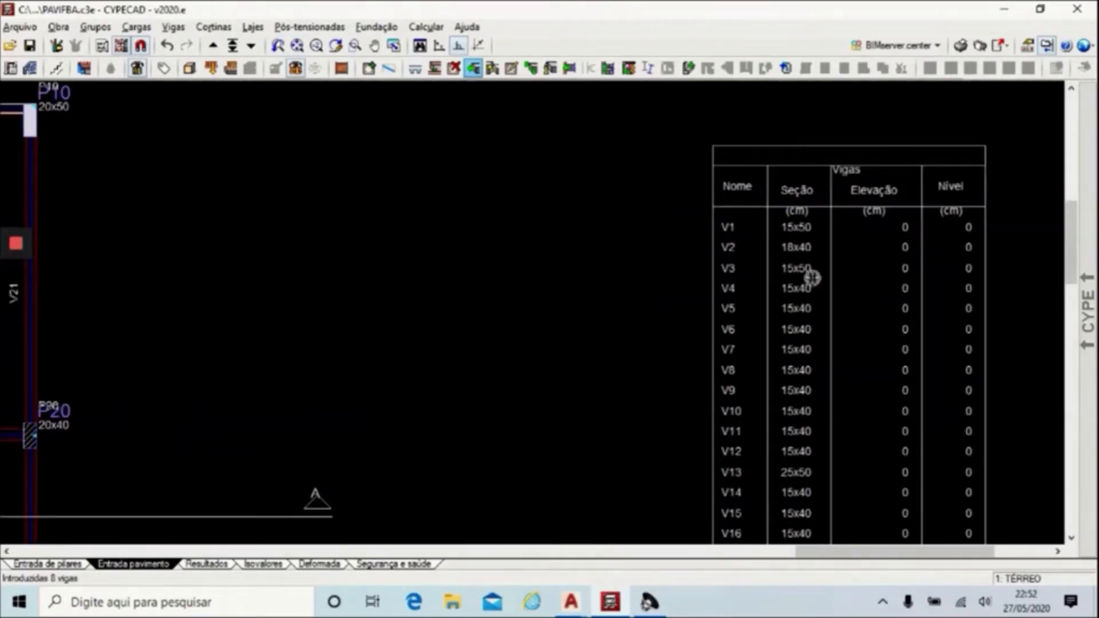
scroll(909, 291, "down", 5)
right_click(918, 292)
left_click(960, 116)
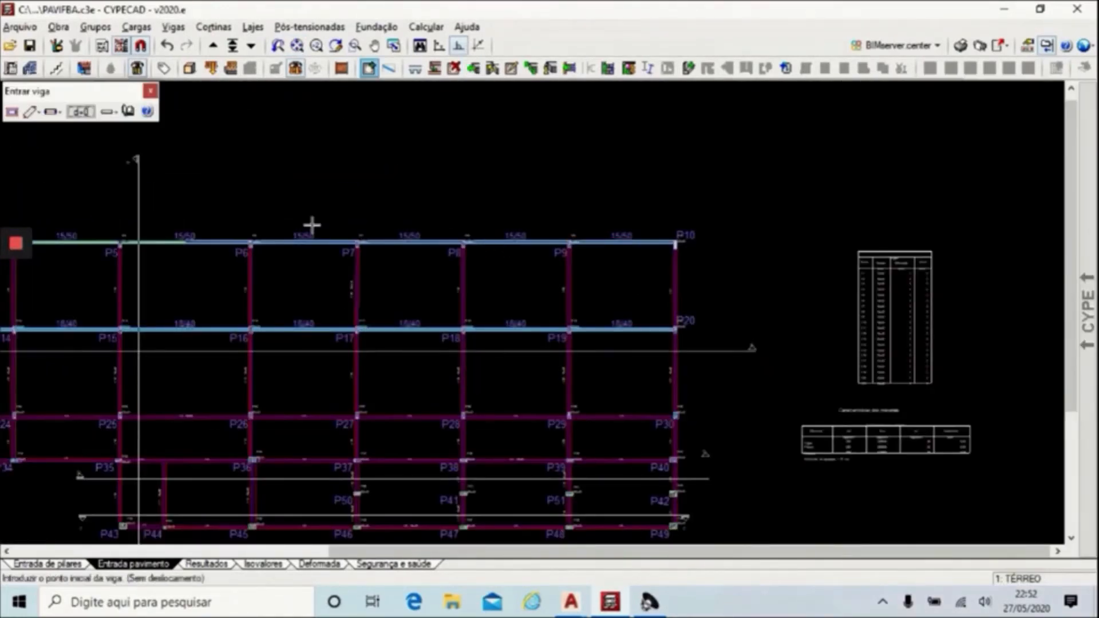
left_click(12, 112)
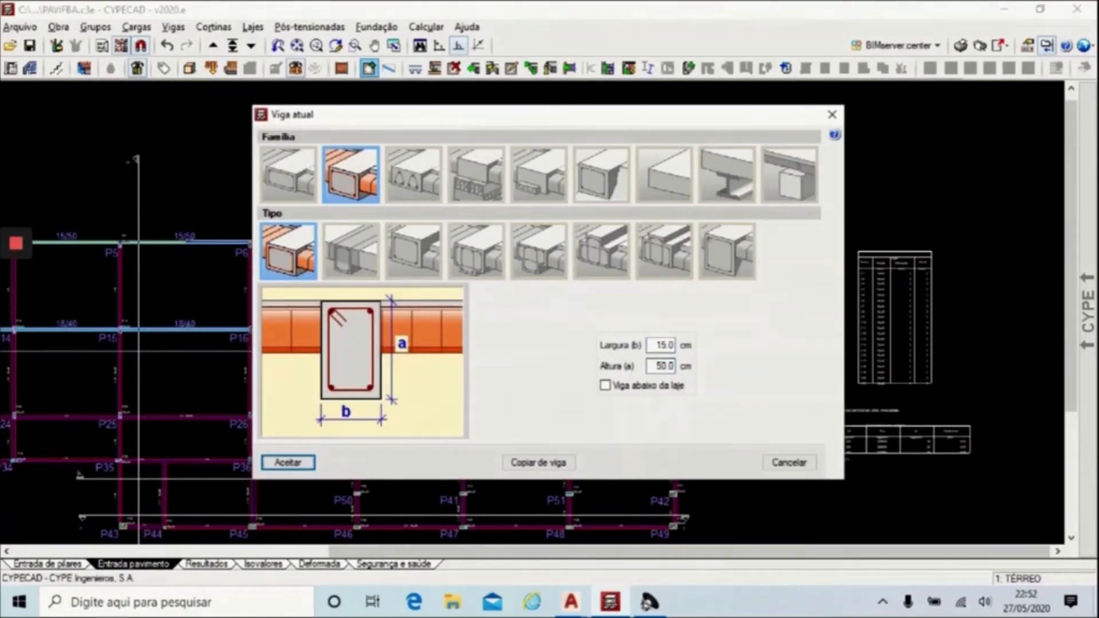
left_click(295, 465)
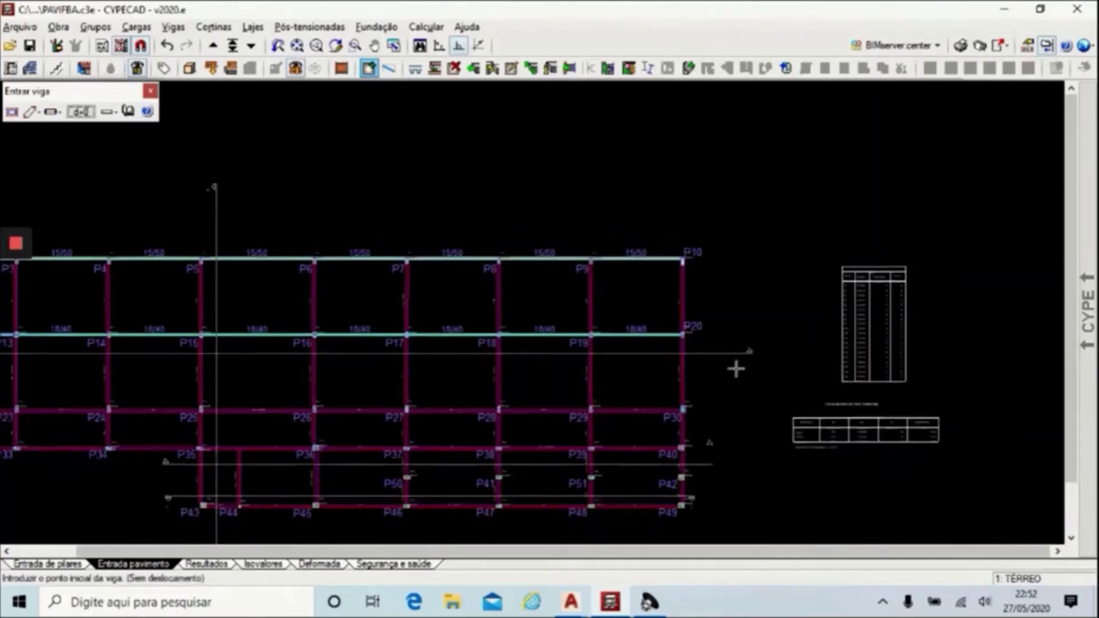
scroll(253, 376, "down", 3)
scroll(203, 386, "up", 5)
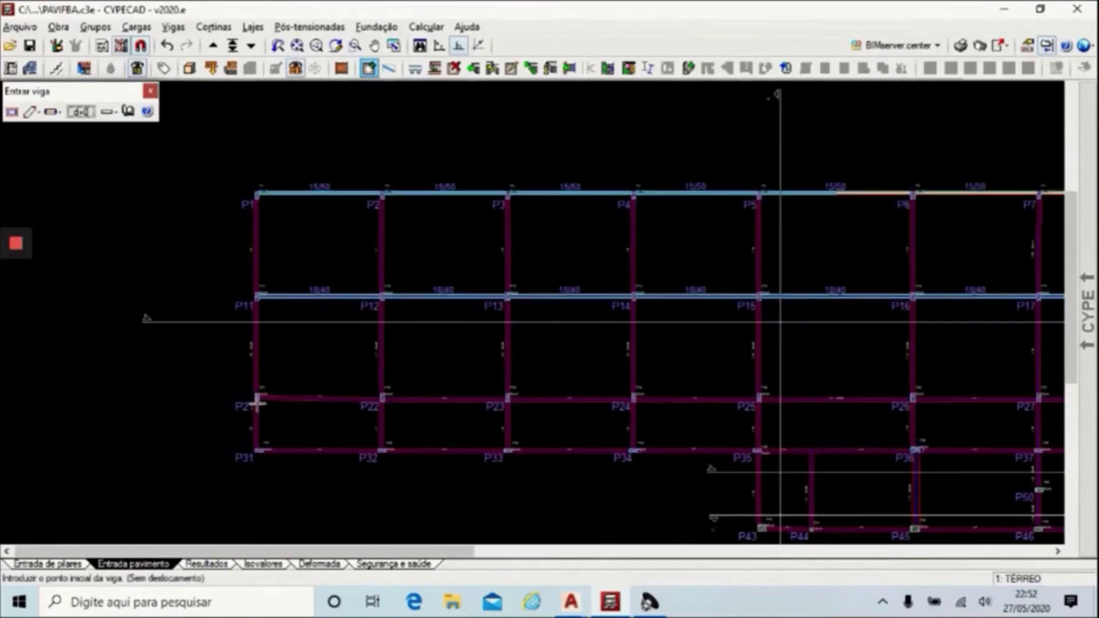
scroll(258, 403, "up", 4)
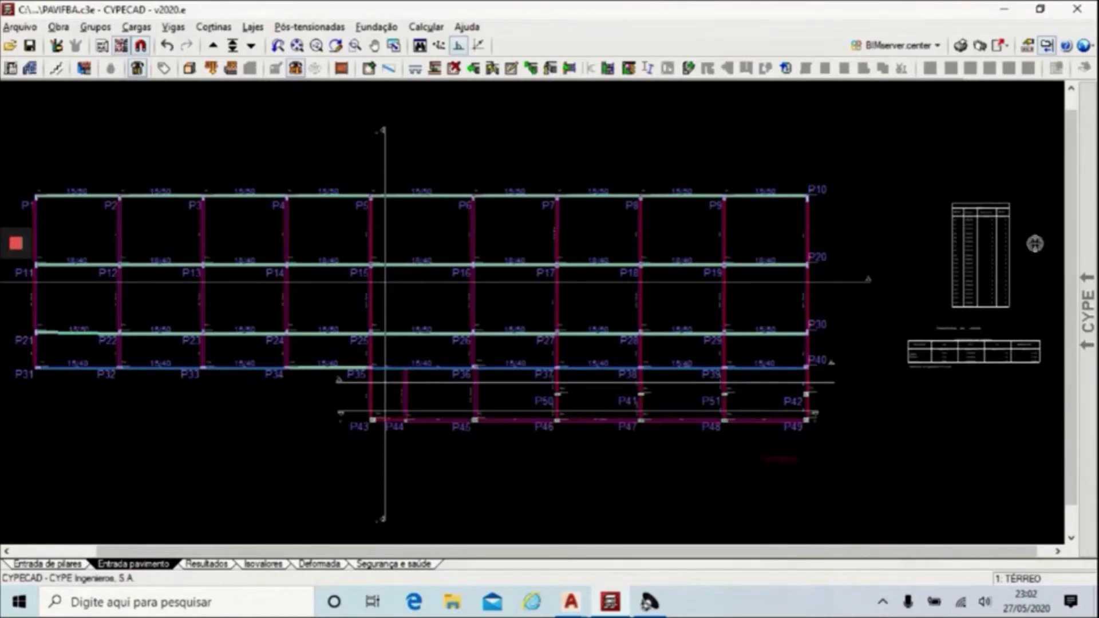
Look up the remaining beam sections in the plan's beam table and set the current beam to 15 cm wide and 40 cm high.
scroll(1020, 218, "up", 6)
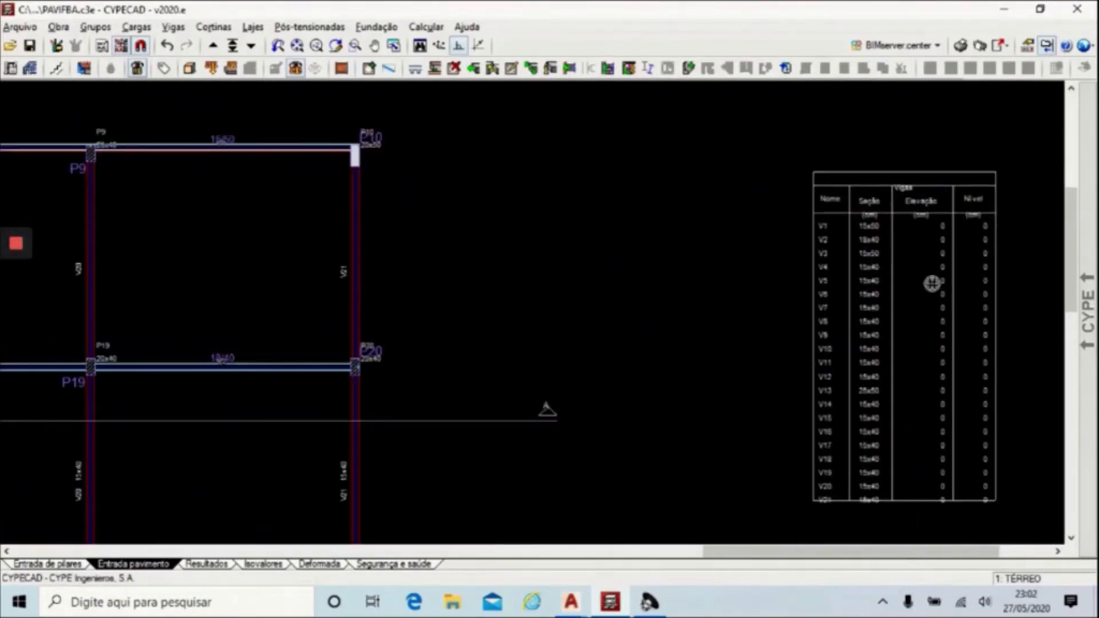
scroll(910, 290, "up", 2)
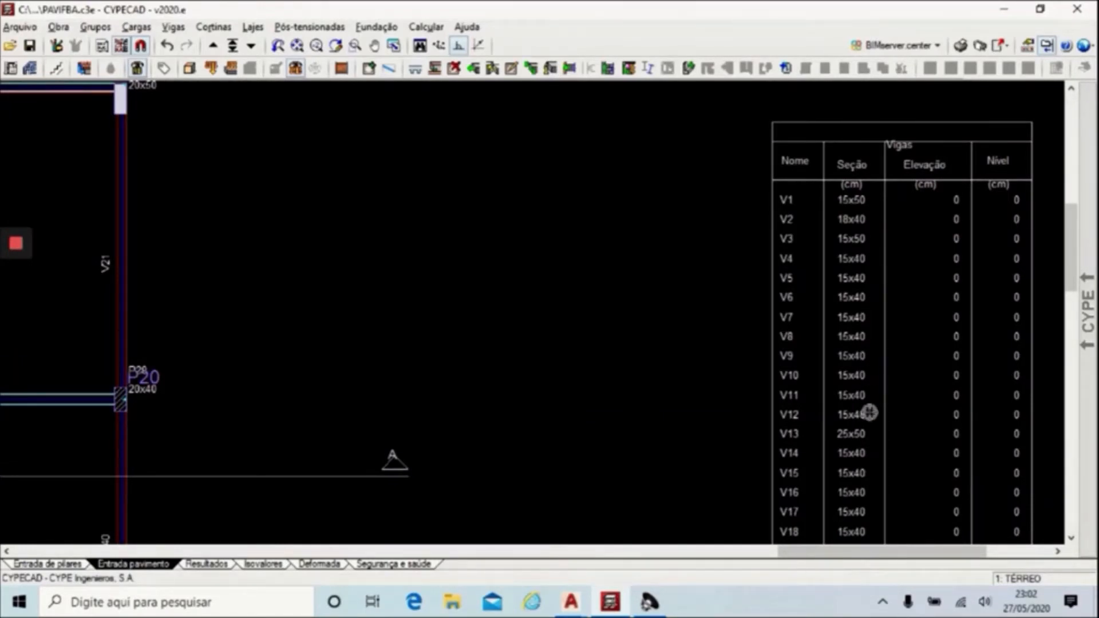
scroll(904, 312, "down", 4)
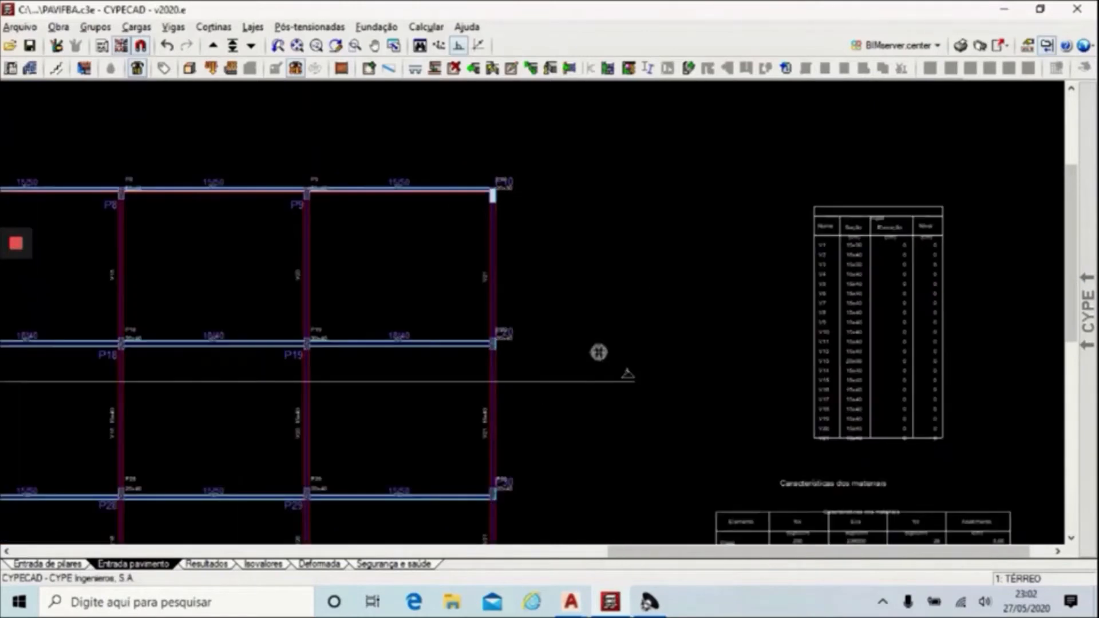
scroll(519, 309, "down", 2)
scroll(491, 491, "up", 4)
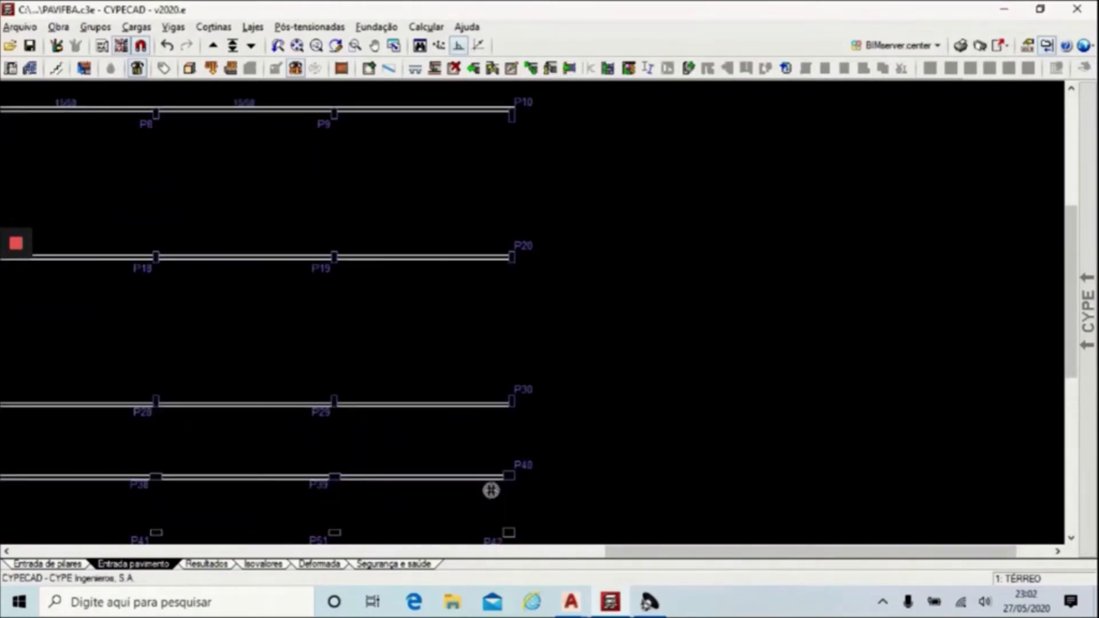
scroll(778, 411, "down", 4)
mouse_move(1070, 174)
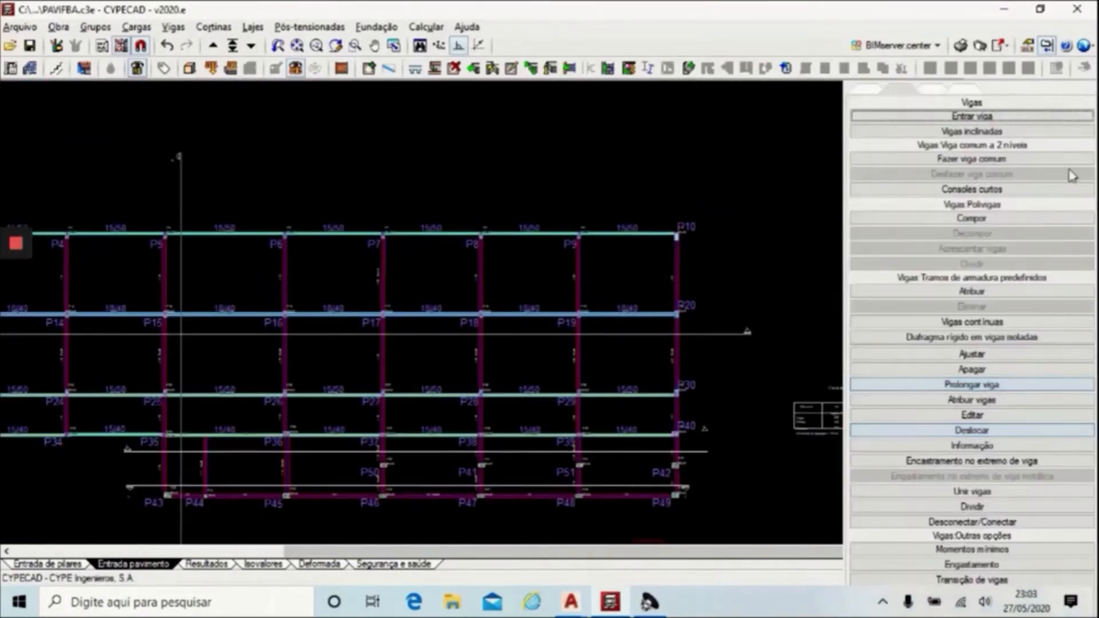
left_click(1015, 115)
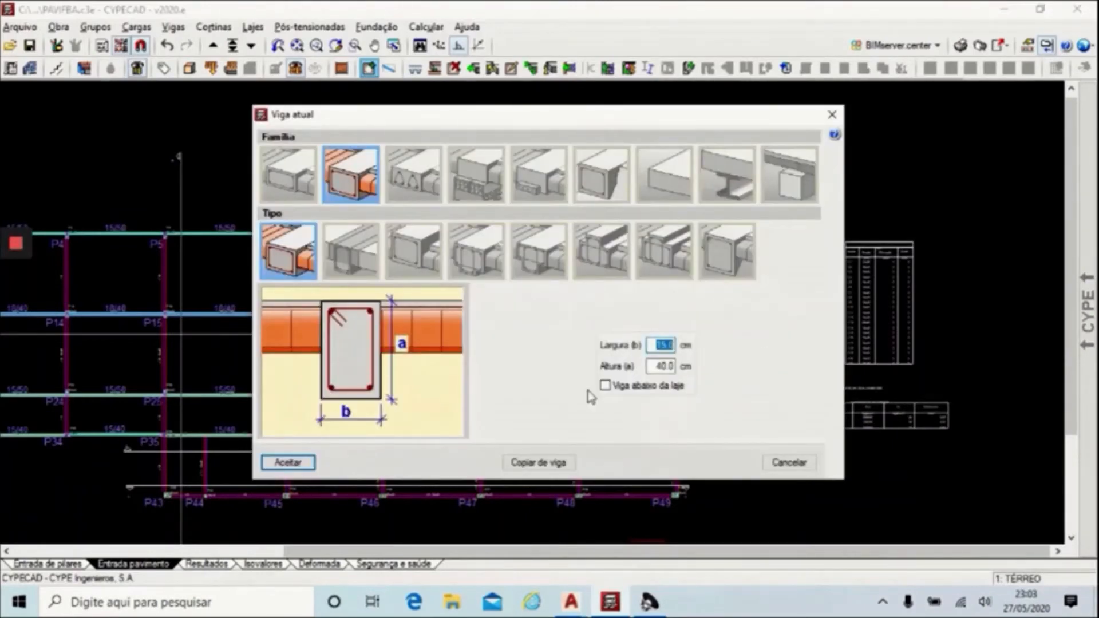
left_click(290, 462)
scroll(391, 417, "down", 2)
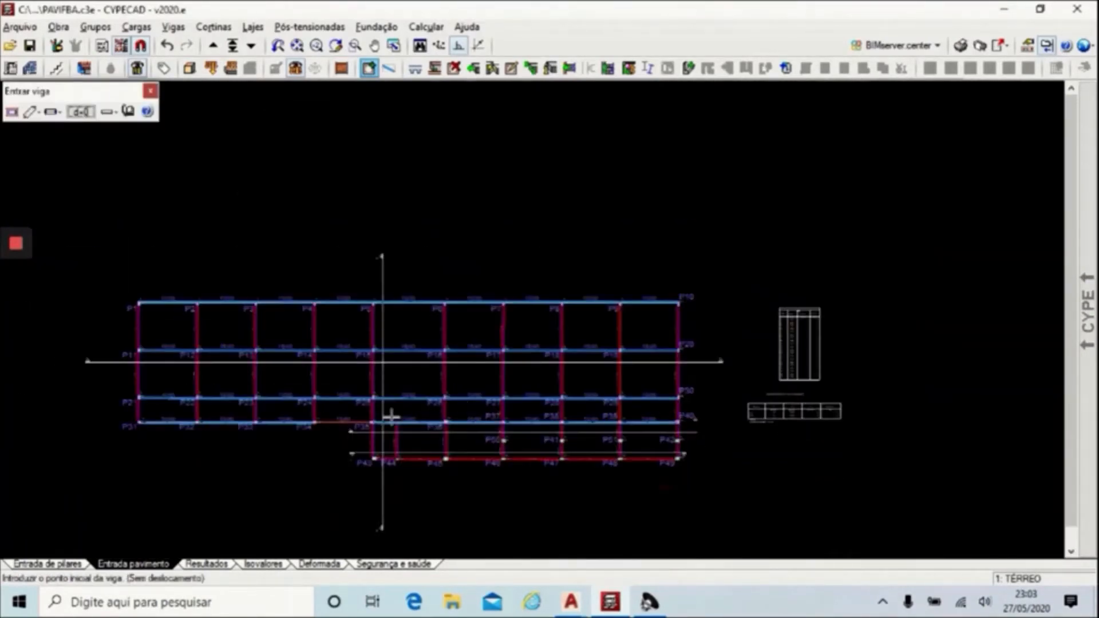
Enter a short 15/40 beam beside V6, from column P31 partway toward P21.
scroll(138, 427, "up", 8)
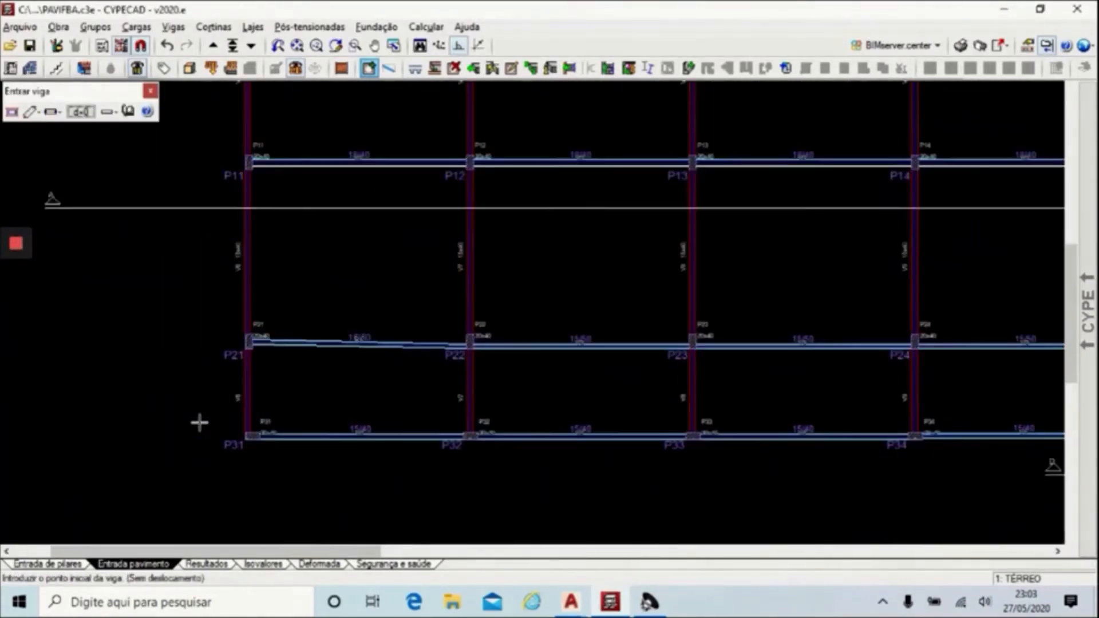
scroll(217, 429, "up", 3)
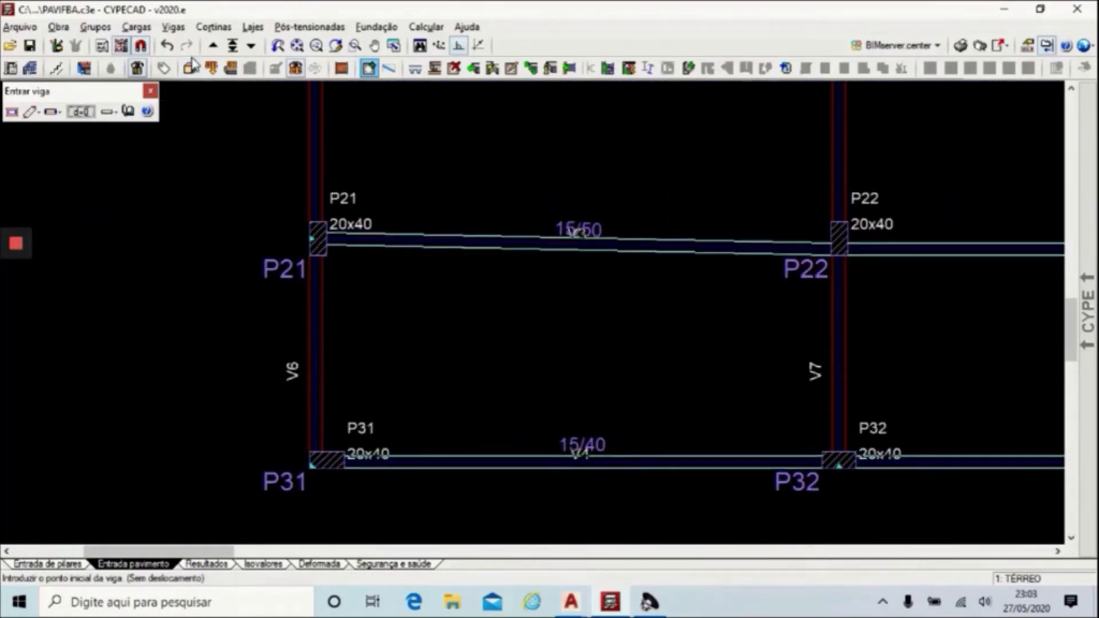
left_click(142, 46)
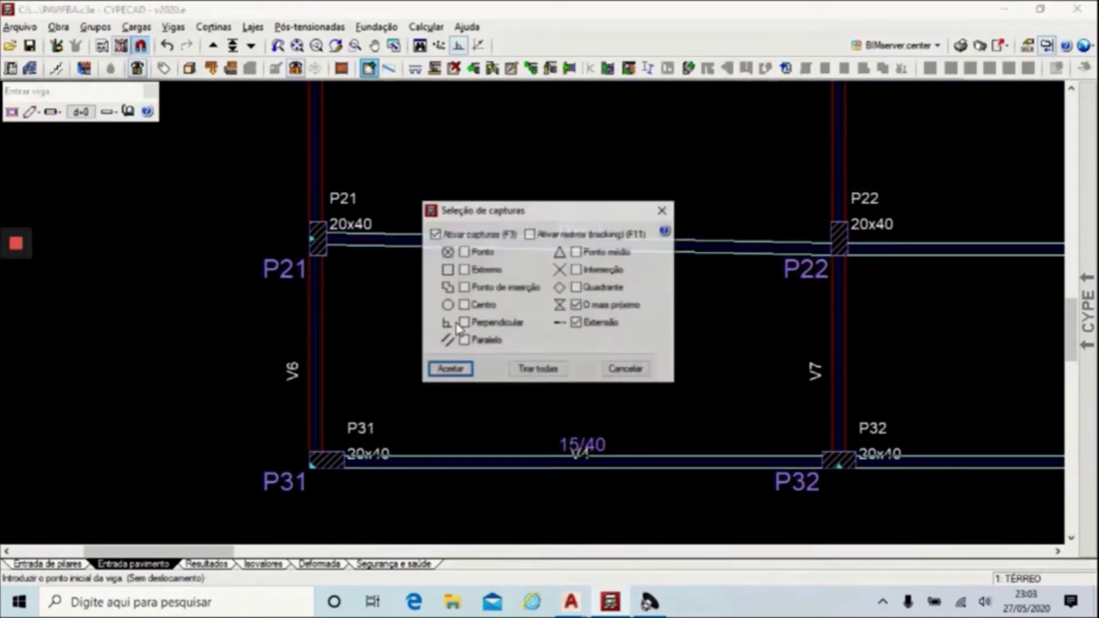
left_click(438, 370)
left_click(324, 460)
left_click(348, 363)
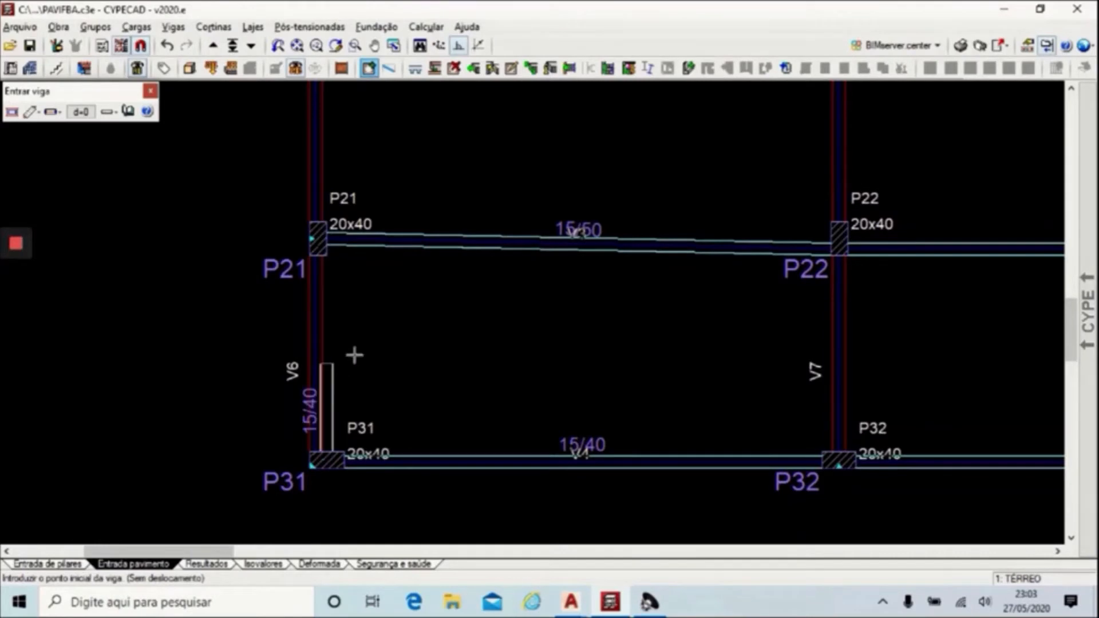
With nearest-point snapping active, adjust the short 15/40 beam at P31 to the outer edge of V6 in the plan.
left_click(140, 46)
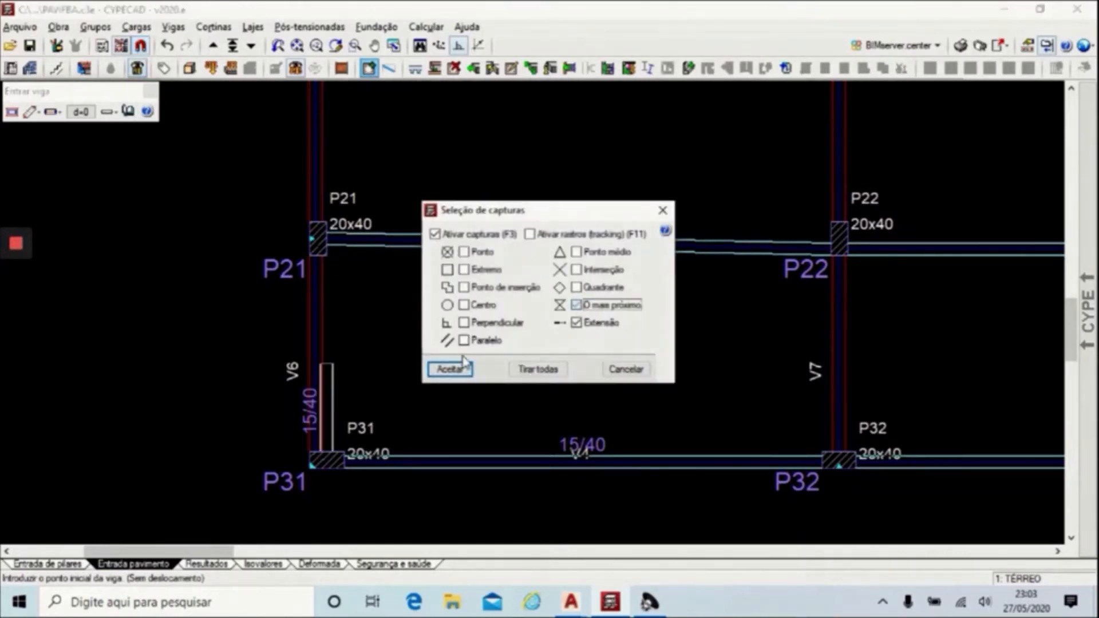
left_click(451, 370)
left_click(991, 357)
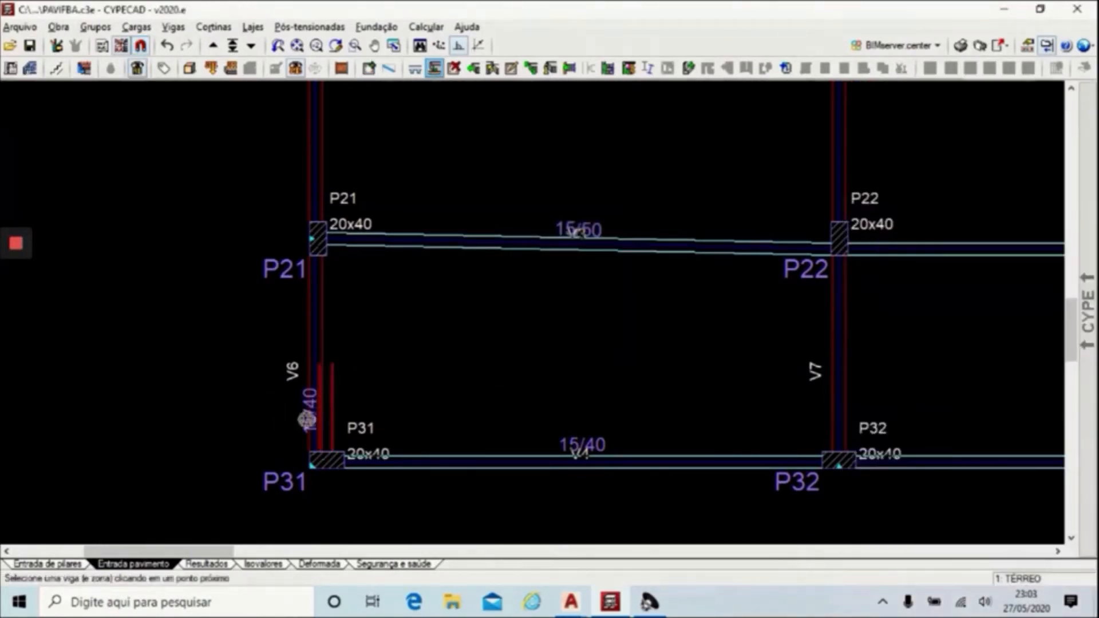
left_click(306, 413)
Prolong the 15/40 beam from P31 along V6 through P21 and P11 to column P1.
mouse_move(1088, 408)
left_click(964, 385)
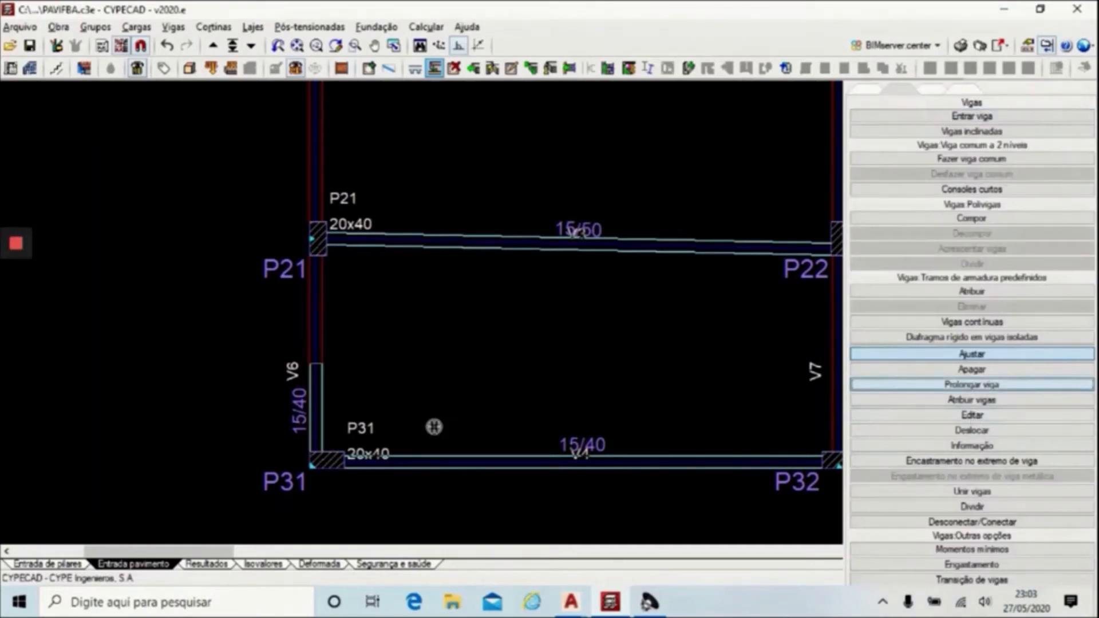
left_click(328, 420)
scroll(314, 229, "down", 5)
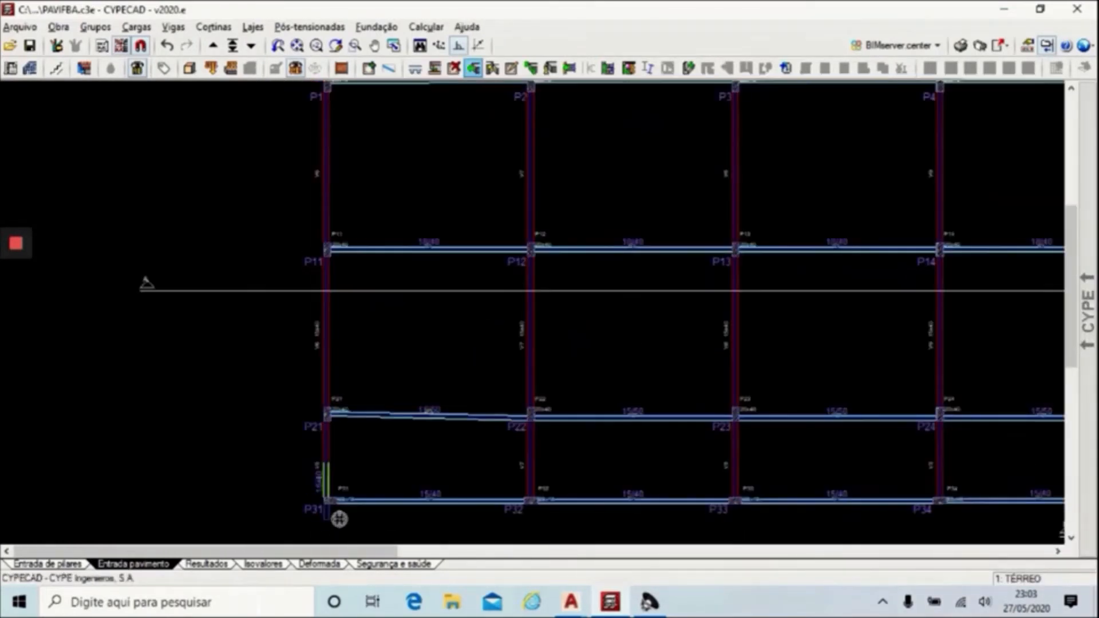
scroll(328, 215, "down", 1)
left_click(330, 170)
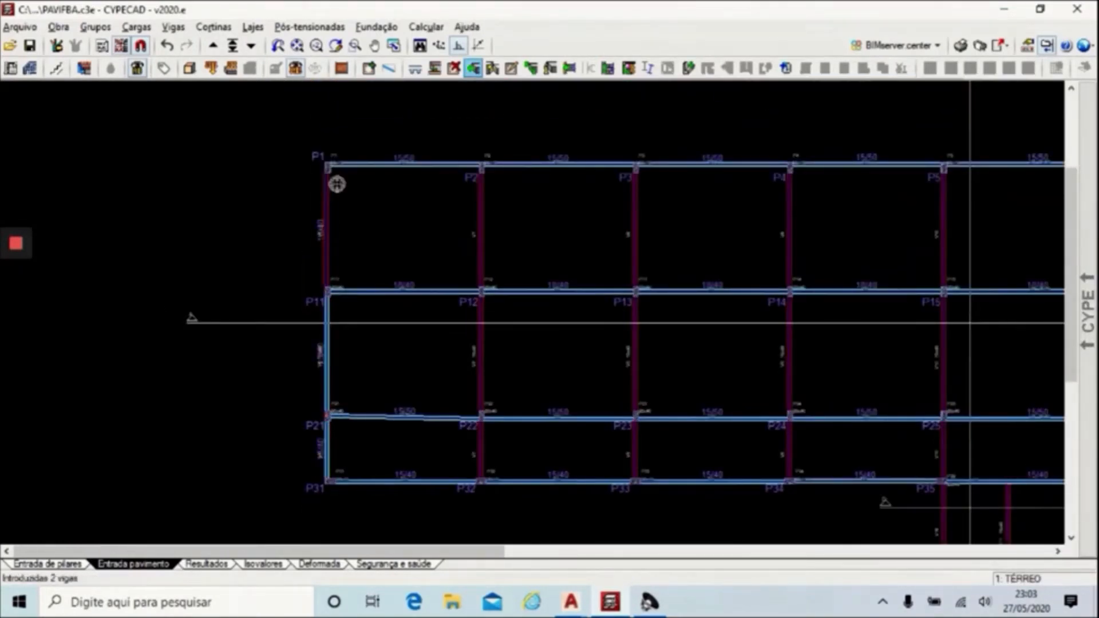
Enter a beam 15 cm wide and 40 cm high along V7, starting at column P32 and heading toward P22.
mouse_move(1087, 126)
left_click(1053, 118)
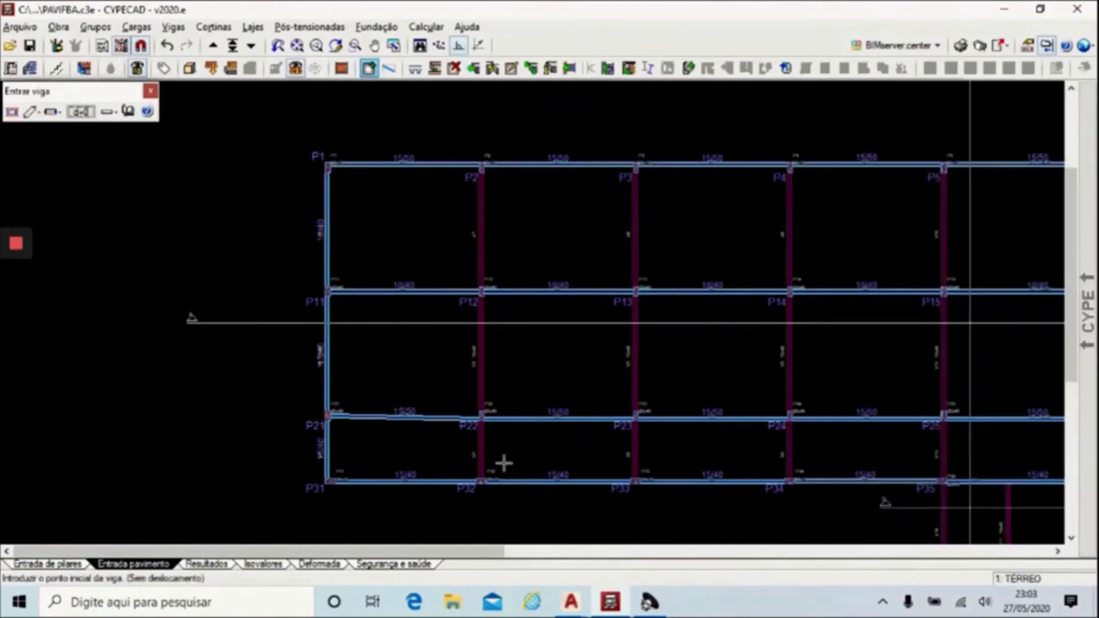
scroll(461, 499, "up", 5)
scroll(465, 511, "down", 1)
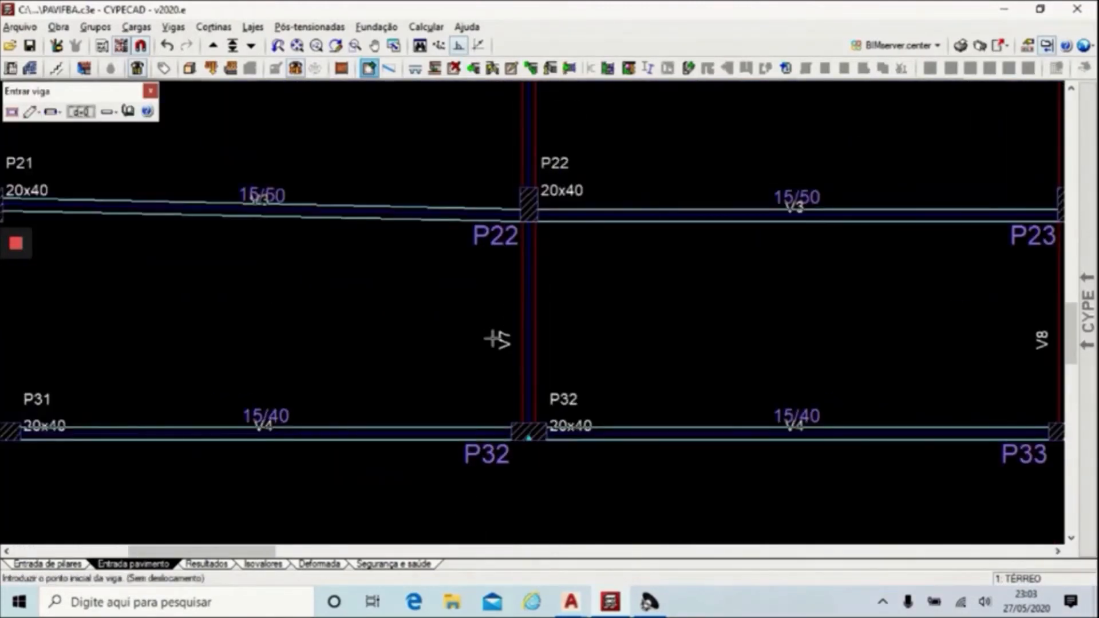
right_click(493, 338)
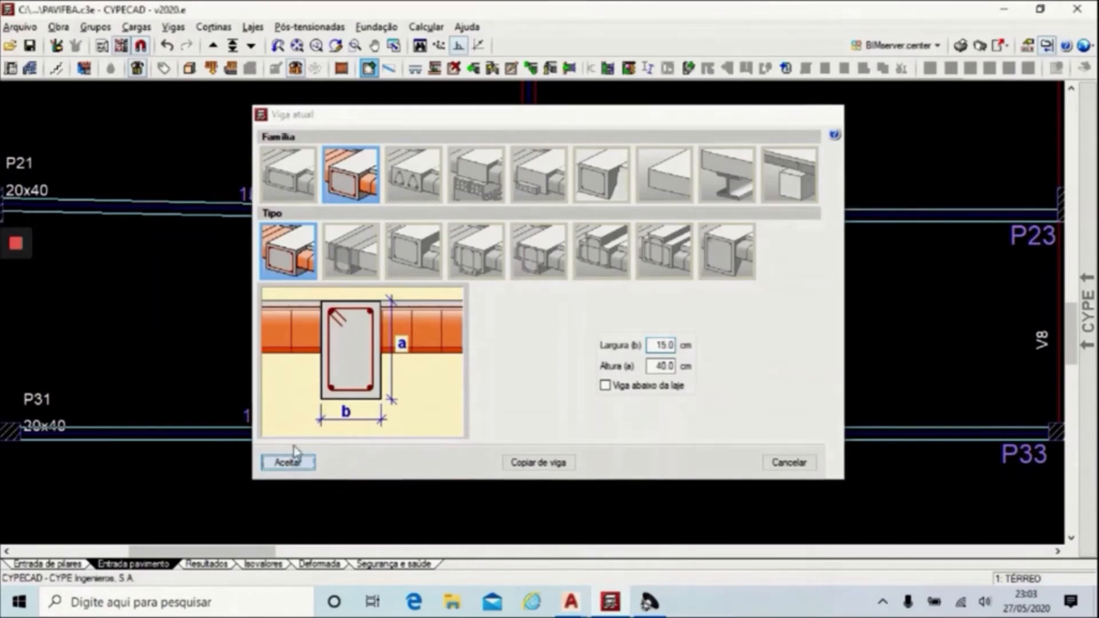
left_click(288, 462)
left_click(140, 45)
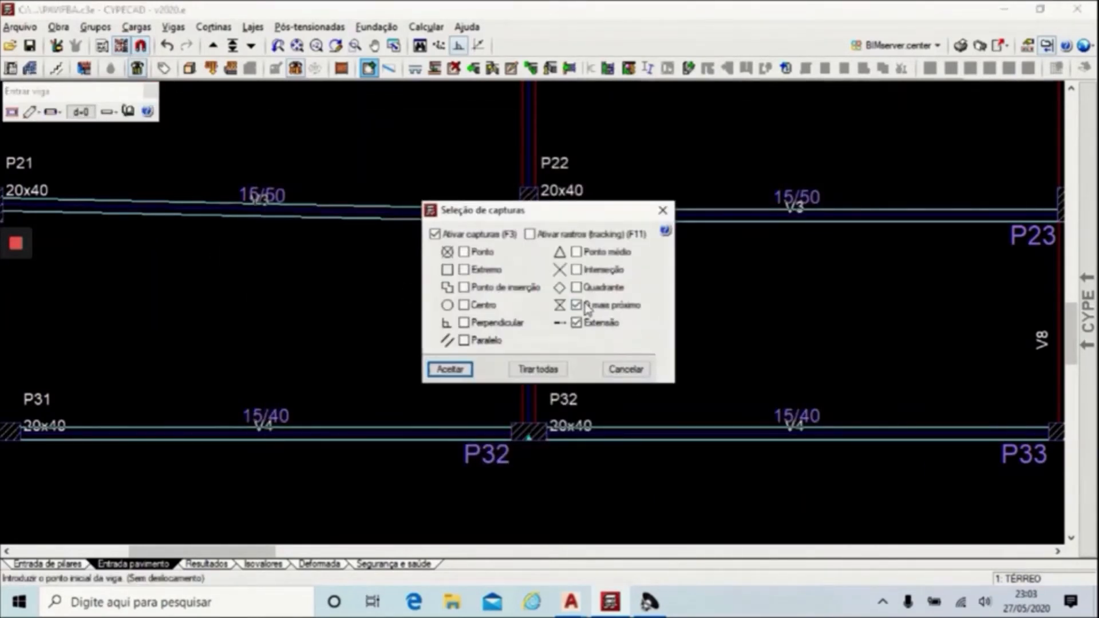
left_click(460, 370)
left_click(528, 433)
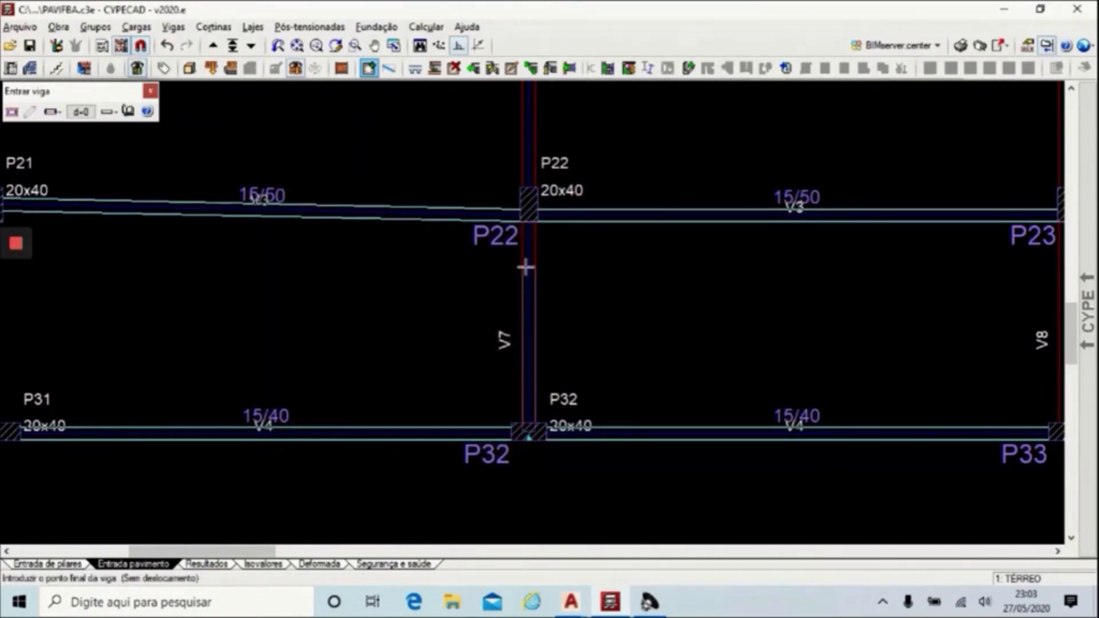
Finish the V7 beam by placing its end point at pillar P2 on the upper edge of the floor plan.
scroll(517, 261, "down", 5)
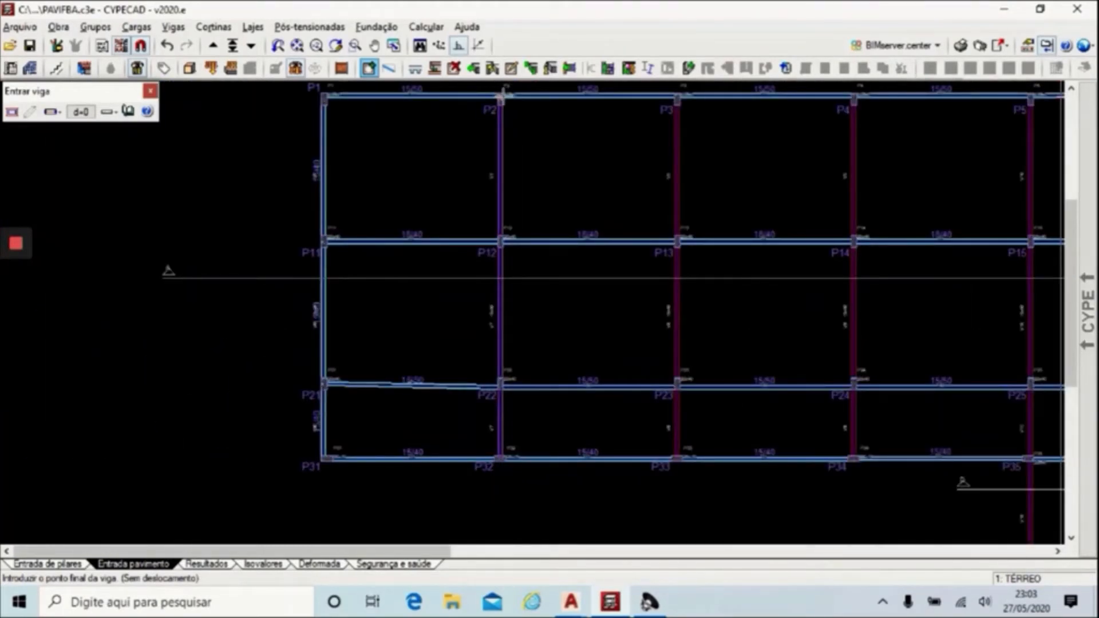
left_click(502, 96)
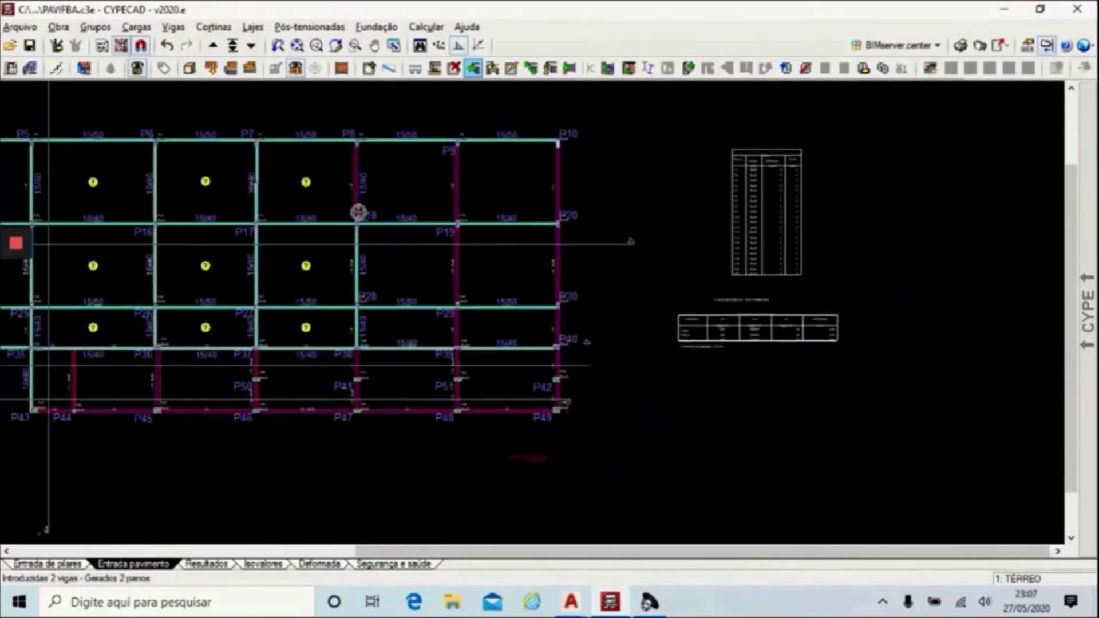
Insert a short 15 x 40 cm beam segment along V20 just above pillar P39 and adjust it to the reference outline.
scroll(359, 213, "up", 1)
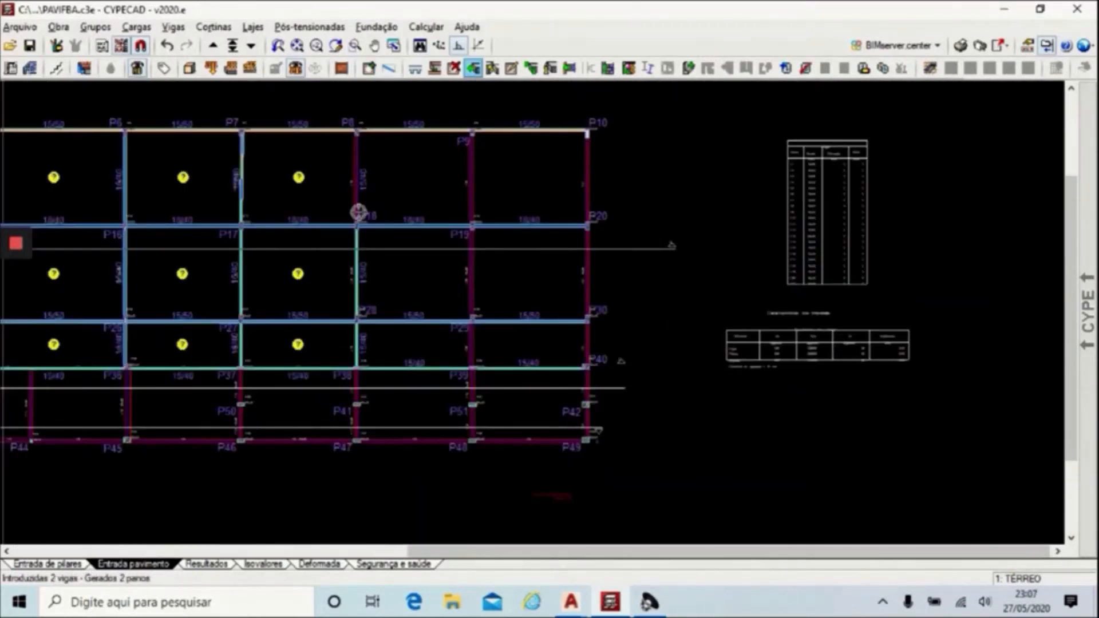
mouse_move(1087, 312)
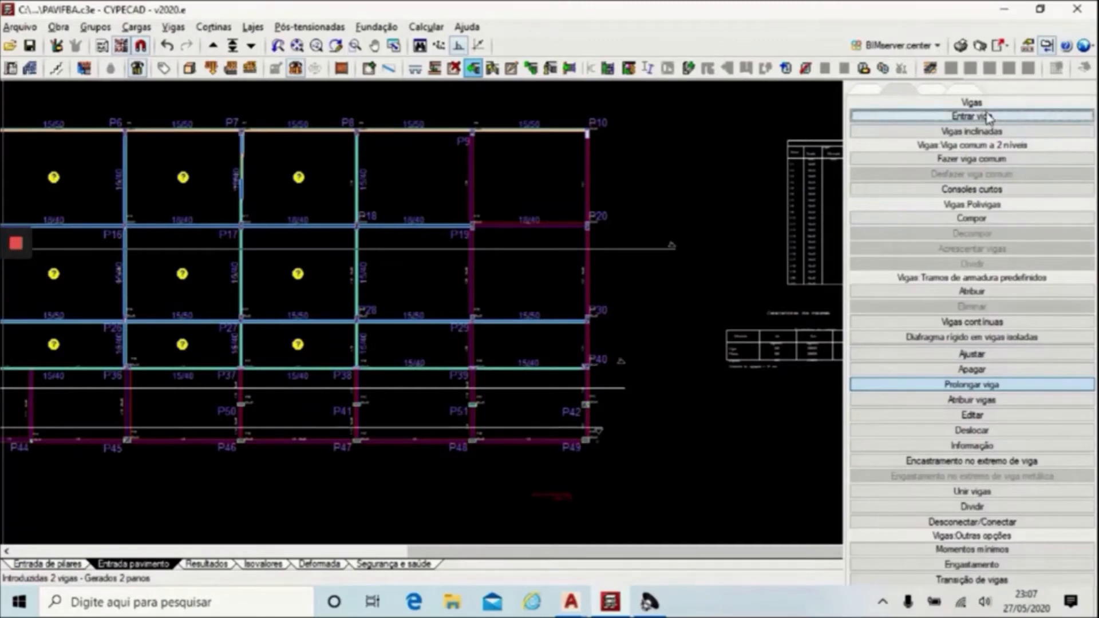
left_click(967, 115)
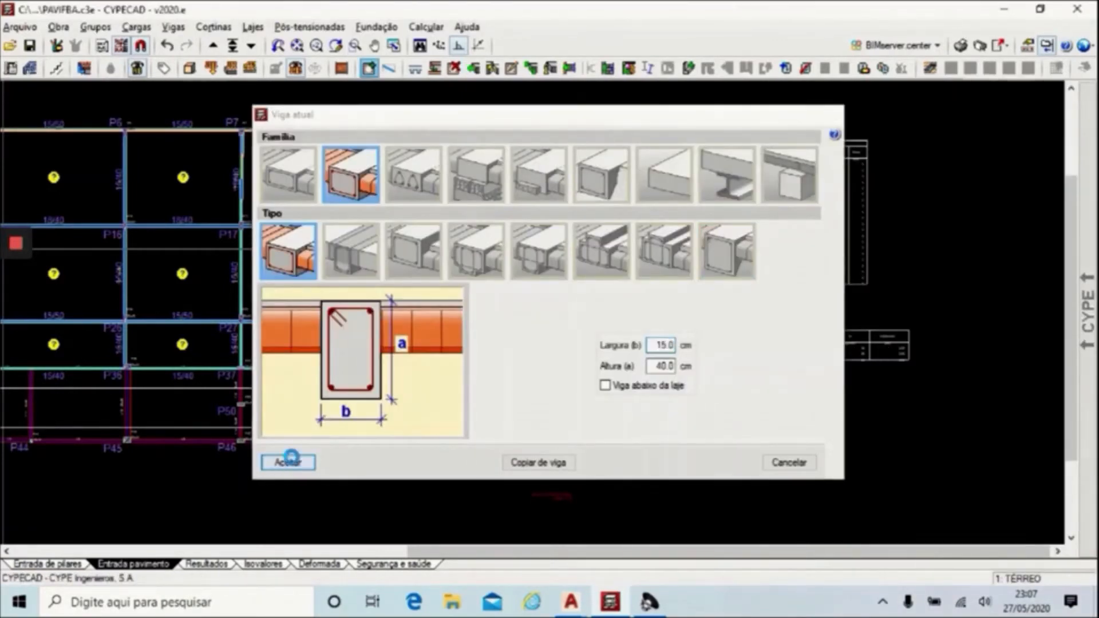
left_click(288, 463)
scroll(458, 407, "up", 4)
scroll(546, 293, "up", 3)
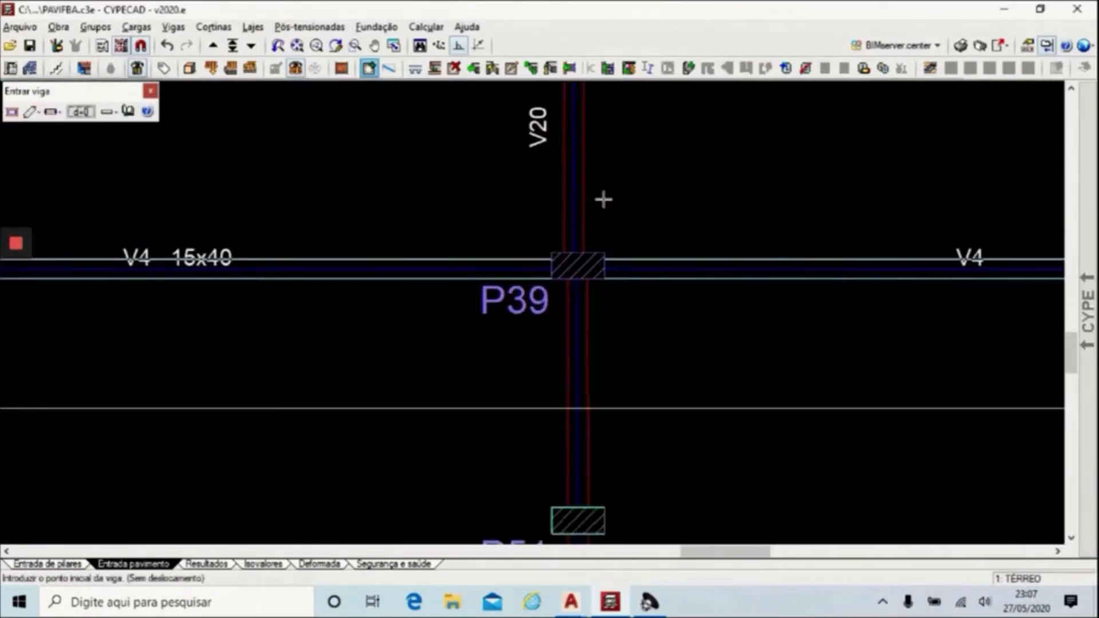
left_click(558, 227)
Extend the short V20 beam segment down to pillar P39 and up to pillar P9.
mouse_move(1087, 312)
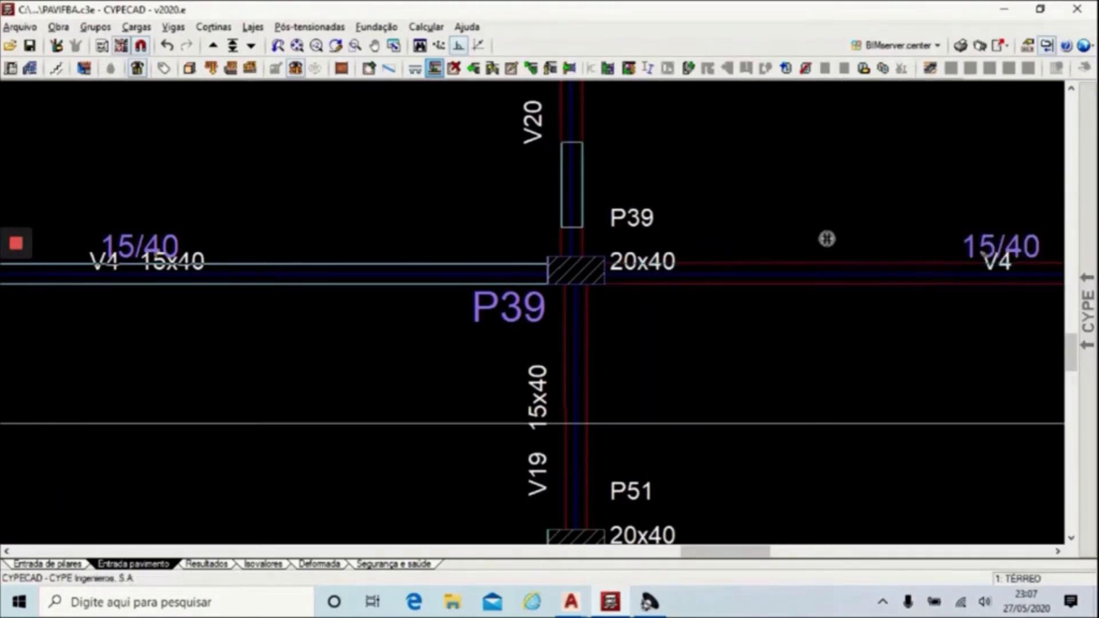
left_click(985, 385)
left_click(580, 198)
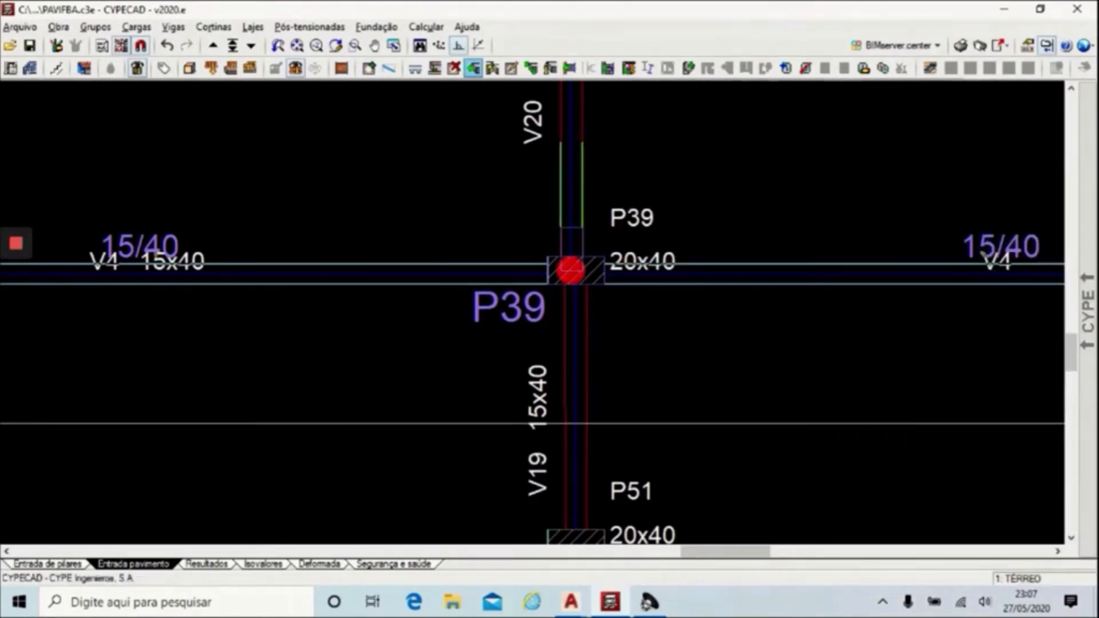
left_click(574, 266)
scroll(576, 450, "down", 1)
scroll(601, 502, "down", 6)
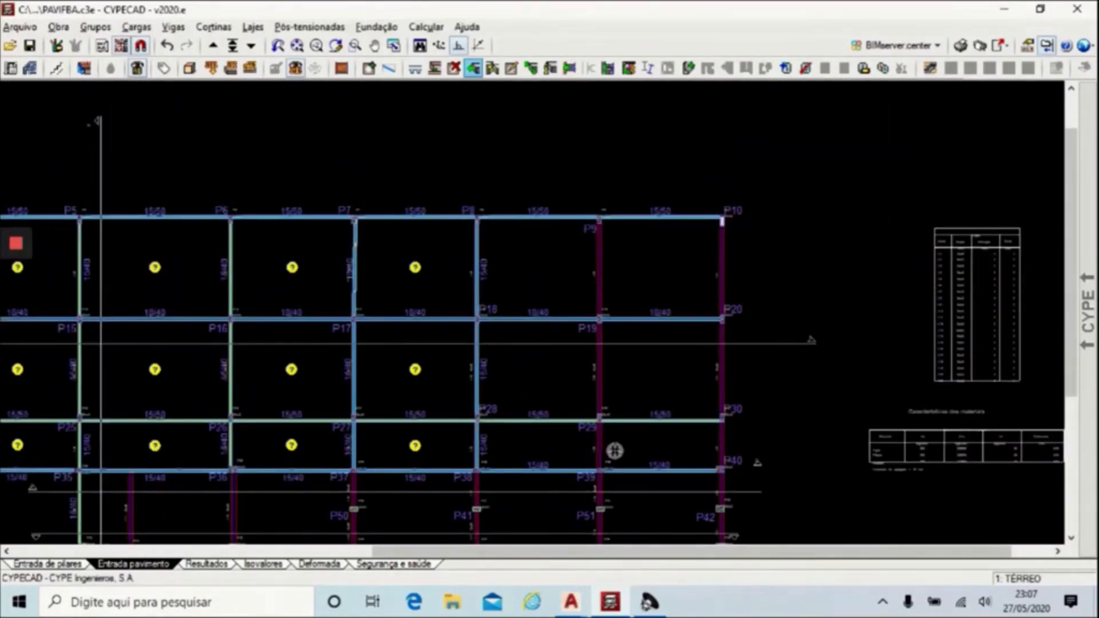
mouse_move(1086, 310)
left_click(1011, 385)
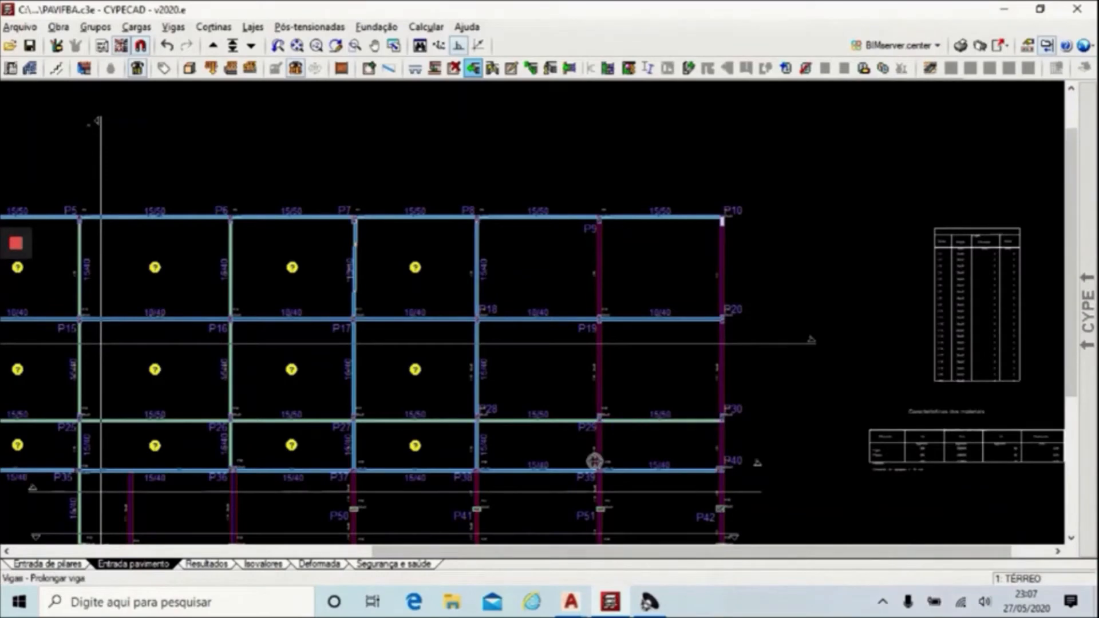
left_click(595, 462)
left_click(600, 219)
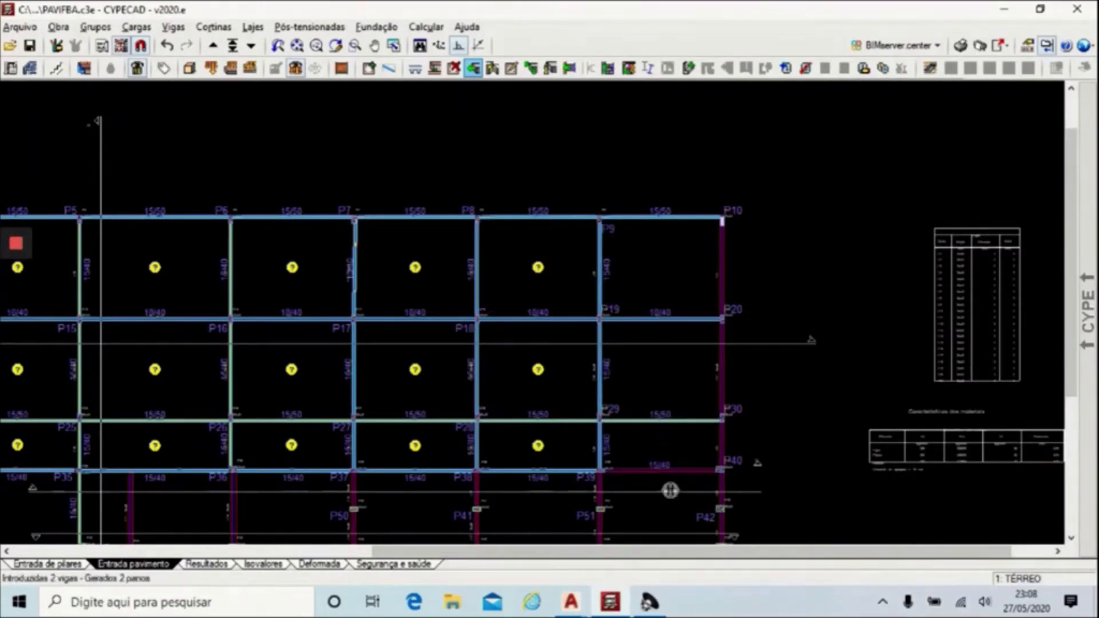
Insert a short 15 x 40 cm beam segment along V21 between pillars P30 and P40 and adjust it to the reference outline.
scroll(716, 510, "up", 2)
scroll(730, 512, "up", 3)
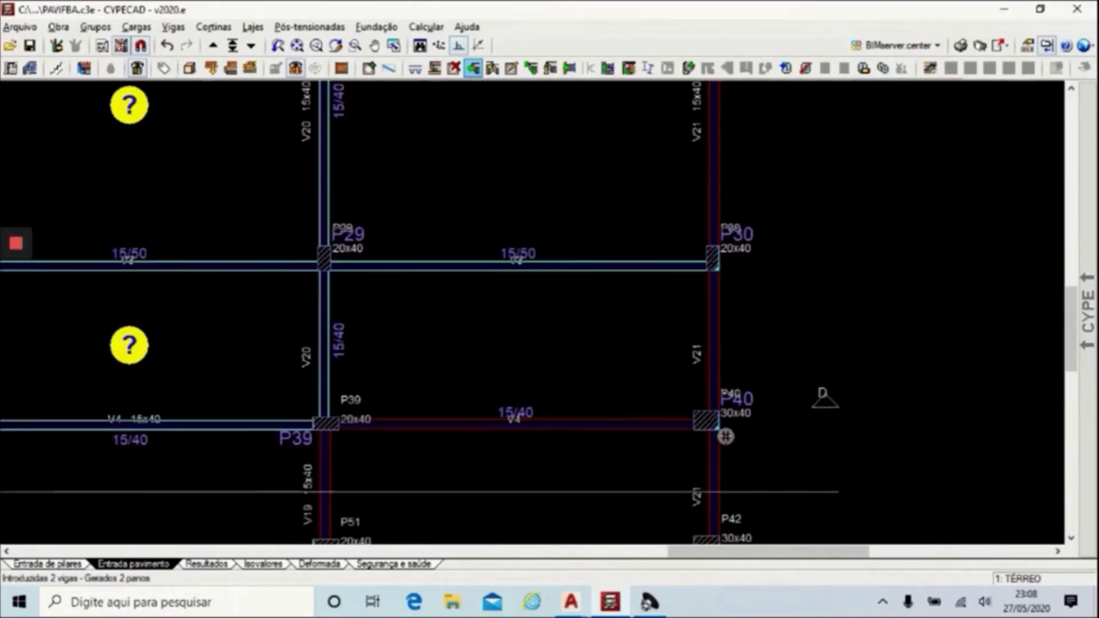
mouse_move(1087, 312)
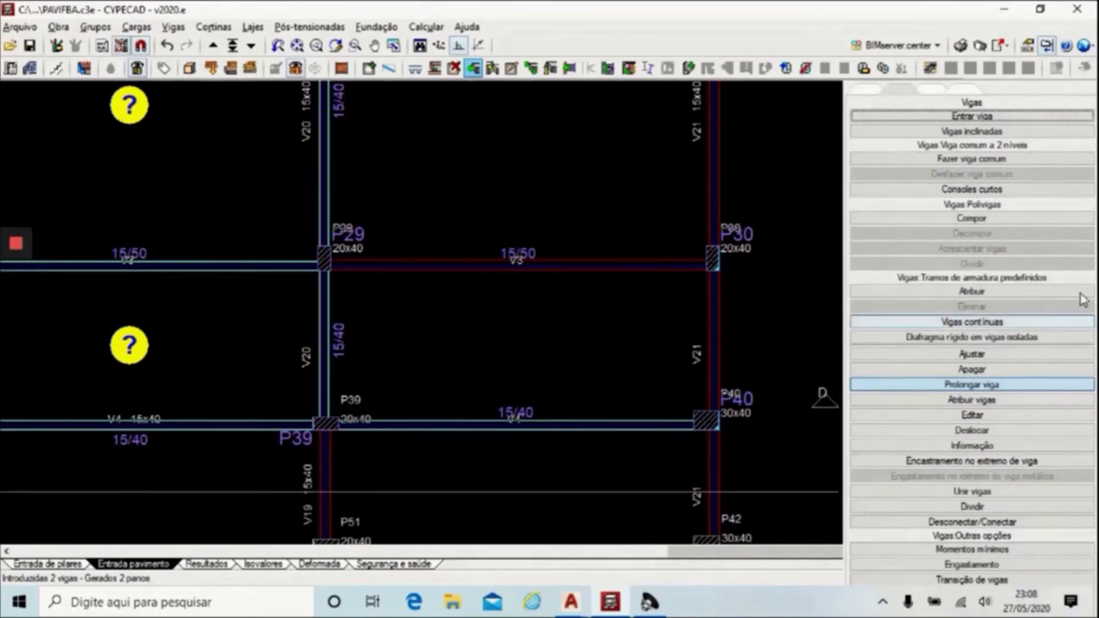
left_click(991, 117)
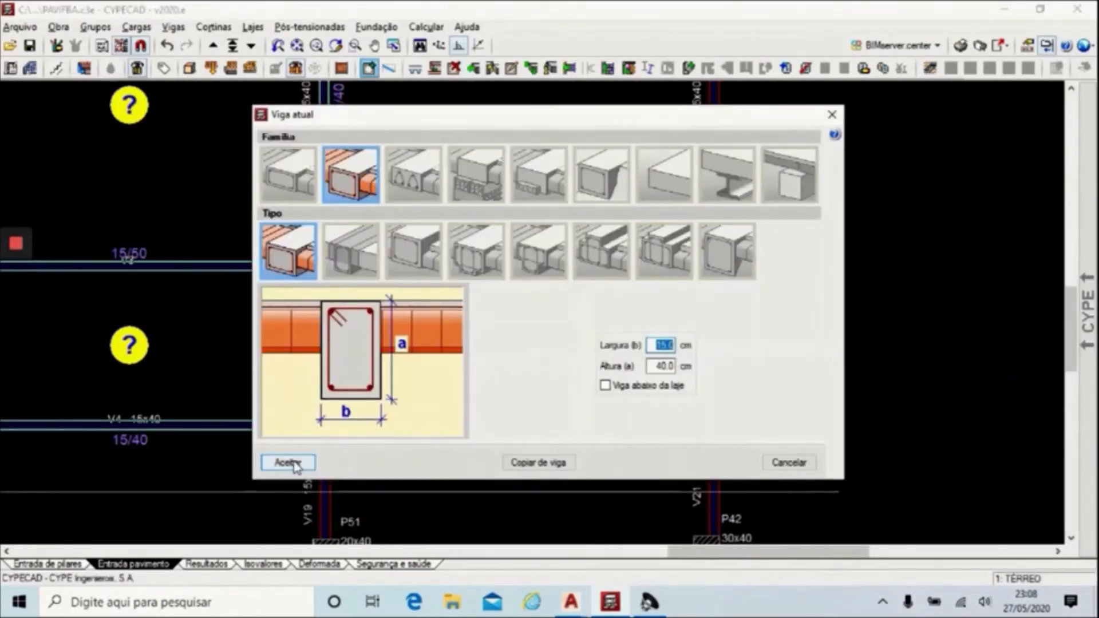
left_click(288, 462)
left_click(709, 365)
left_click(710, 322)
mouse_move(1086, 385)
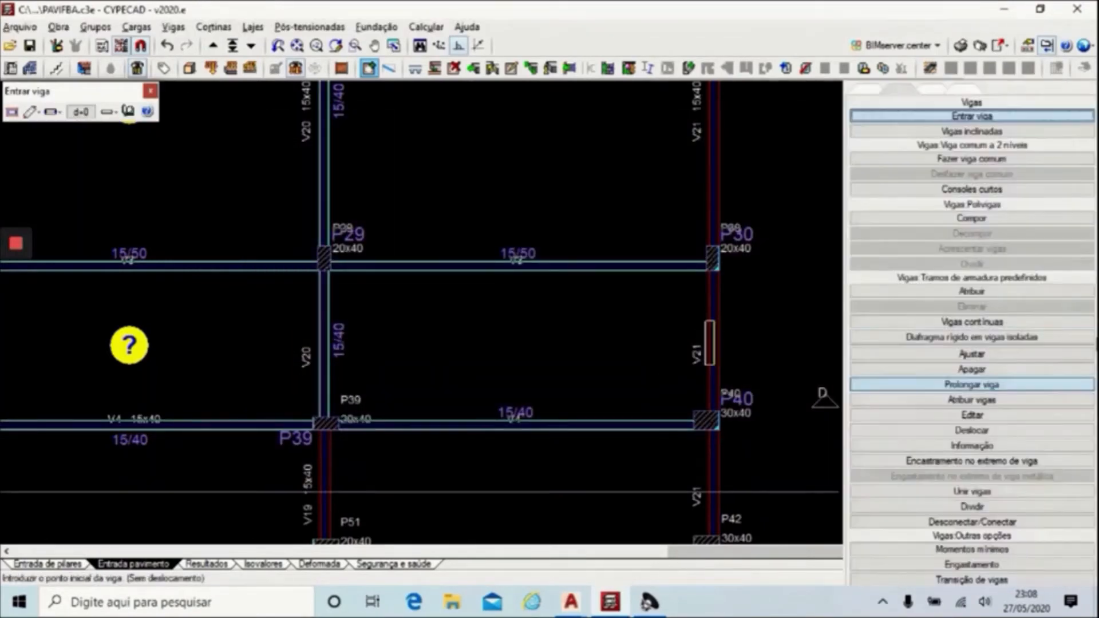
left_click(1001, 353)
left_click(725, 340)
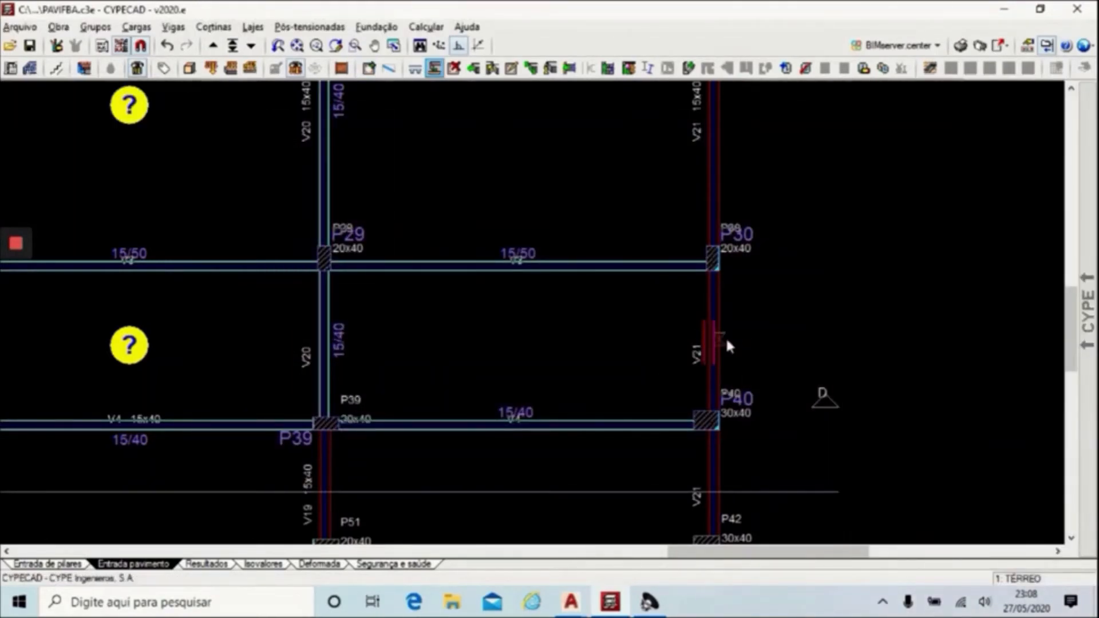
Extend the short V21 beam segment down to pillar P40 and up to pillar P10.
mouse_move(1085, 329)
left_click(979, 385)
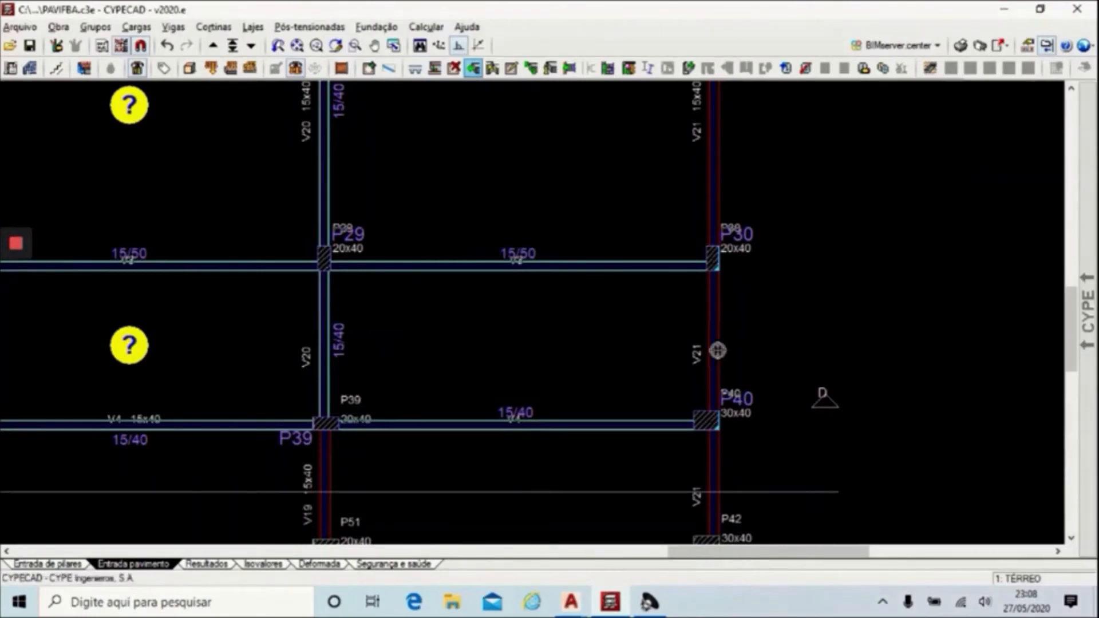
scroll(690, 473, "down", 3)
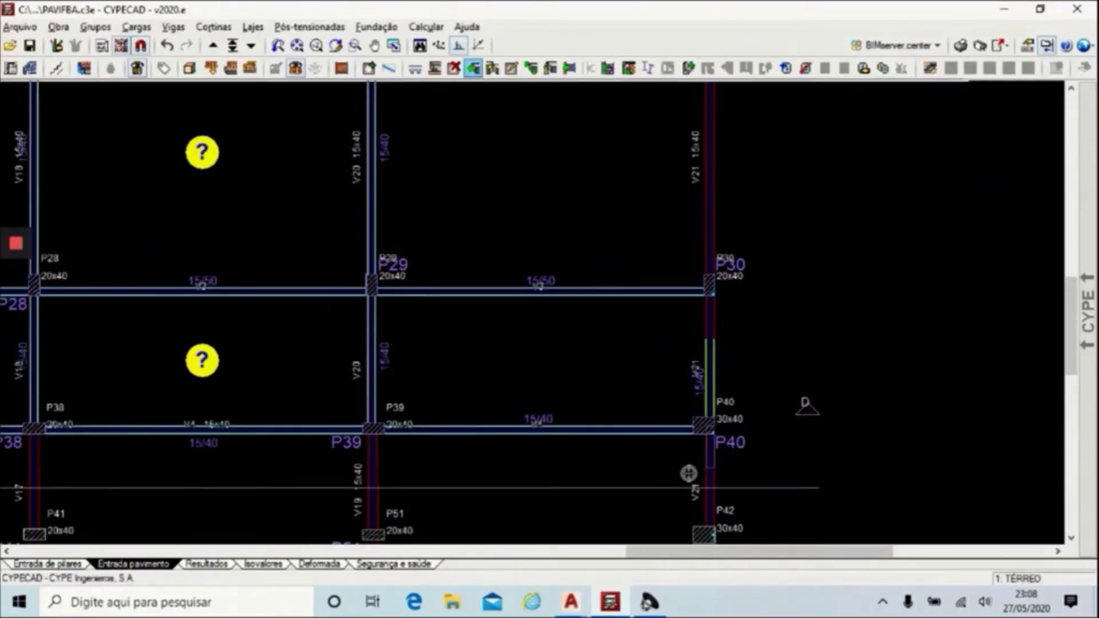
scroll(737, 247, "down", 2)
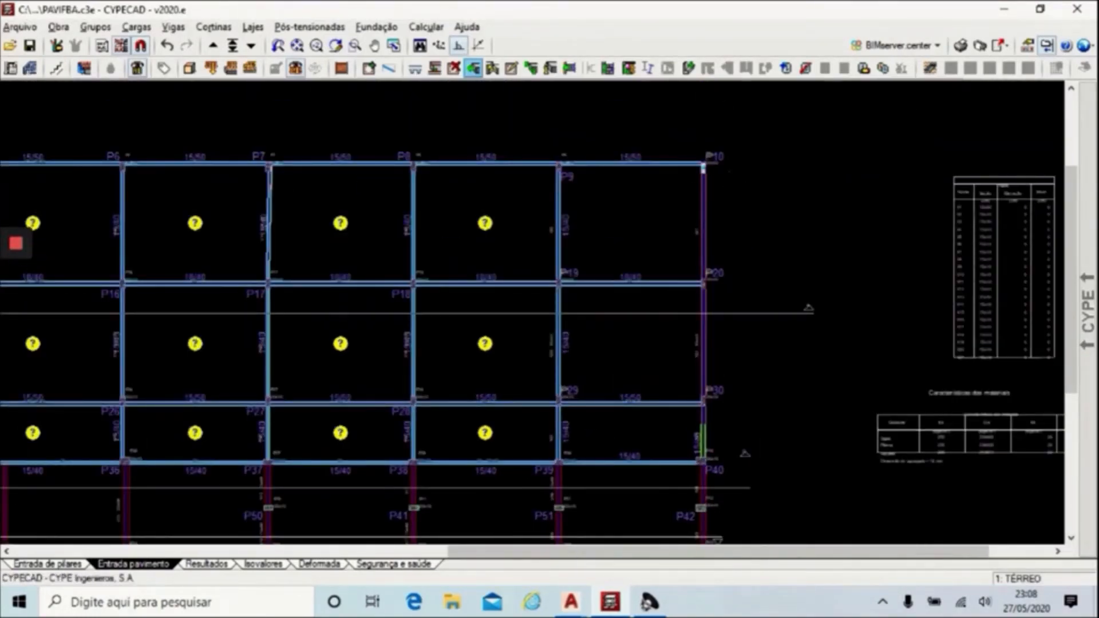
left_click(703, 167)
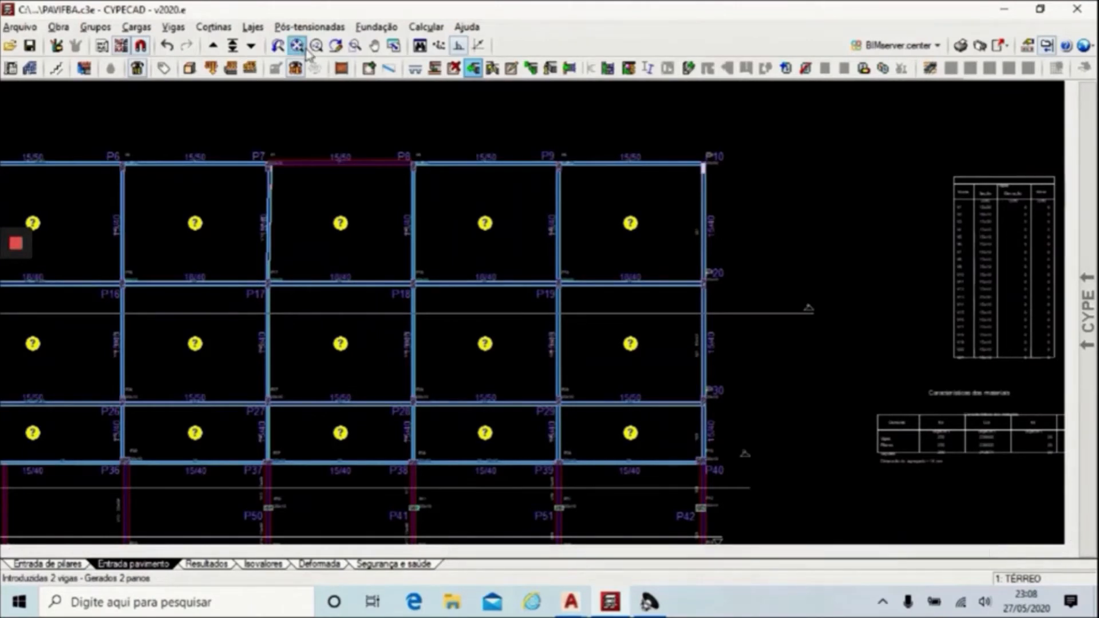
Delete the beam between pillars P35 and P43.
left_click(298, 46)
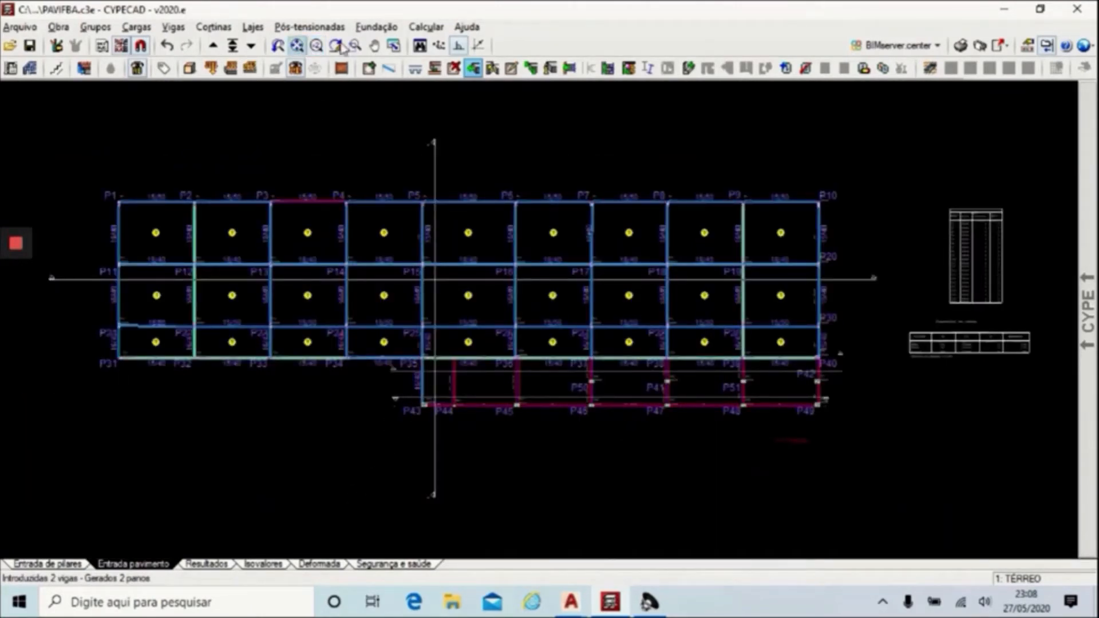
left_click_drag(373, 314, 537, 430)
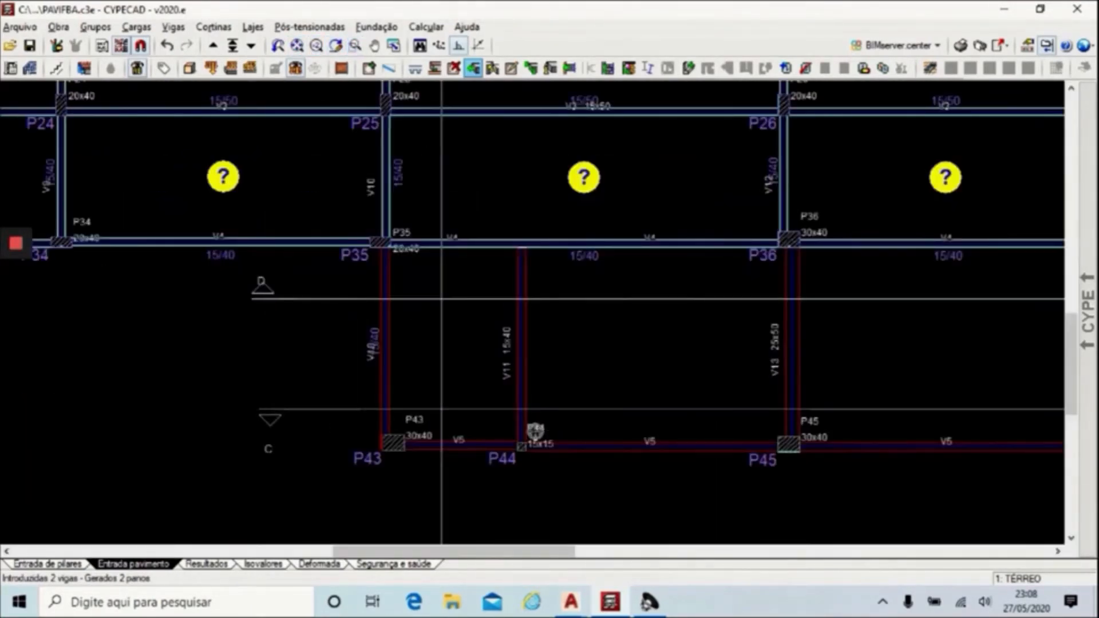
mouse_move(1080, 277)
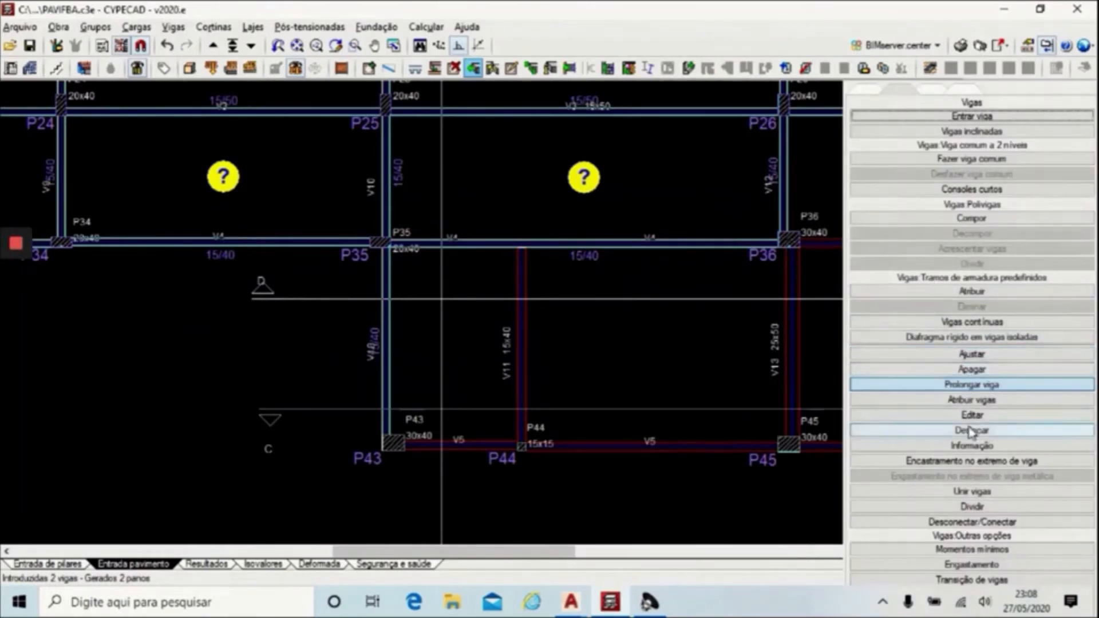
left_click(973, 369)
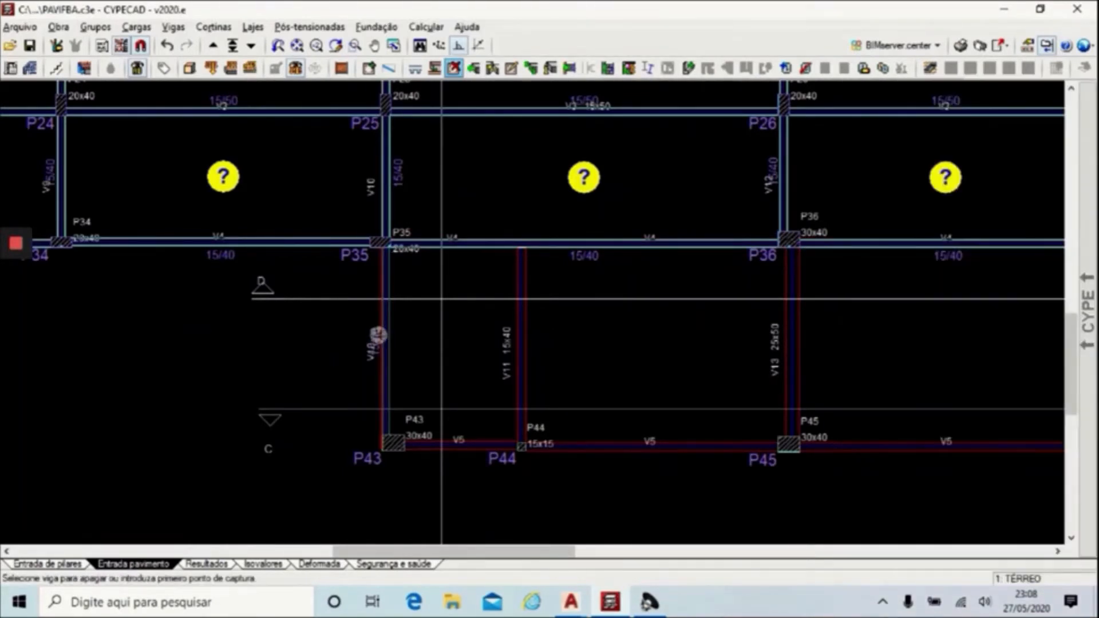
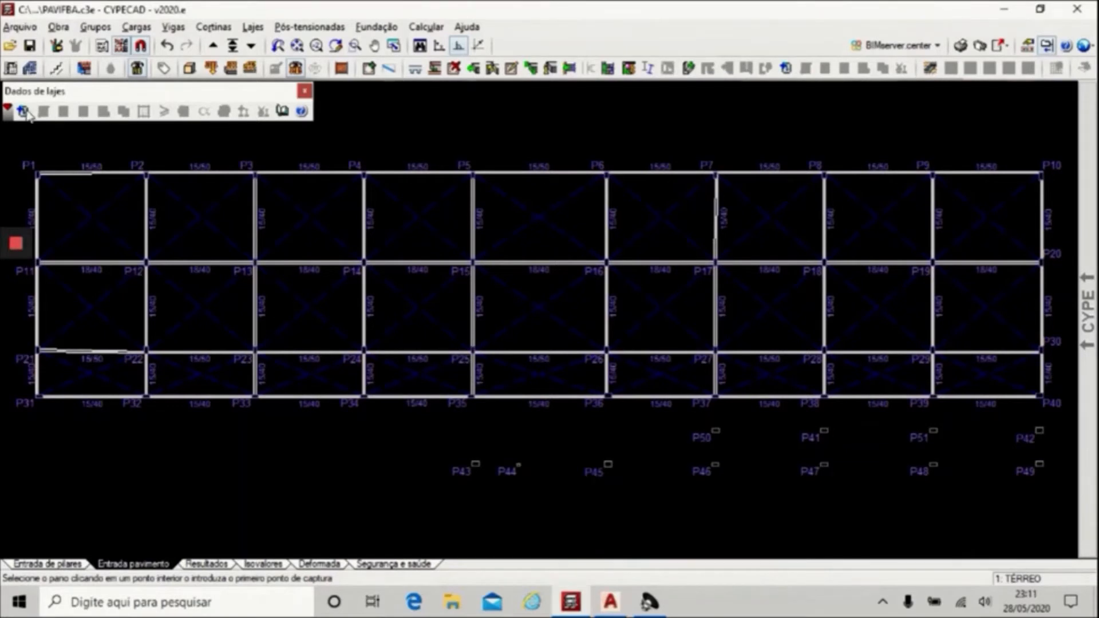
Configure the slab data as a solid slab (Lajes maciças) 15 cm thick with reinforcement parallel to a beam.
left_click(23, 112)
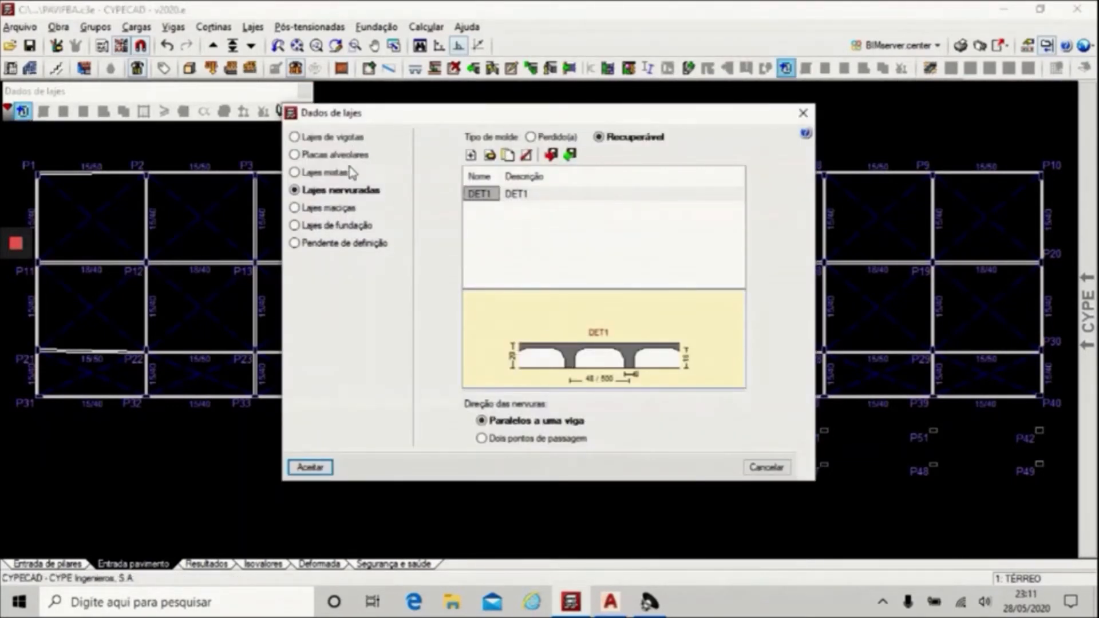
left_click(332, 208)
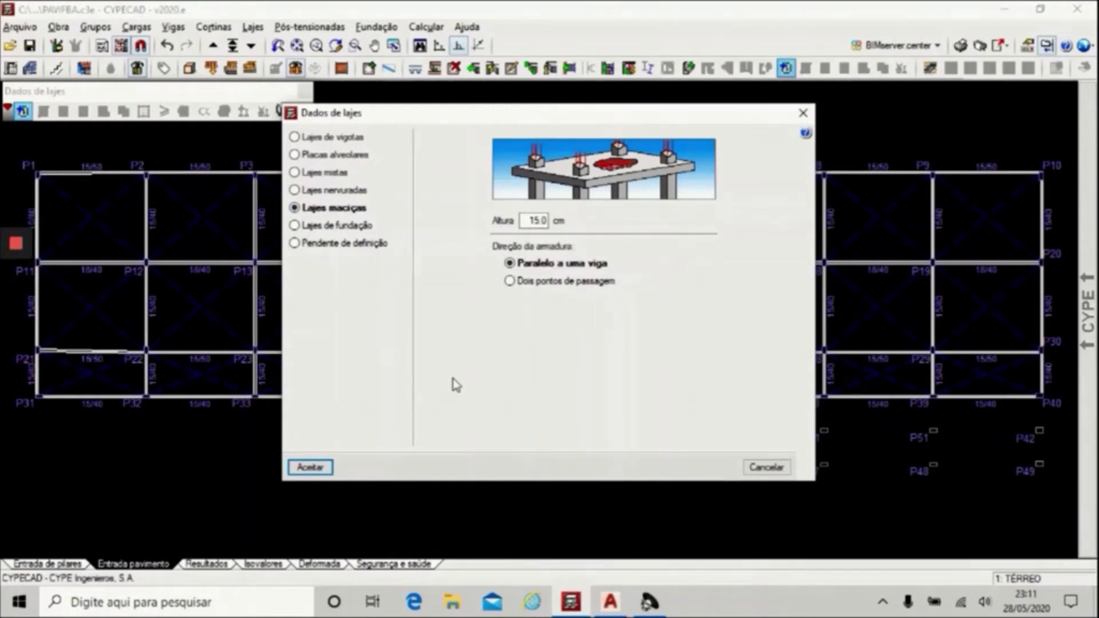
left_click(309, 467)
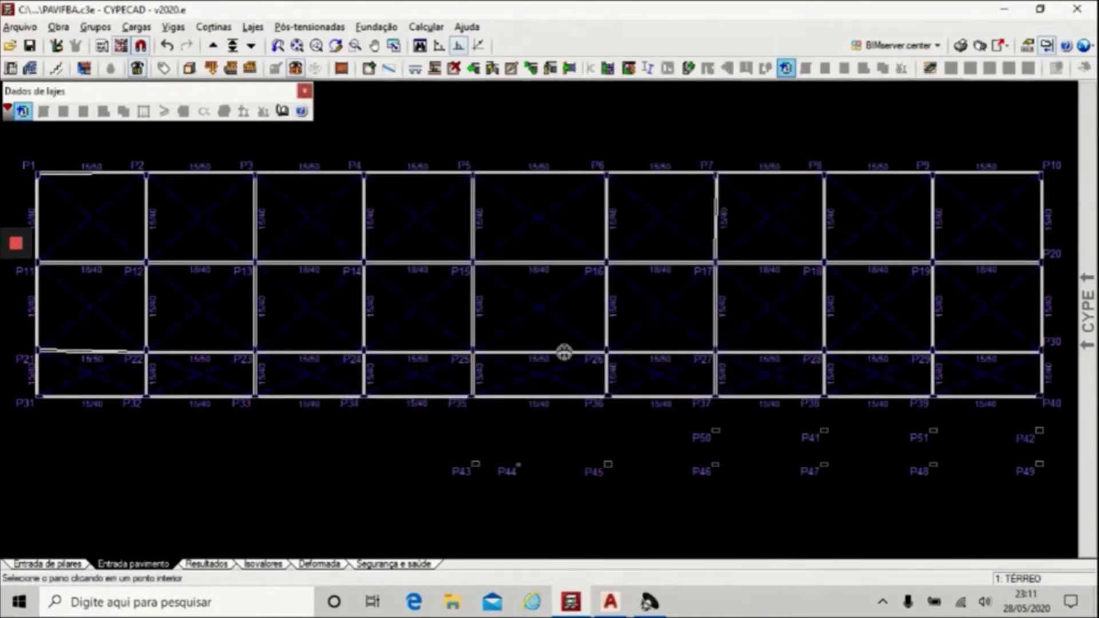
Assign the solid slab to the three panels of the first bay, from P1–P2 down to P31–P32, setting each reinforcement direction.
left_click(694, 347)
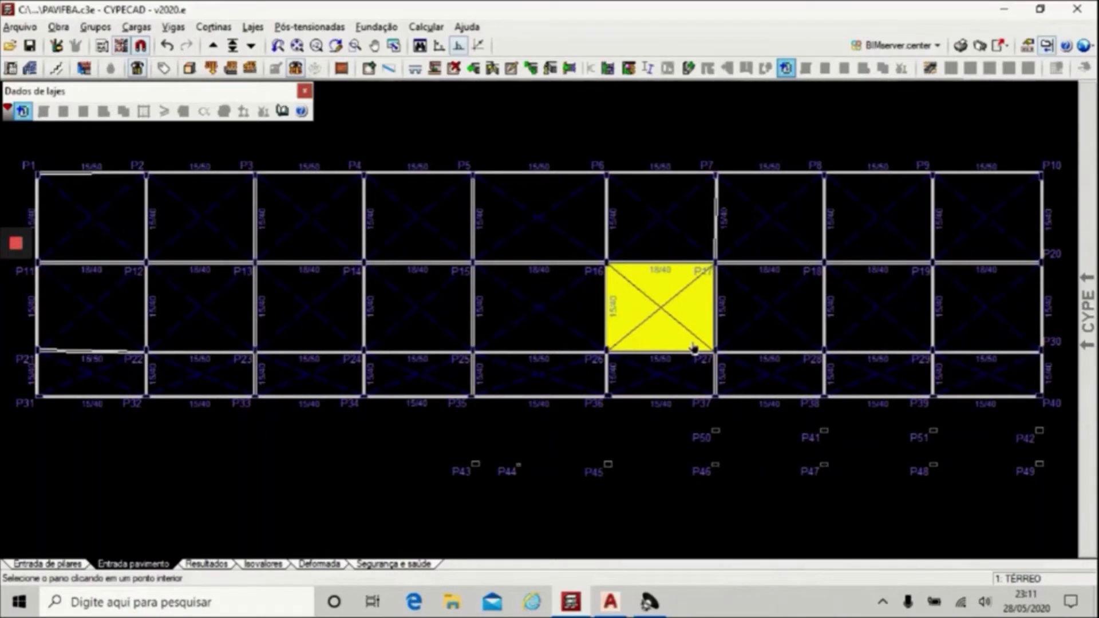
scroll(810, 398, "down", 1)
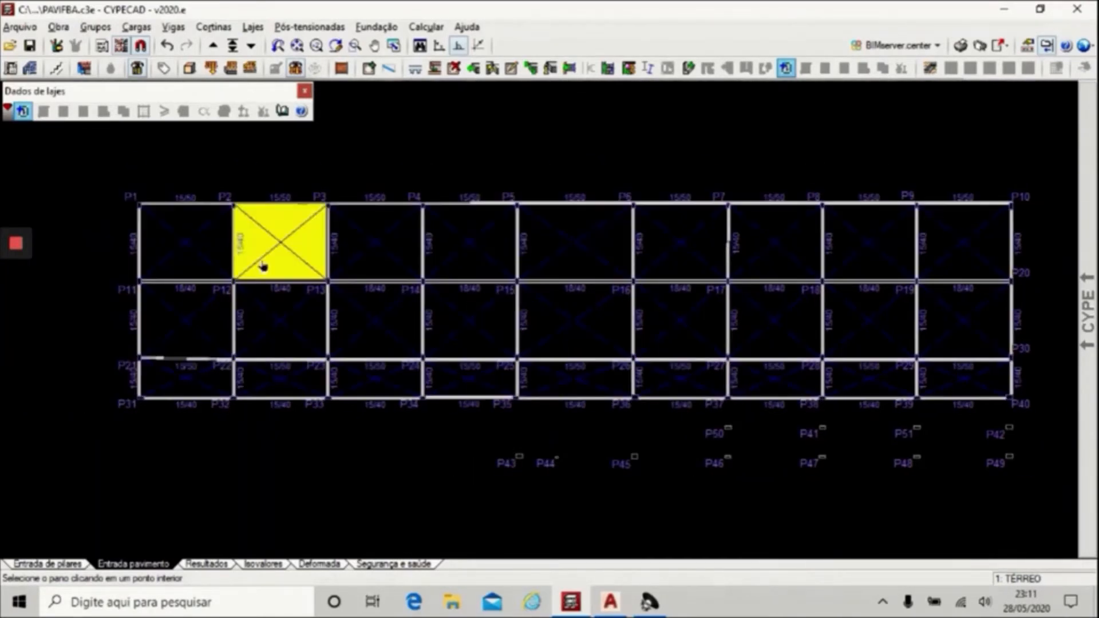
left_click(184, 238)
left_click(190, 256)
left_click(194, 328)
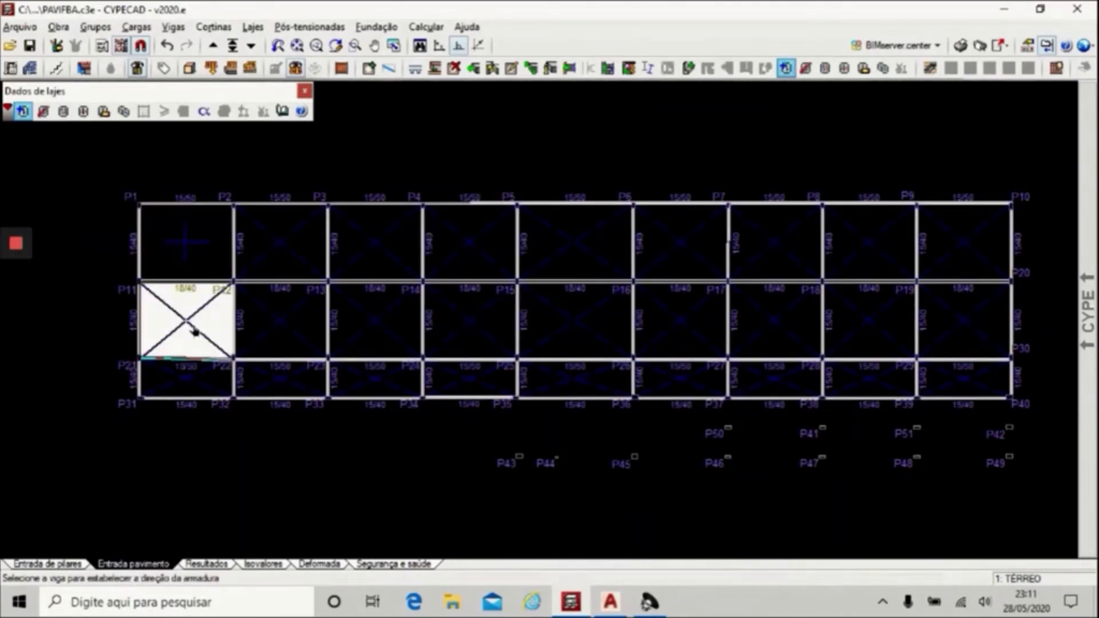
left_click(194, 328)
left_click(193, 328)
left_click(188, 382)
left_click(195, 385)
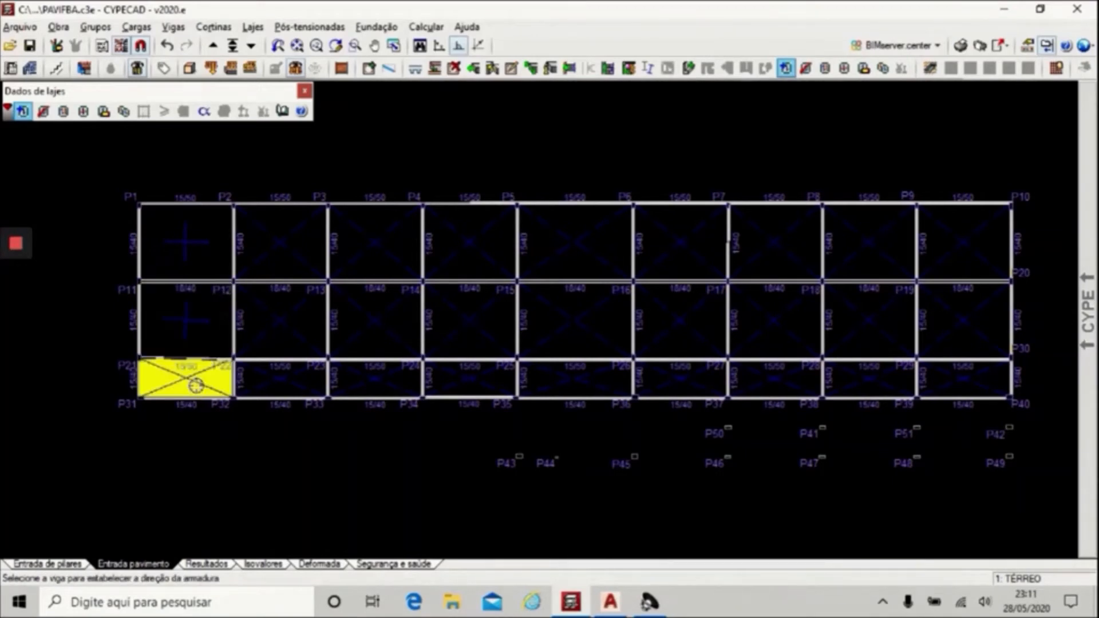
left_click(198, 386)
Assign the solid slab to the three panels of the second bay, from P32–P33 up to P2–P3, setting each reinforcement direction.
left_click(277, 385)
left_click(283, 384)
left_click(284, 322)
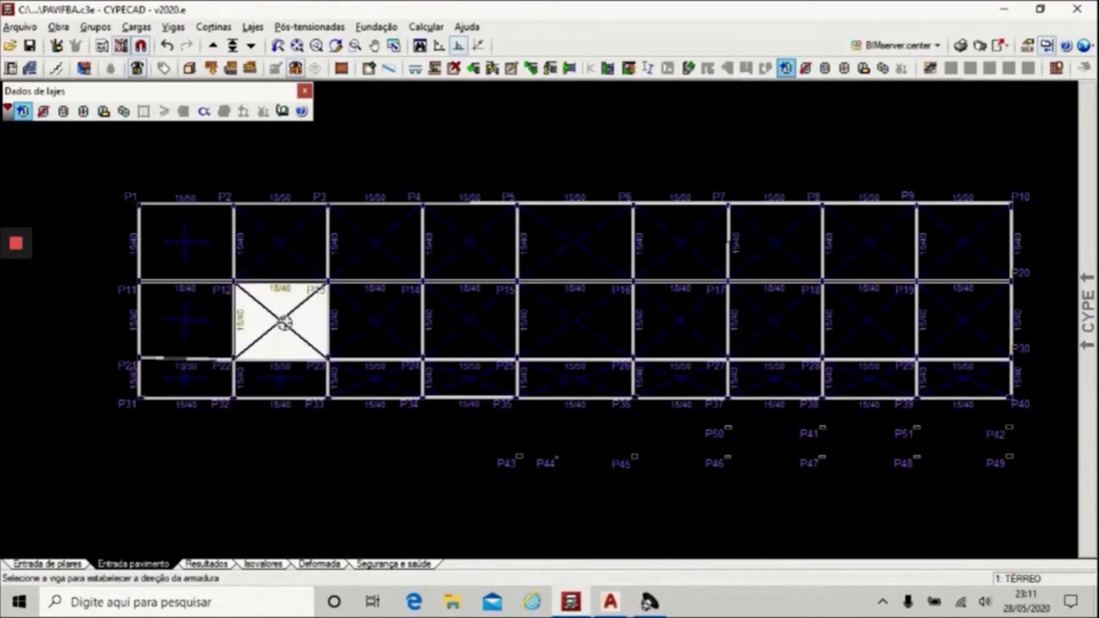
left_click(285, 319)
left_click(281, 257)
left_click(281, 256)
Assign the solid slab to the three panels of the third bay, from P3–P4 down to P33–P34, setting each reinforcement direction.
left_click(359, 246)
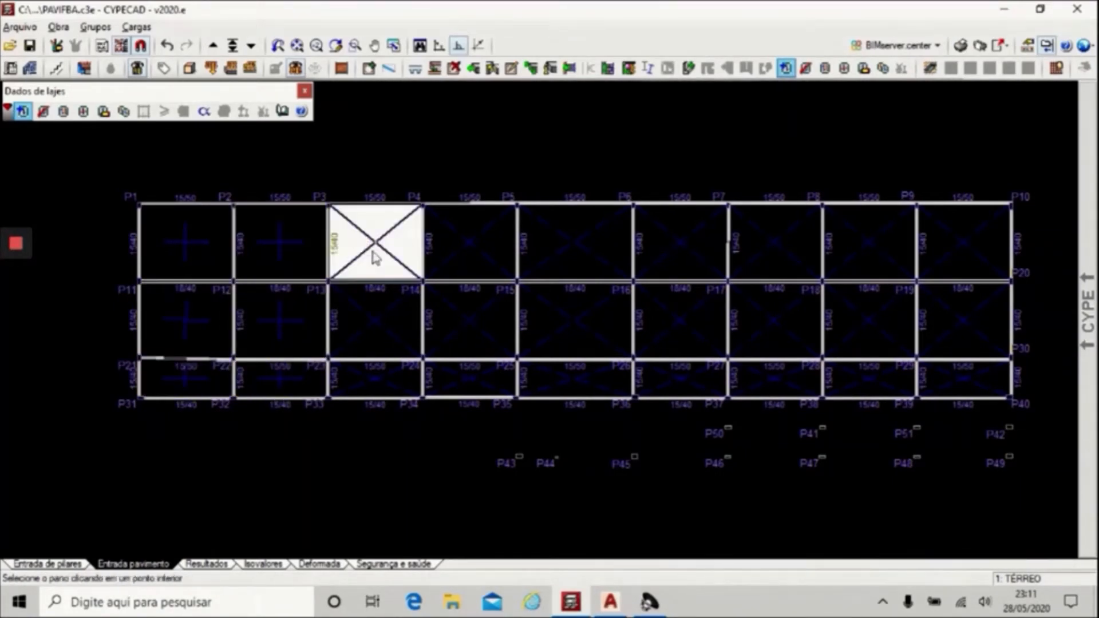
left_click(373, 256)
left_click(369, 316)
left_click(373, 324)
left_click(376, 372)
left_click(384, 384)
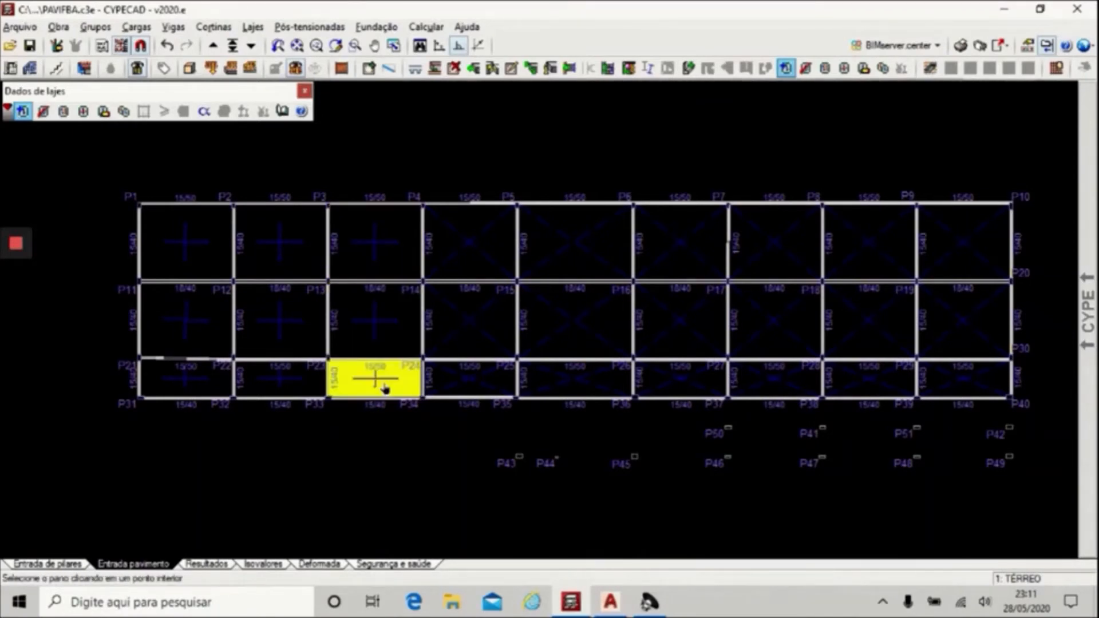
Assign the solid slab to the three panels of the fourth bay, from P34–P35 up to P4–P5, setting each reinforcement direction.
left_click(466, 375)
left_click(480, 375)
left_click(459, 337)
left_click(460, 337)
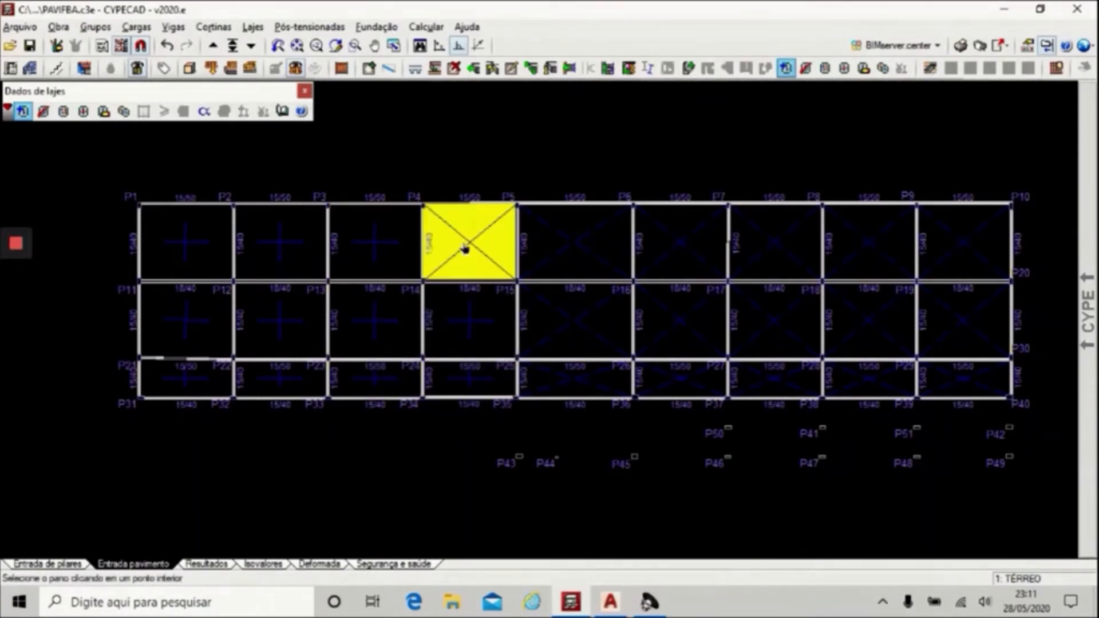
left_click(466, 248)
left_click(472, 253)
Assign the solid slab to the three panels of the fifth bay, from P5–P6 down to P35–P36, setting each reinforcement direction.
left_click(560, 257)
left_click(578, 261)
left_click(578, 321)
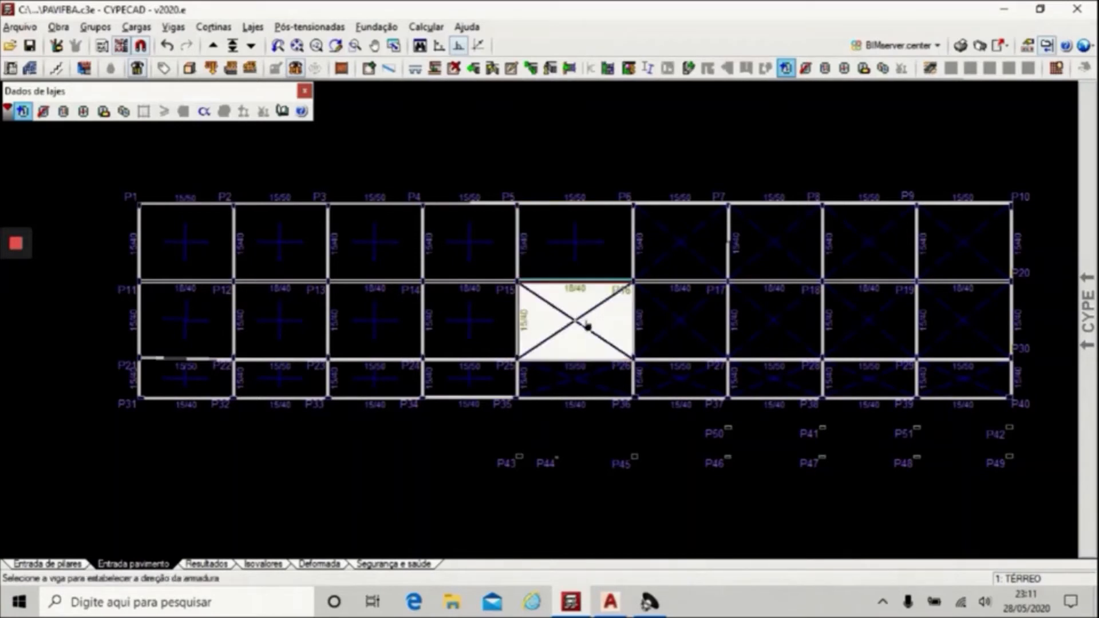
left_click(584, 343)
left_click(584, 379)
left_click(593, 382)
Assign the solid slab to the three panels of the sixth bay, from P36–P37 up to P6–P7, setting each reinforcement direction.
left_click(678, 394)
left_click(684, 389)
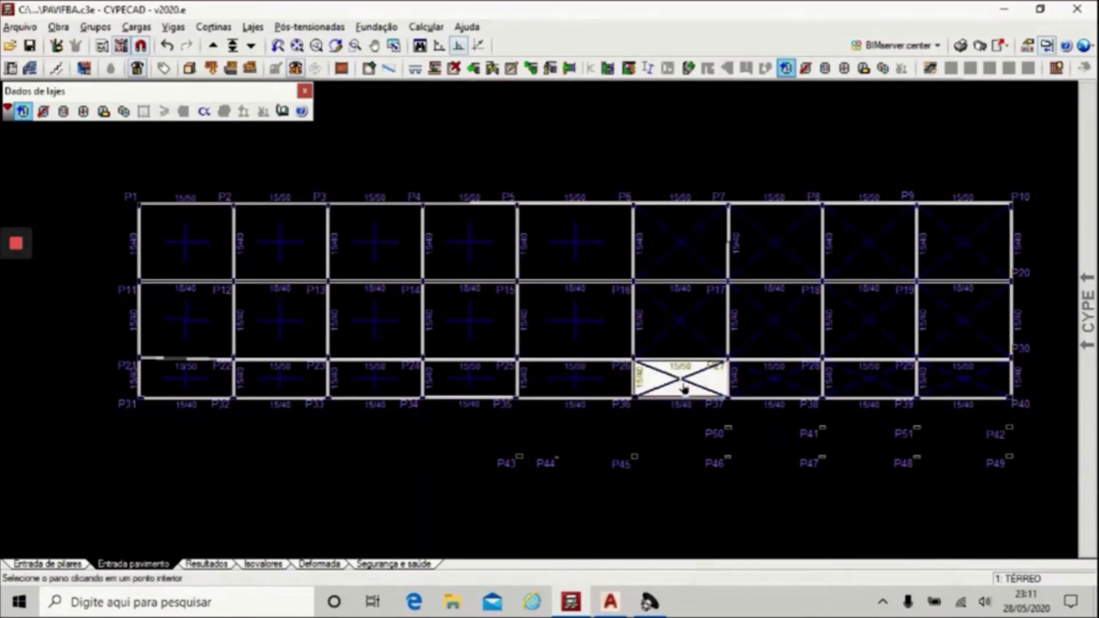
left_click(689, 324)
left_click(680, 321)
left_click(678, 253)
left_click(679, 253)
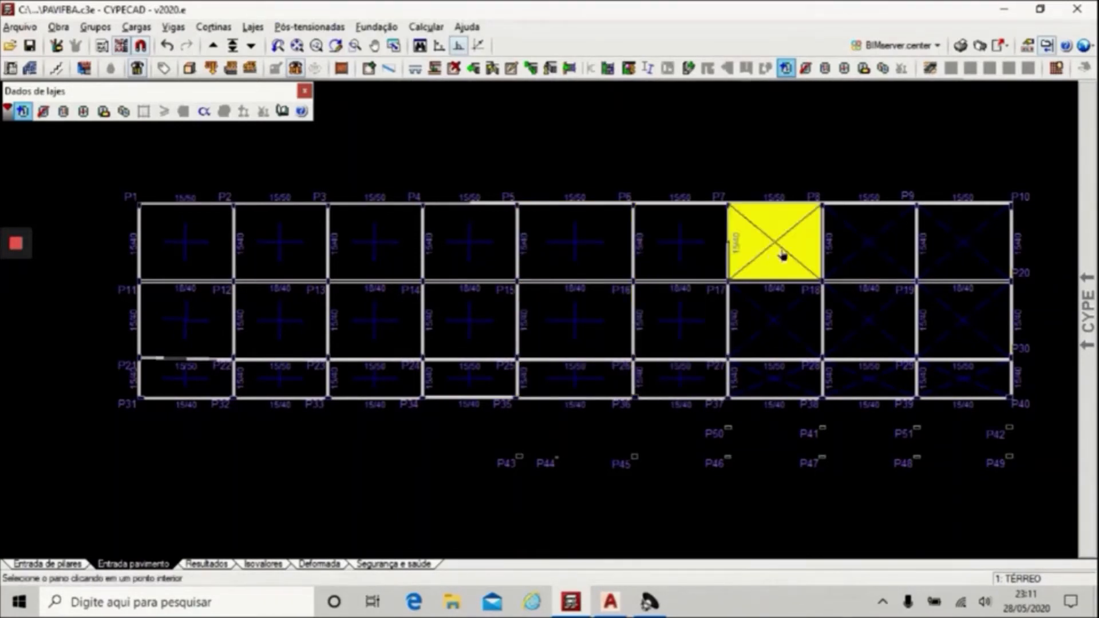
Assign the solid slab to the three panels of the seventh bay, from P7–P8 down to P37–P38, setting each reinforcement direction.
left_click(780, 250)
left_click(781, 247)
left_click(780, 315)
left_click(783, 319)
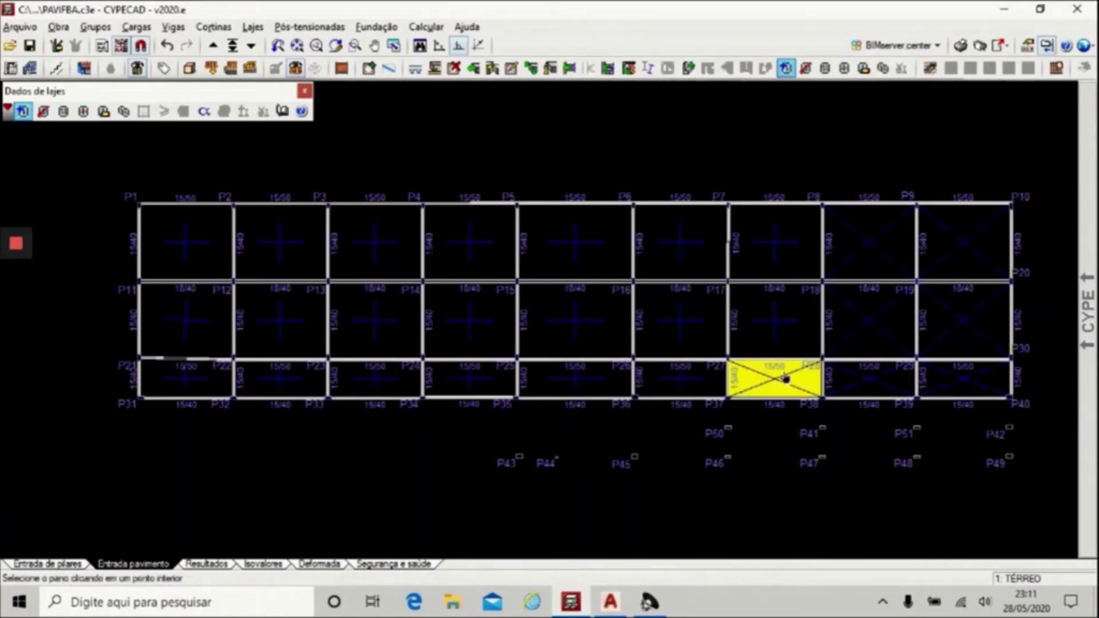
left_click(785, 379)
left_click(784, 378)
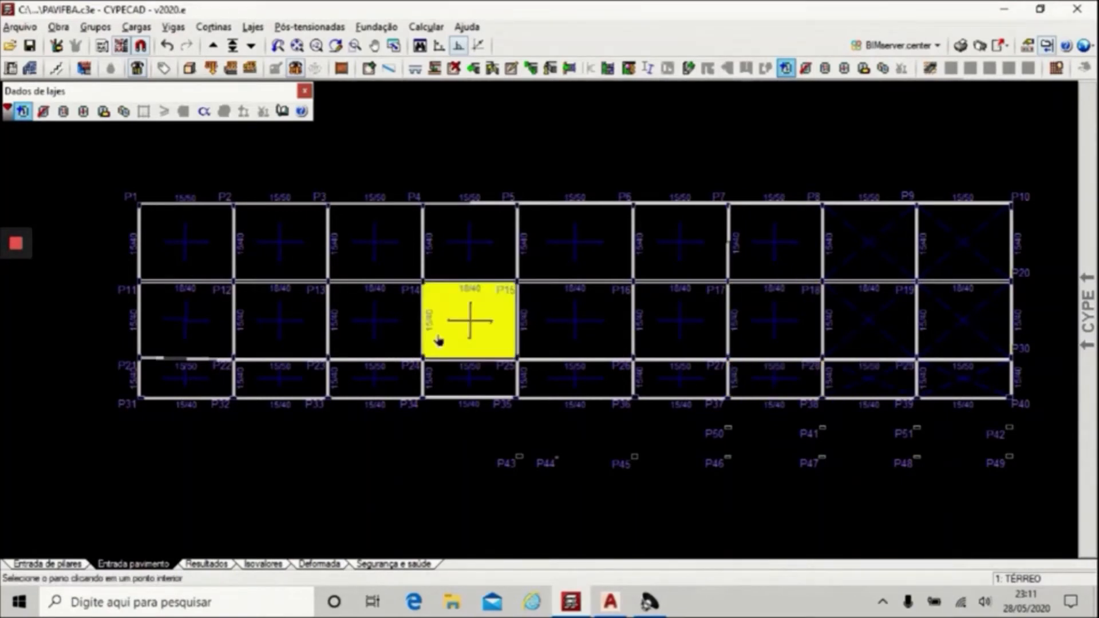
Assign the solid slab to the three panels of the eighth bay, from P38–P39 up to P8–P9, setting each reinforcement direction.
left_click(872, 382)
left_click(873, 382)
left_click(880, 326)
left_click(880, 326)
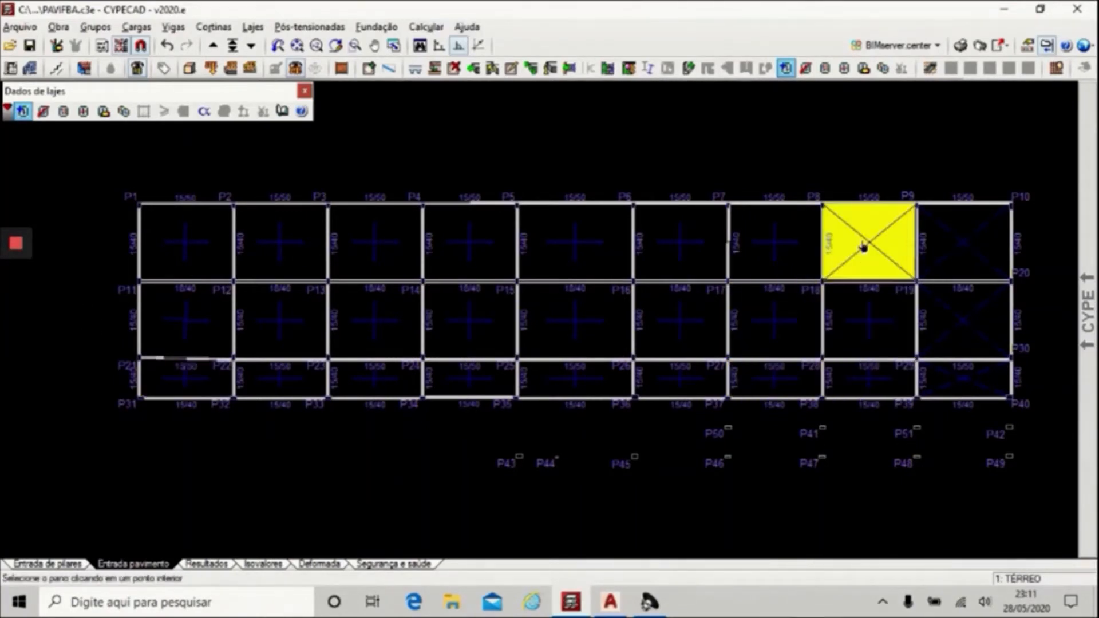
left_click(870, 256)
left_click(871, 258)
Assign the solid slab to the three panels of the ninth bay, from P9–P10 down to P39–P40, setting each reinforcement direction.
left_click(959, 256)
left_click(960, 258)
left_click(955, 312)
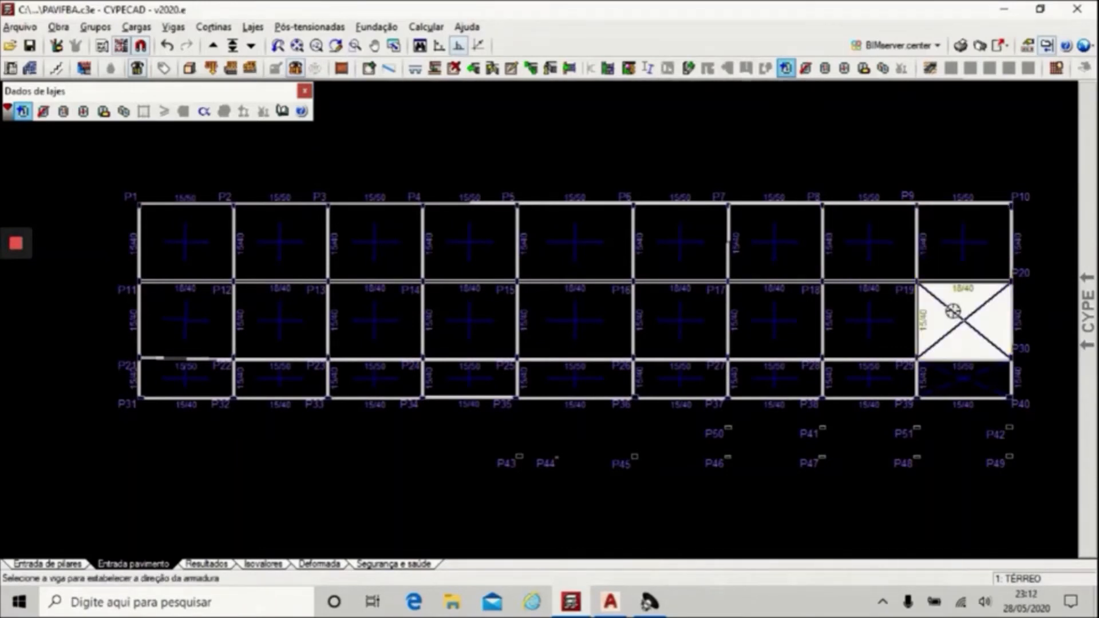
left_click(956, 325)
left_click(961, 375)
left_click(964, 382)
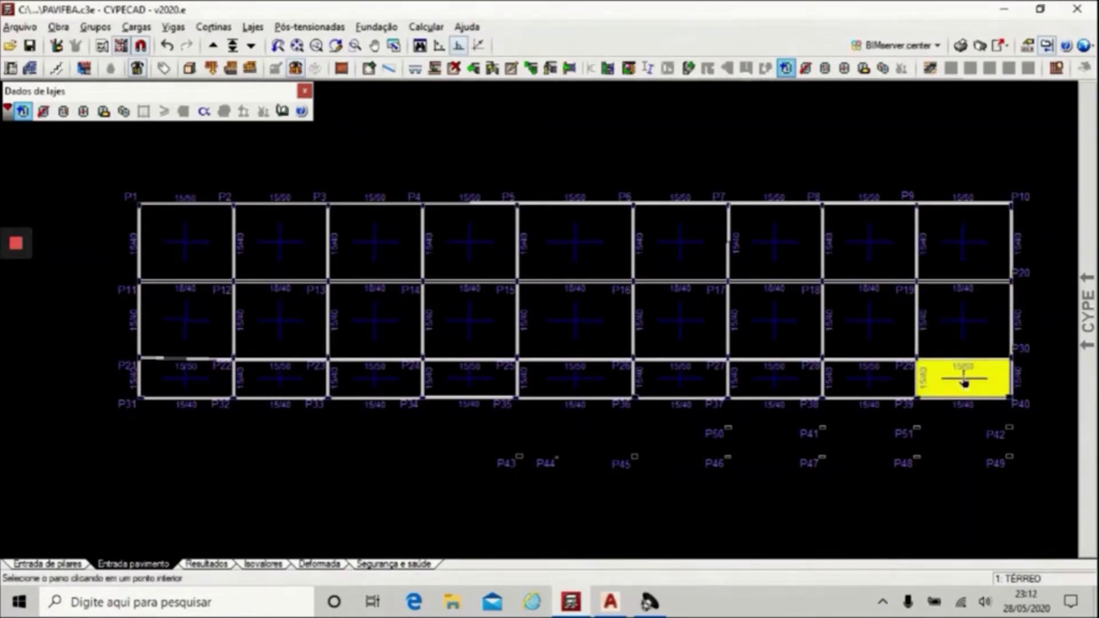
Inspect the pillars, beams and slabs in the 3D building view from the front, from above and from the right side.
left_click(190, 70)
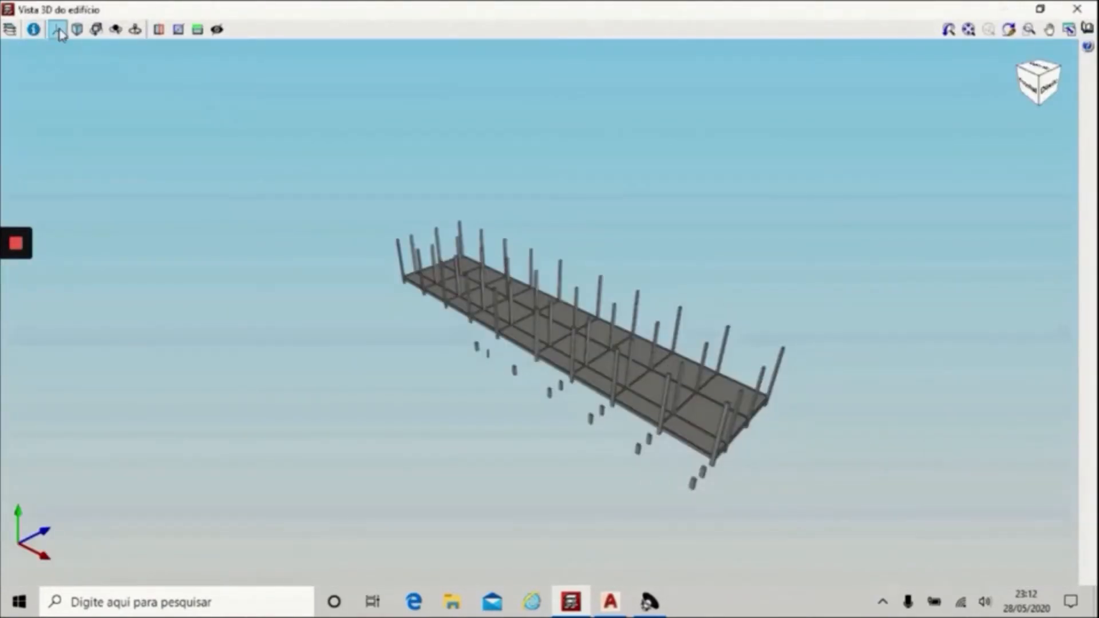
left_click(60, 32)
left_click(73, 67)
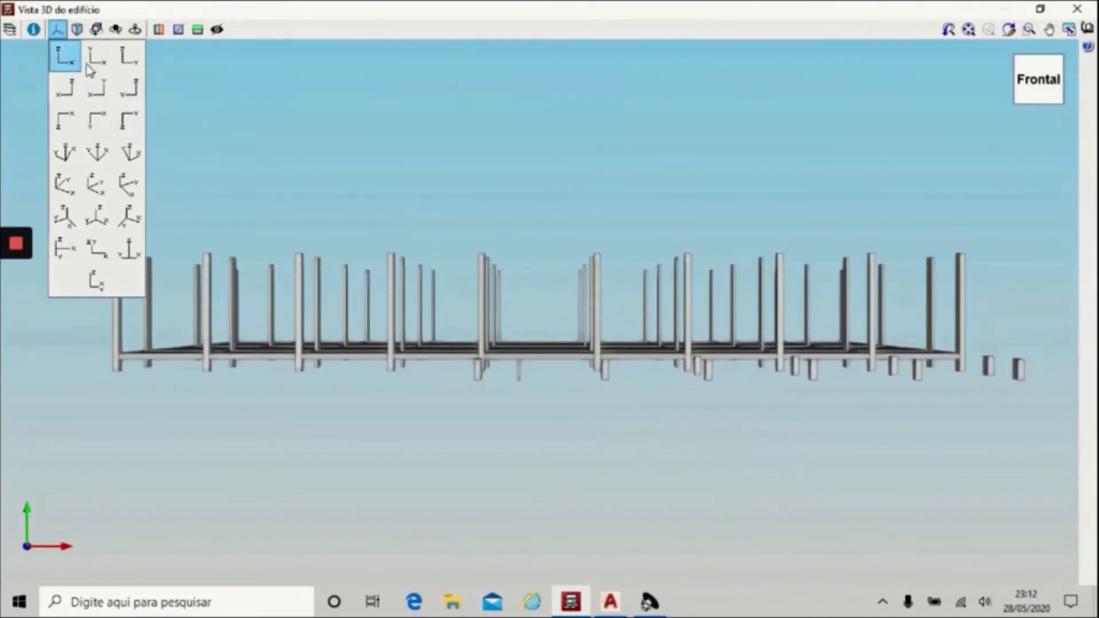
left_click(95, 59)
left_click(129, 59)
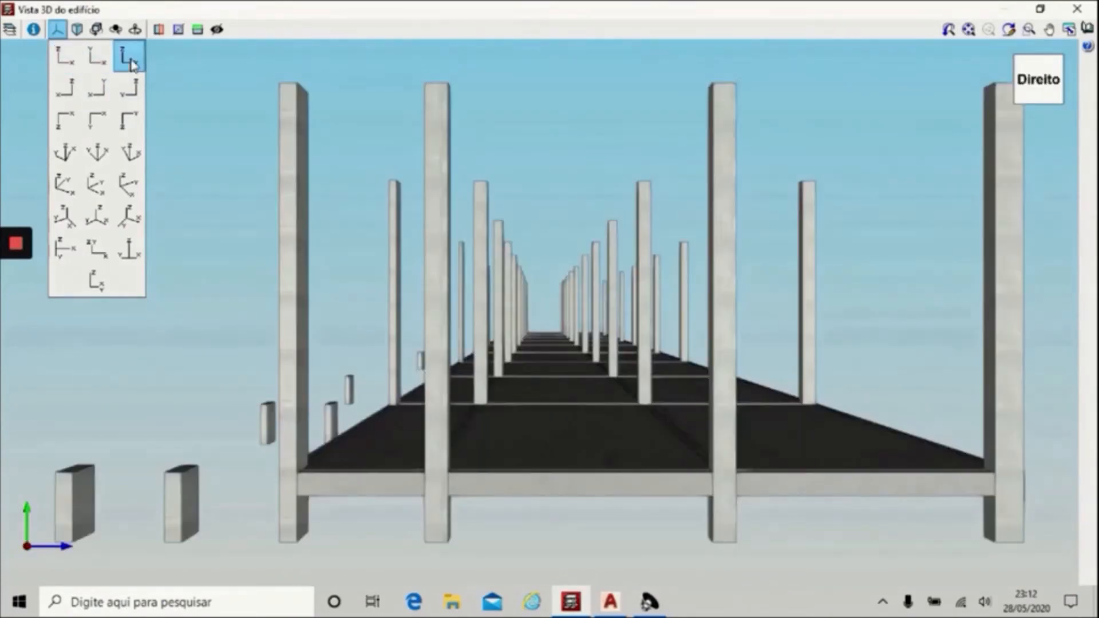
scroll(558, 379, "up", 3)
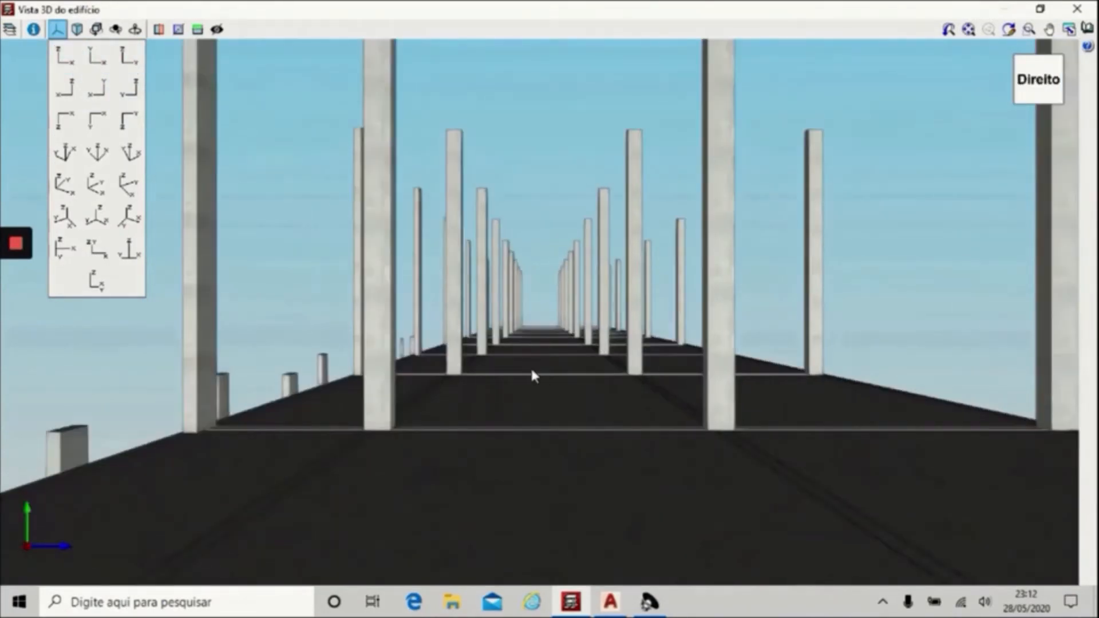
scroll(532, 375, "up", 4)
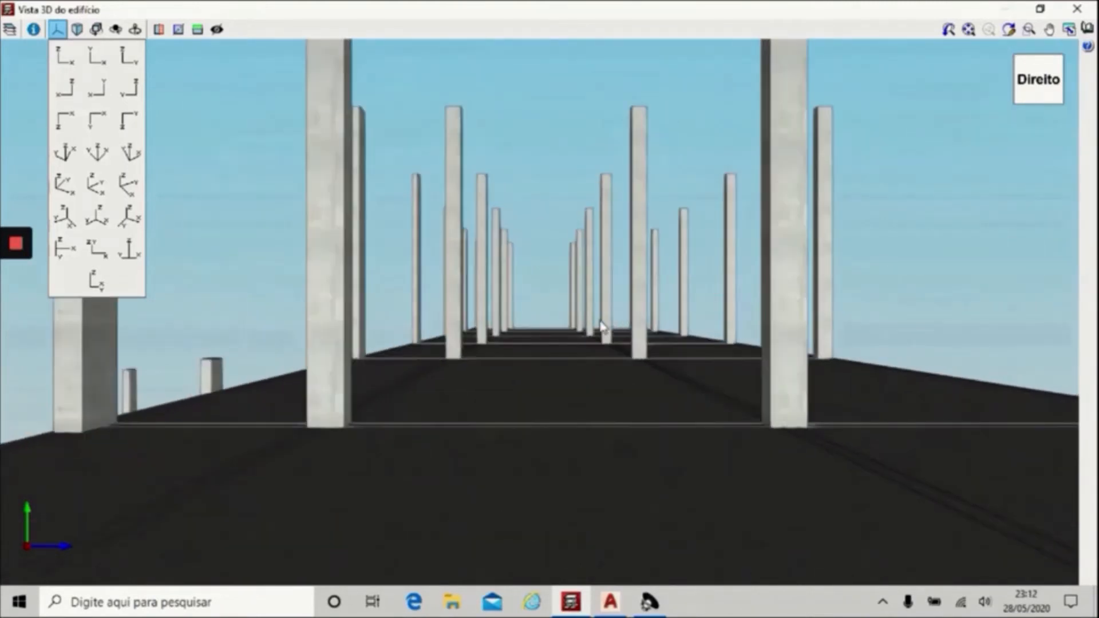
scroll(602, 328, "up", 3)
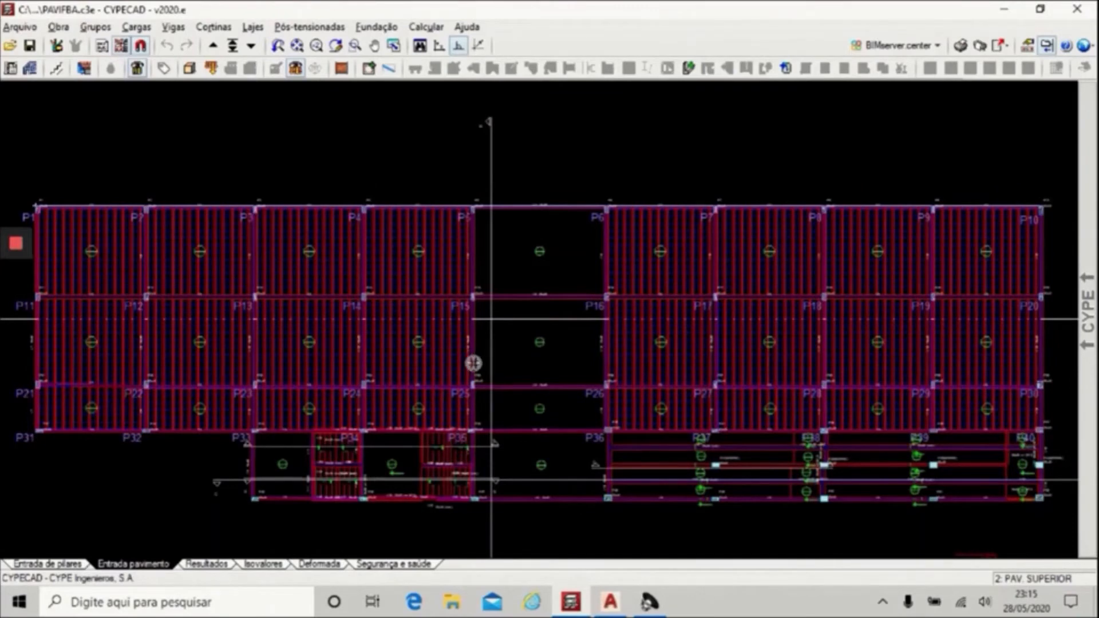
Look up the V1 section in the PAV. SUPERIOR beam table and set the height of the beam for entry to 50 cm.
scroll(609, 346, "down", 3)
scroll(887, 226, "up", 3)
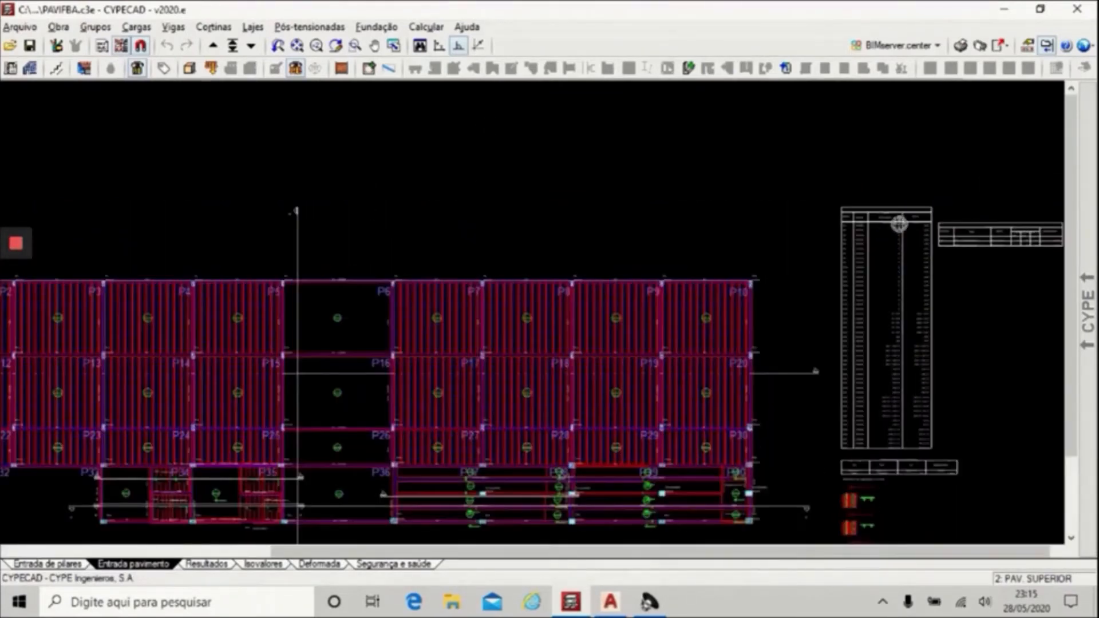
scroll(899, 223, "up", 5)
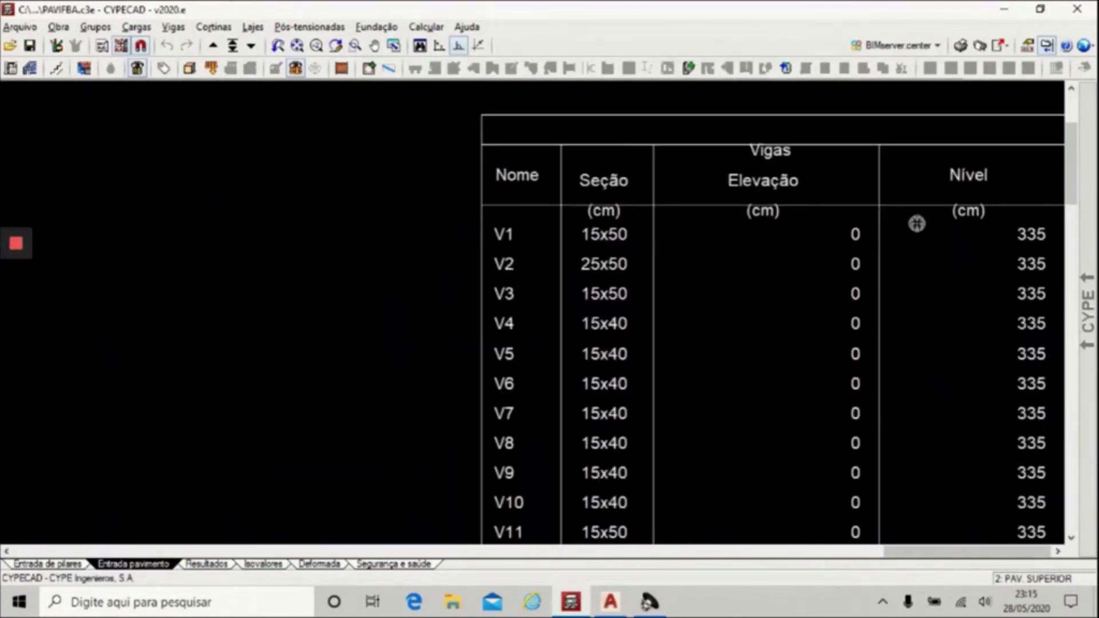
scroll(820, 270, "down", 5)
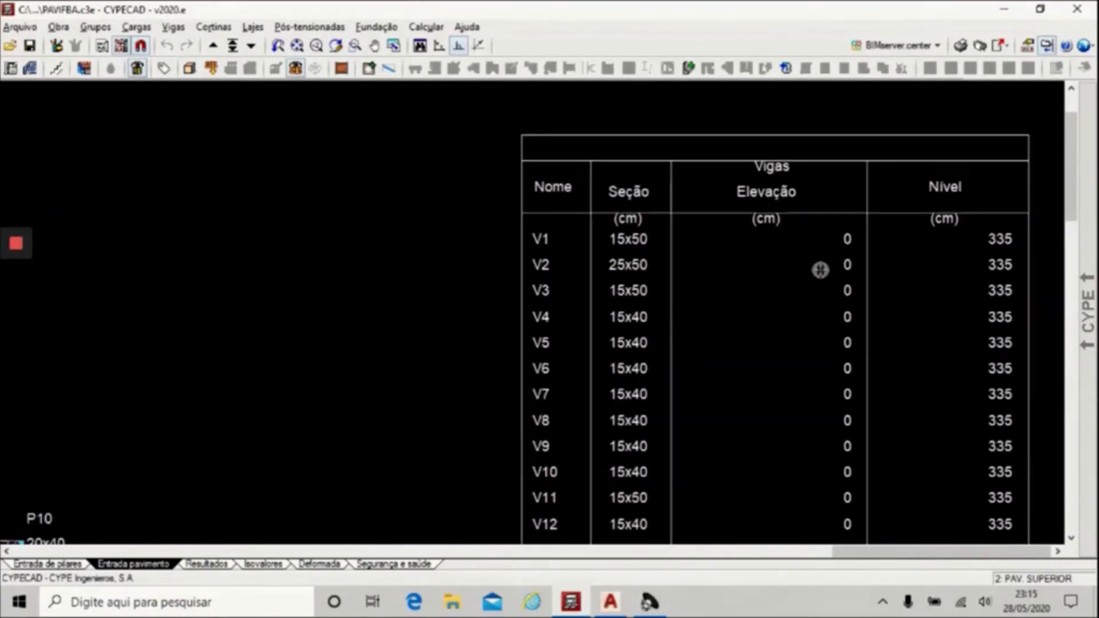
mouse_move(1096, 174)
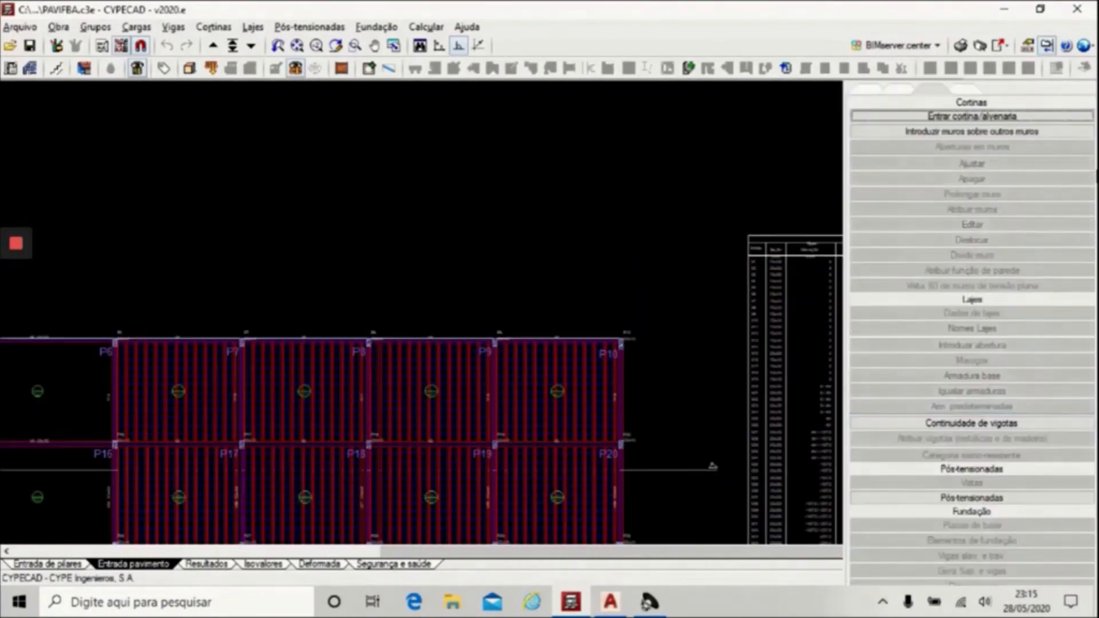
right_click(989, 115)
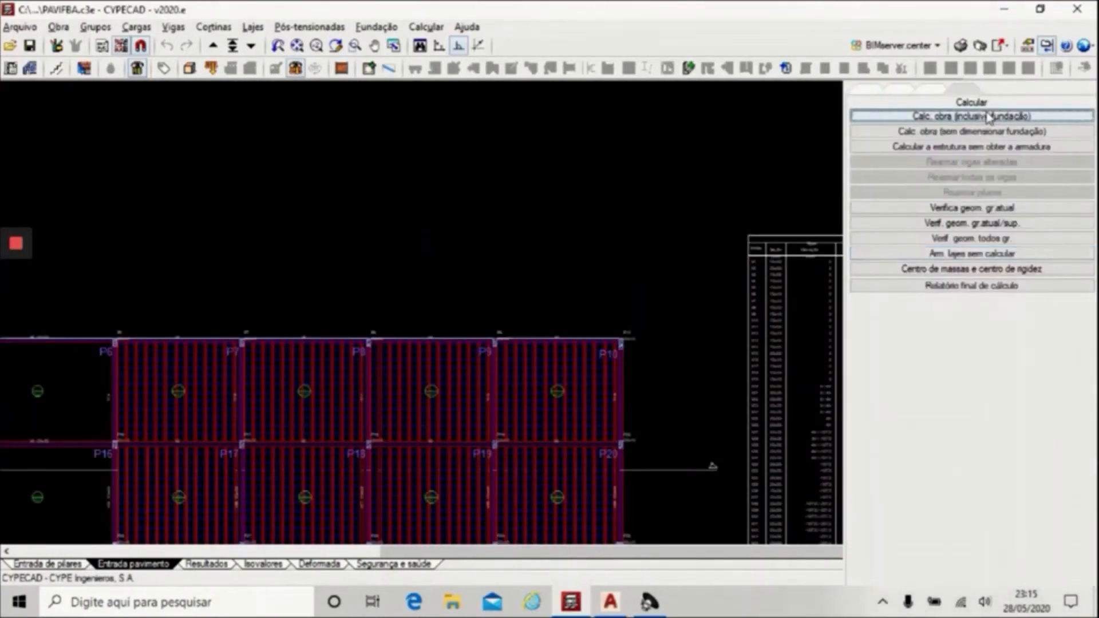
right_click(987, 113)
right_click(986, 112)
left_click(972, 116)
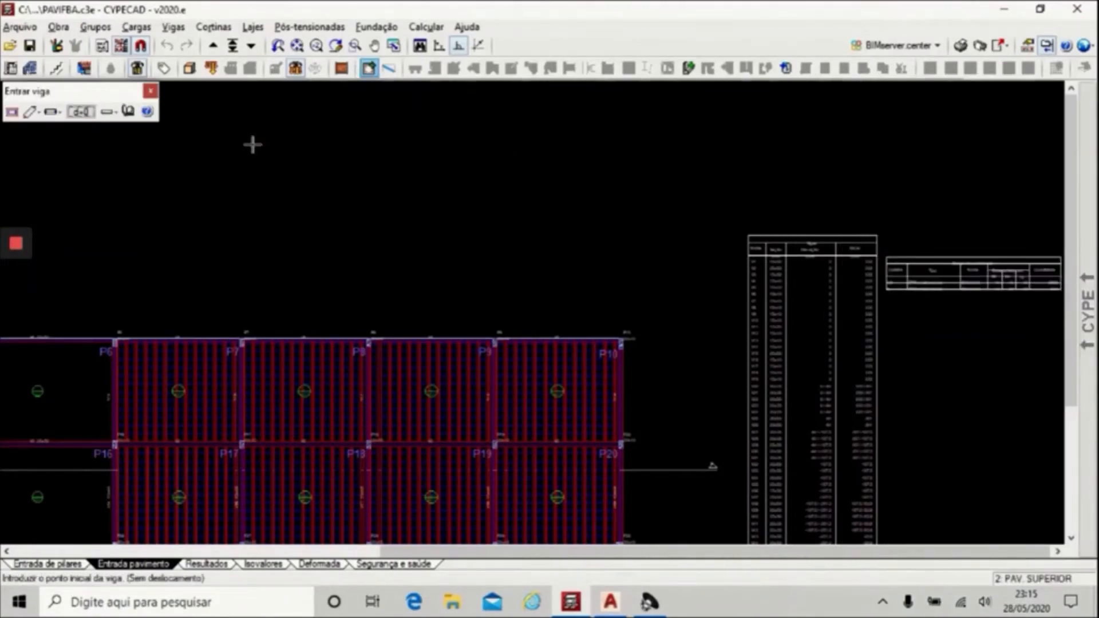
left_click(12, 112)
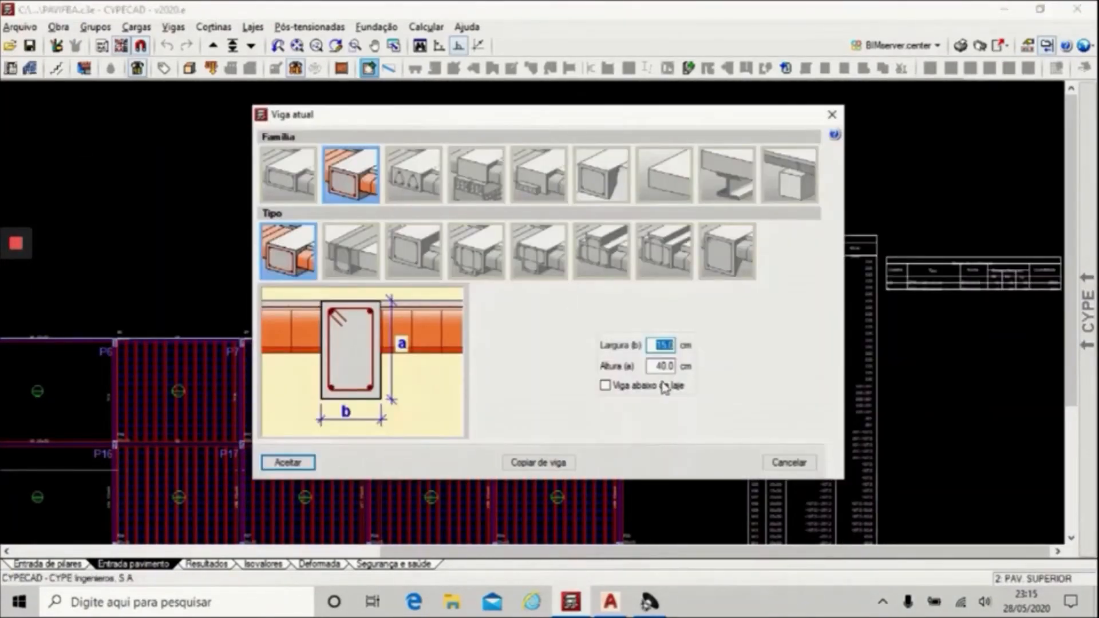
left_click(654, 368)
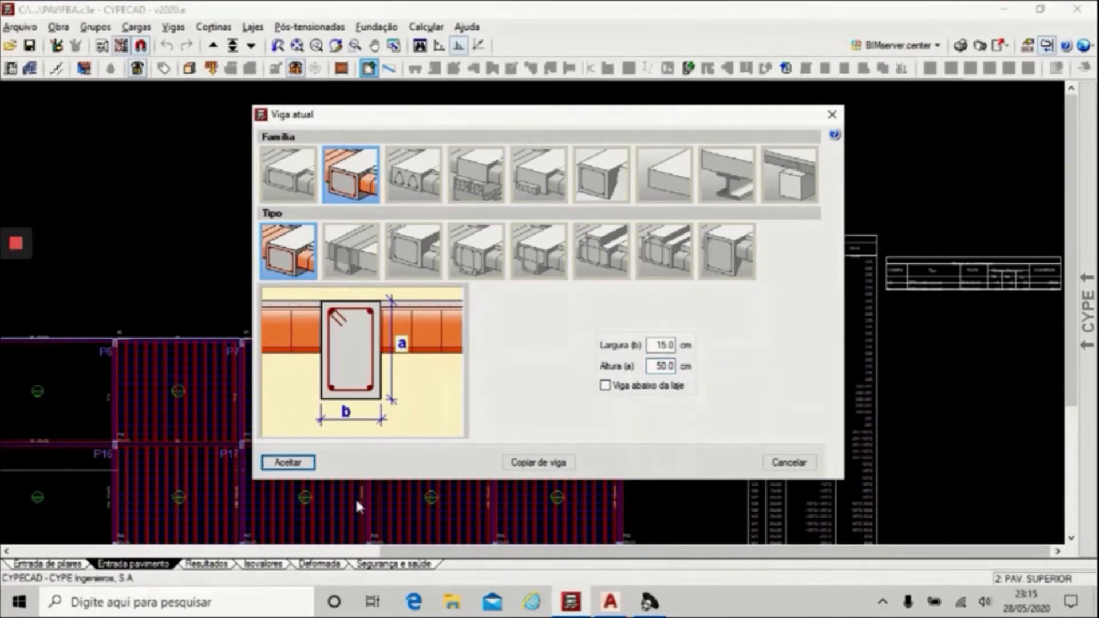
left_click(287, 463)
Set the object snaps for beam entry near pillar P1 to nearest point (O mais próximo) and extension (Extensão).
scroll(802, 416, "down", 1)
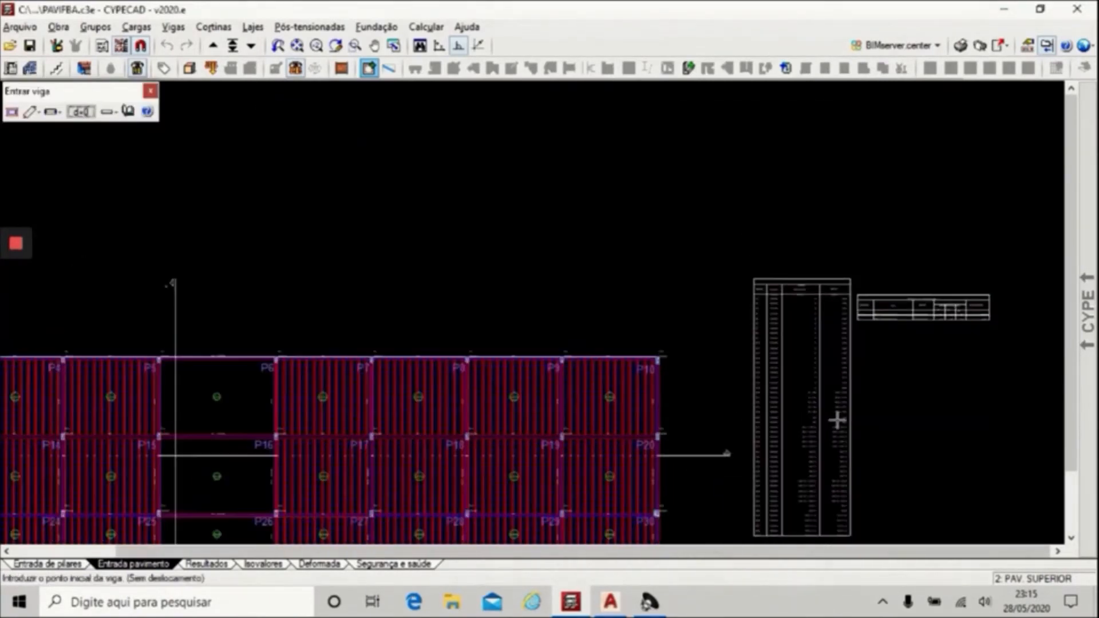
scroll(694, 442, "down", 3)
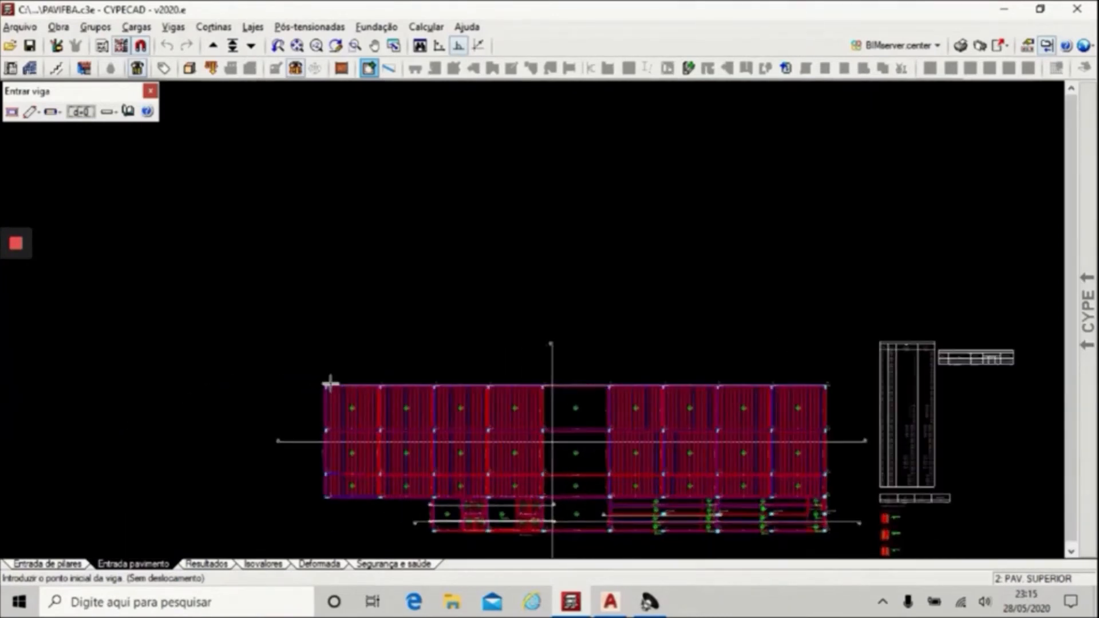
scroll(330, 382, "up", 4)
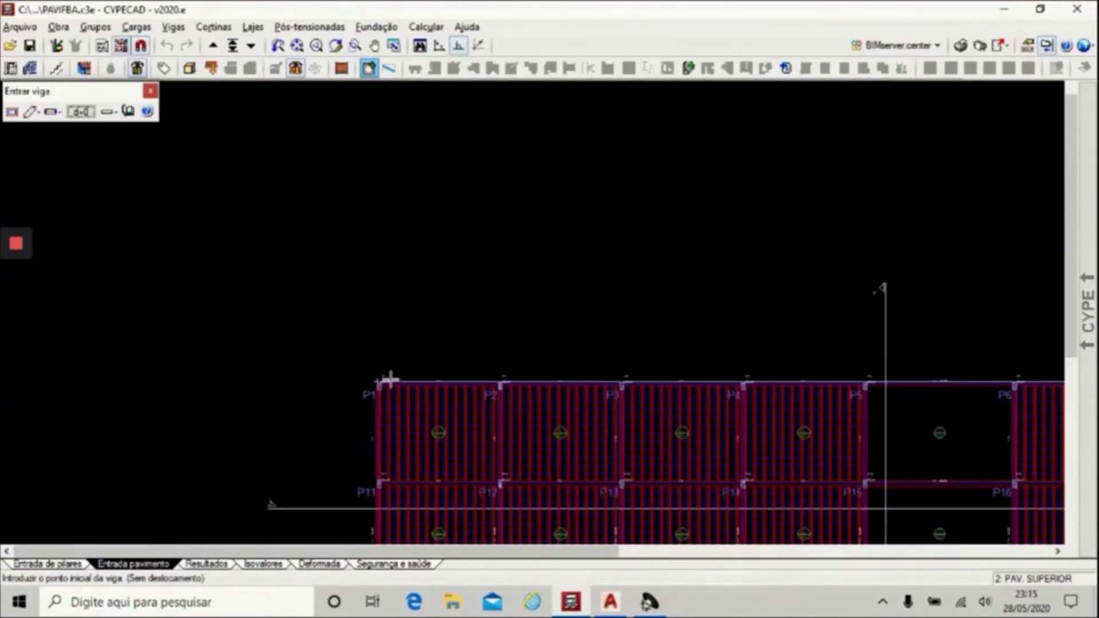
scroll(495, 400, "up", 4)
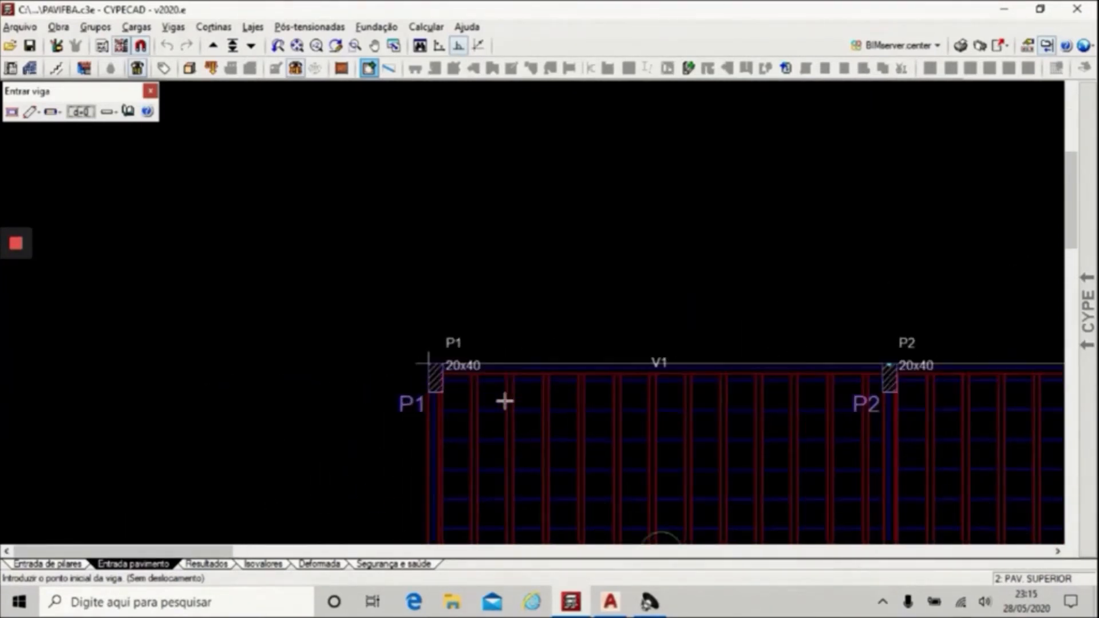
scroll(505, 402, "up", 6)
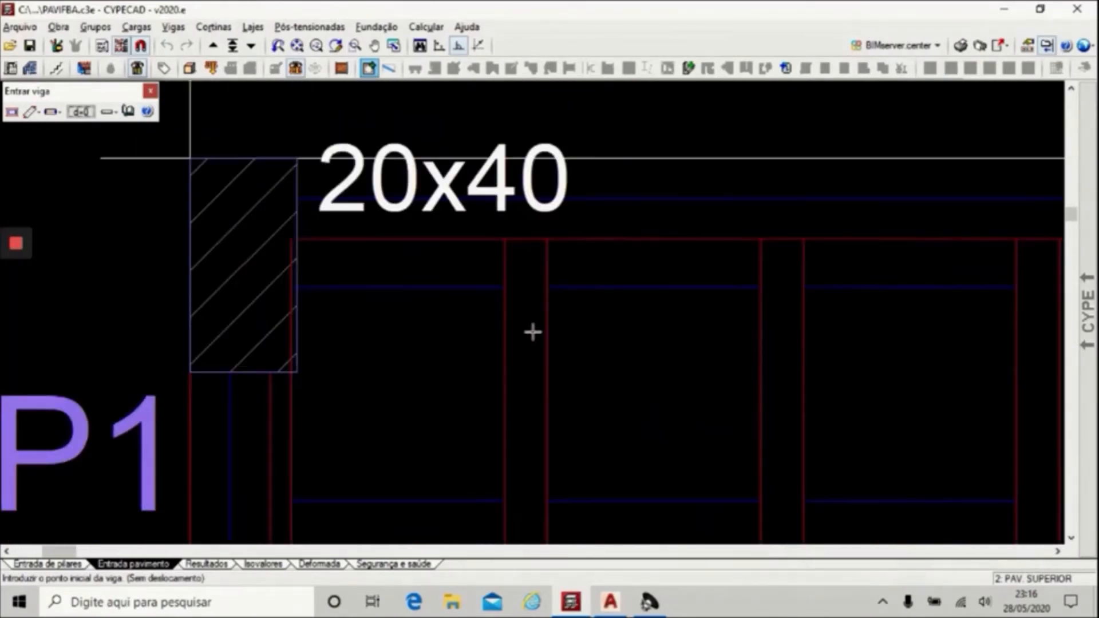
left_click(140, 46)
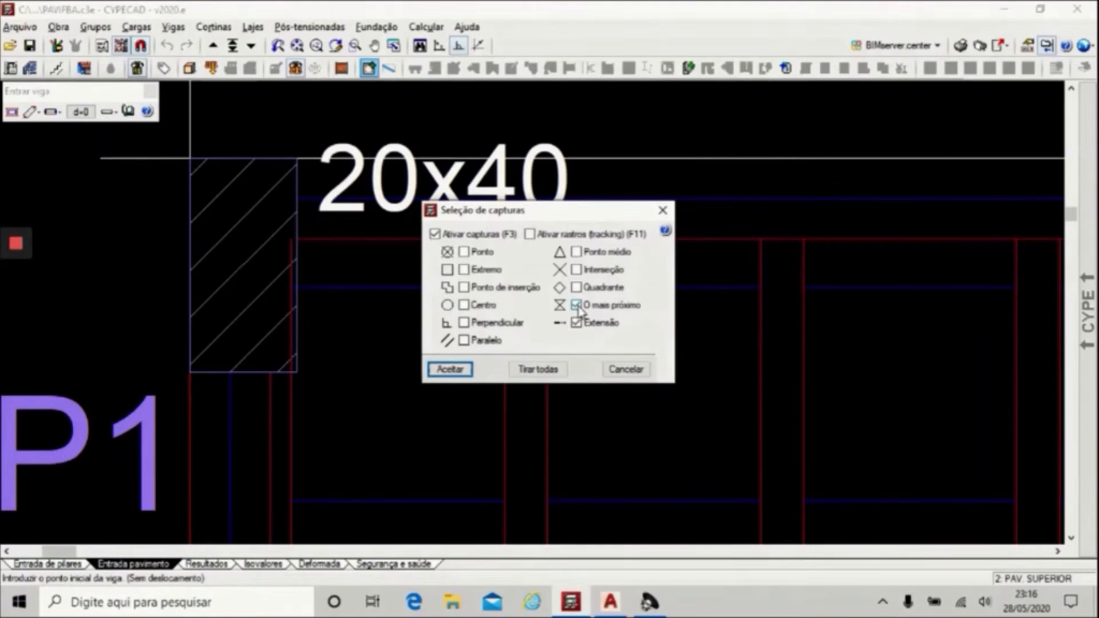
left_click(450, 369)
Place a short beam segment on the V1 line between pillars P1 and P2, close to P1.
left_click(635, 197)
mouse_move(584, 7)
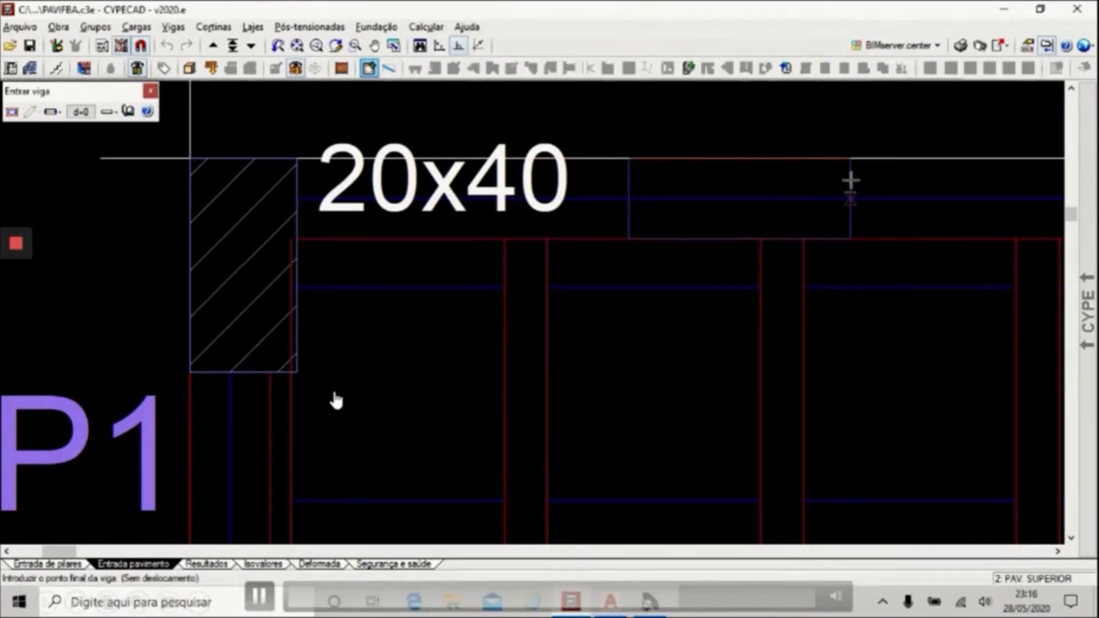
left_click(857, 182)
scroll(396, 373, "down", 2)
Prolong the near end of the short V1 beam segment into pillar P1.
mouse_move(1088, 345)
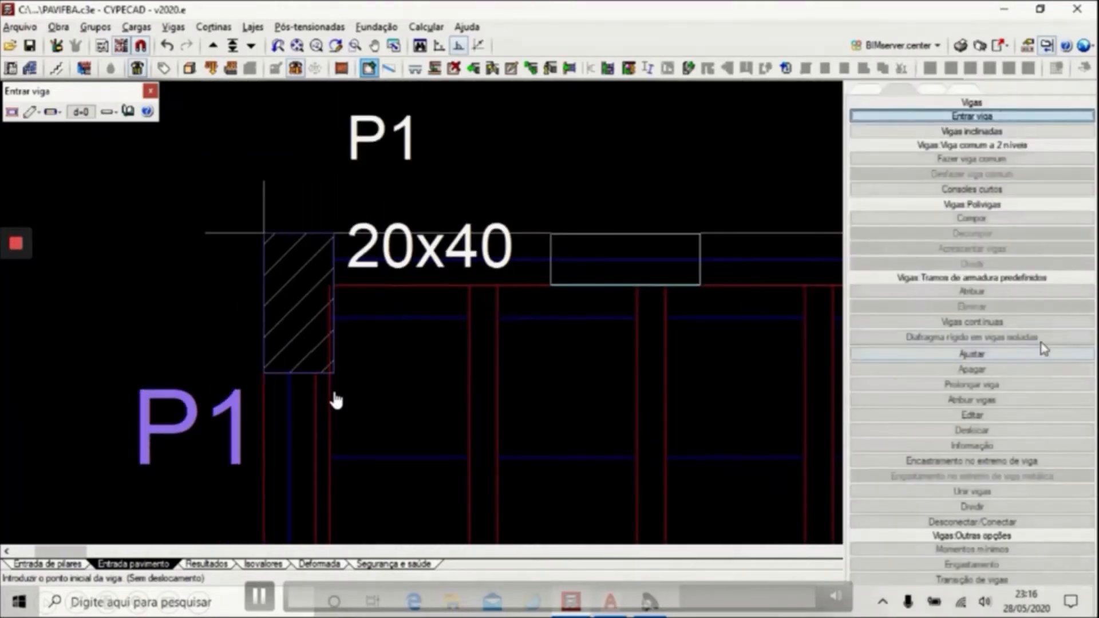
left_click(989, 385)
left_click(294, 256)
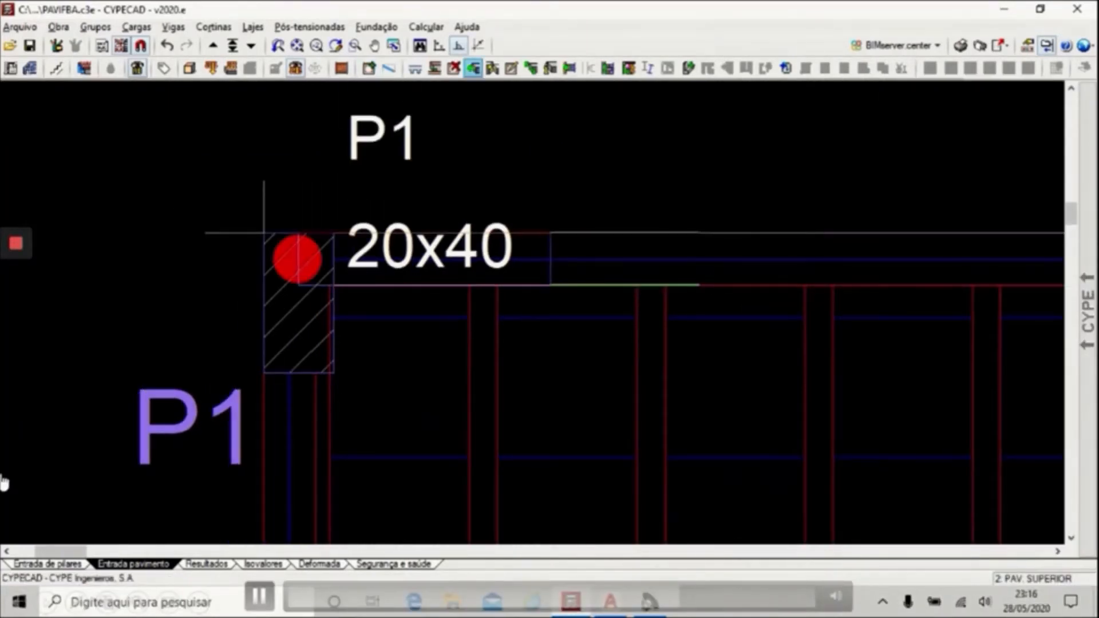
Prolong the free end of the V1 beam from pillar P1 along its line through P4 and past P5.
scroll(344, 320, "down", 5)
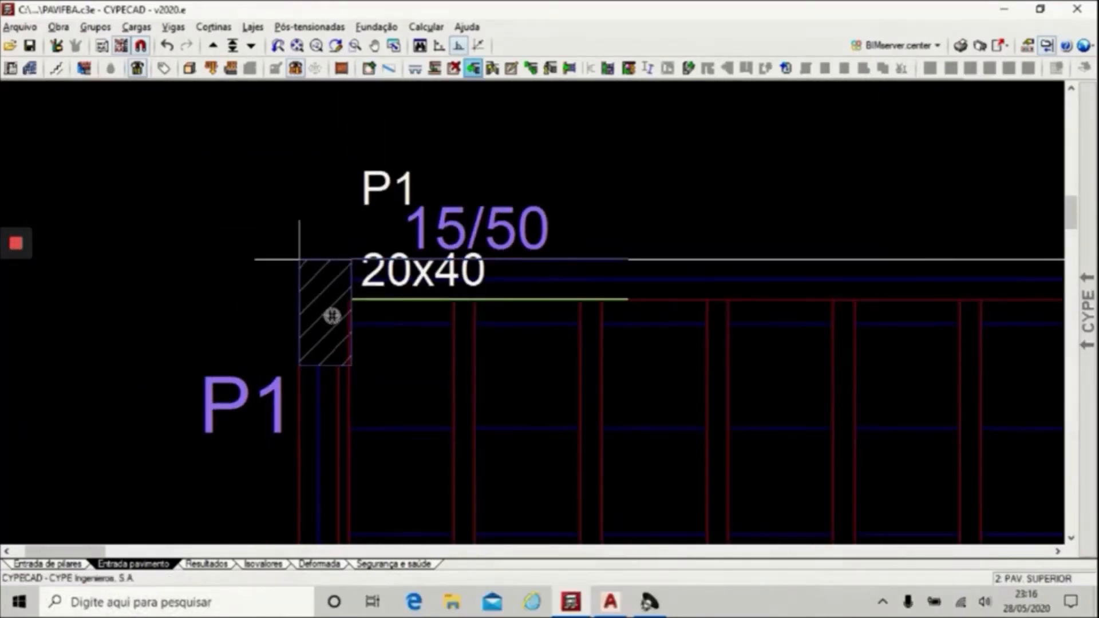
scroll(657, 312, "up", 1)
scroll(657, 313, "up", 5)
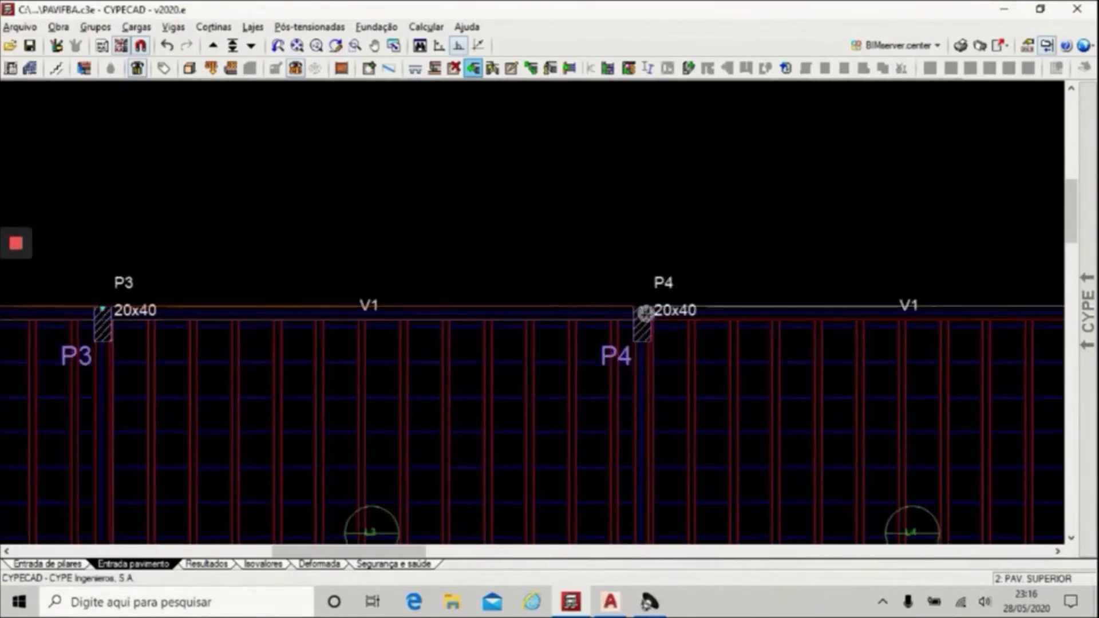
scroll(634, 312, "up", 3)
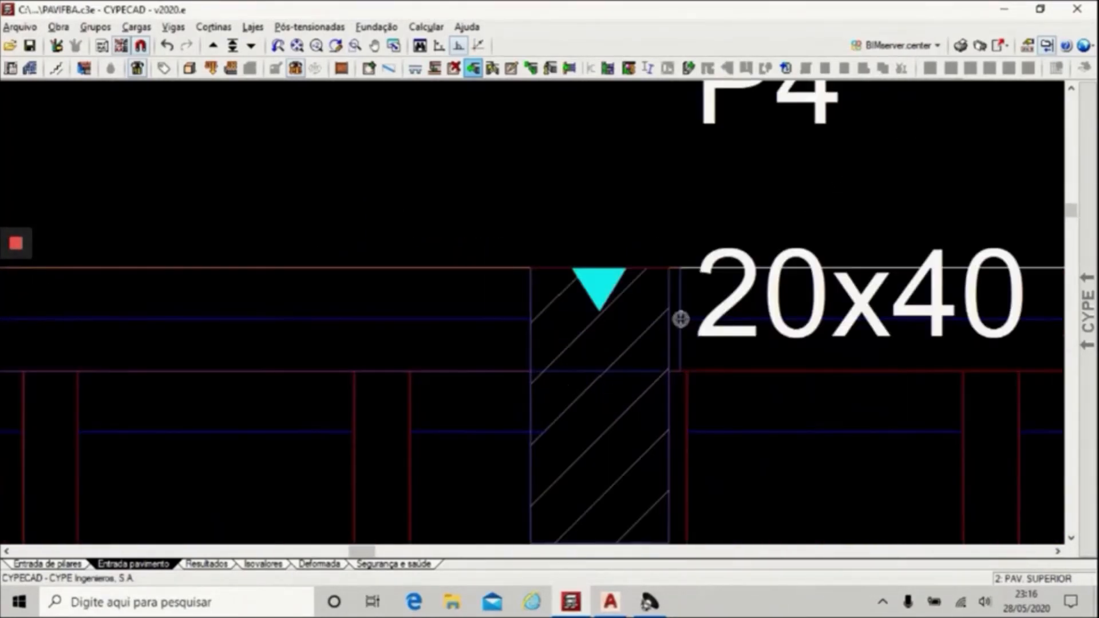
scroll(238, 314, "down", 4)
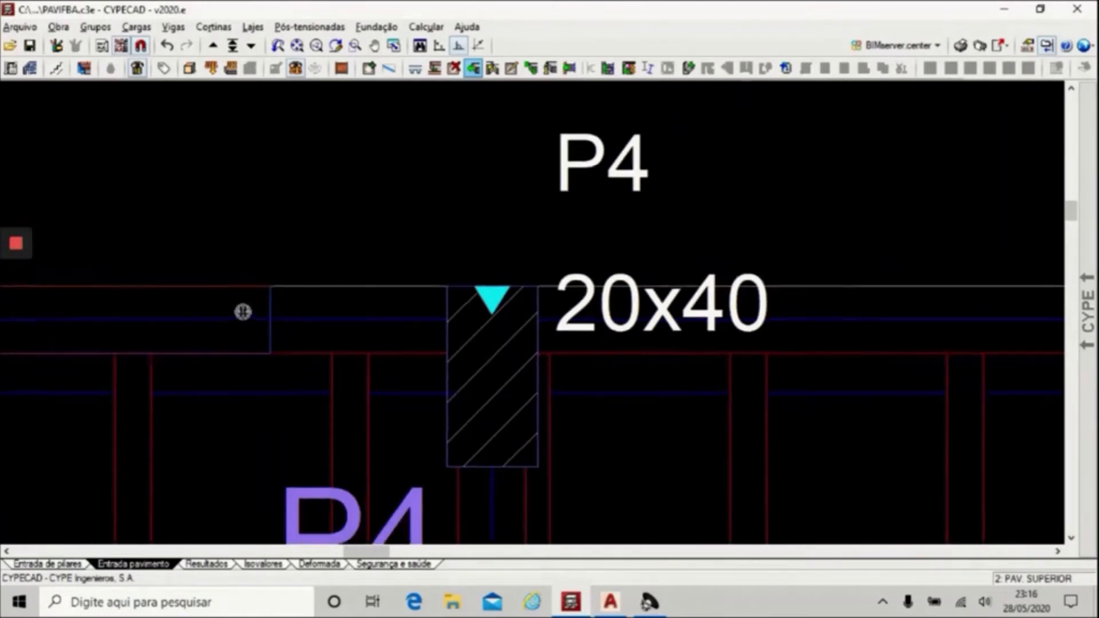
scroll(246, 307, "down", 2)
scroll(633, 312, "down", 3)
scroll(690, 314, "up", 2)
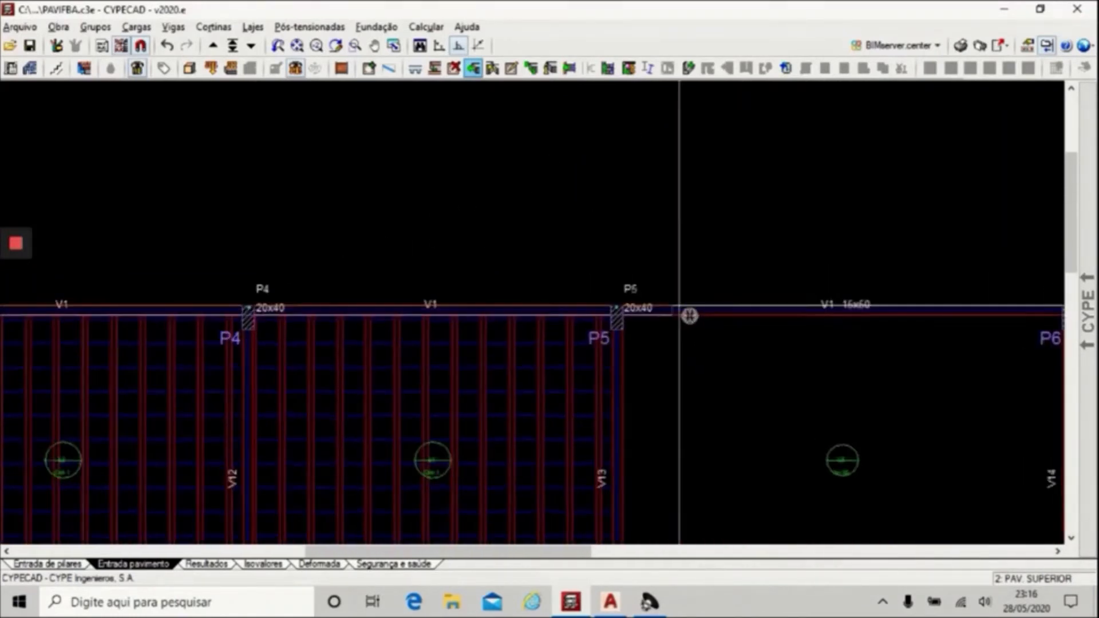
scroll(634, 304, "up", 5)
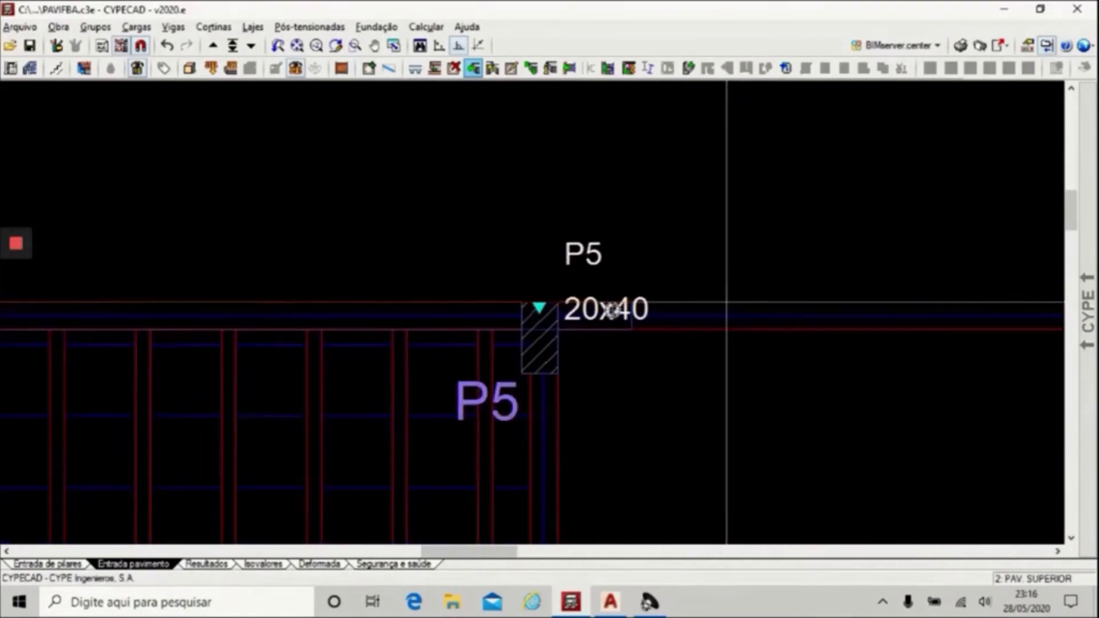
scroll(687, 315, "up", 2)
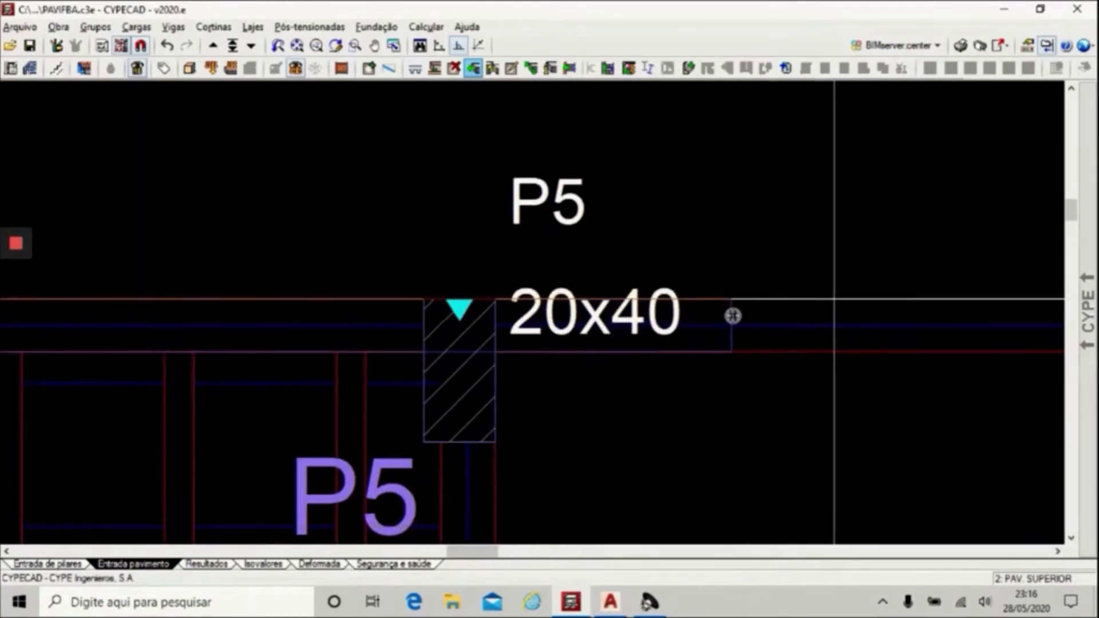
scroll(332, 326, "down", 5)
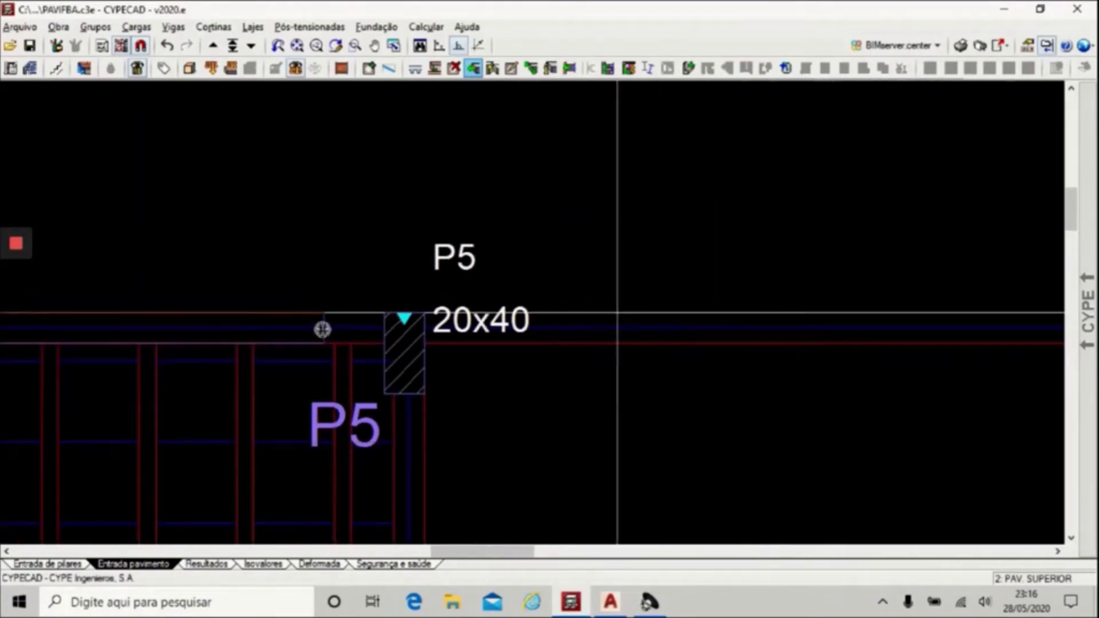
scroll(323, 328, "down", 1)
Confirm the nearest point (O mais próximo) and extension (Extensão) object snaps for entering beam V8 at pillar P32.
scroll(682, 324, "up", 4)
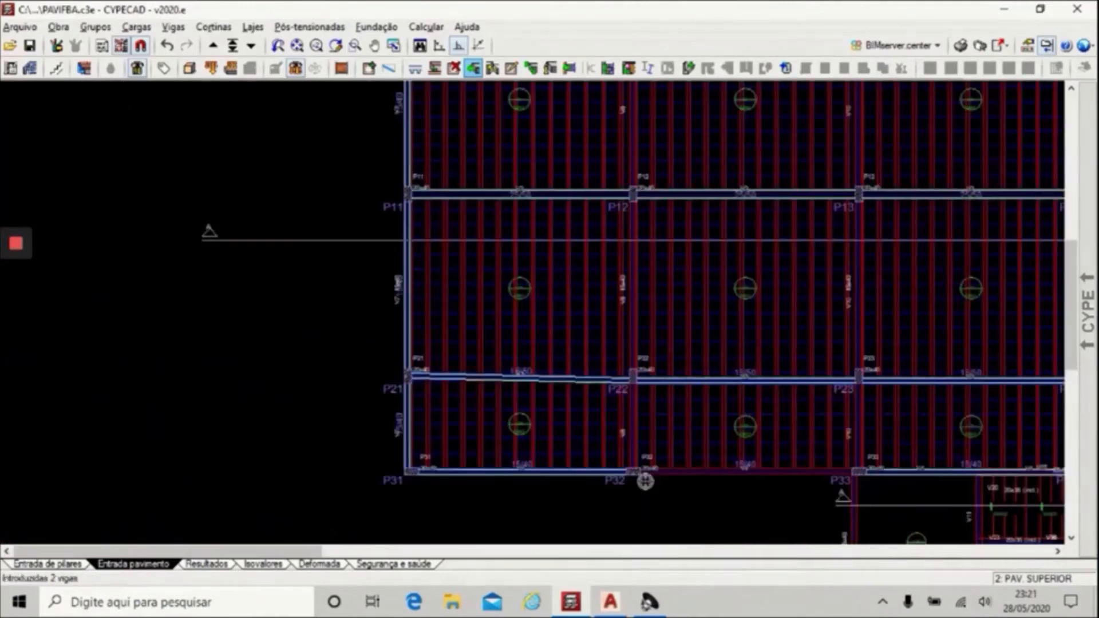
scroll(646, 481, "up", 5)
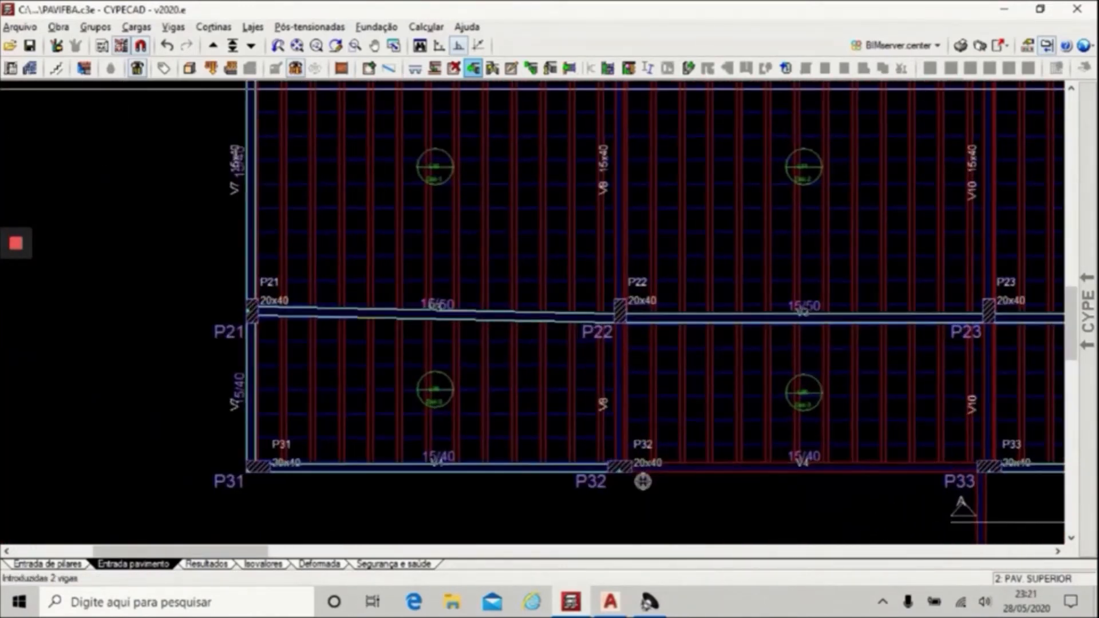
scroll(646, 481, "up", 5)
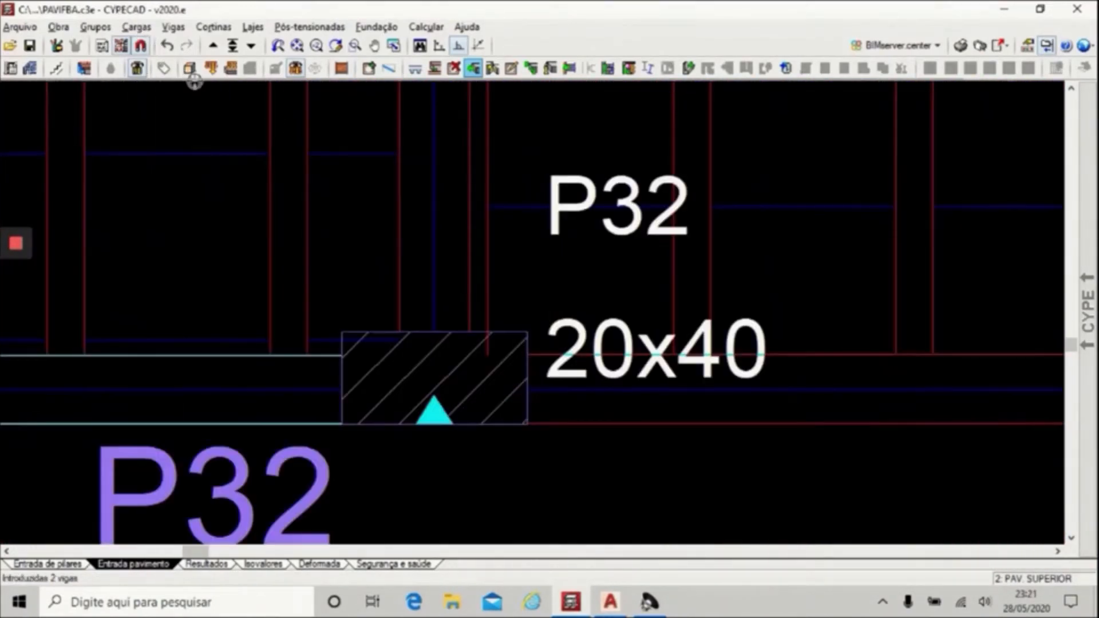
scroll(635, 400, "down", 3)
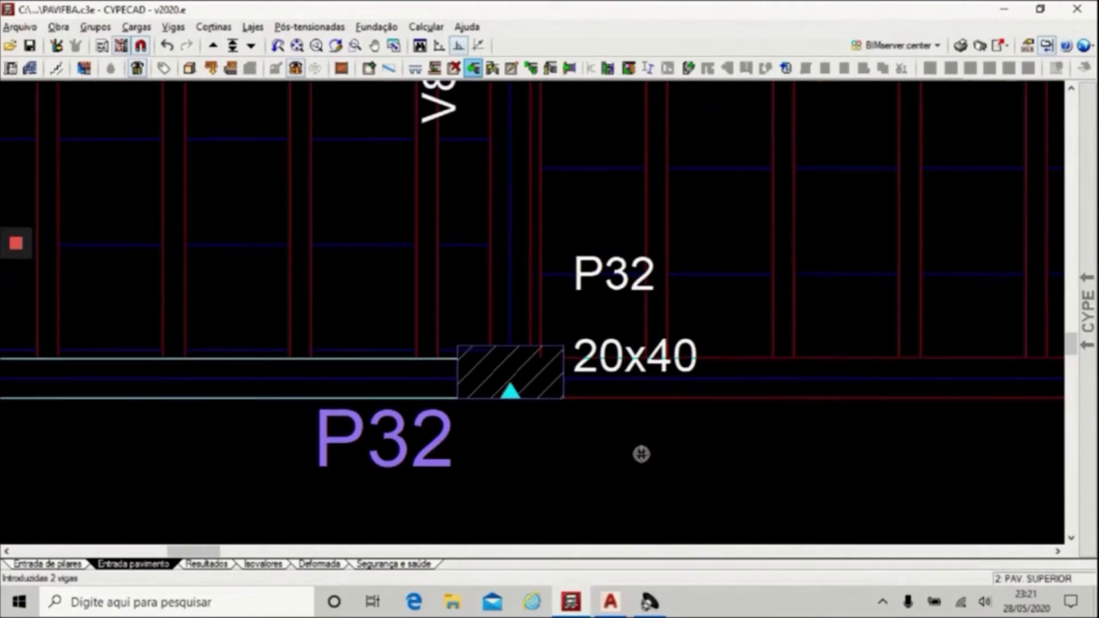
left_click(141, 45)
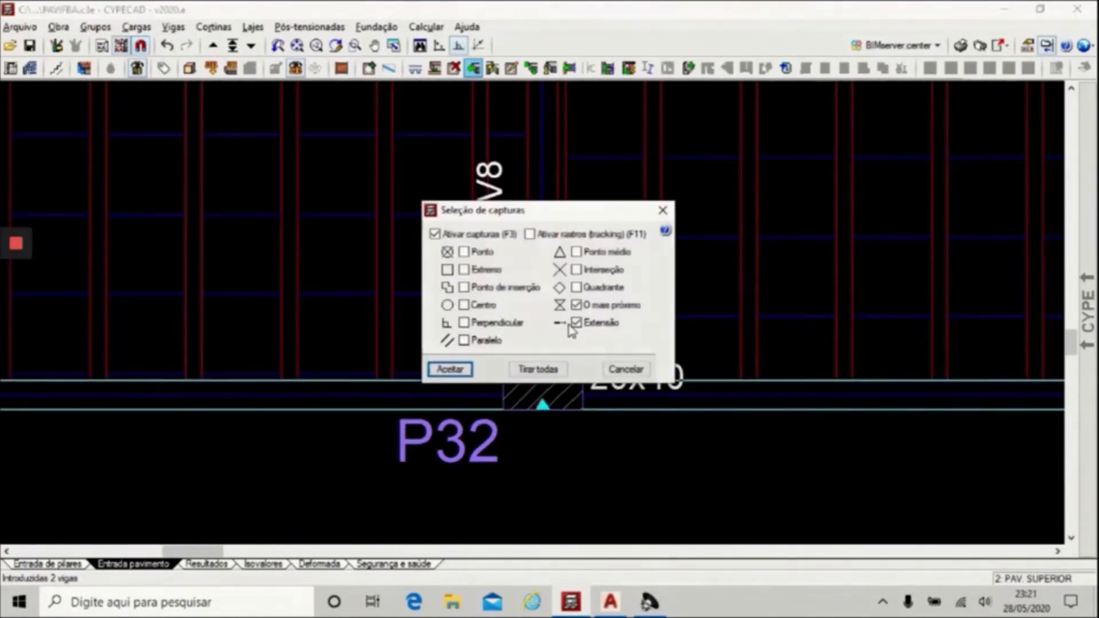
left_click(458, 375)
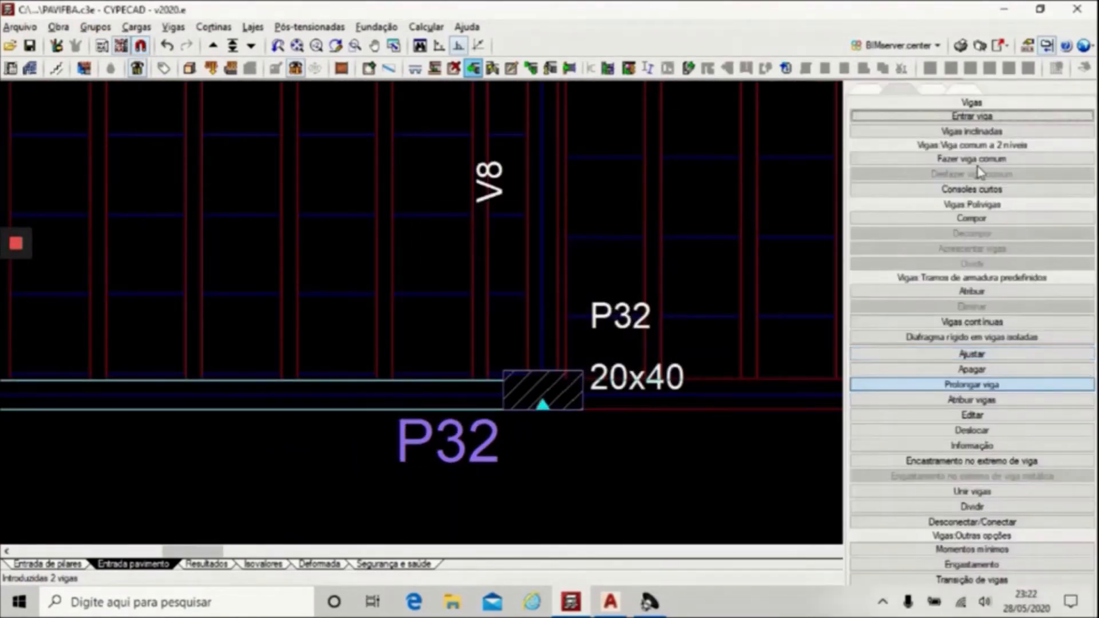
Enter beam V8 with a 15 x 40 cm section from pillar P32 to beyond P2, and start deleting the stub past P2.
right_click(677, 458)
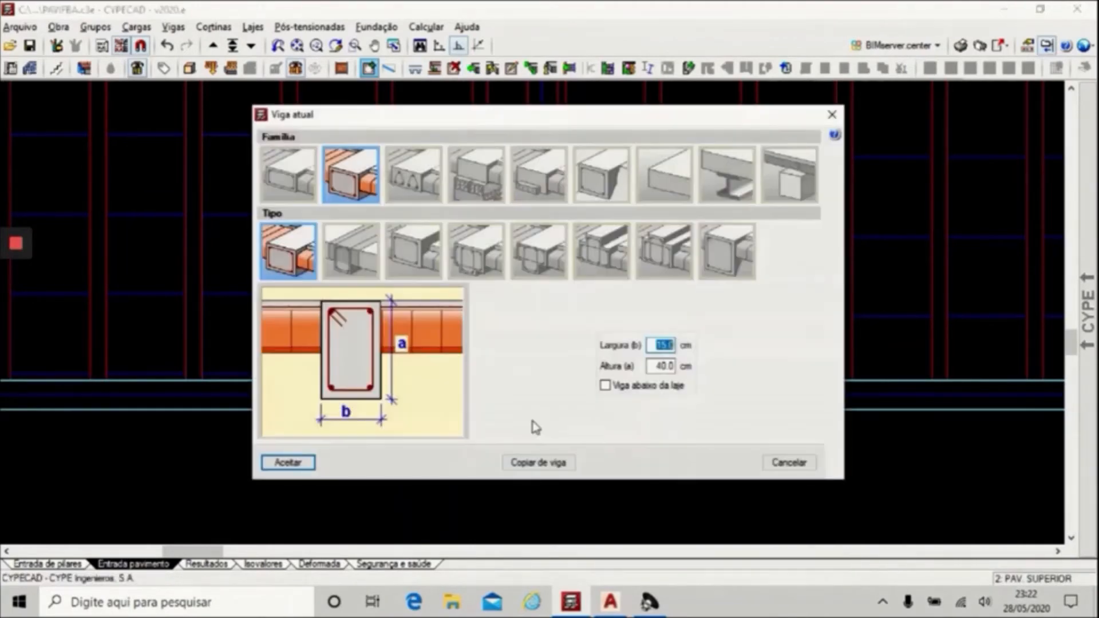
left_click(288, 463)
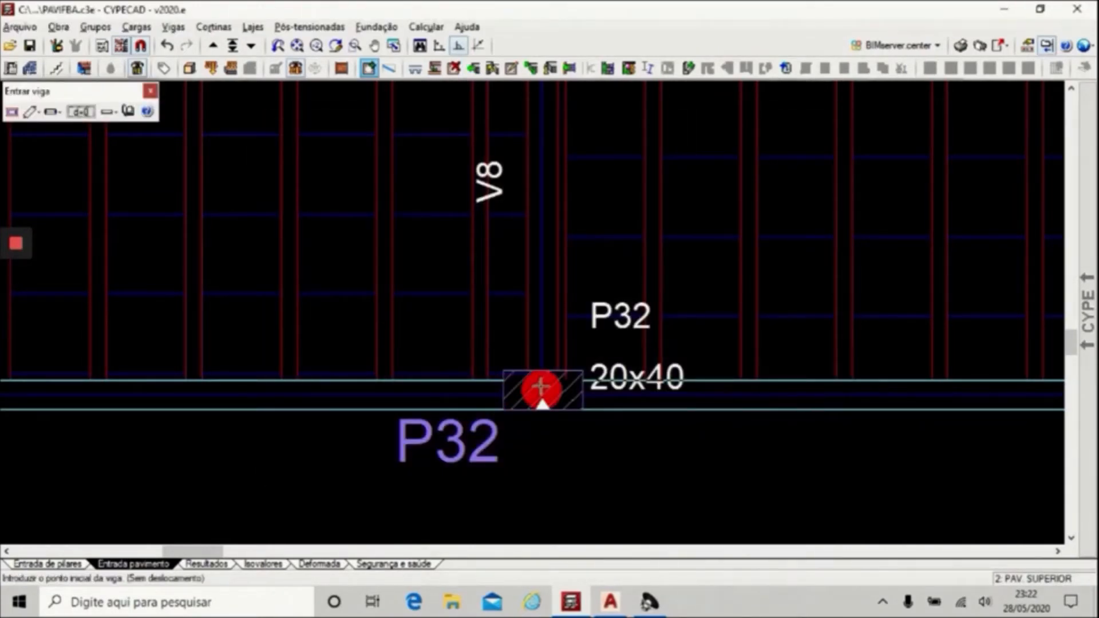
left_click(541, 388)
scroll(461, 505, "down", 3)
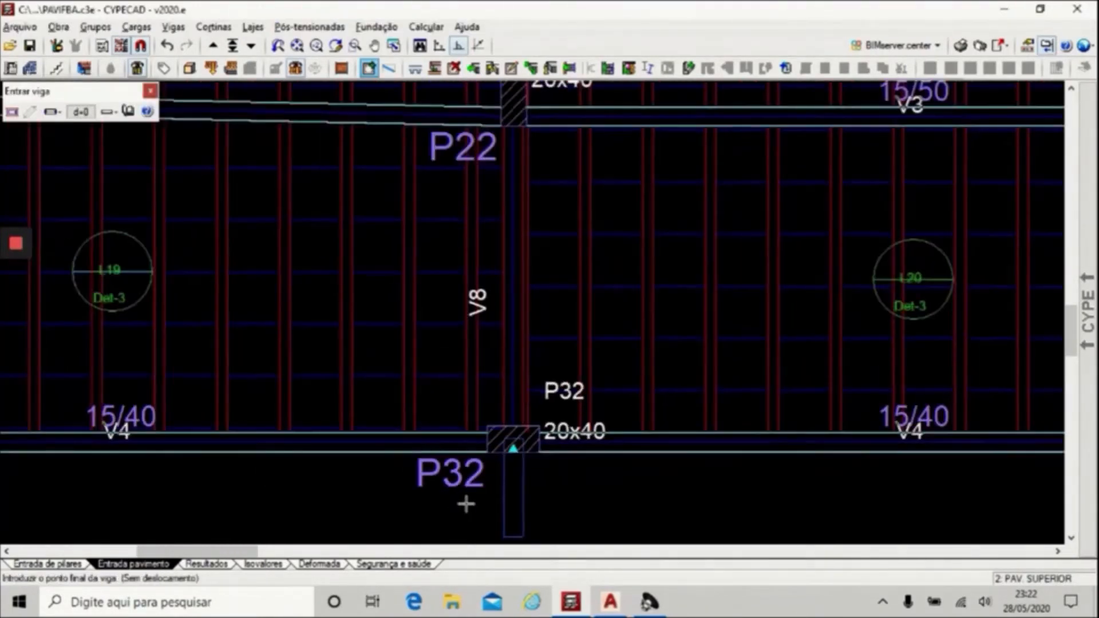
scroll(466, 504, "down", 3)
scroll(486, 196, "down", 2)
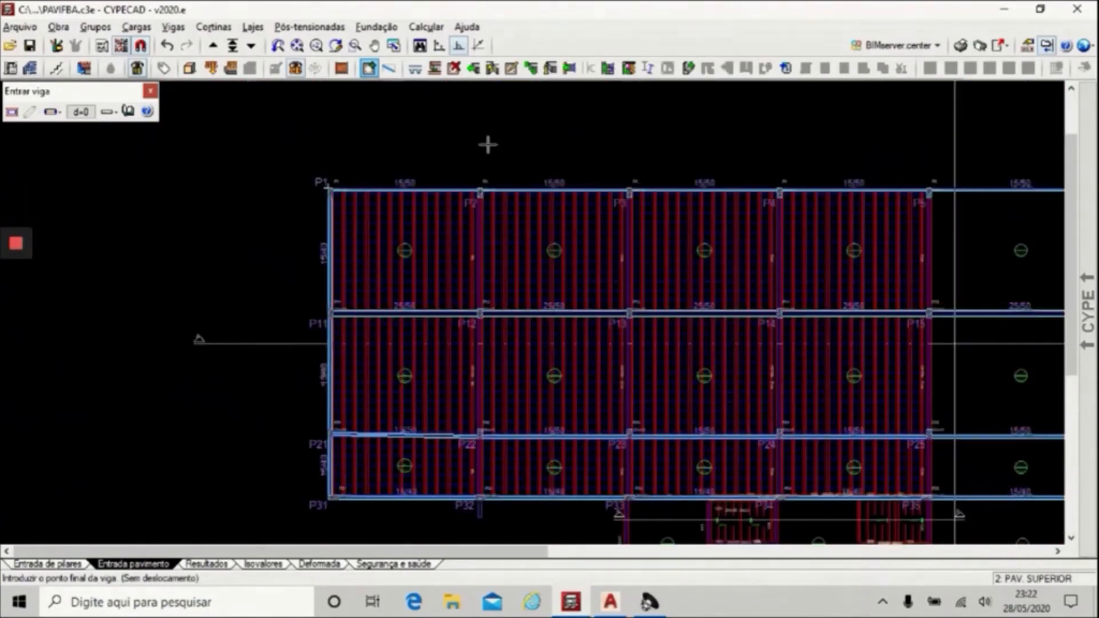
scroll(498, 244, "down", 1)
scroll(482, 246, "up", 4)
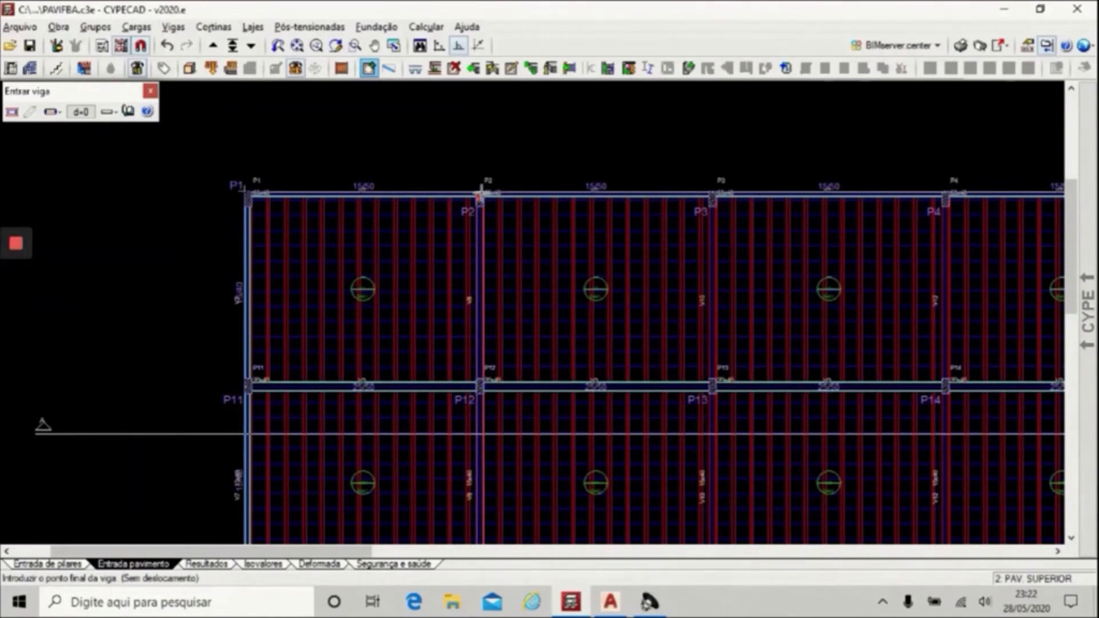
left_click(469, 156)
right_click(1008, 343)
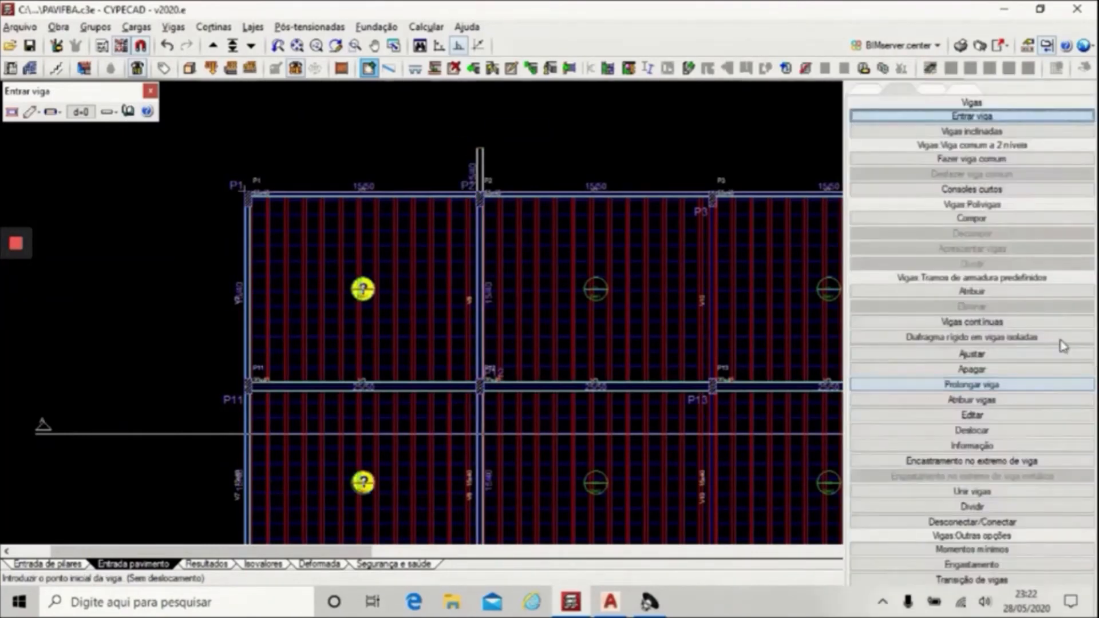
left_click(955, 373)
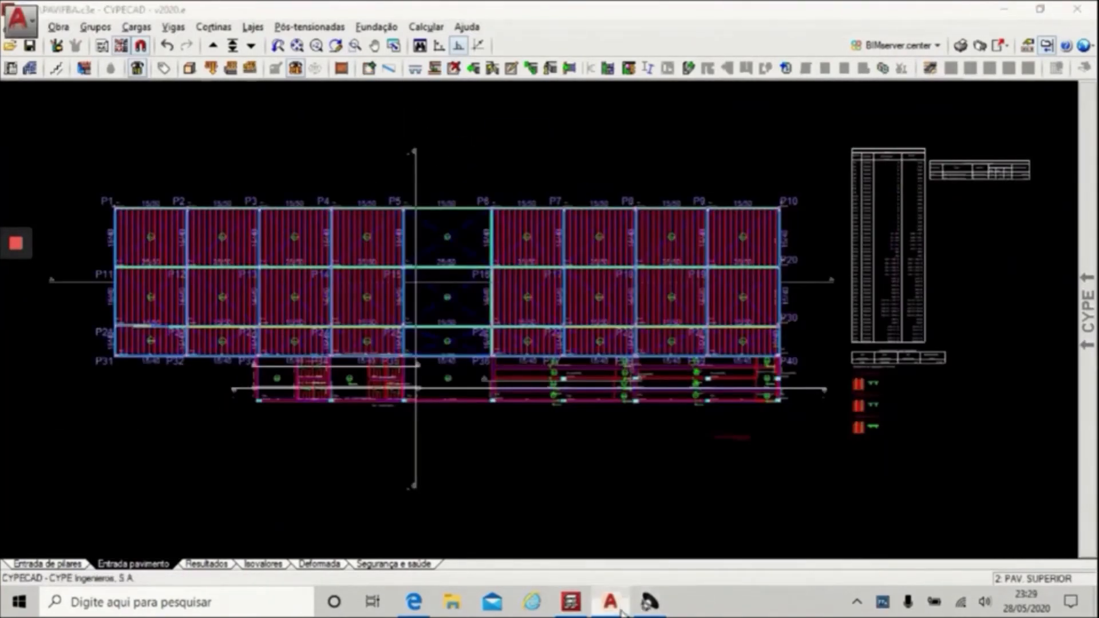
Switch to AutoCAD, examine the ribbed slab sections Detalhe 1 and Detalhe 2 in FORMA PAV.SUP EST.dwg, and return to CYPECAD.
left_click(622, 613)
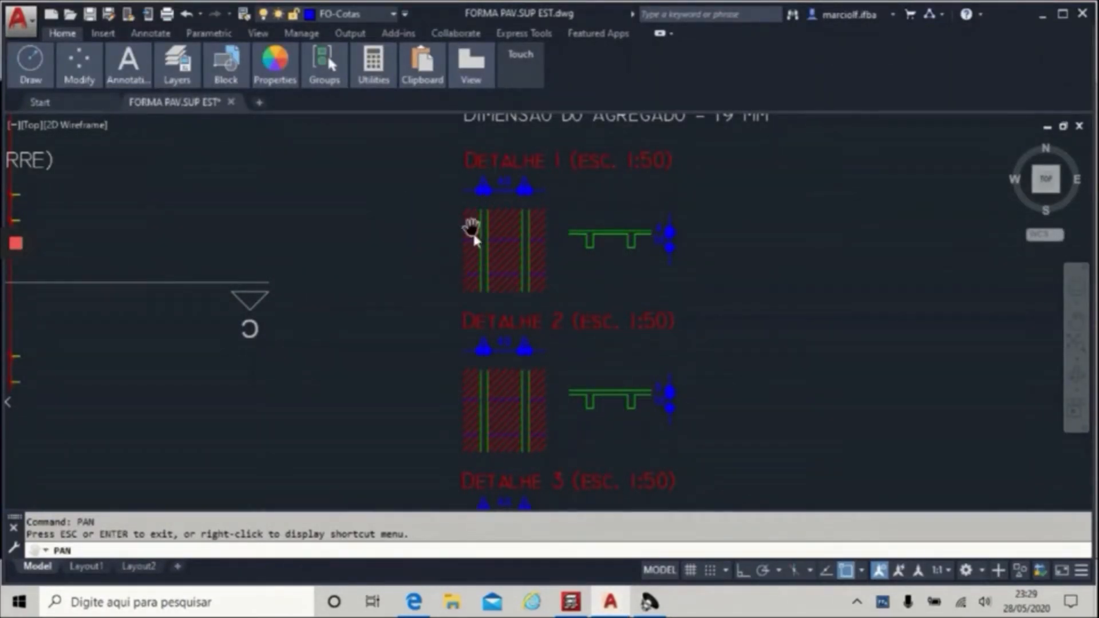
mouse_move(770, 300)
left_mouse_down()
mouse_move(767, 226)
mouse_move(744, 315)
mouse_move(773, 326)
left_mouse_up()
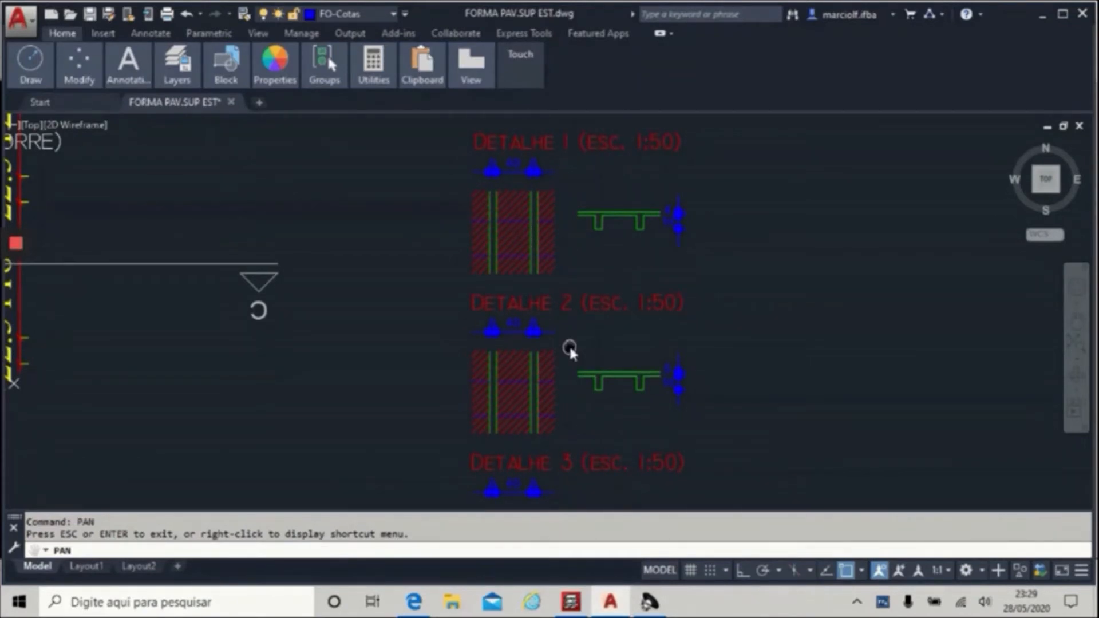
mouse_move(571, 348)
left_mouse_down()
mouse_move(560, 238)
mouse_move(548, 321)
left_mouse_up()
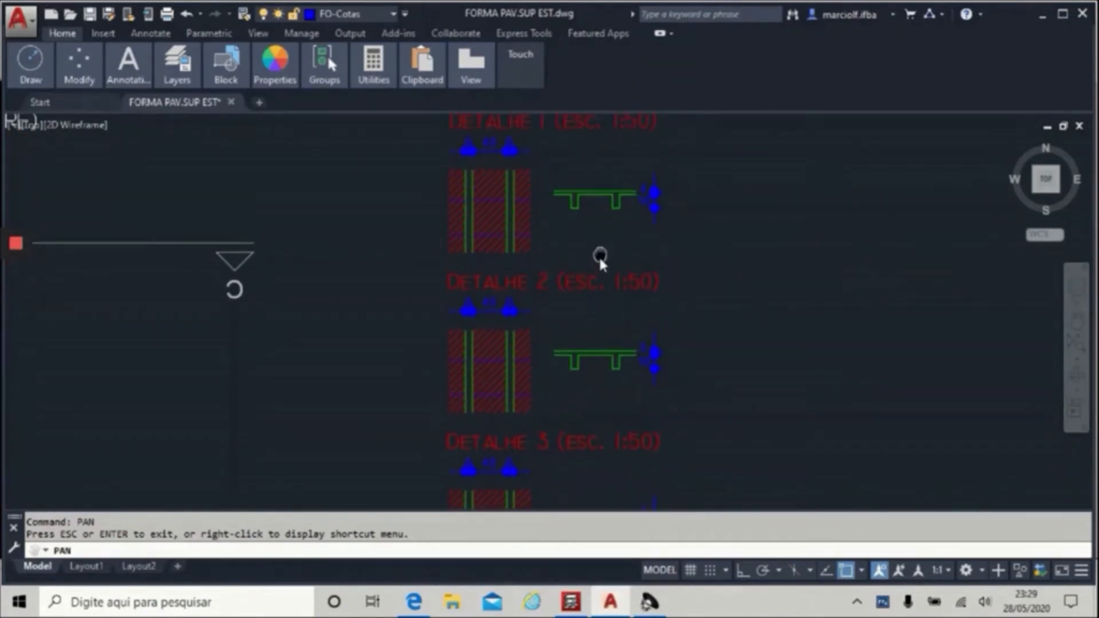
left_click_drag(600, 250, 596, 278)
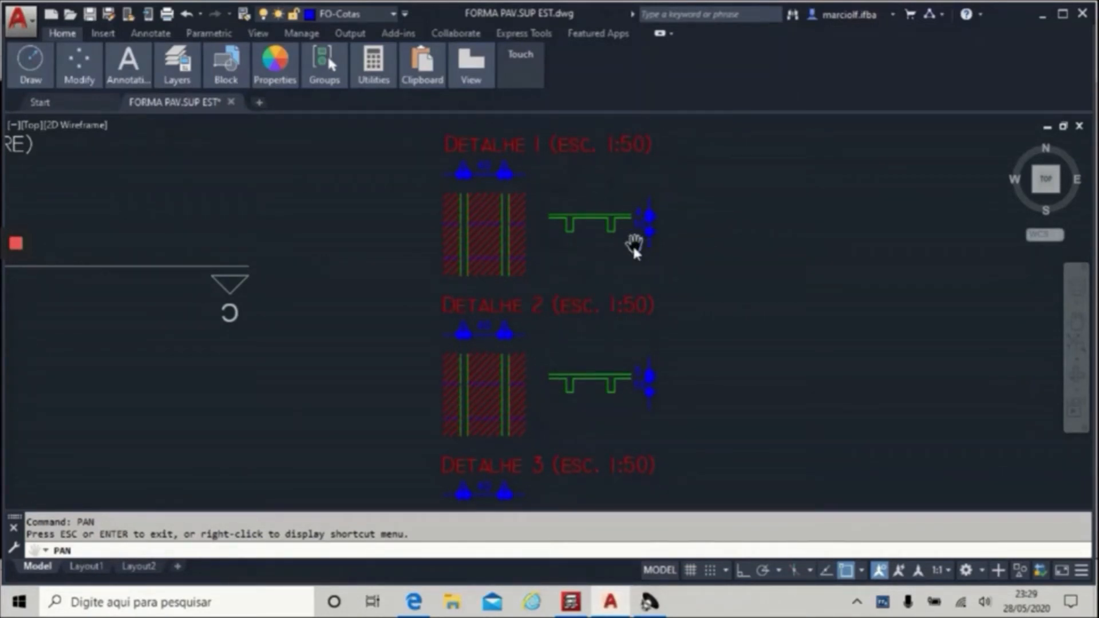
key("alt+Tab")
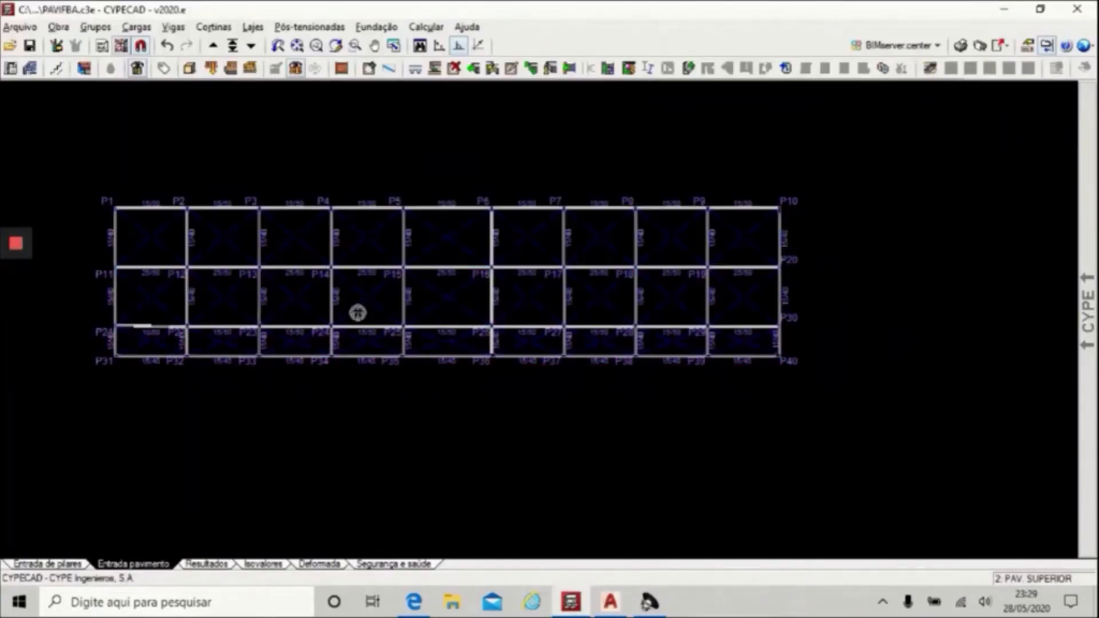
Start slab entry on PAV. SUPERIOR and set the slab type to ribbed slabs (Lajes nervuradas).
left_click(298, 48)
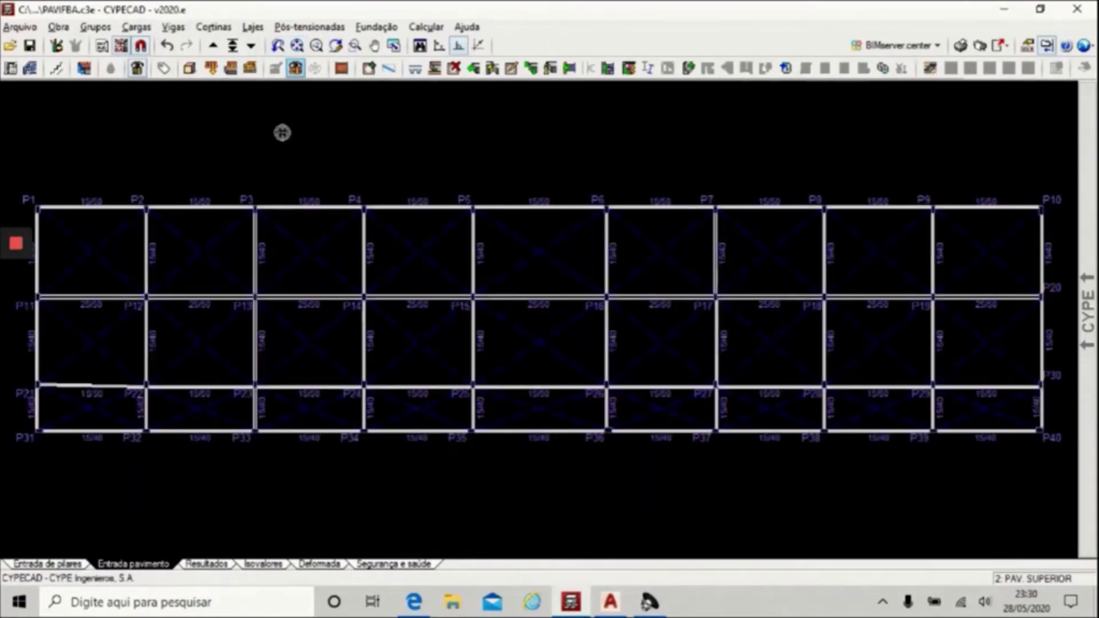
scroll(776, 394, "down", 4)
scroll(166, 295, "up", 1)
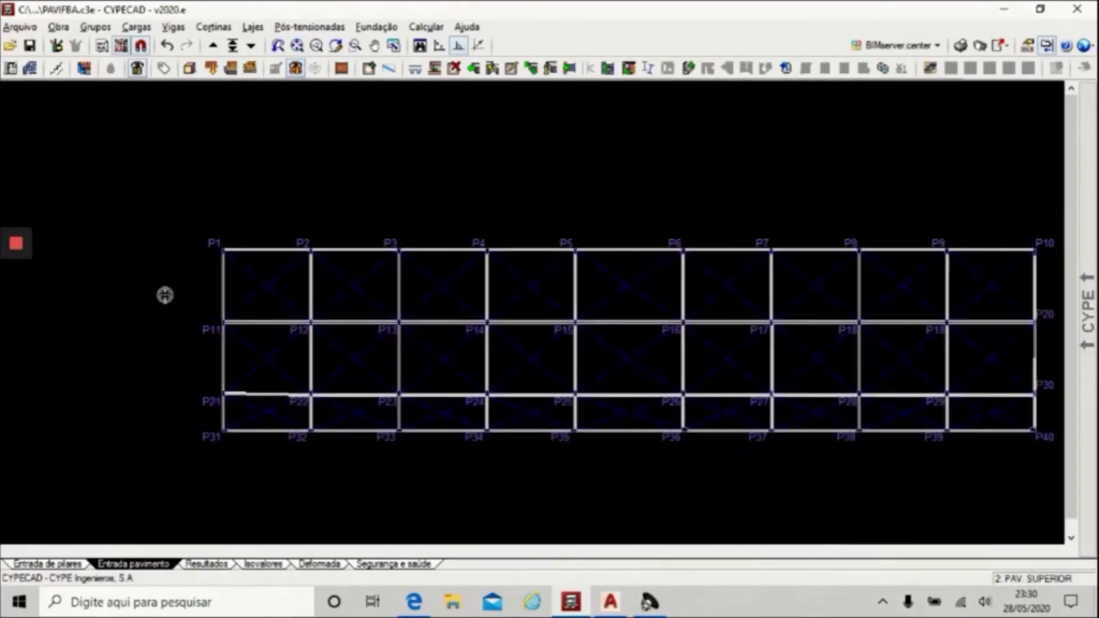
scroll(227, 269, "up", 2)
mouse_move(1088, 312)
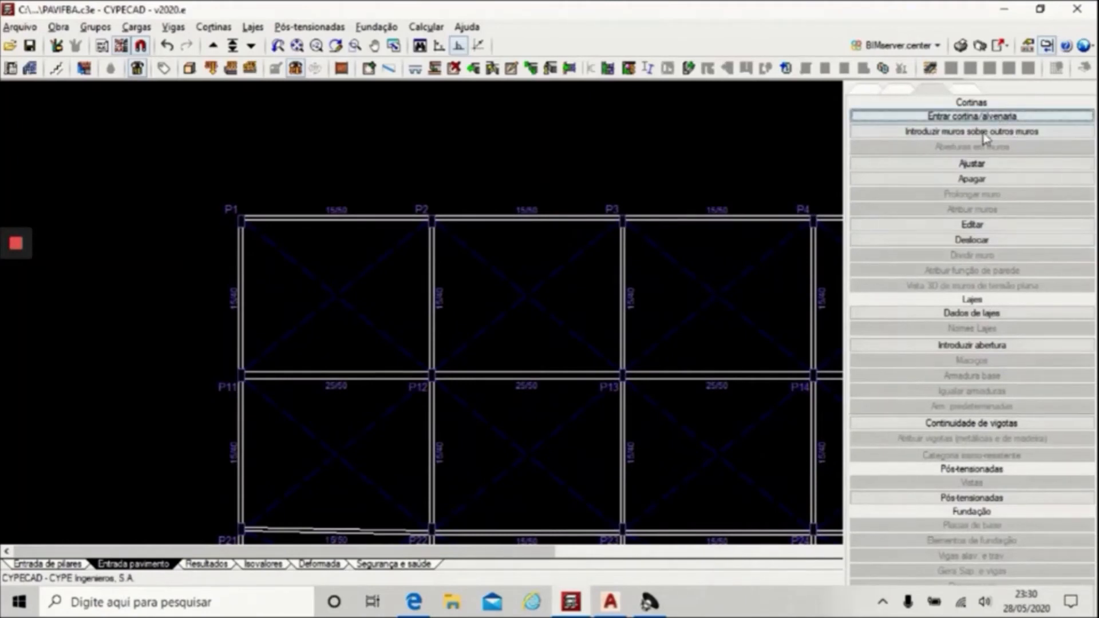
scroll(977, 172, "down", 3)
scroll(976, 226, "up", 6)
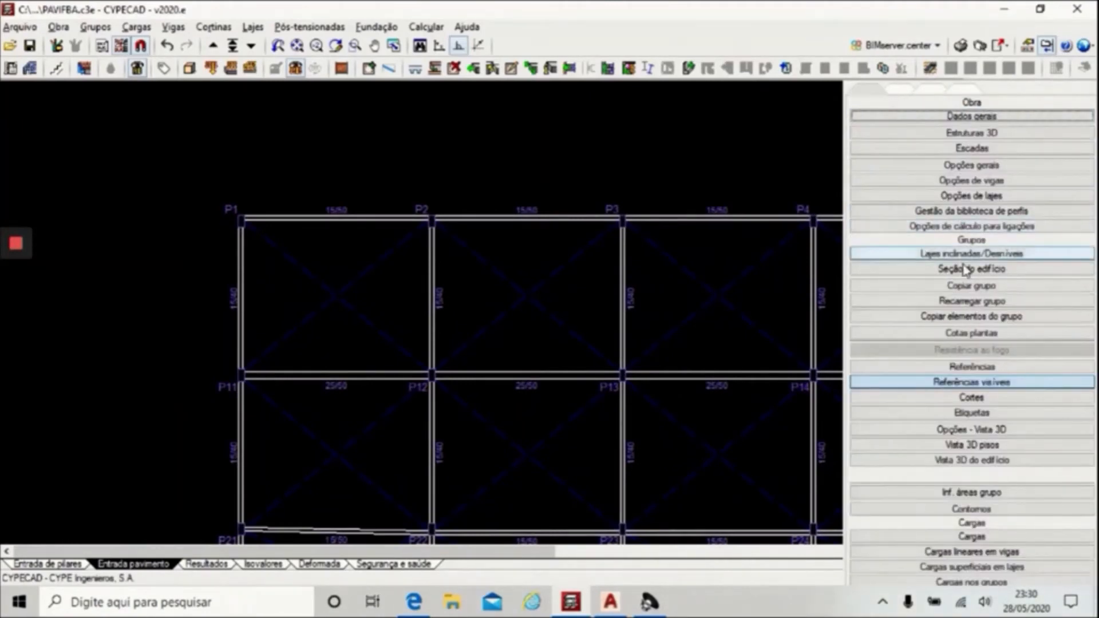
scroll(966, 269, "down", 3)
scroll(959, 330, "down", 2)
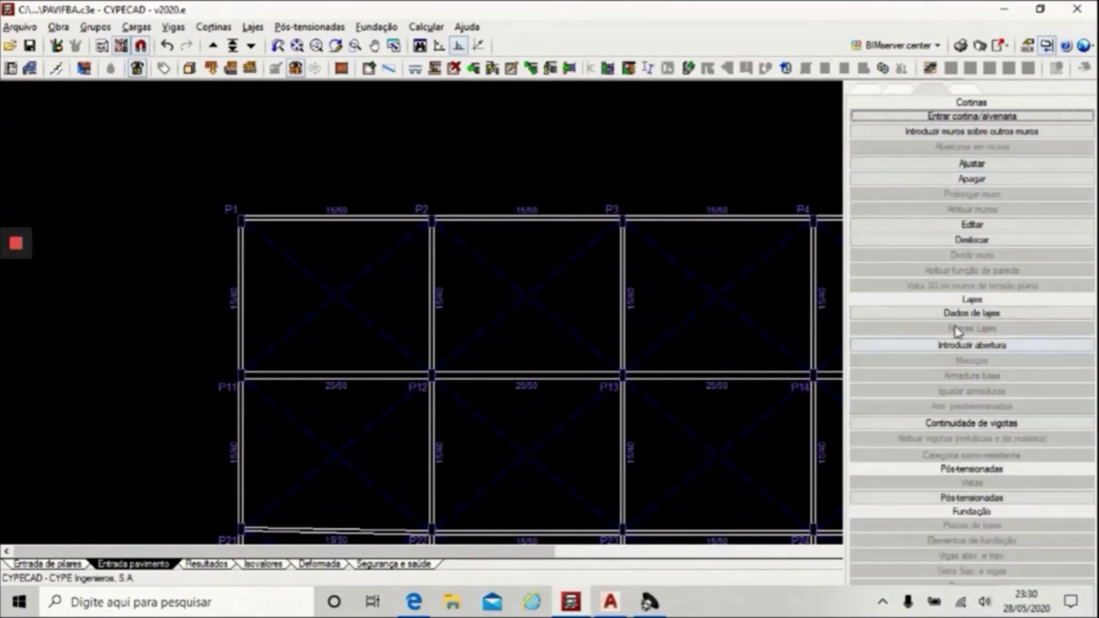
left_click(868, 312)
left_click(23, 112)
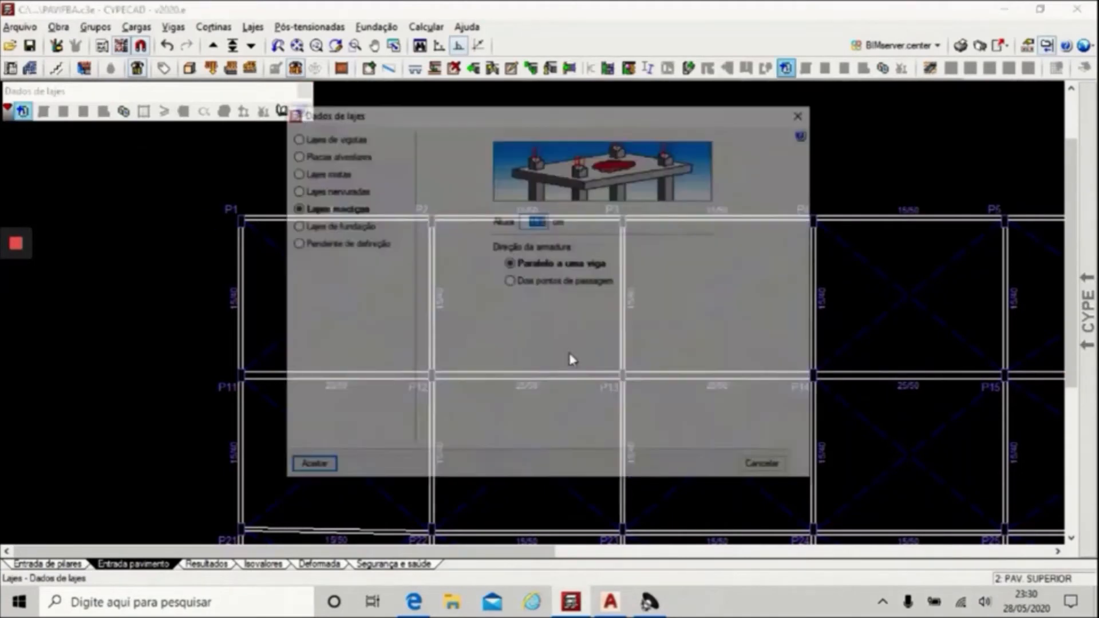
left_click(323, 195)
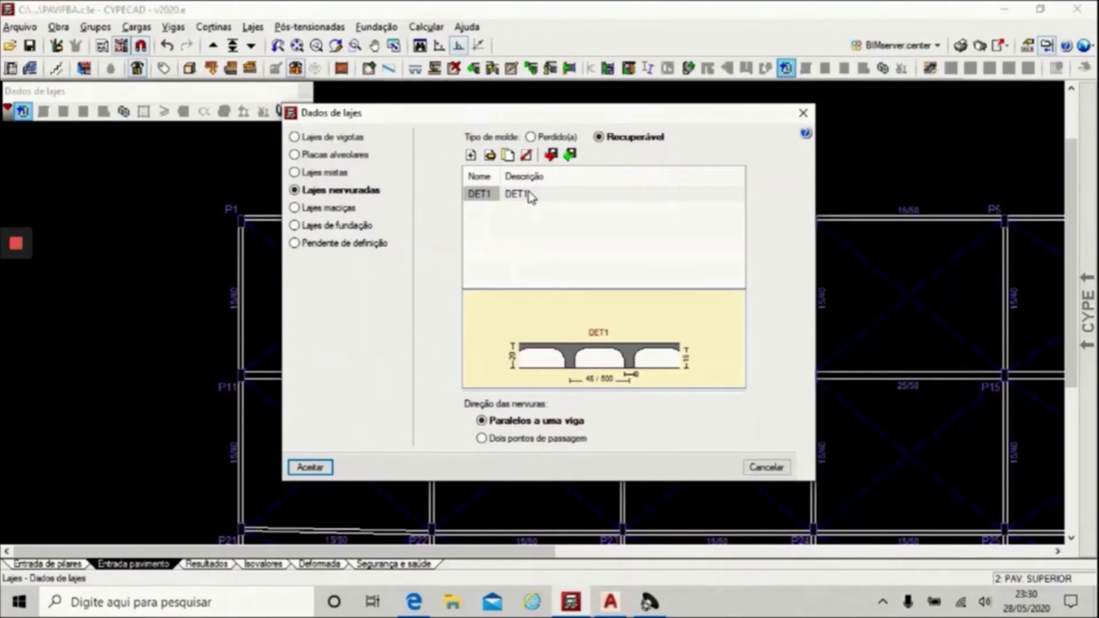
Check the X and Y direction geometry of ribbed slab DET1, decline copying it to the library, and accept it for slab entry.
left_click(492, 156)
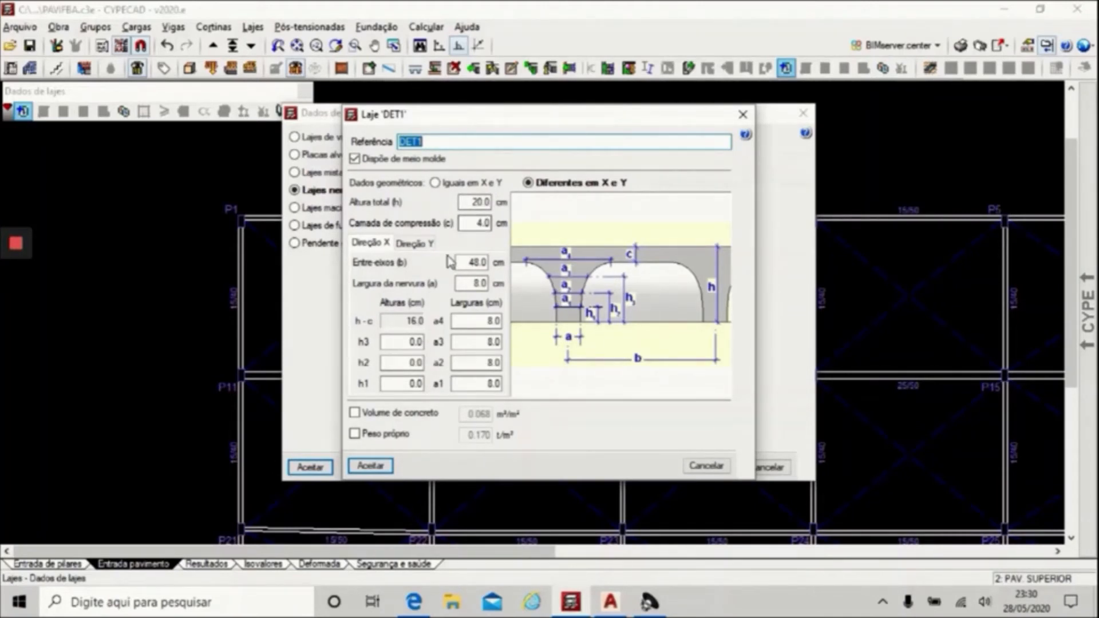
left_click(404, 242)
left_click(378, 243)
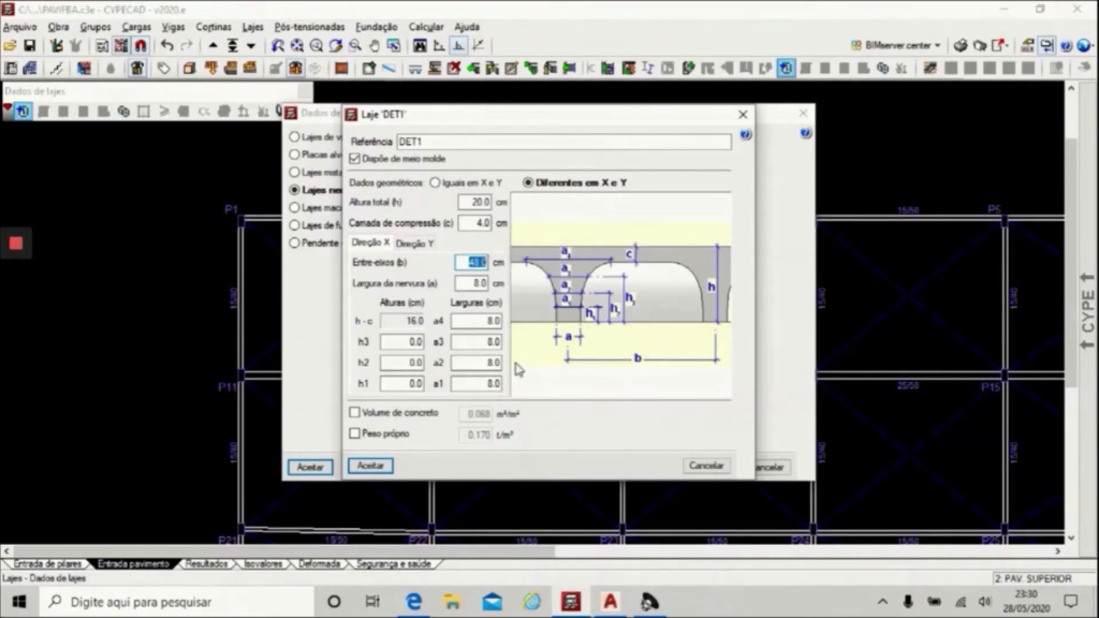
left_click(370, 466)
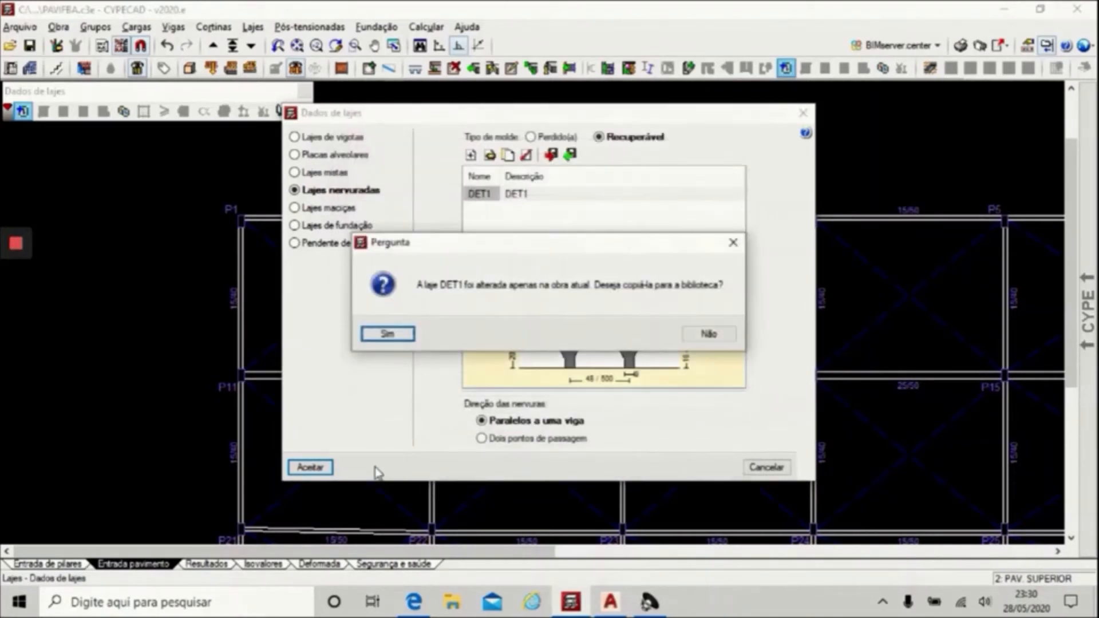
left_click(710, 335)
left_click(311, 467)
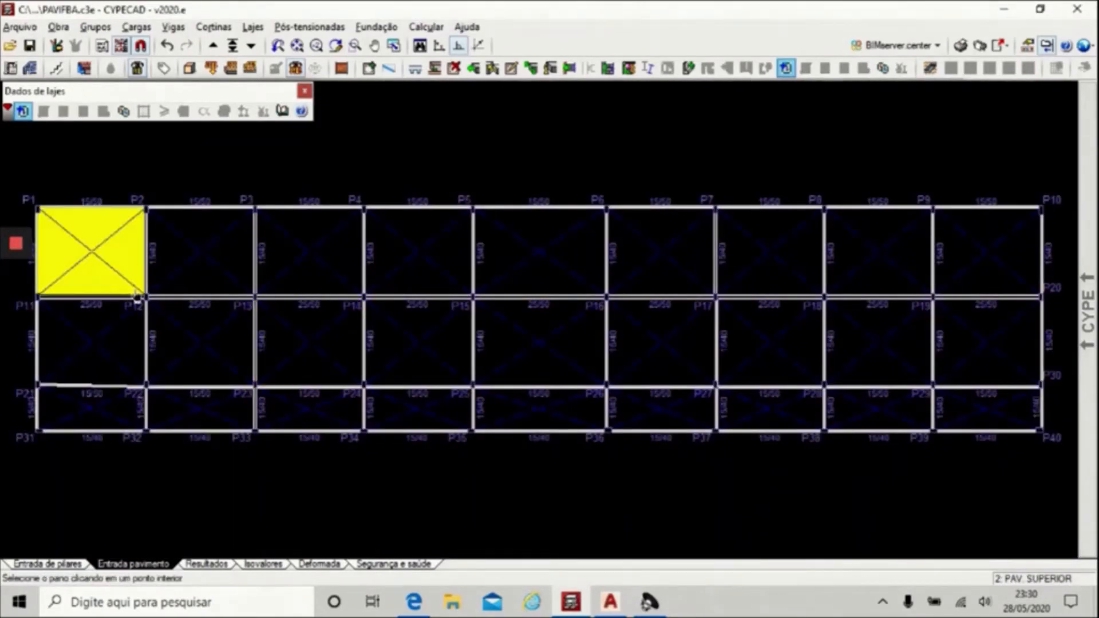
Enter DET1 ribbed slabs in the P1–P10 row of bays, skipping the P5–P6 bay, with ribs parallel to the transverse beams.
left_click(91, 252)
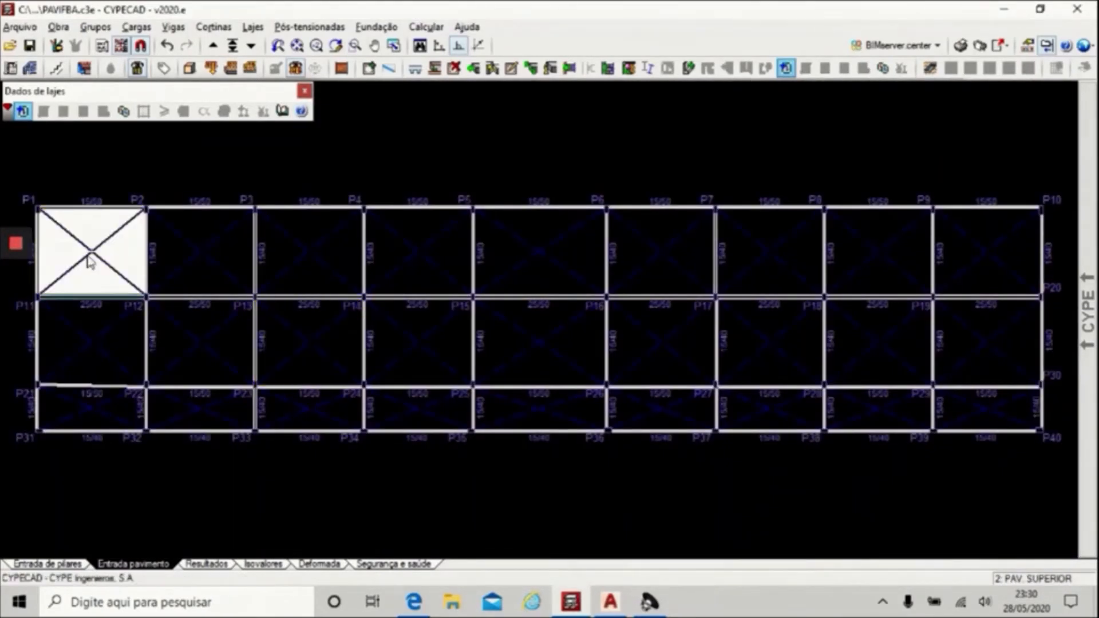
left_click(212, 251)
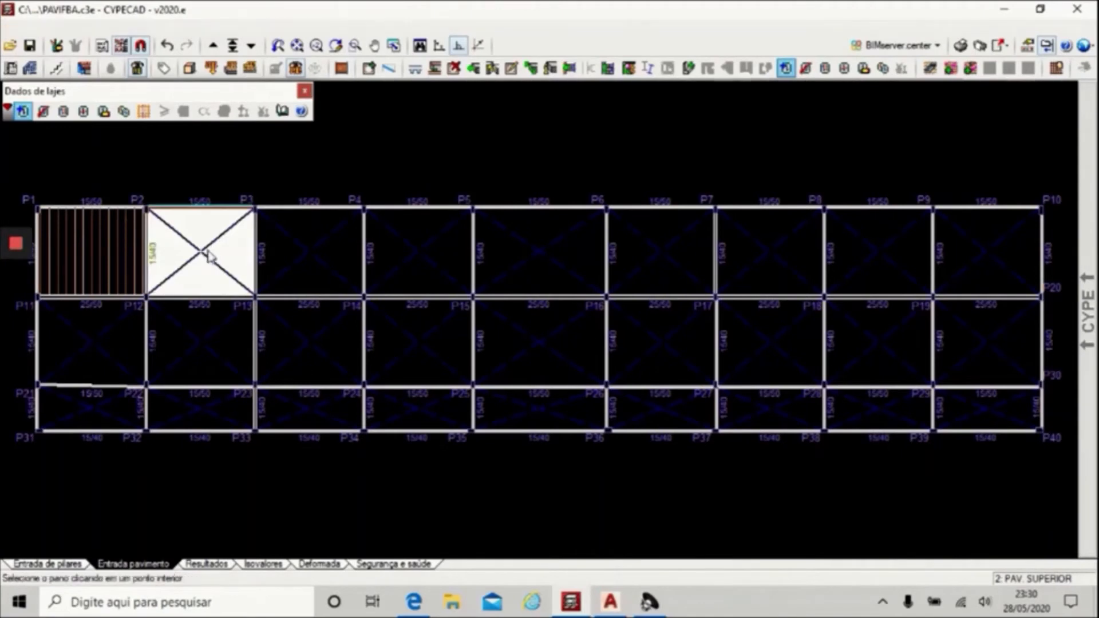
left_click(309, 251)
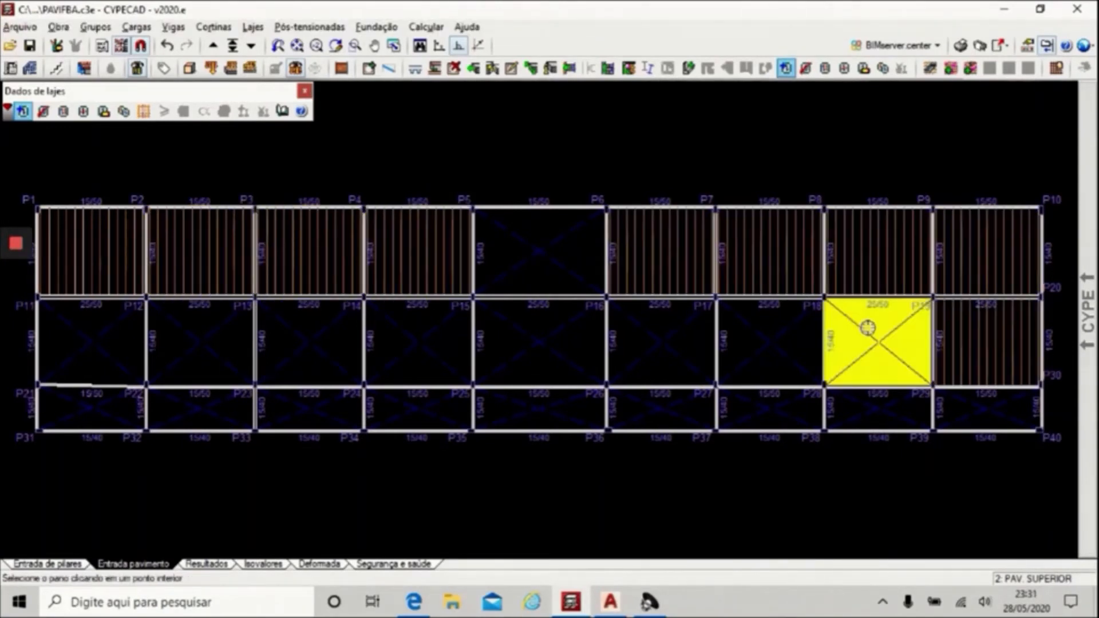
Enter DET1 ribbed slabs with transverse ribs in the remaining bays between P11–P19 and P21–P29, skipping the P15–P16 bay.
left_click(863, 337)
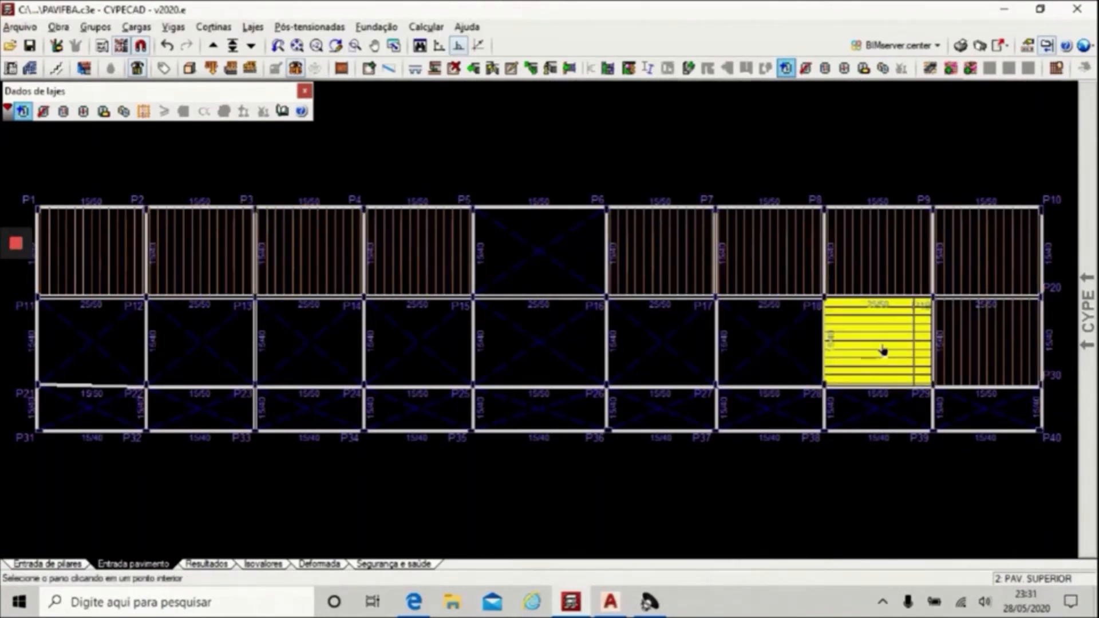
left_click(781, 349)
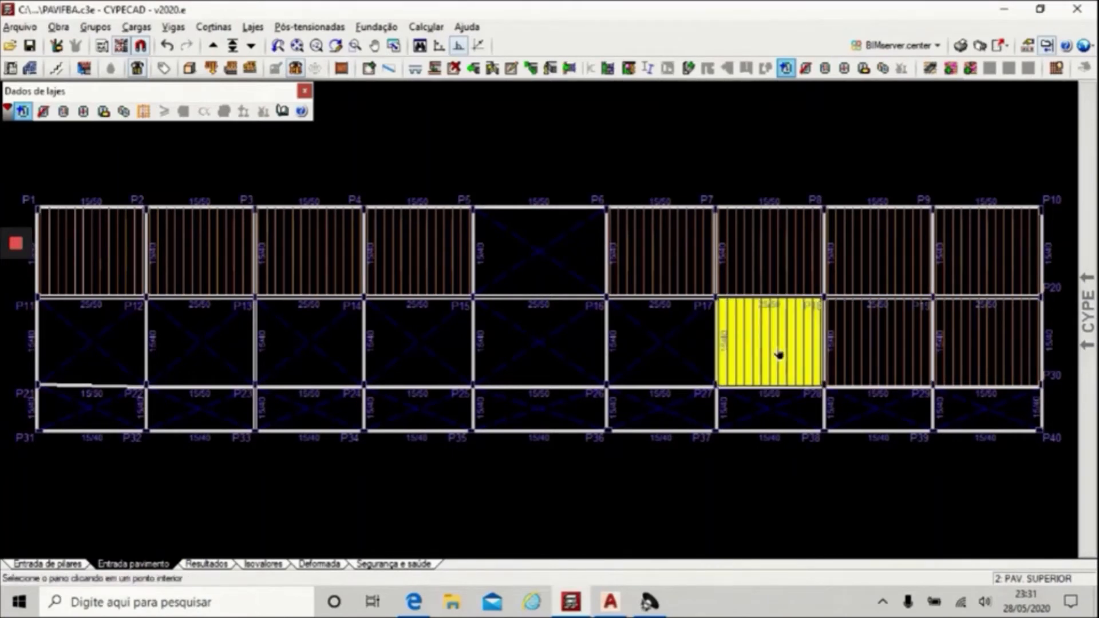
left_click(680, 352)
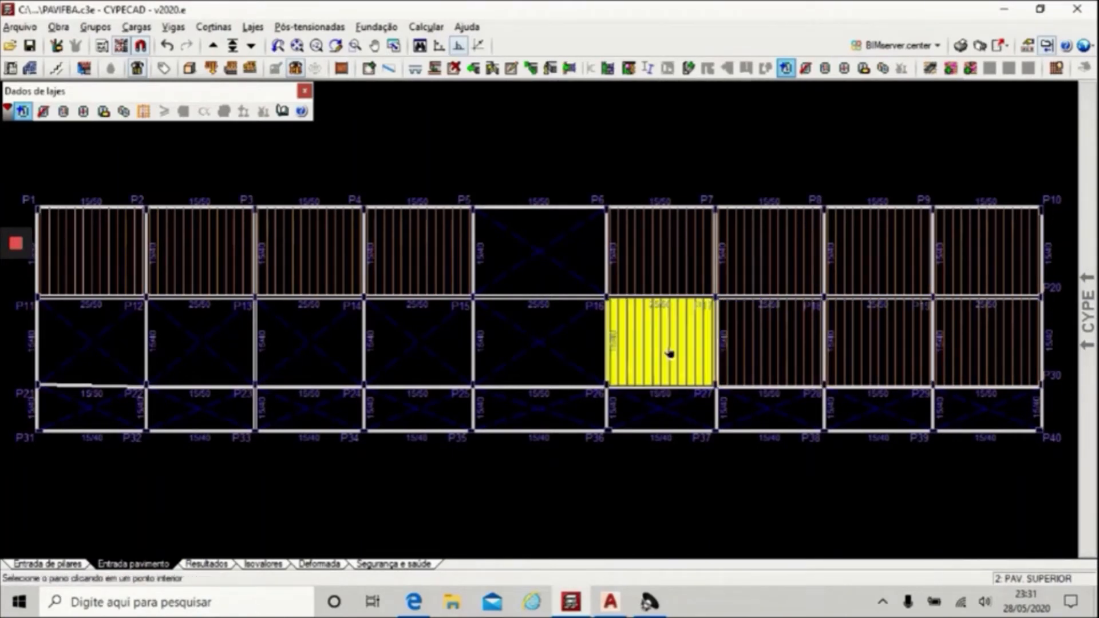
left_click(431, 362)
left_click(412, 361)
left_click(319, 360)
left_click(321, 360)
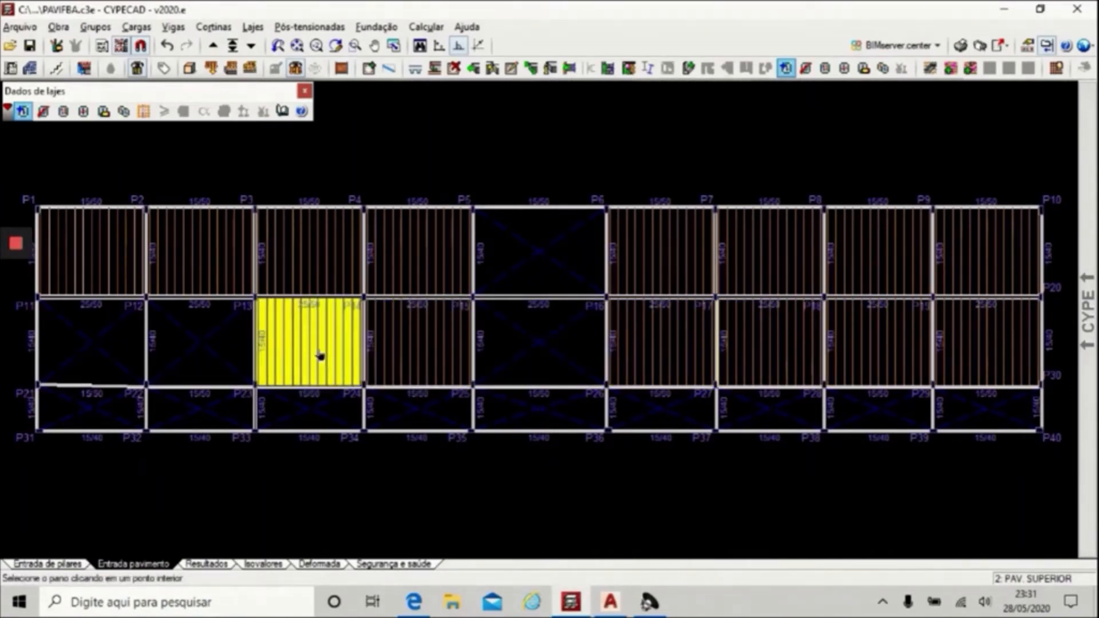
left_click(198, 355)
left_click(198, 355)
left_click(106, 355)
left_click(103, 351)
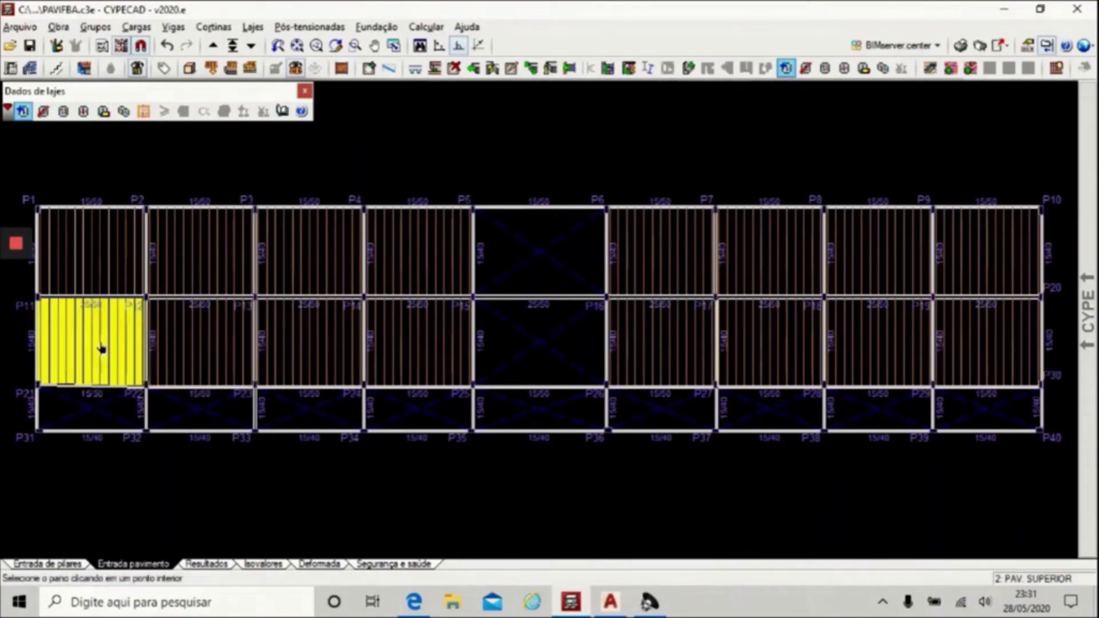
Delete the slabs from the P12–P13 and P13–P14 bays of the middle row.
left_click(43, 111)
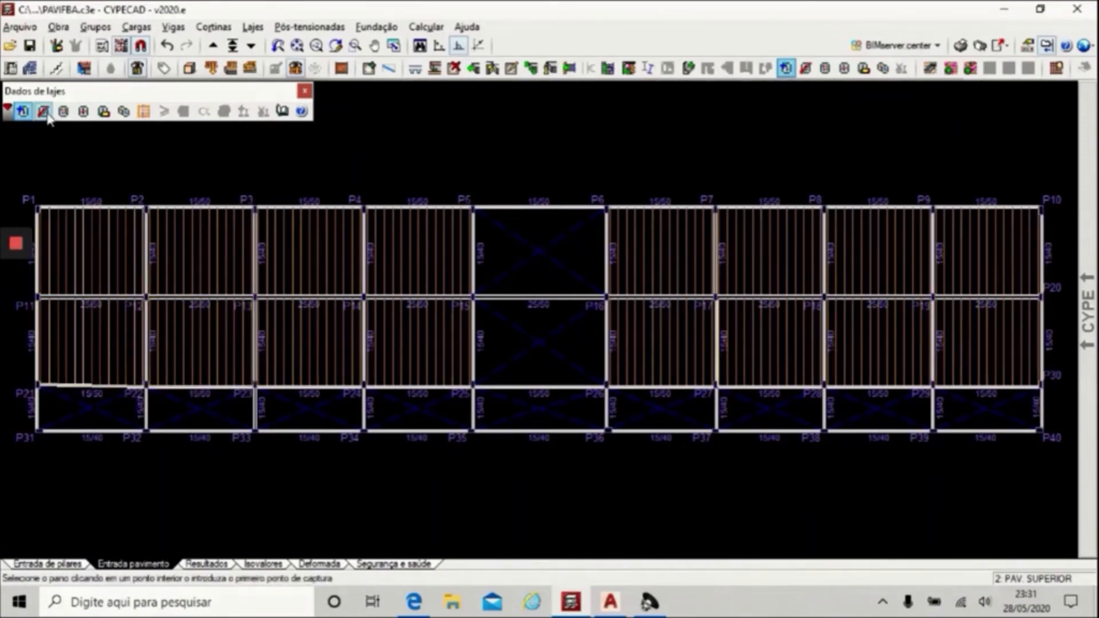
left_click(183, 351)
left_click(308, 355)
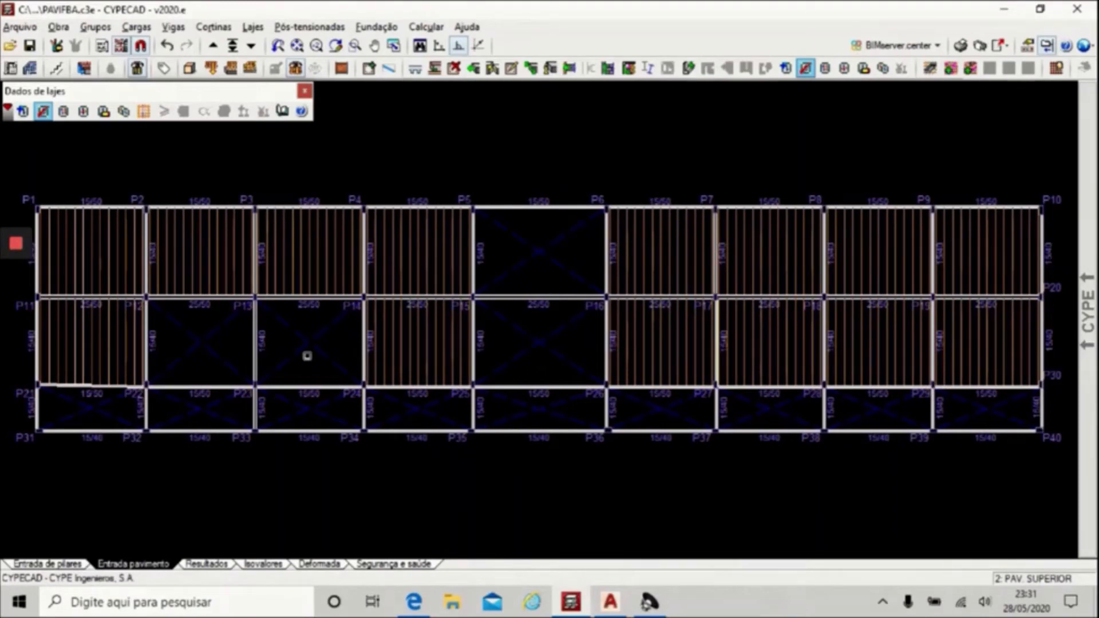
Enter 15 cm solid slabs (Lajes maciças) in the three bays between the P5–P35 and P6–P36 pillar lines.
left_click(22, 112)
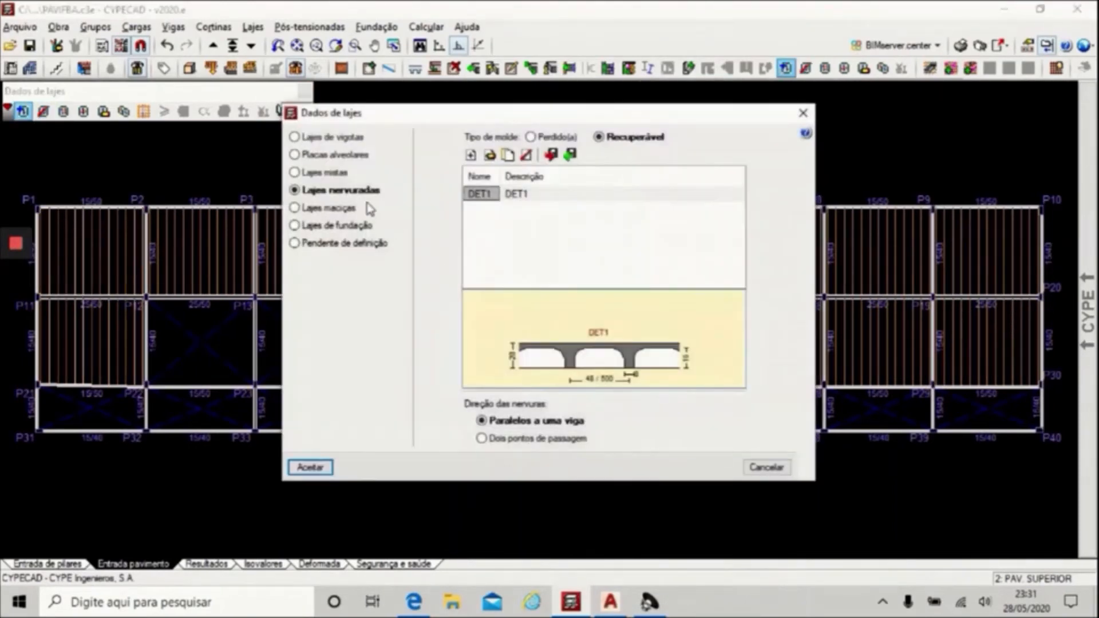
left_click(332, 208)
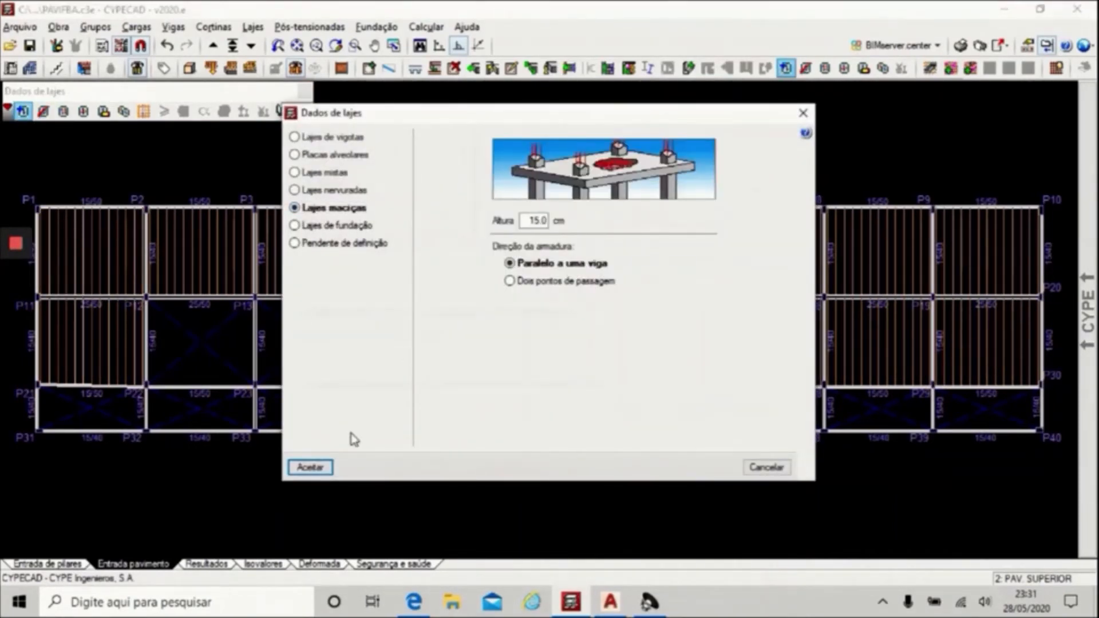
left_click(310, 467)
left_click(539, 258)
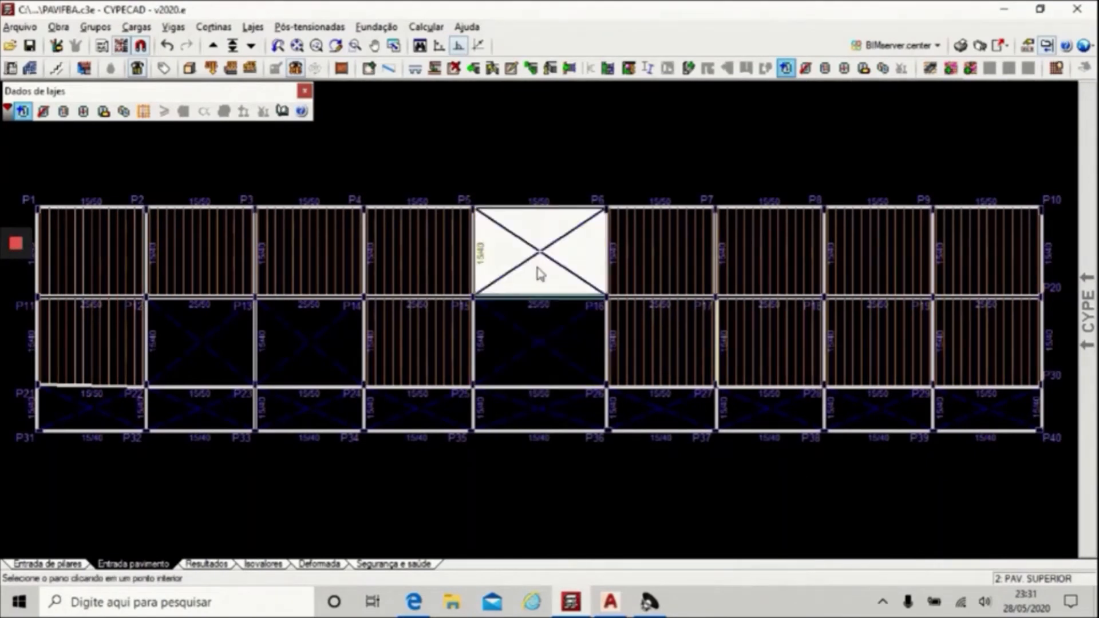
left_click(532, 367)
left_click(544, 416)
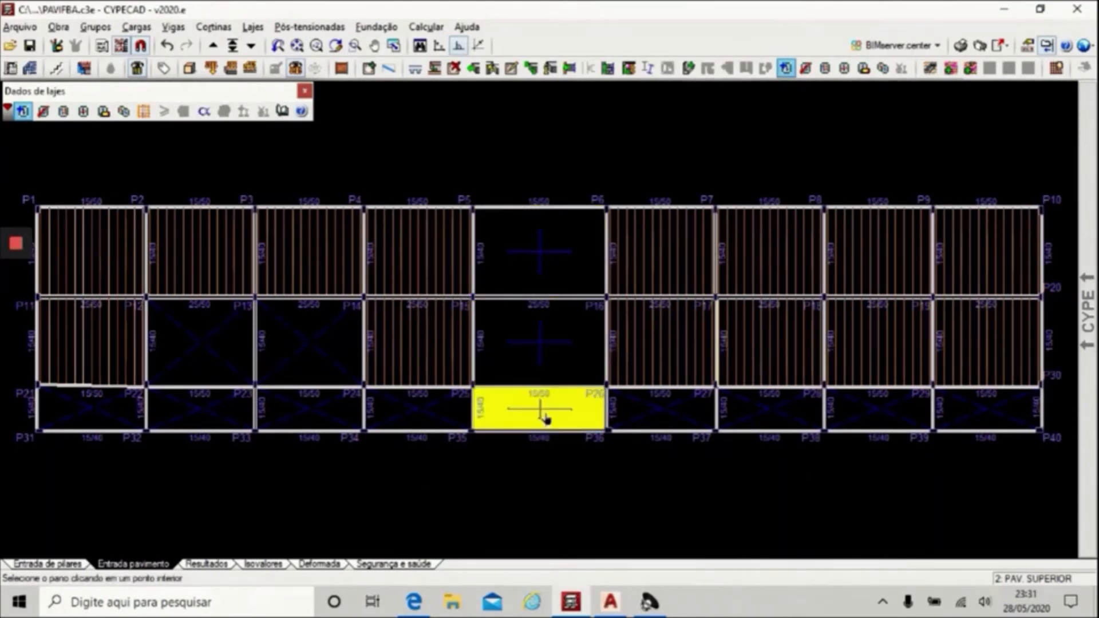
Create a ribbed slab type named DET2, consulting the slab details in AutoCAD before returning to CYPECAD to confirm the name.
left_click(22, 112)
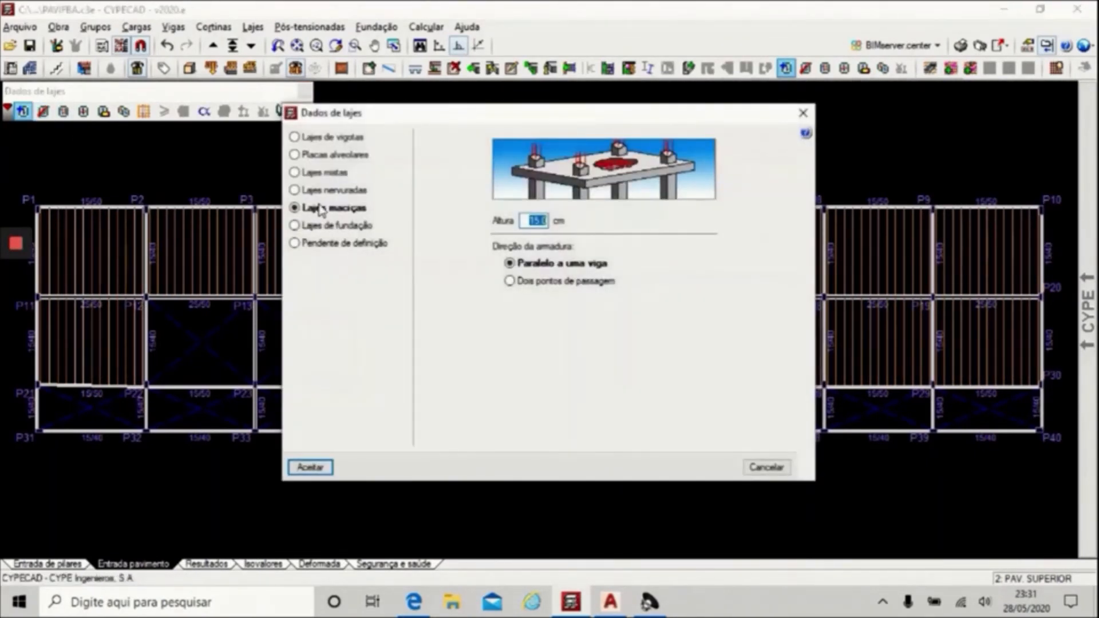
left_click(322, 191)
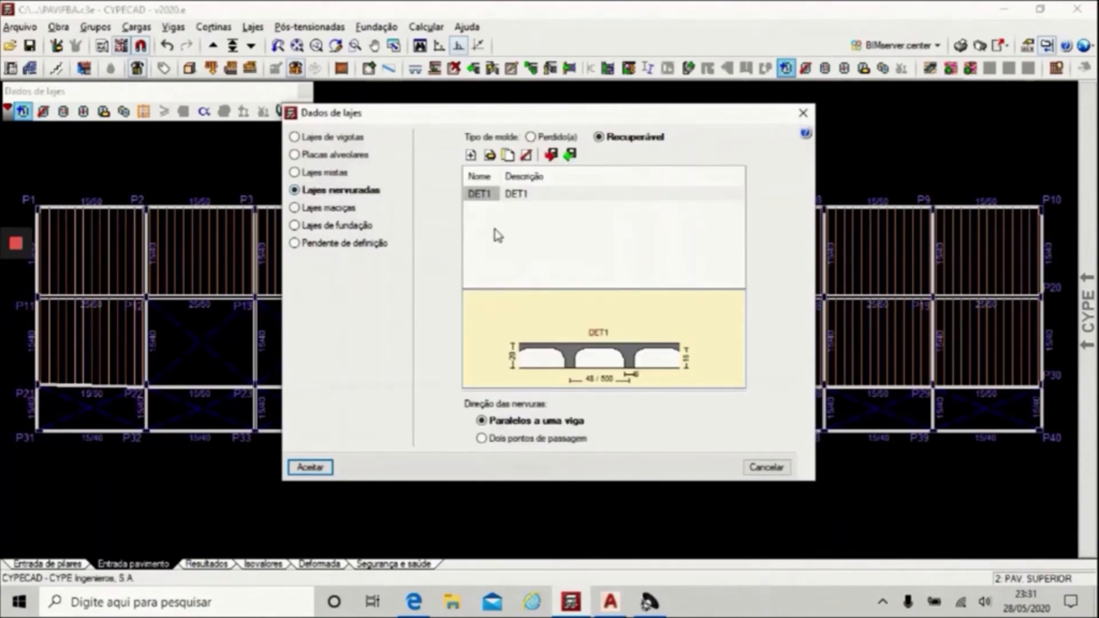
left_click(470, 156)
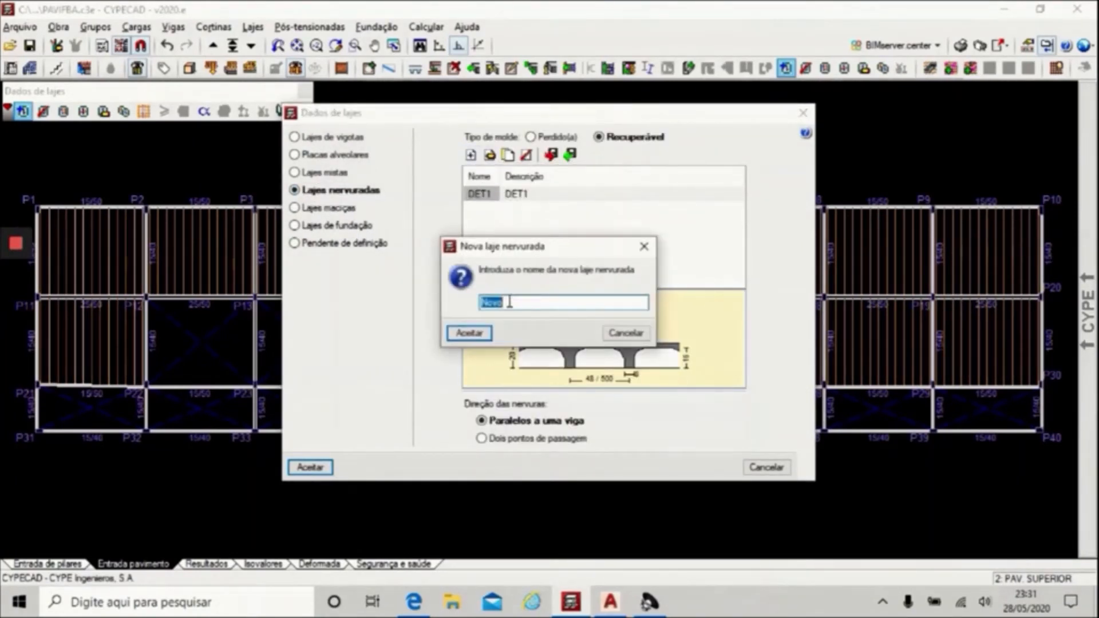
type("DET2")
left_click(611, 601)
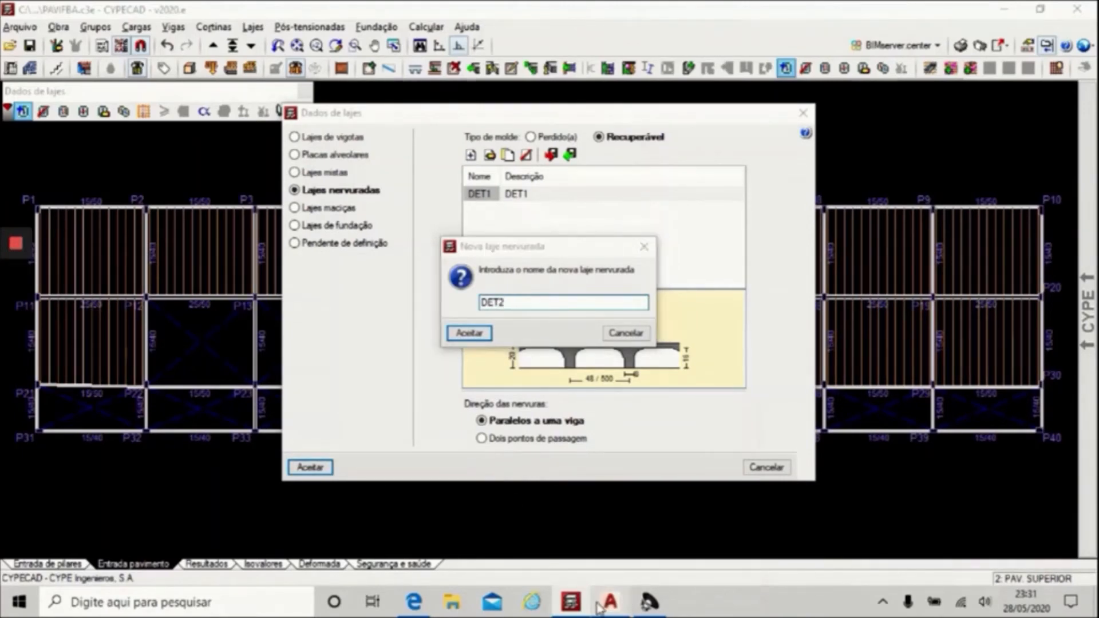
scroll(665, 305, "up", 4)
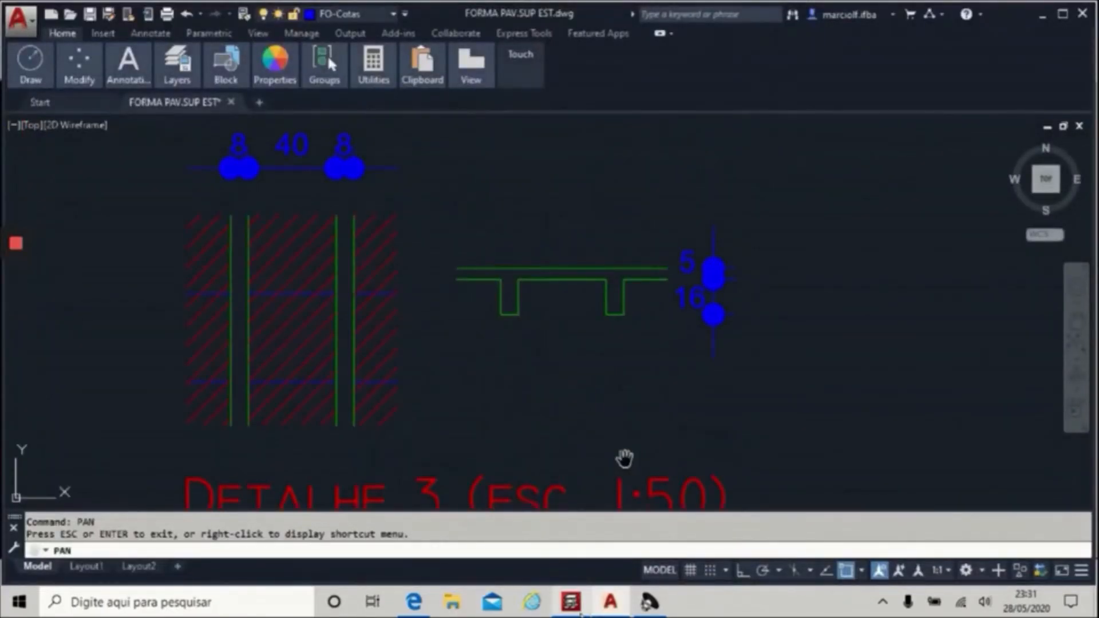
left_click(579, 607)
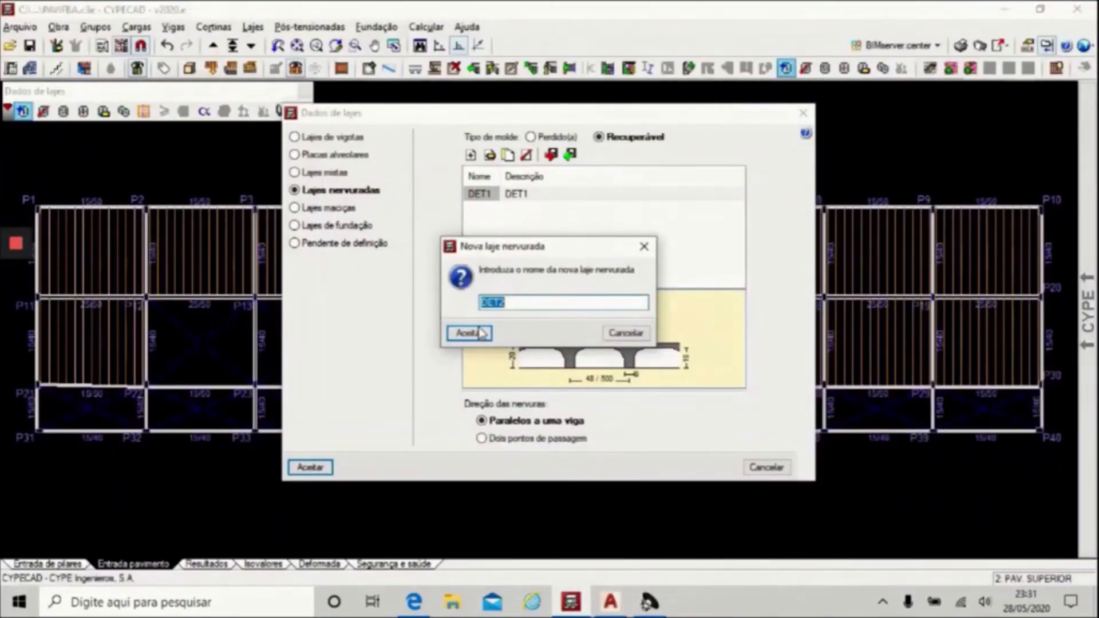
left_click(478, 329)
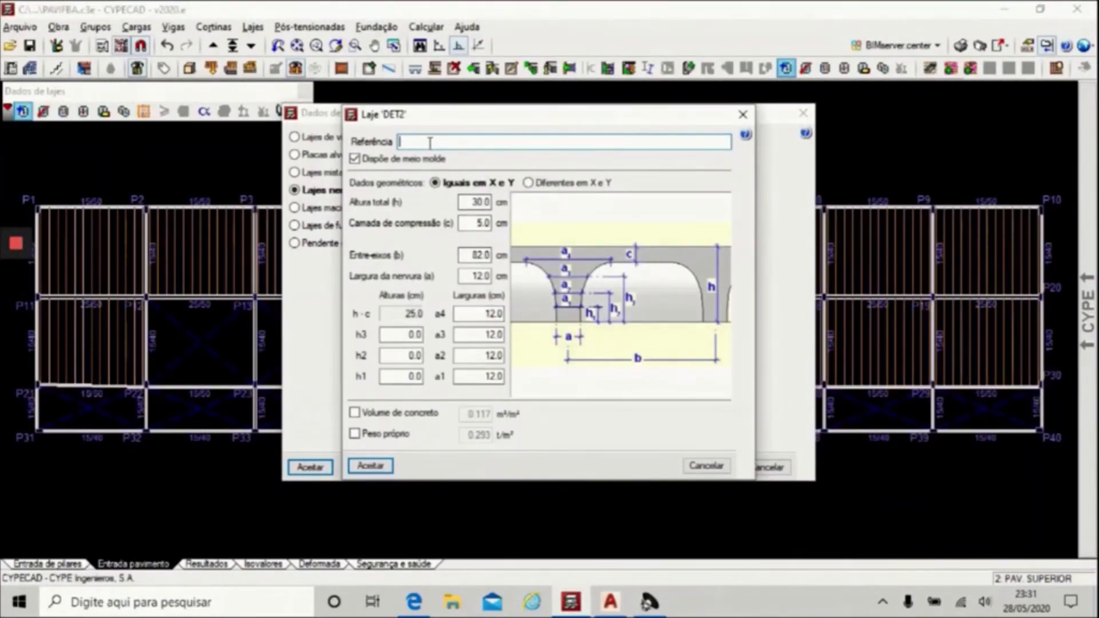
Define DET2 with reference DET2, 20 cm total height, 48 cm rib spacing and 8 cm rib widths, and reopen its data.
type("DET2")
double_click(475, 201)
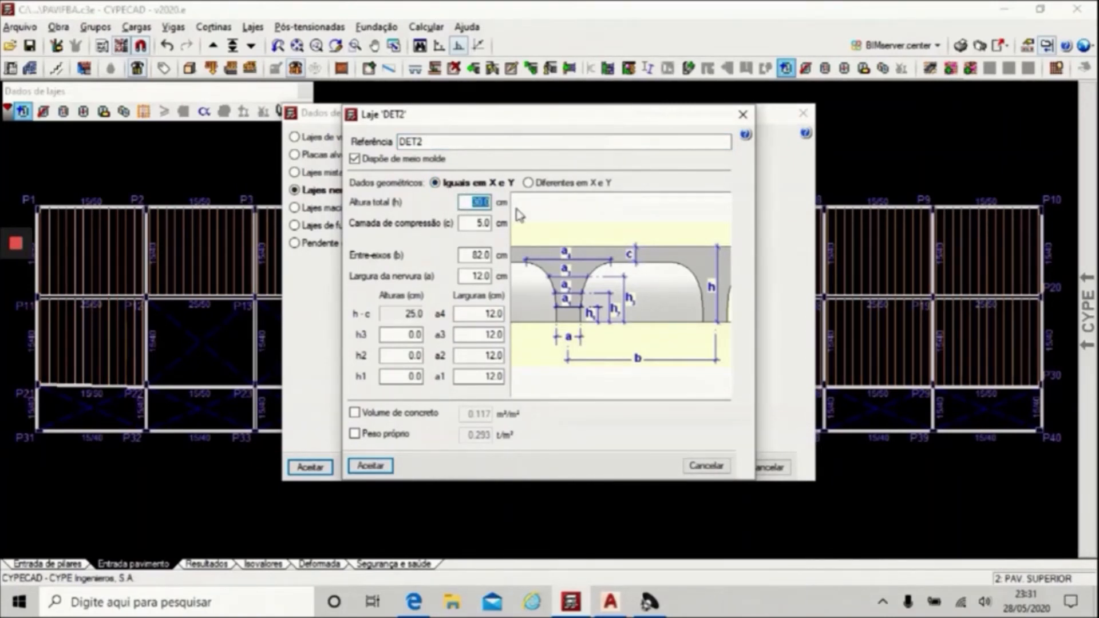
type("20")
double_click(474, 255)
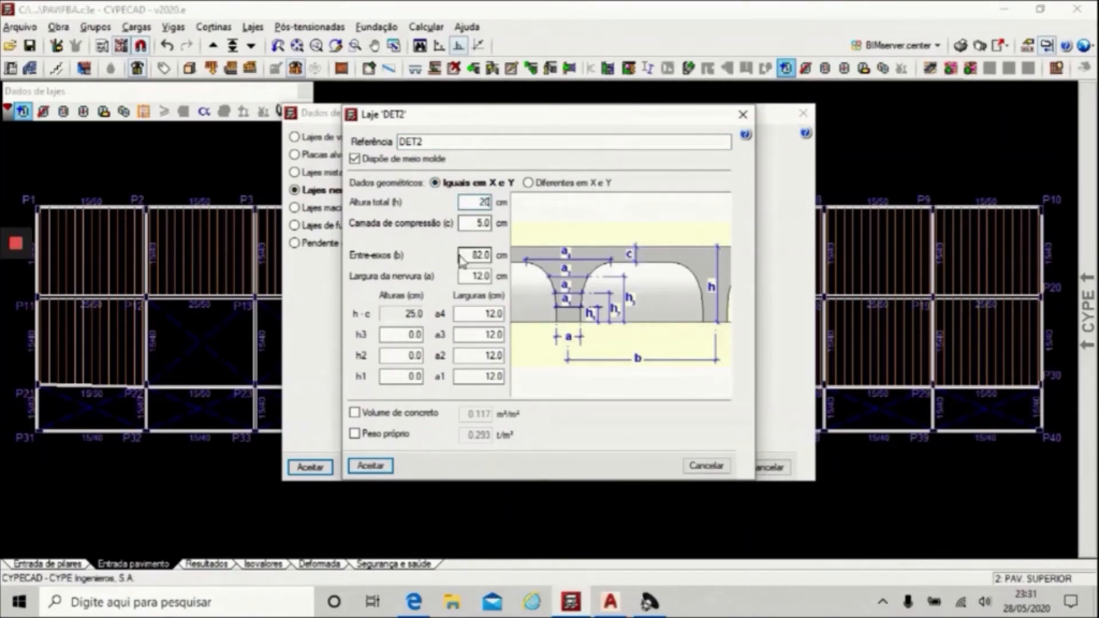
type("40")
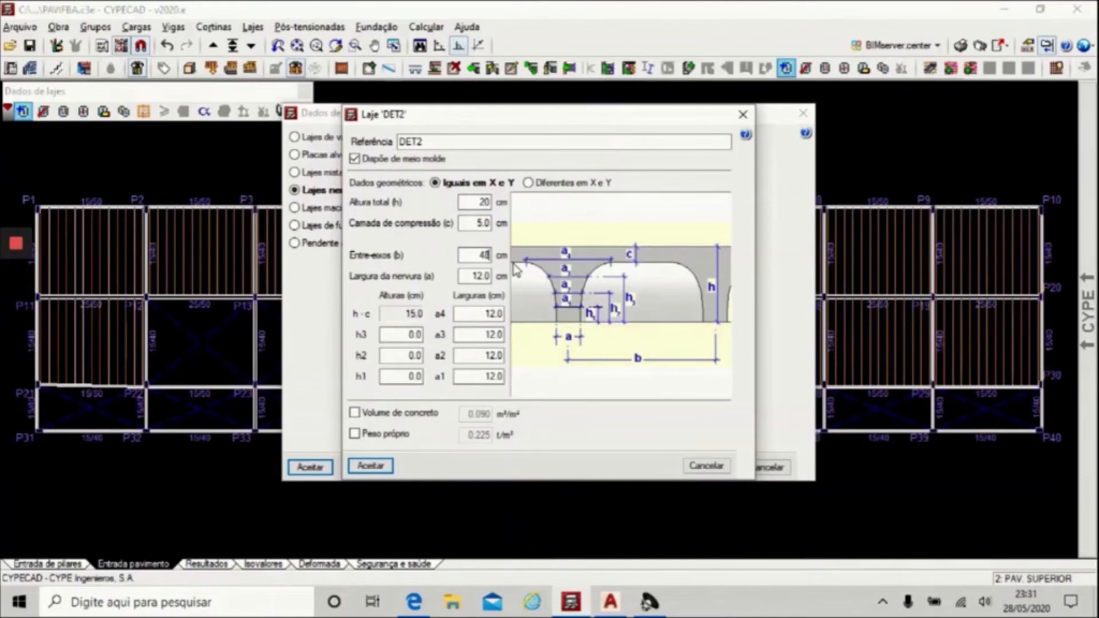
double_click(462, 276)
type("8")
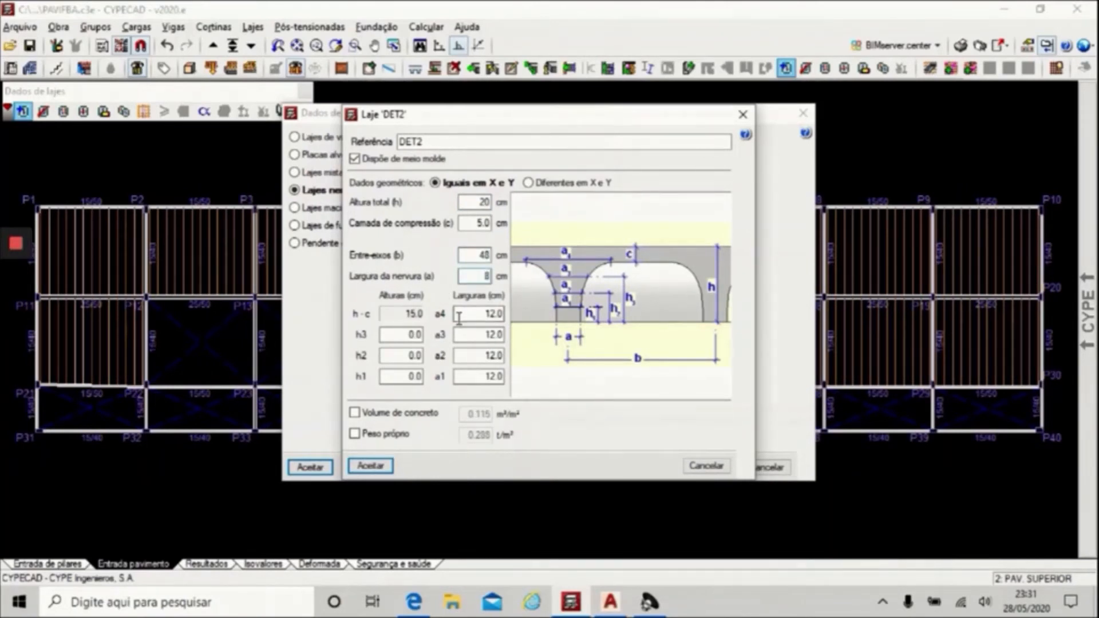
double_click(478, 314)
type("8")
left_click(478, 335)
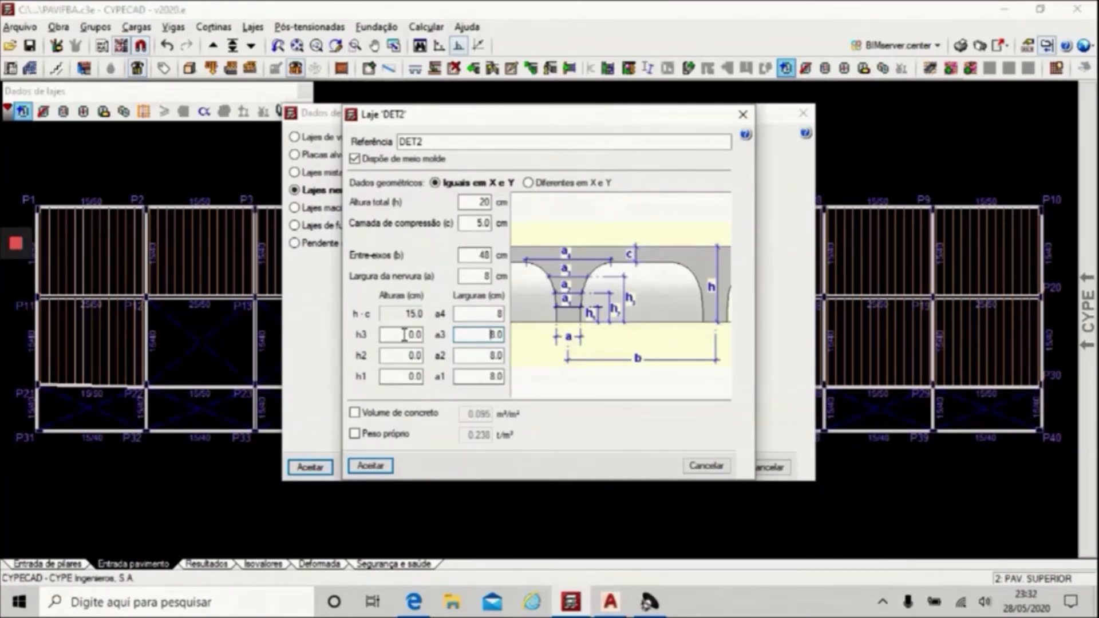
left_click(371, 466)
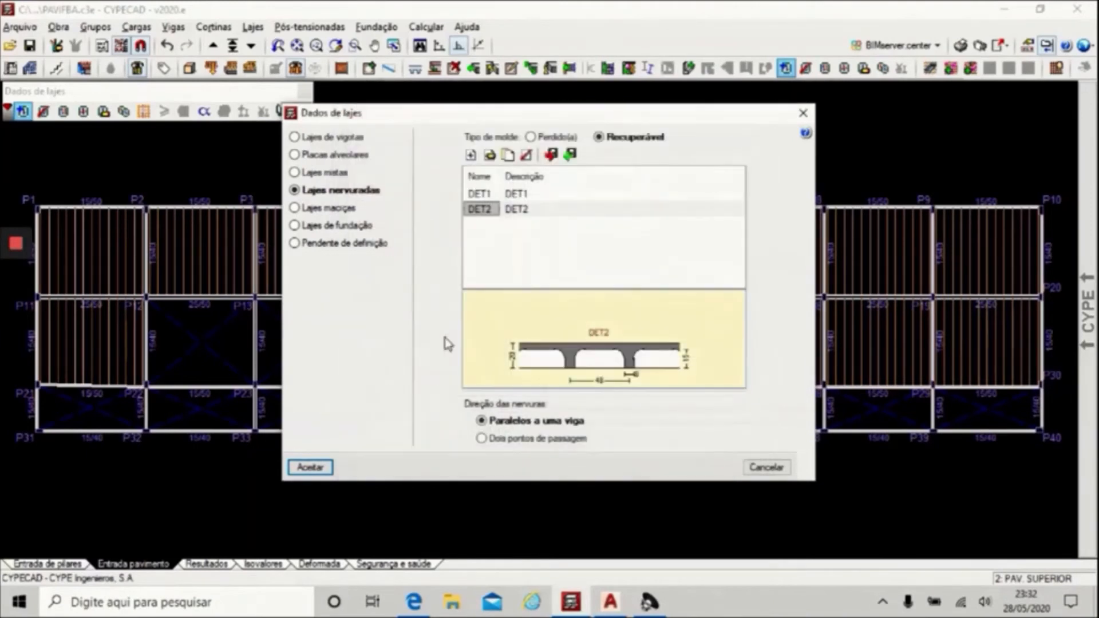
left_click(491, 155)
Define DET3's X direction with 48 cm rib spacing, 8 cm rib width and 8 cm partial width a4.
type("4")
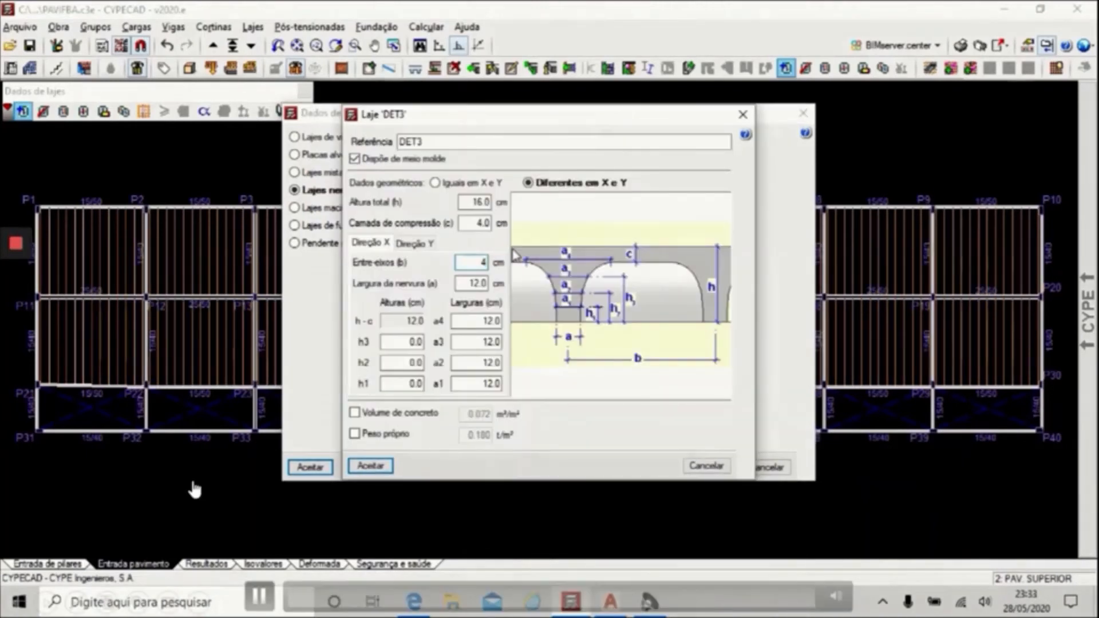
type("8")
left_click(485, 283)
type("8")
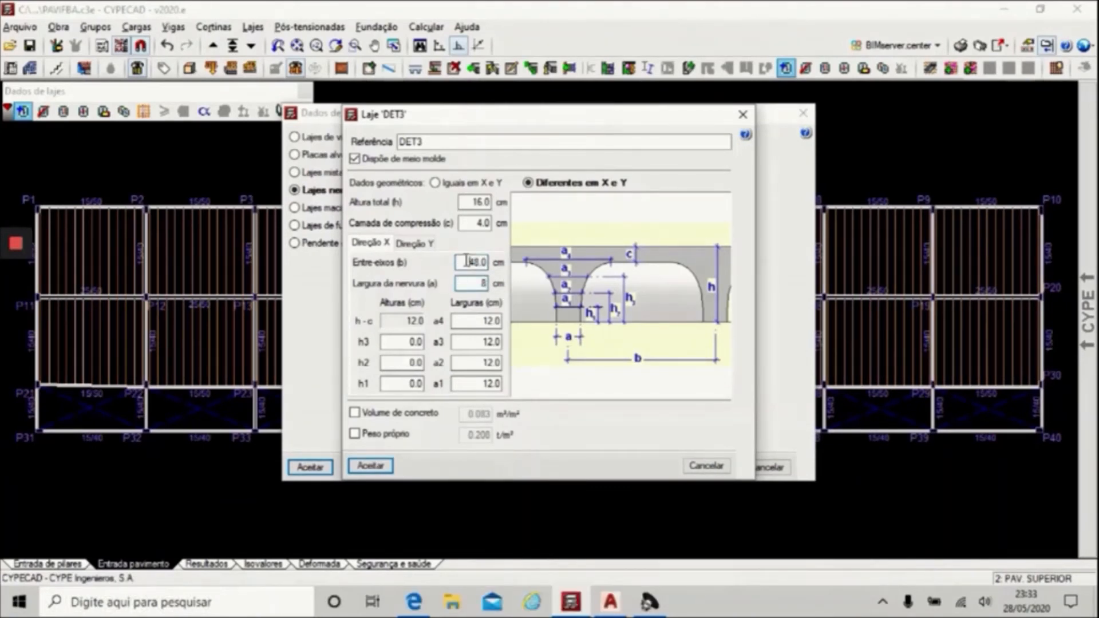
left_click_drag(472, 321, 545, 328)
type("8")
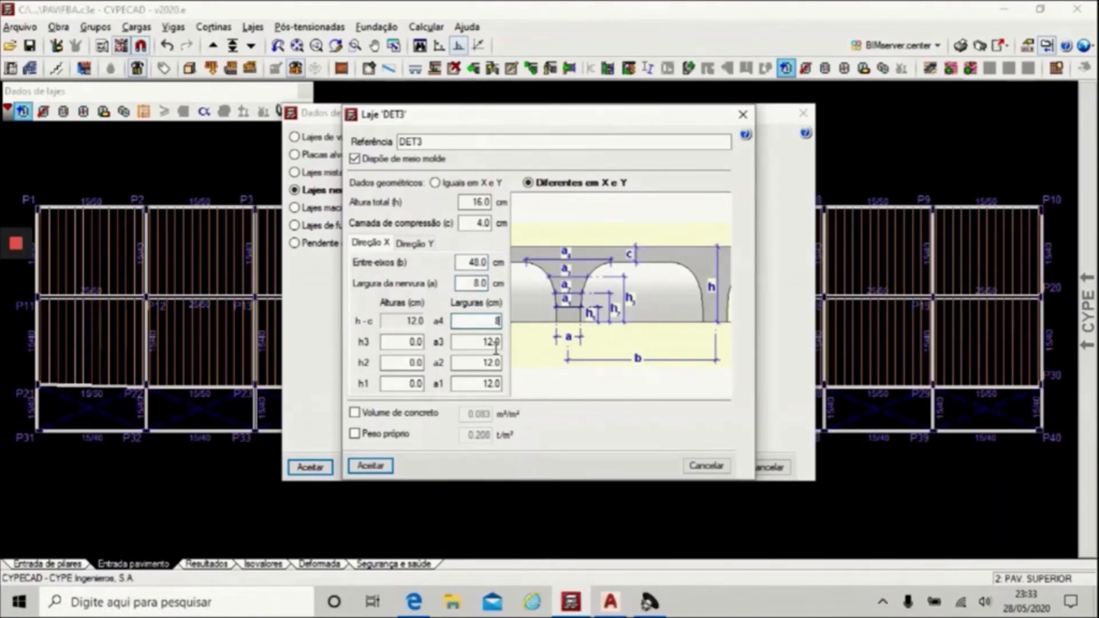
Define DET3's Y direction with 500 cm rib spacing and 8 cm rib widths, and accept the slab data.
left_click(415, 243)
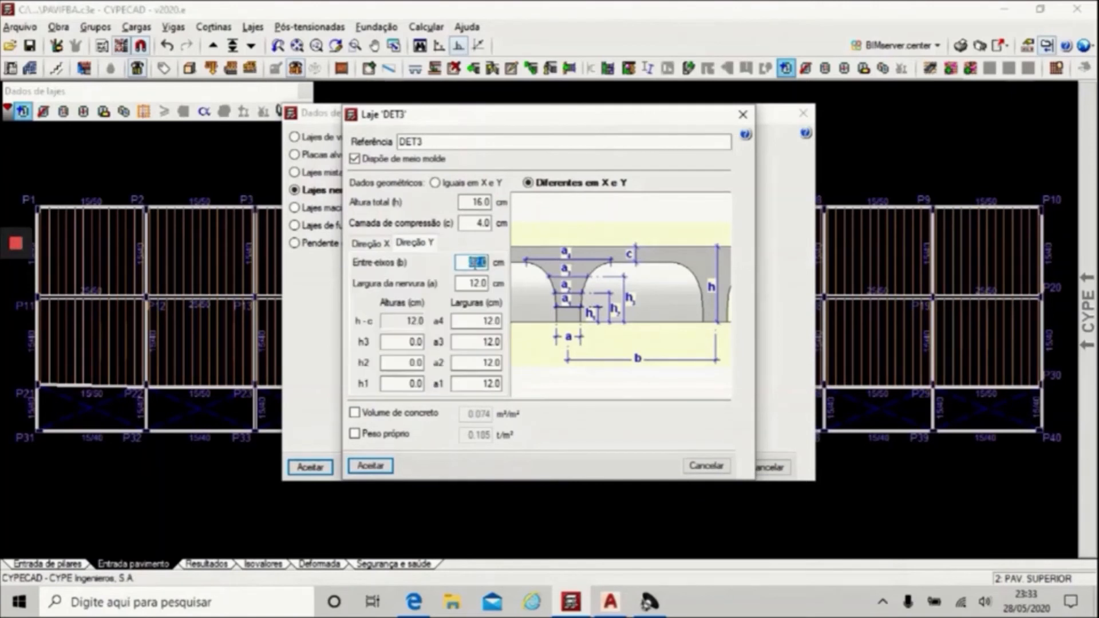
type("50.")
type("00")
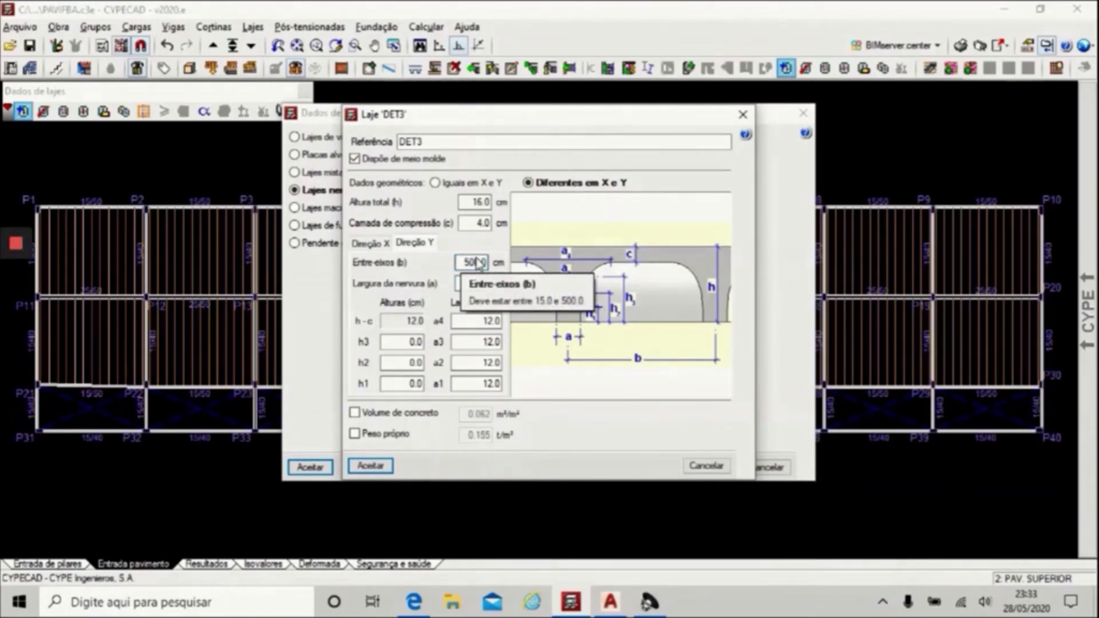
key("Tab")
type("8")
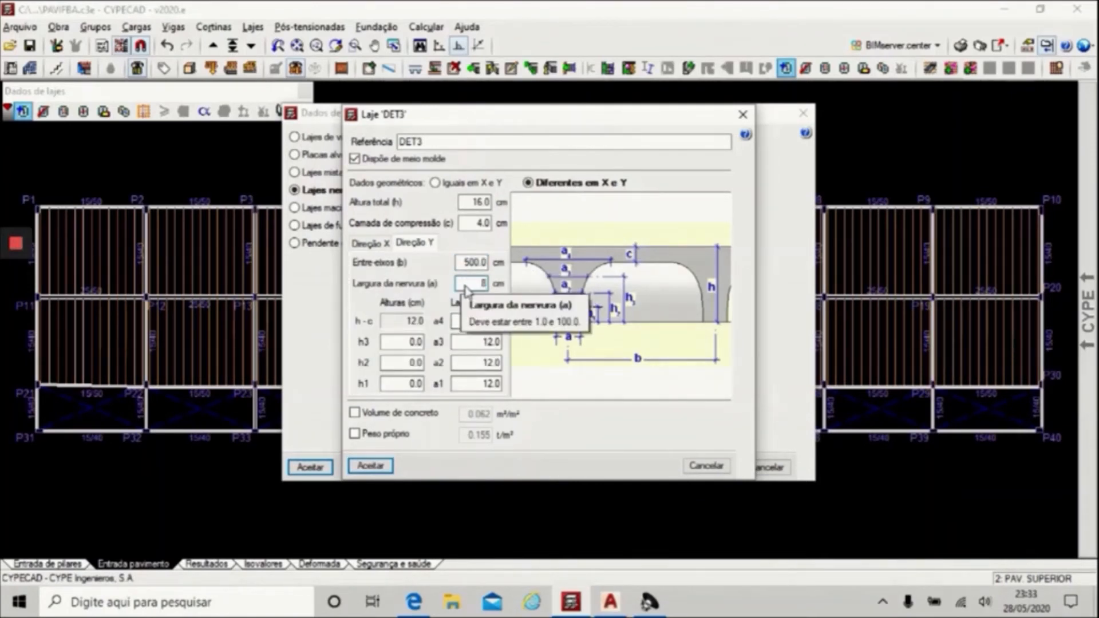
key("Tab")
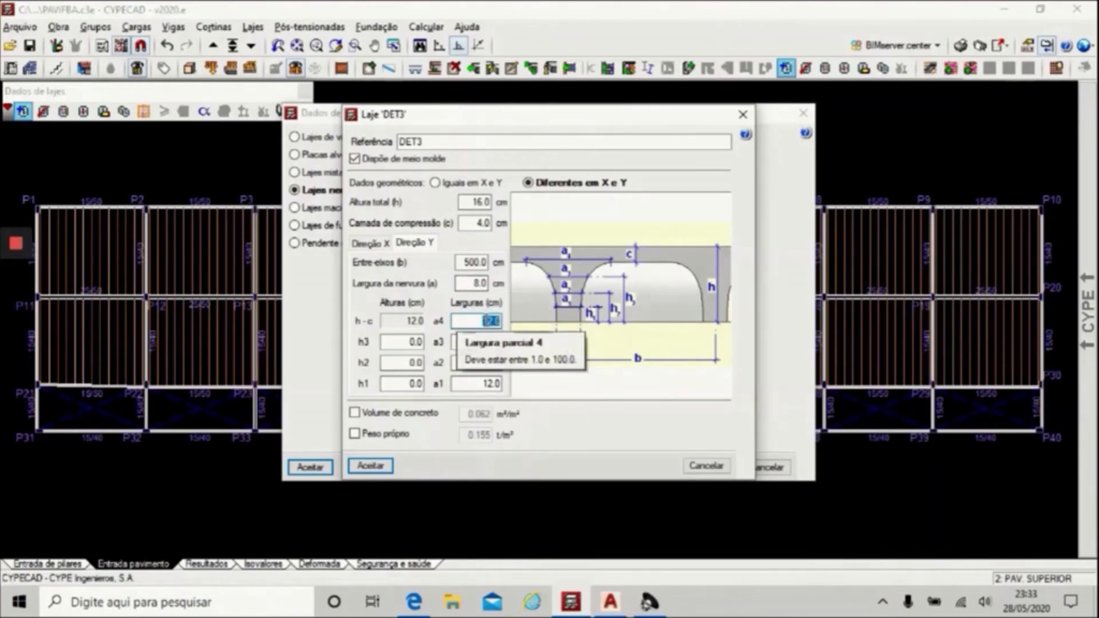
key("Tab")
left_click(478, 283)
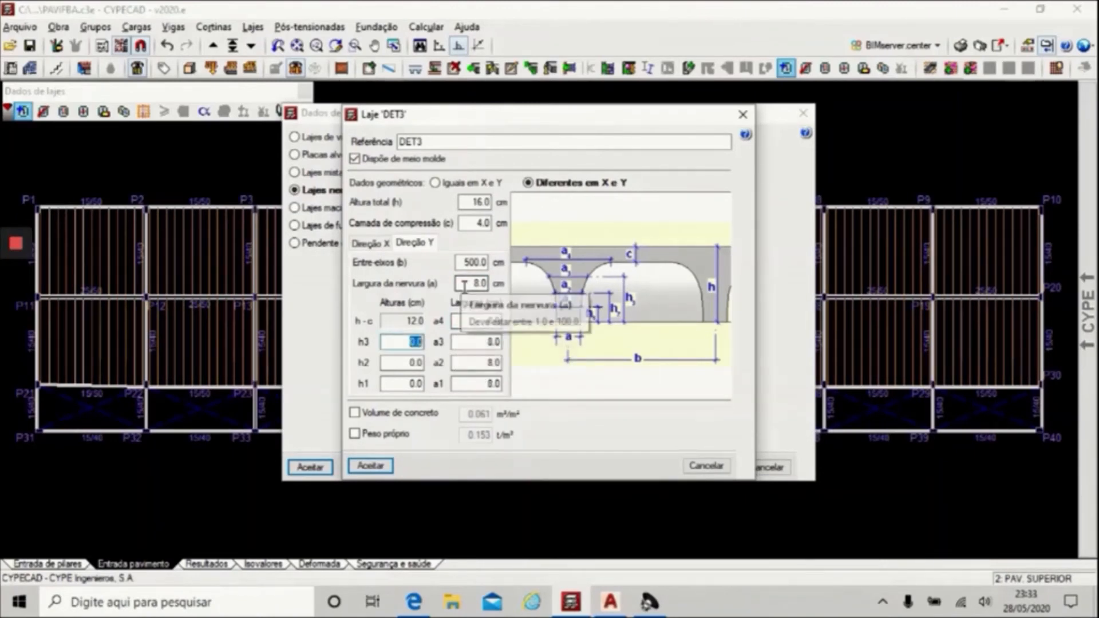
left_click(361, 467)
left_click(310, 467)
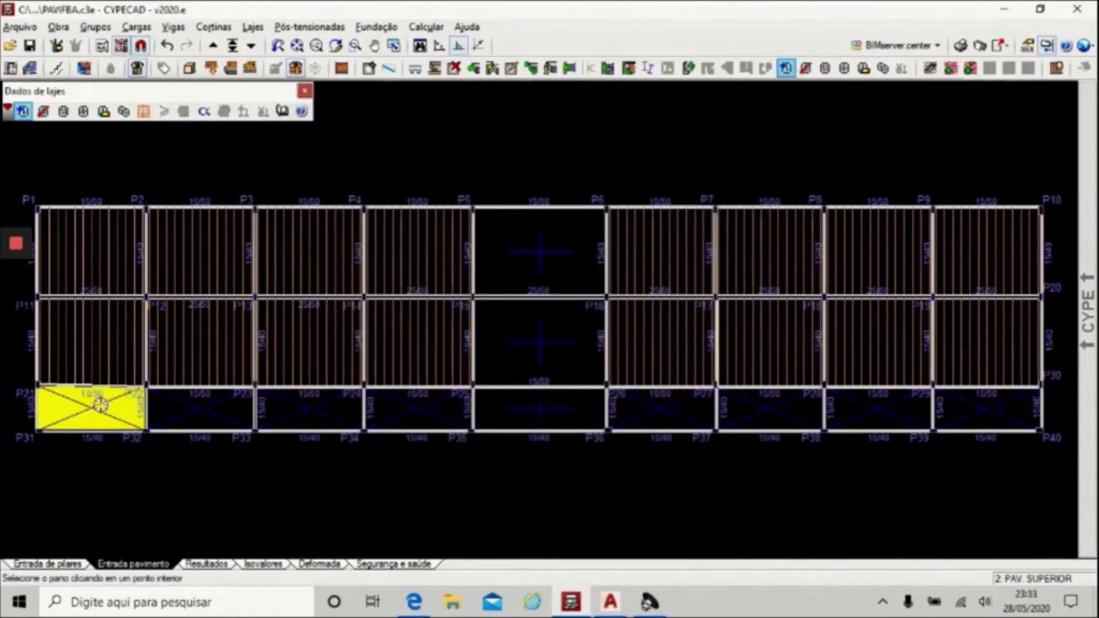
Enter DET3 ribbed slabs in the eight empty bays of the lowest row, between the P21–P30 and P31–P40 pillar lines.
left_click(92, 414)
left_click(203, 418)
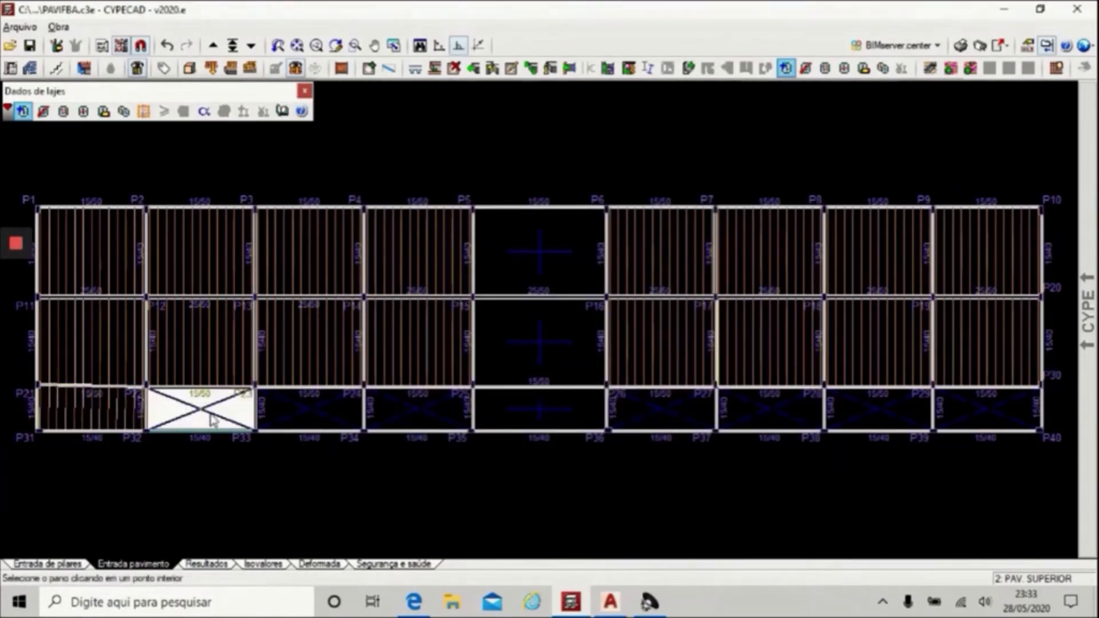
left_click(314, 413)
left_click(423, 417)
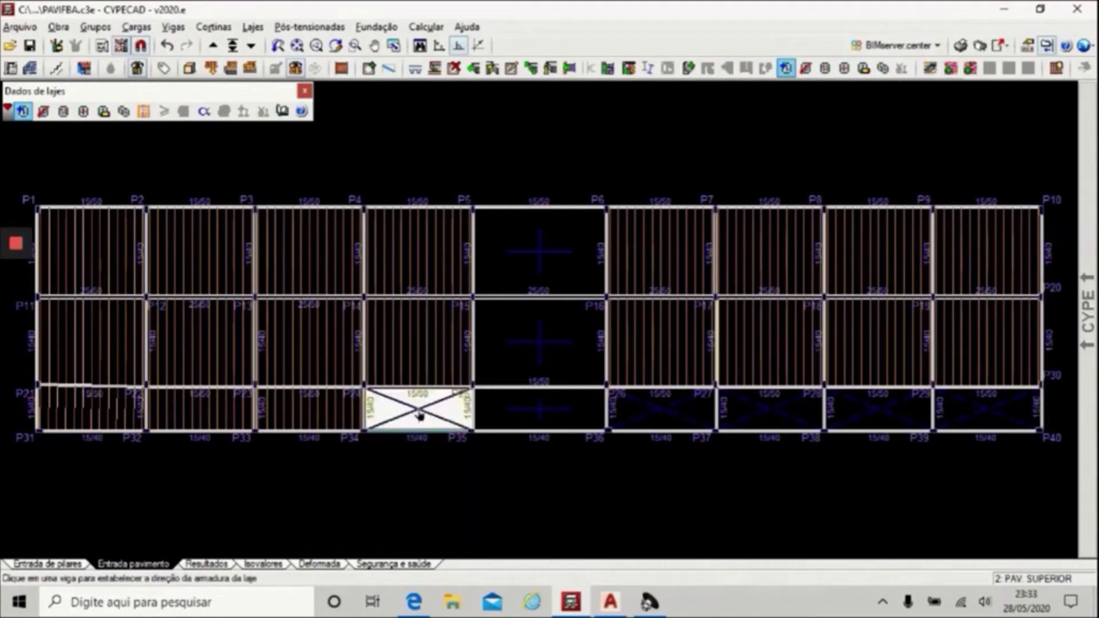
left_click(663, 414)
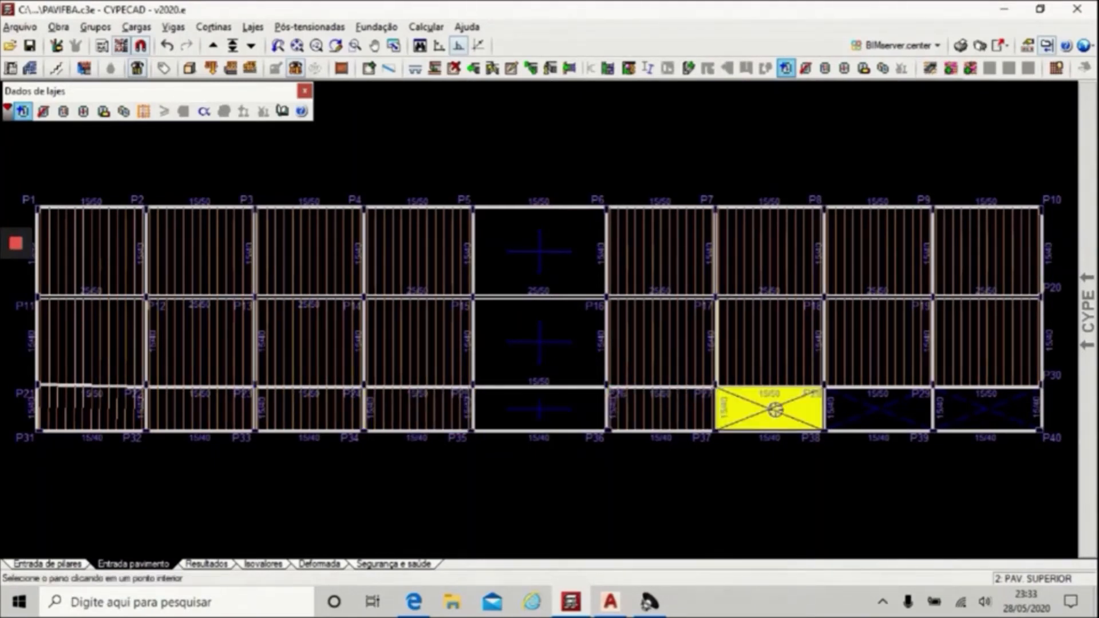
left_click(779, 418)
left_click(865, 408)
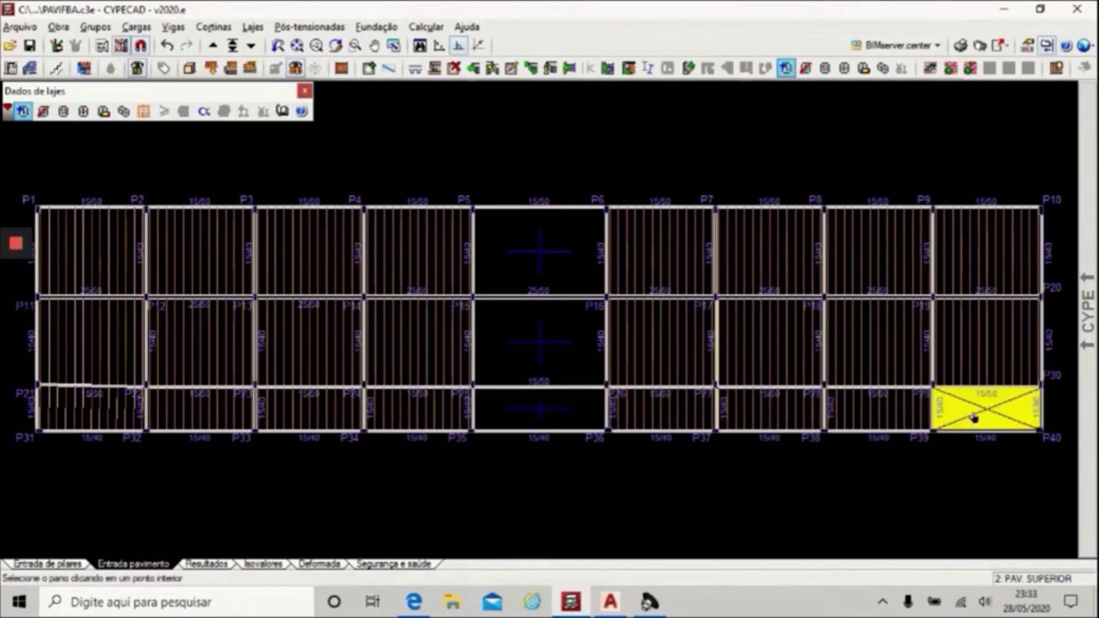
left_click(994, 413)
Open the building's 3D view and inspect the structure from the front, top and right-hand orientations.
left_click(29, 68)
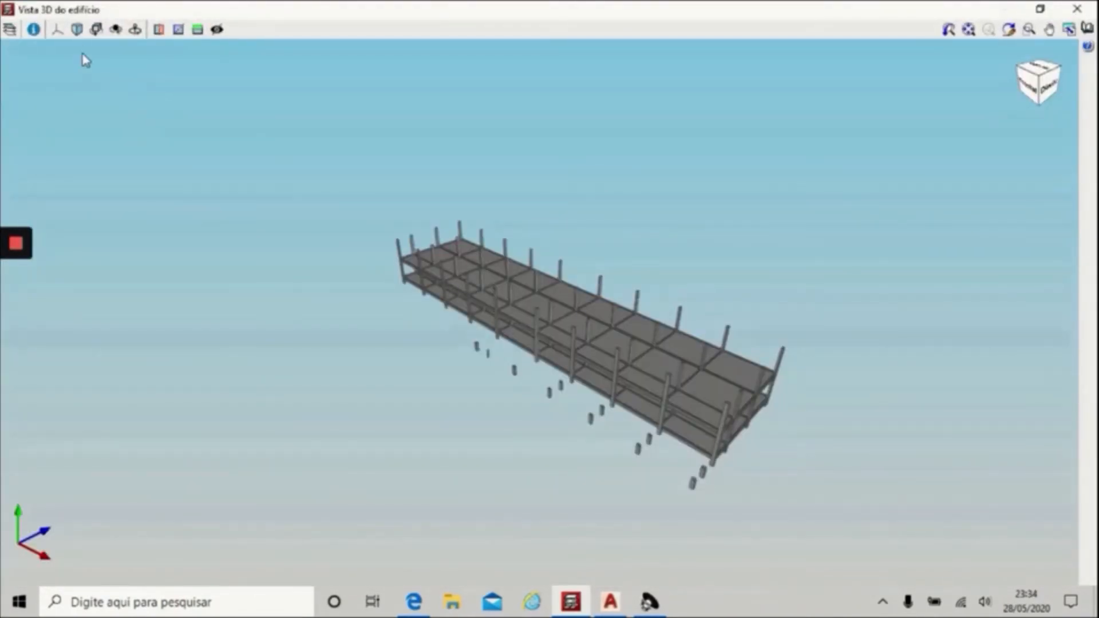
left_click(57, 29)
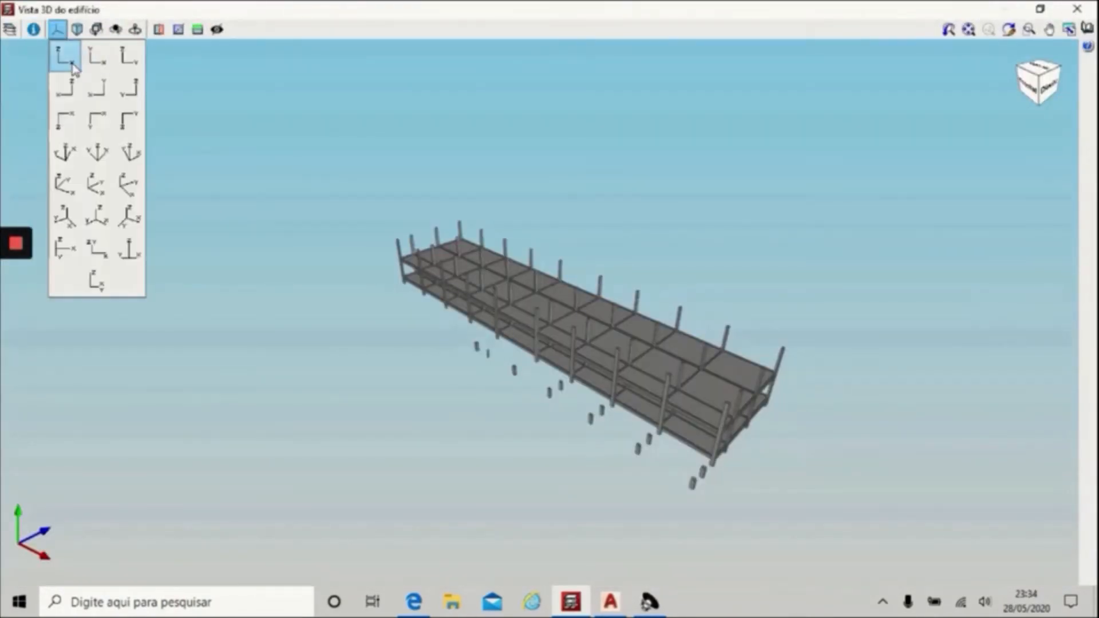
left_click(71, 64)
left_click(97, 67)
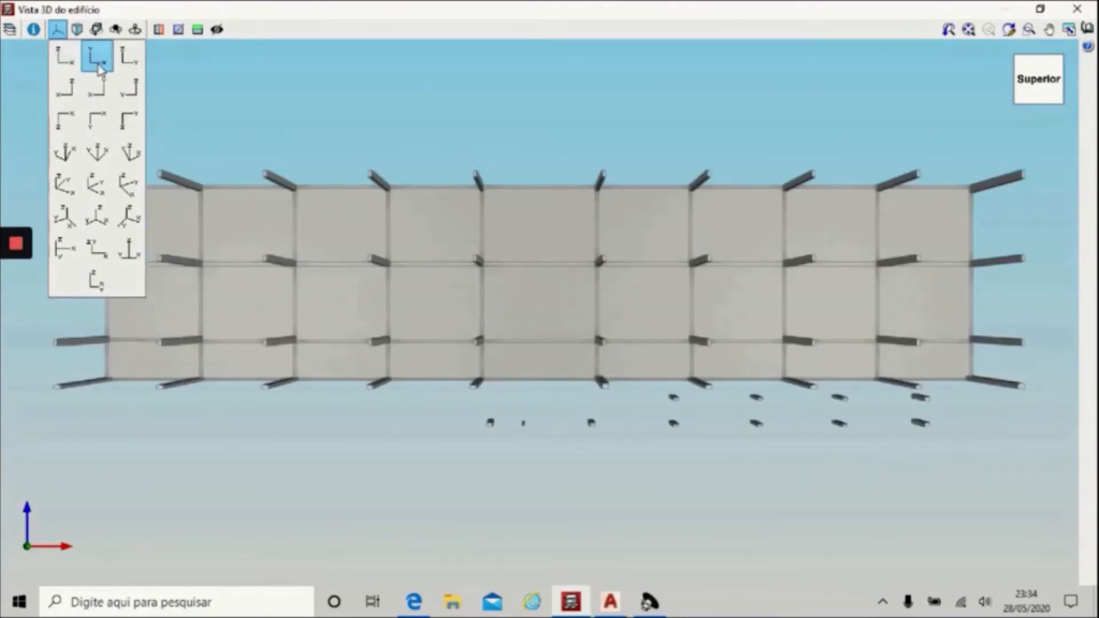
left_click(130, 57)
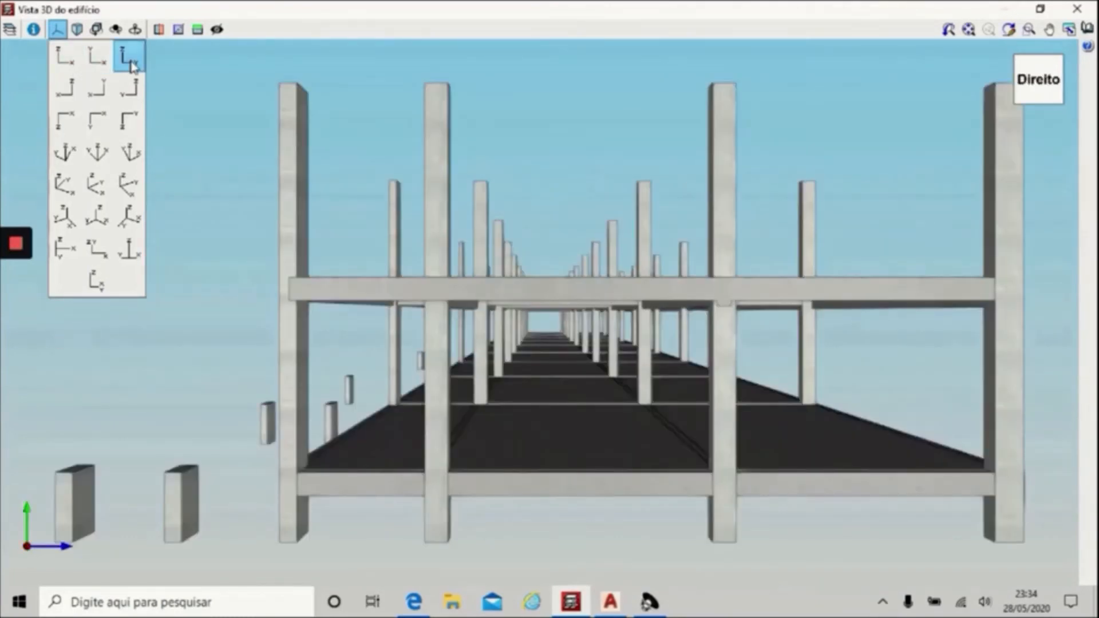
mouse_move(452, 316)
left_mouse_down()
mouse_move(455, 292)
mouse_move(456, 319)
left_mouse_up()
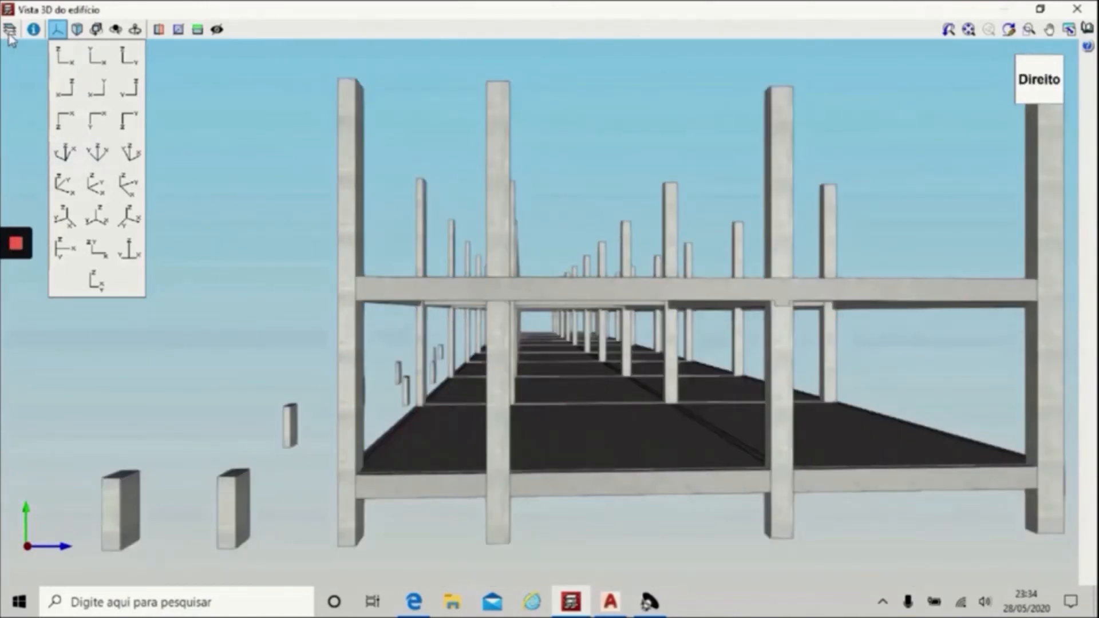
Examine the 3D structure by switching solid slabs, pillars and beams to wireframe in turn, restoring each to solid display.
left_click(9, 32)
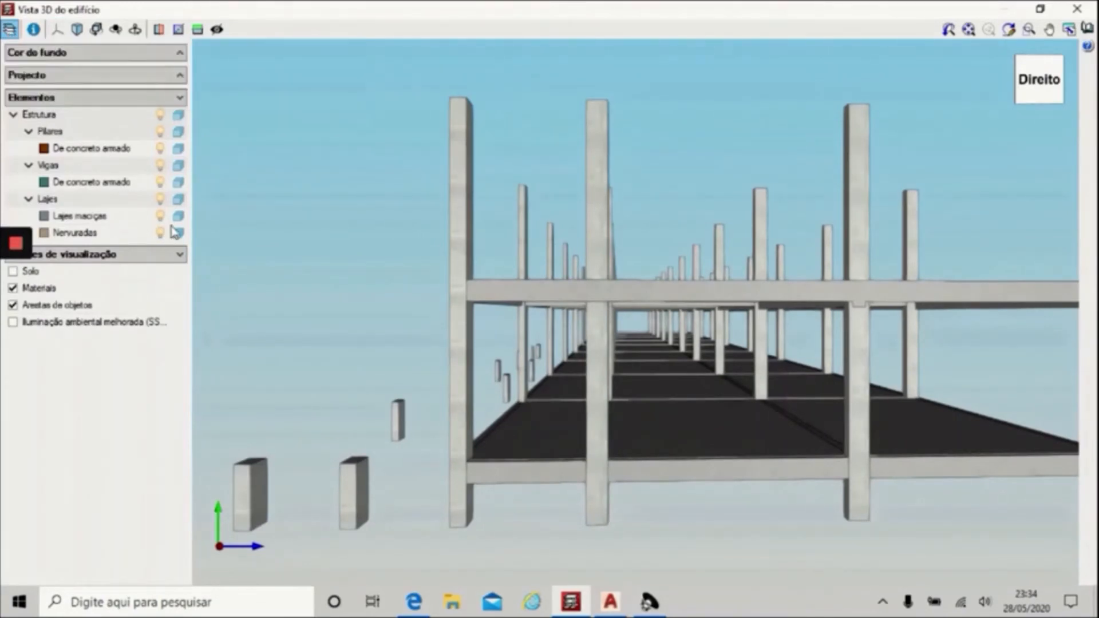
left_click(178, 217)
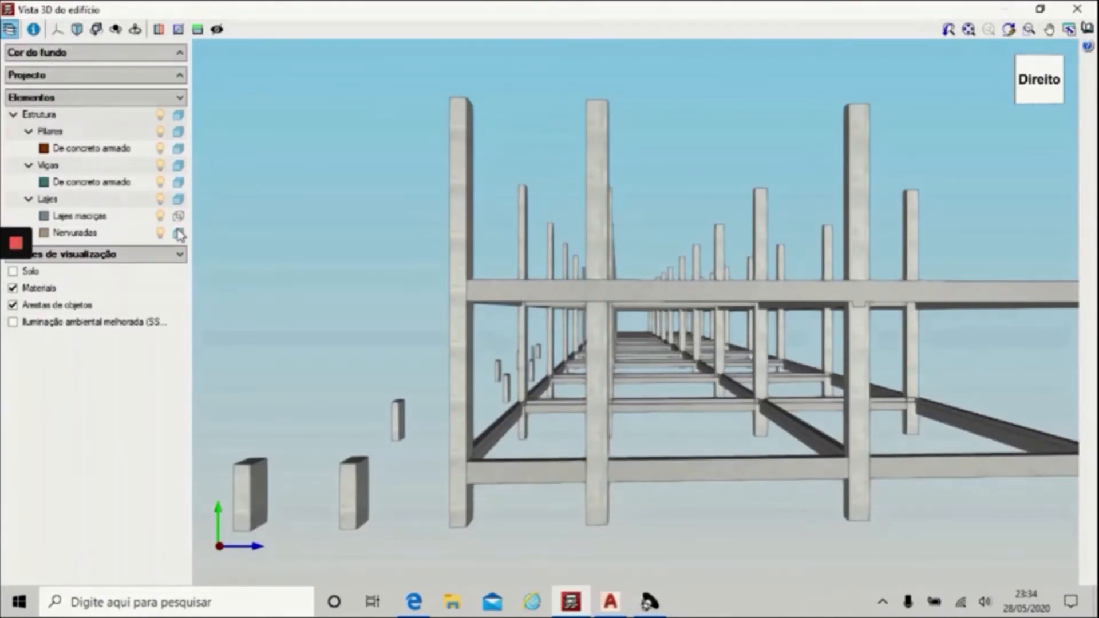
left_click(178, 217)
left_click(178, 150)
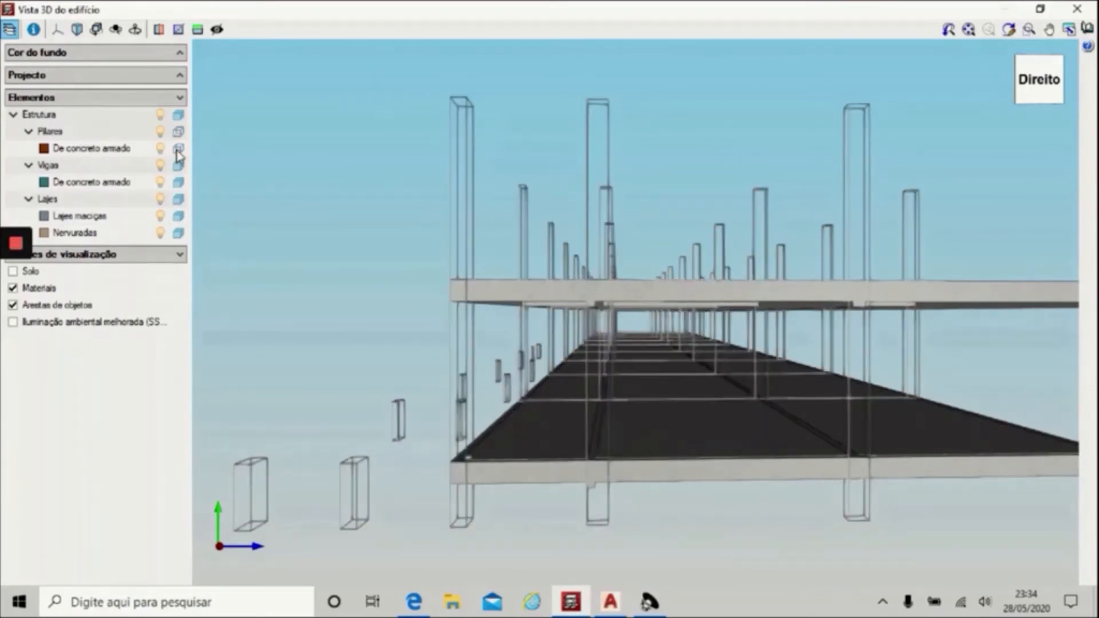
left_click_drag(519, 342, 607, 374)
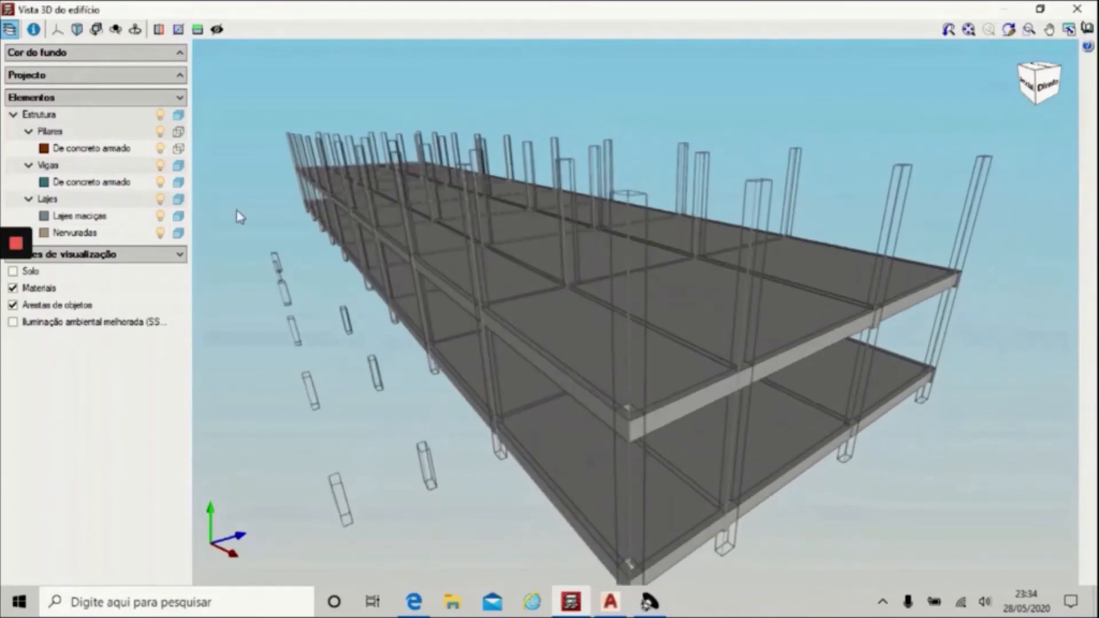
left_click(178, 132)
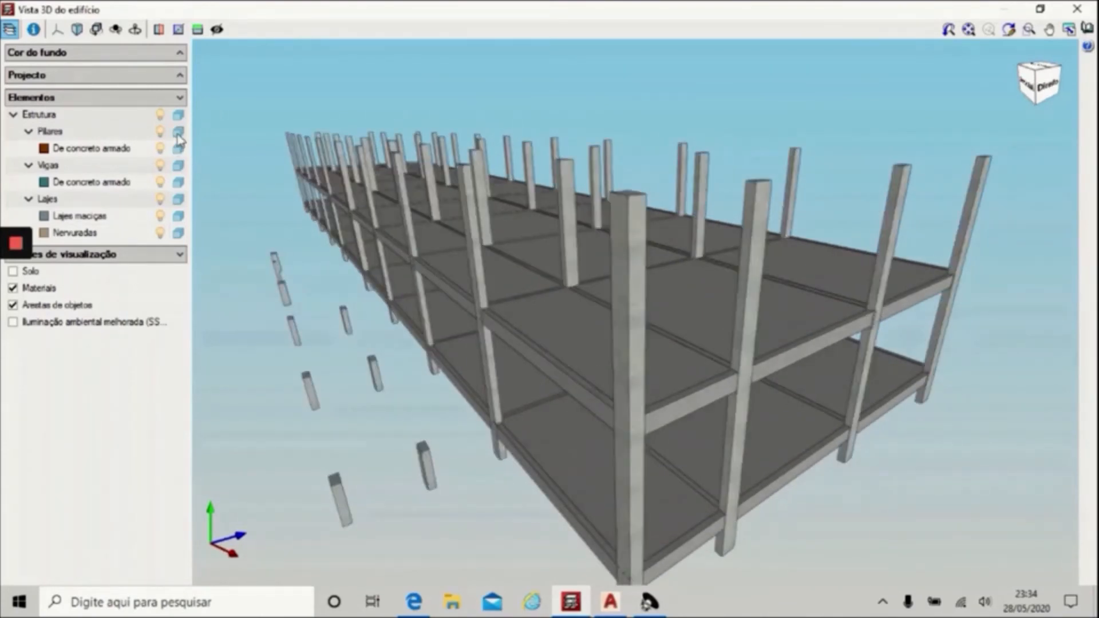
left_click(178, 182)
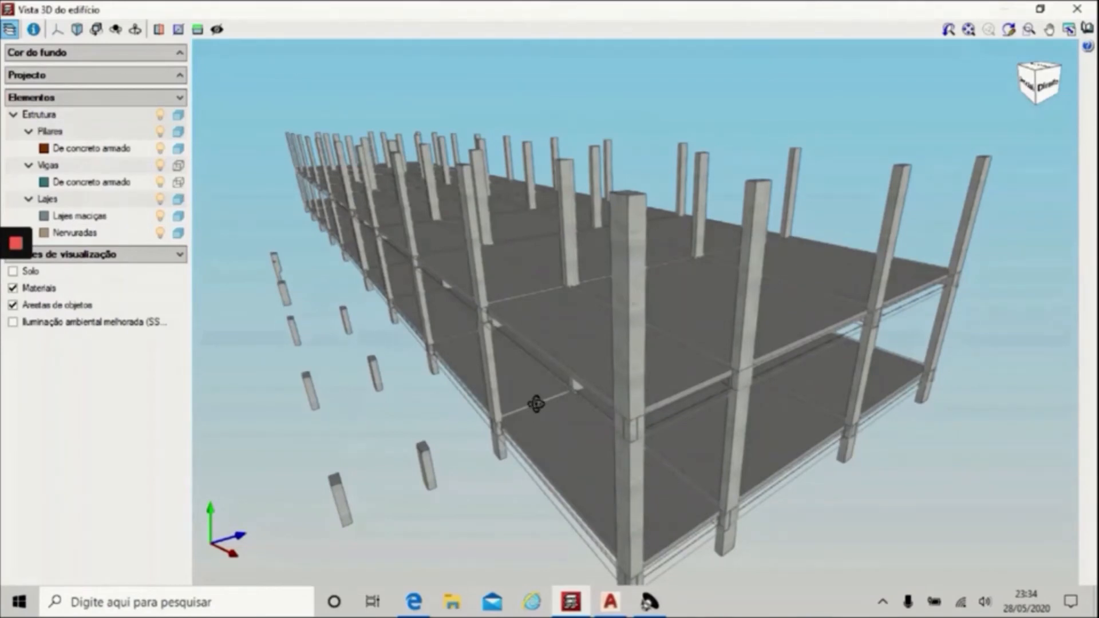
middle_click_drag(537, 404, 537, 379)
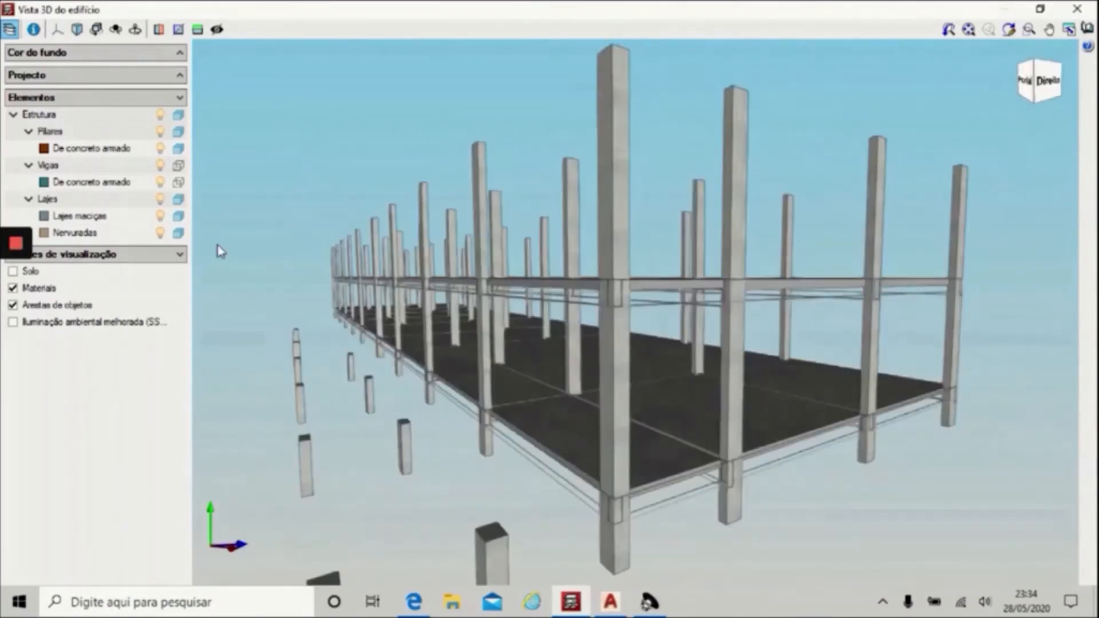
left_click(178, 182)
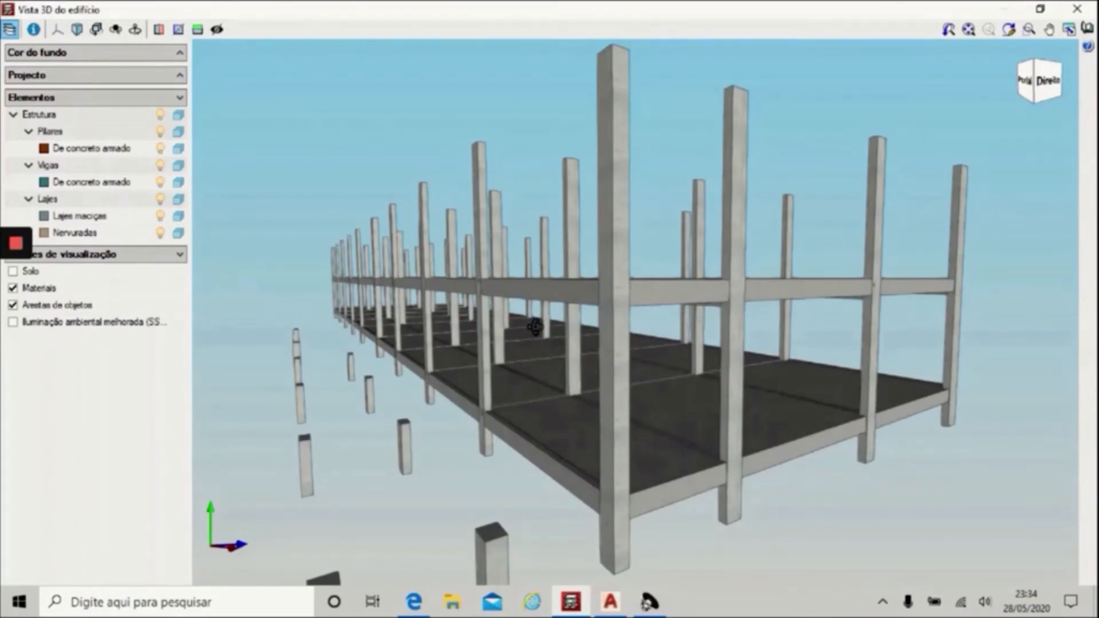
middle_click_drag(426, 309, 437, 333)
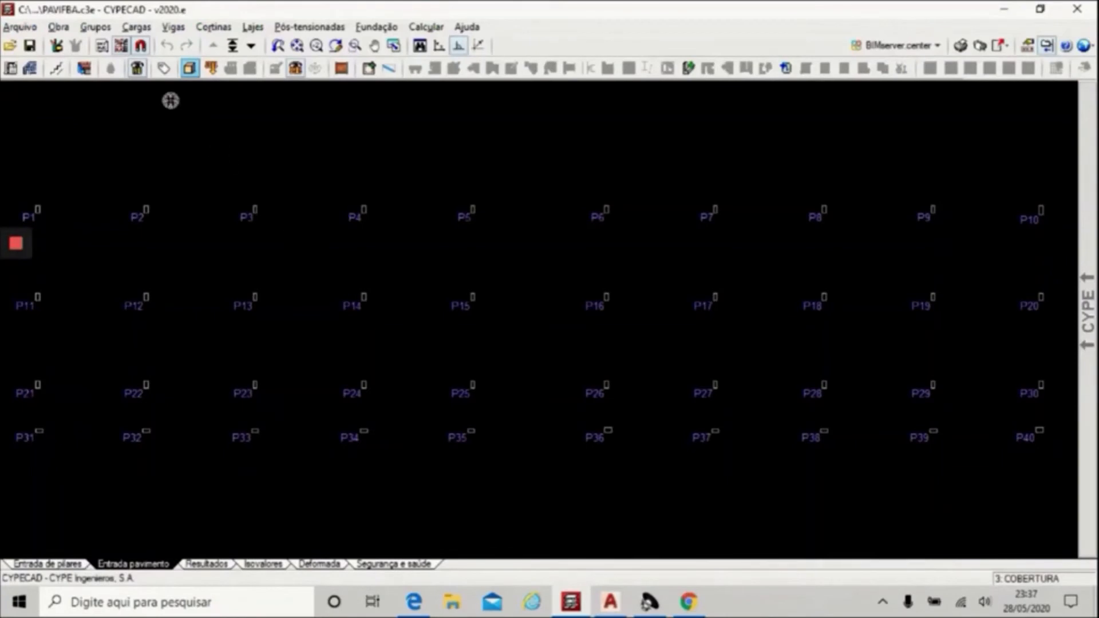
Display the COBERTURA EST template drawing on the COBERTURA floor.
left_click(121, 46)
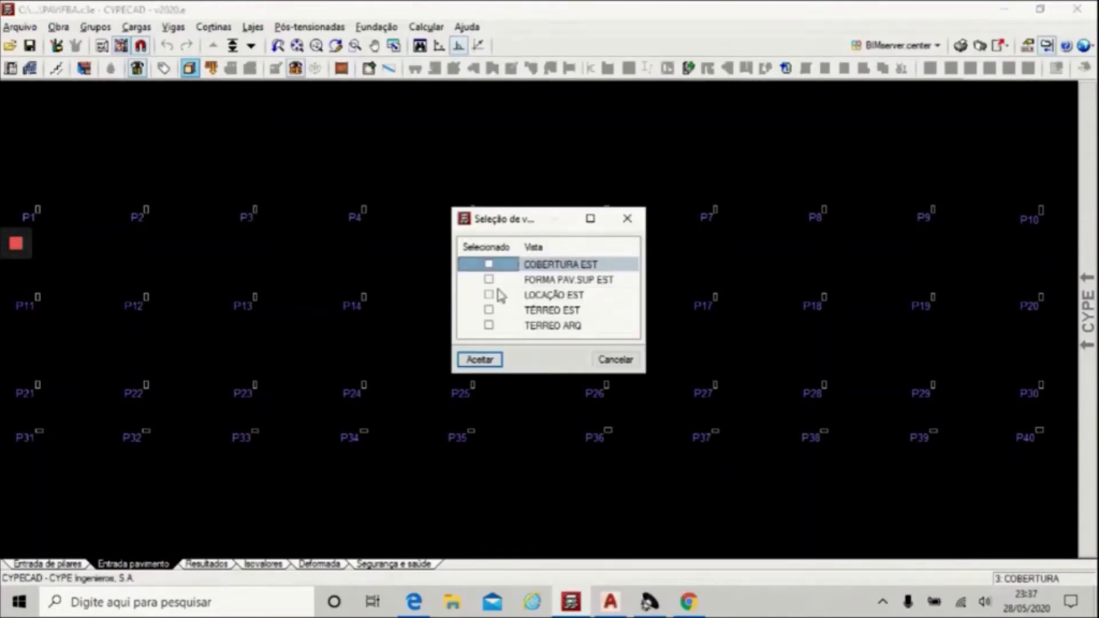
left_click(488, 264)
left_click(479, 359)
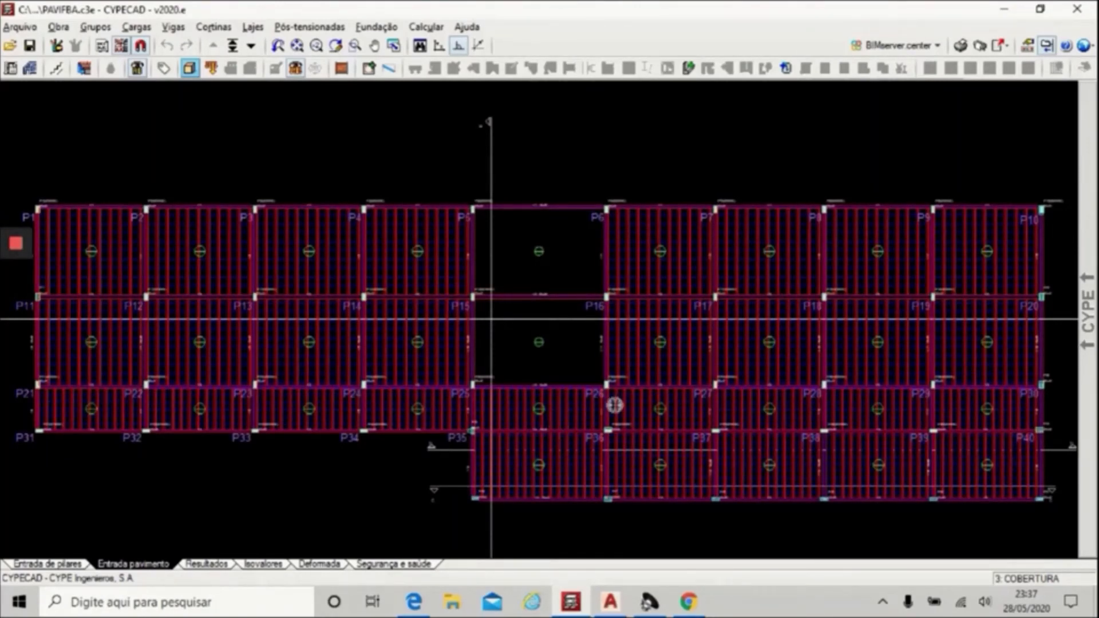
Examine the roof plan in the template and its Lajes table with slab types, heights and live loads.
scroll(816, 365, "down", 1)
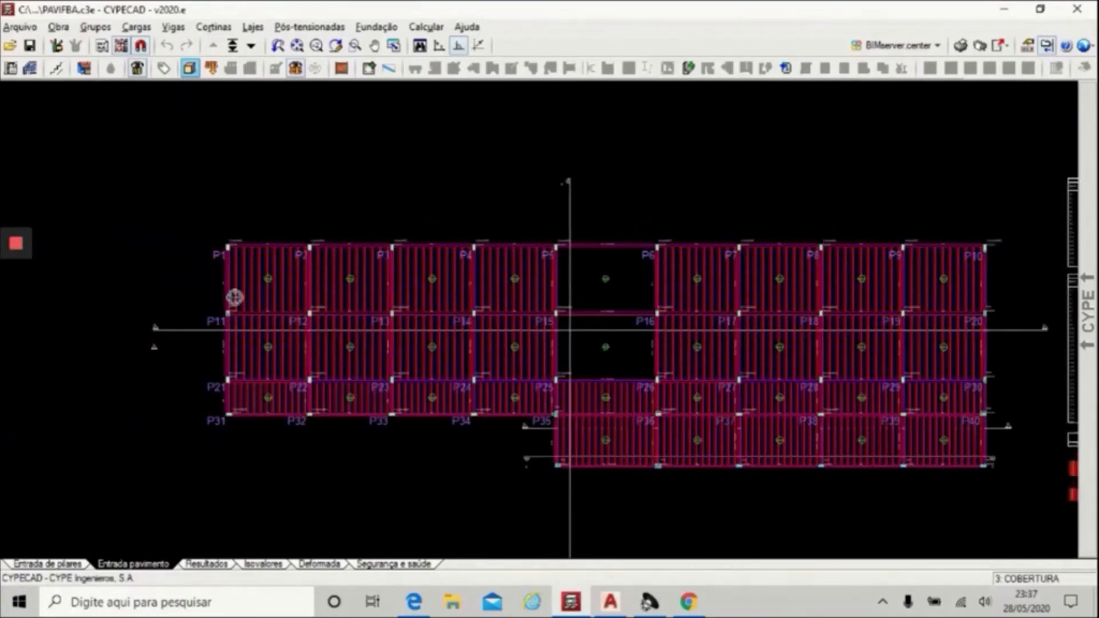
scroll(236, 277, "up", 2)
scroll(247, 264, "up", 3)
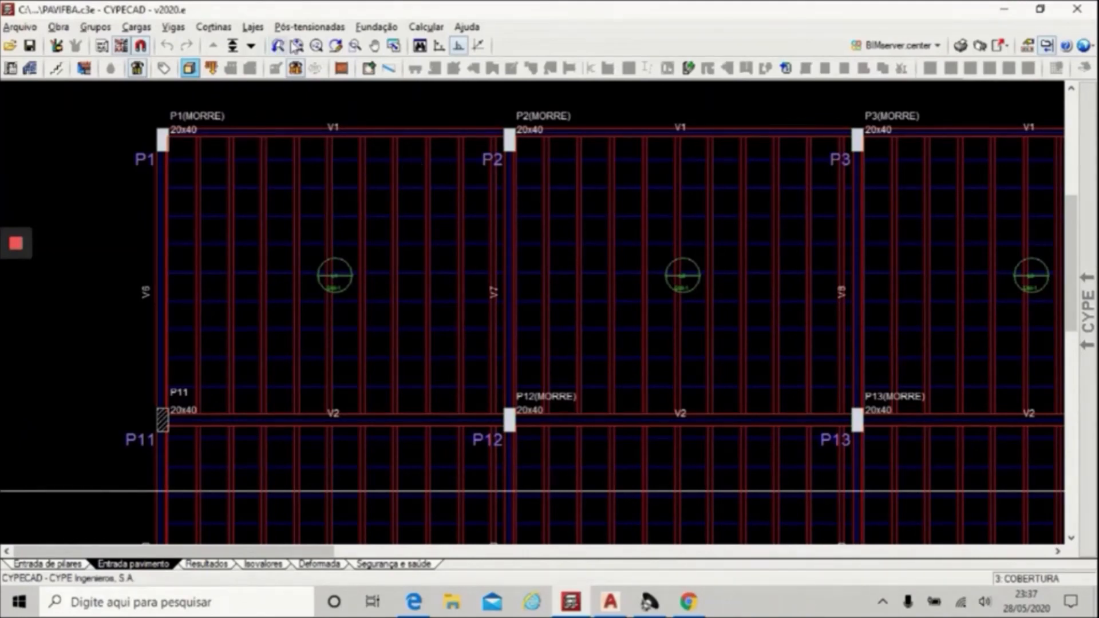
left_click(301, 43)
left_click(355, 46)
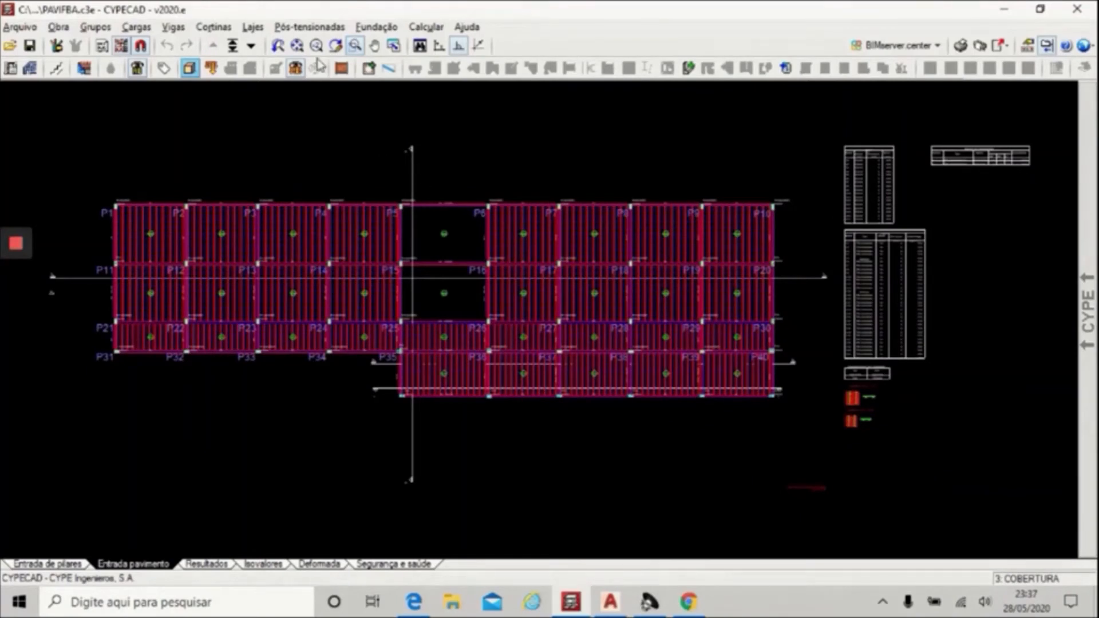
left_click(340, 44)
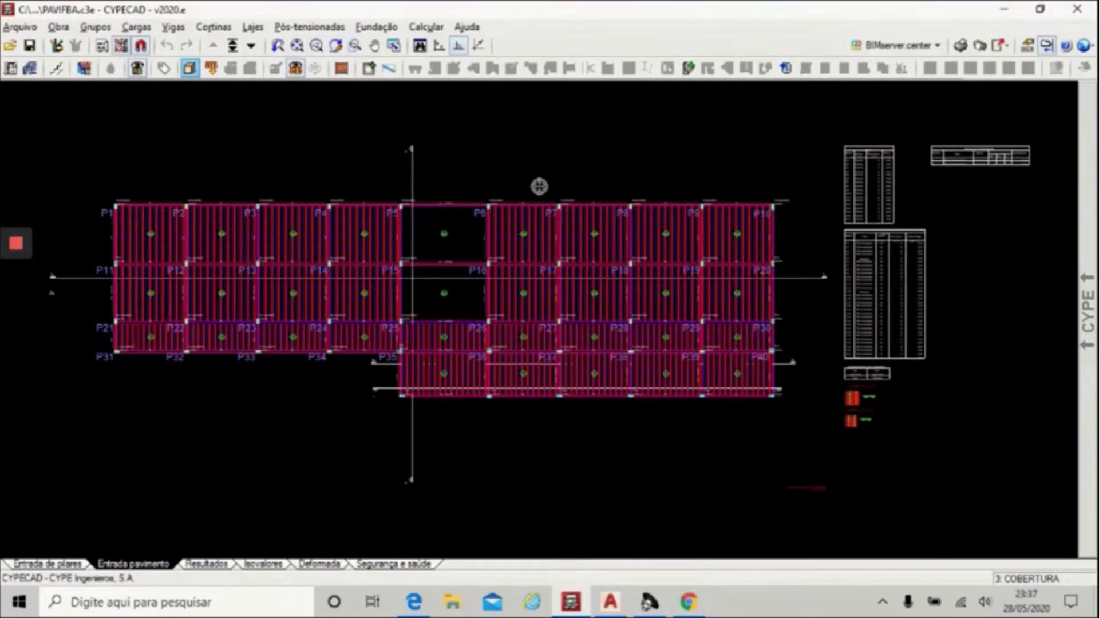
left_click(355, 45)
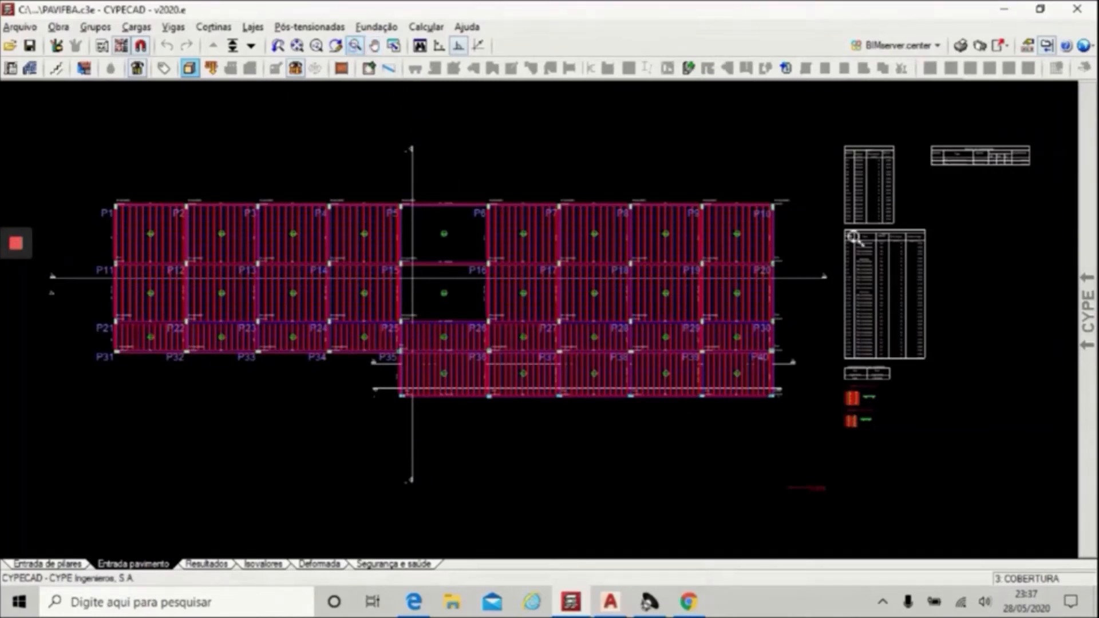
left_click(928, 263)
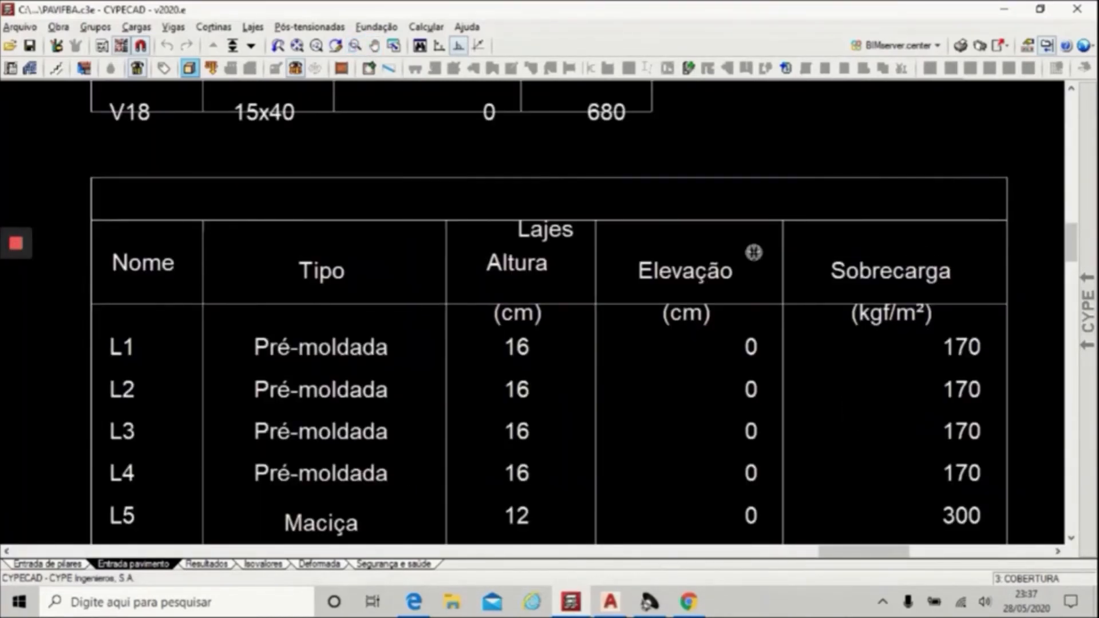
Set the current beam on the COBERTURA floor to a rectangular concrete section 15 cm wide and 50 cm high.
scroll(747, 254, "down", 2)
scroll(745, 255, "down", 1)
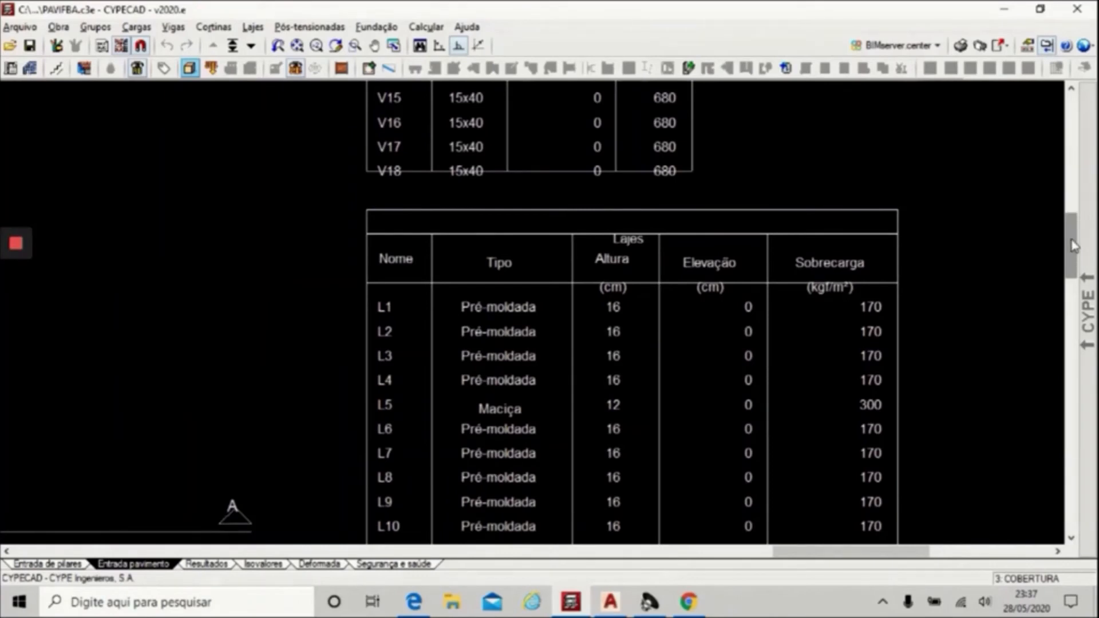
mouse_move(1074, 245)
left_mouse_down()
mouse_move(1079, 201)
mouse_move(1080, 232)
left_mouse_up()
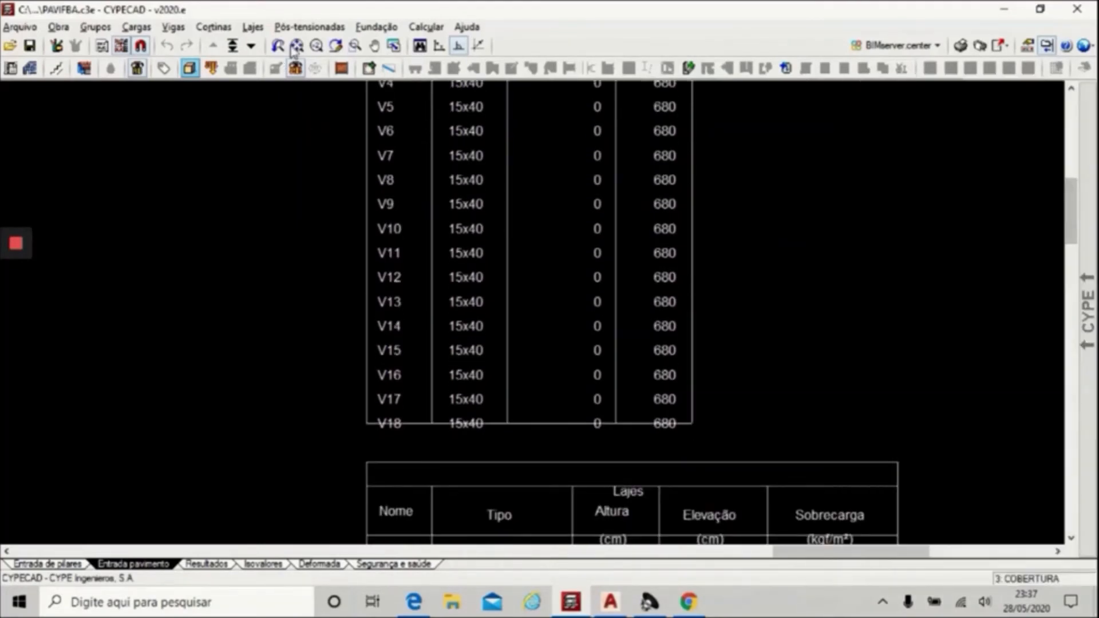
left_click(296, 46)
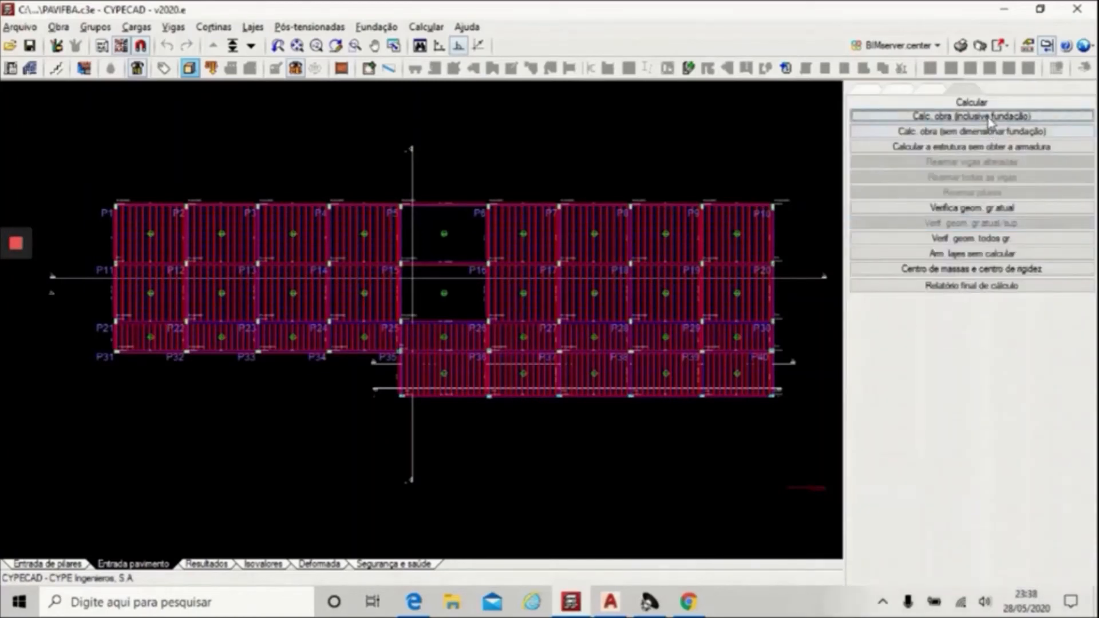
right_click(990, 121)
right_click(990, 120)
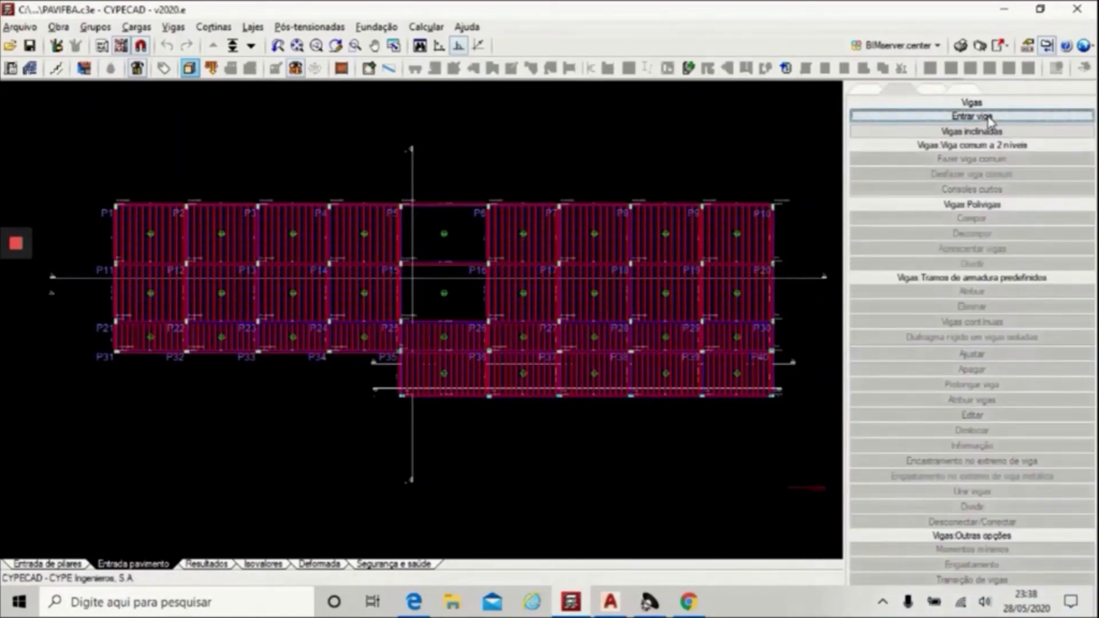
left_click(990, 117)
right_click(158, 187)
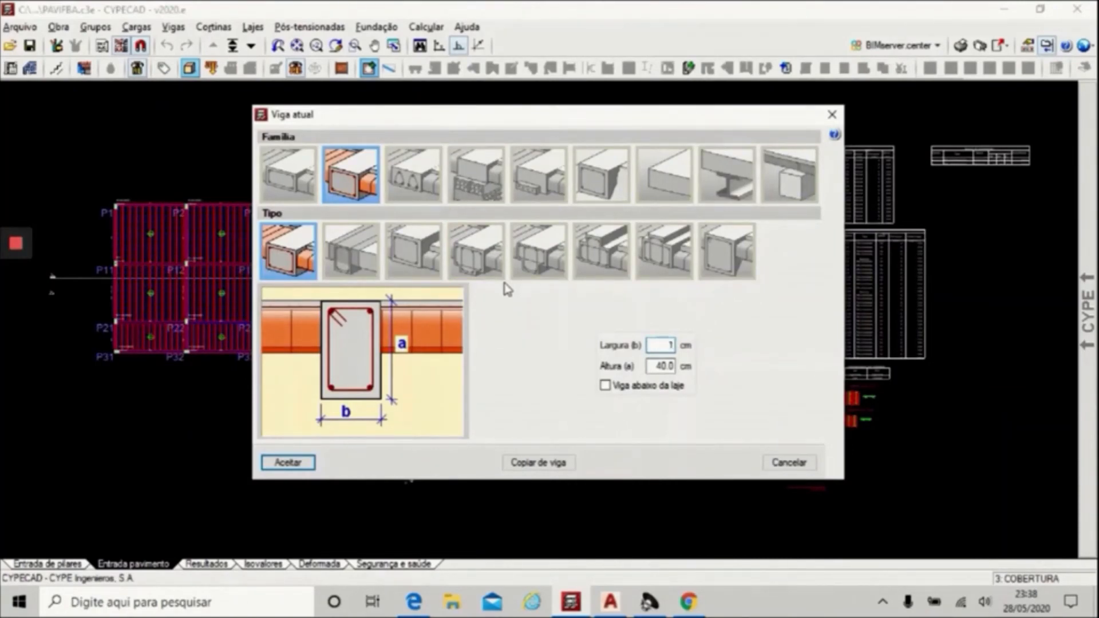
key("Tab")
left_click(287, 463)
Draw a short horizontal 15/50 beam segment beside P1 on the V1 line and adjust it to the template's beam edge.
scroll(109, 203, "up", 4)
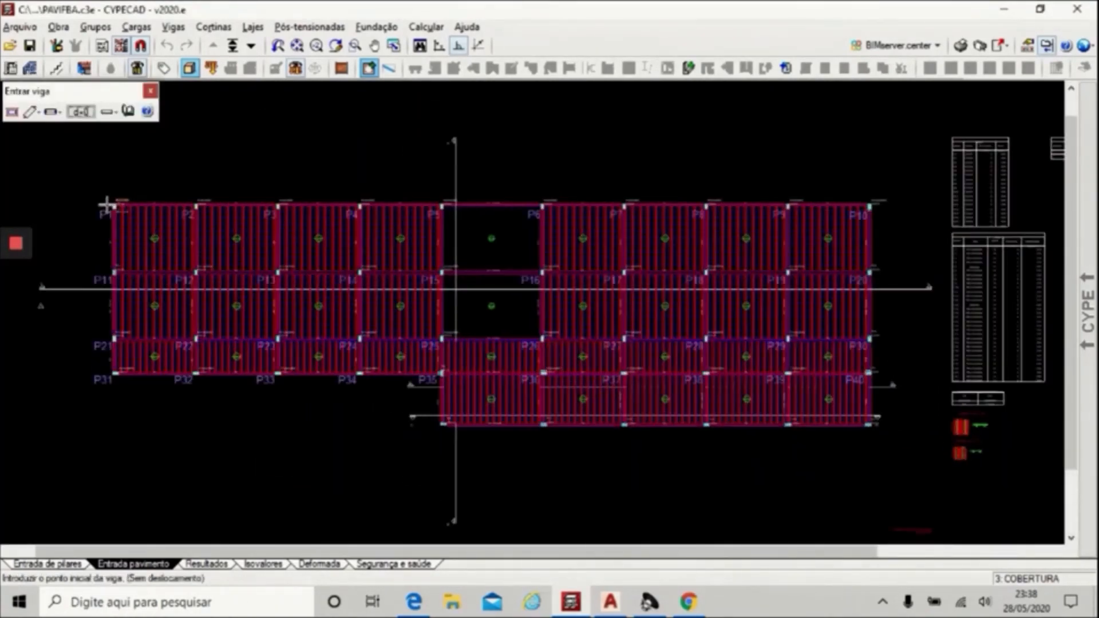
scroll(106, 201, "up", 5)
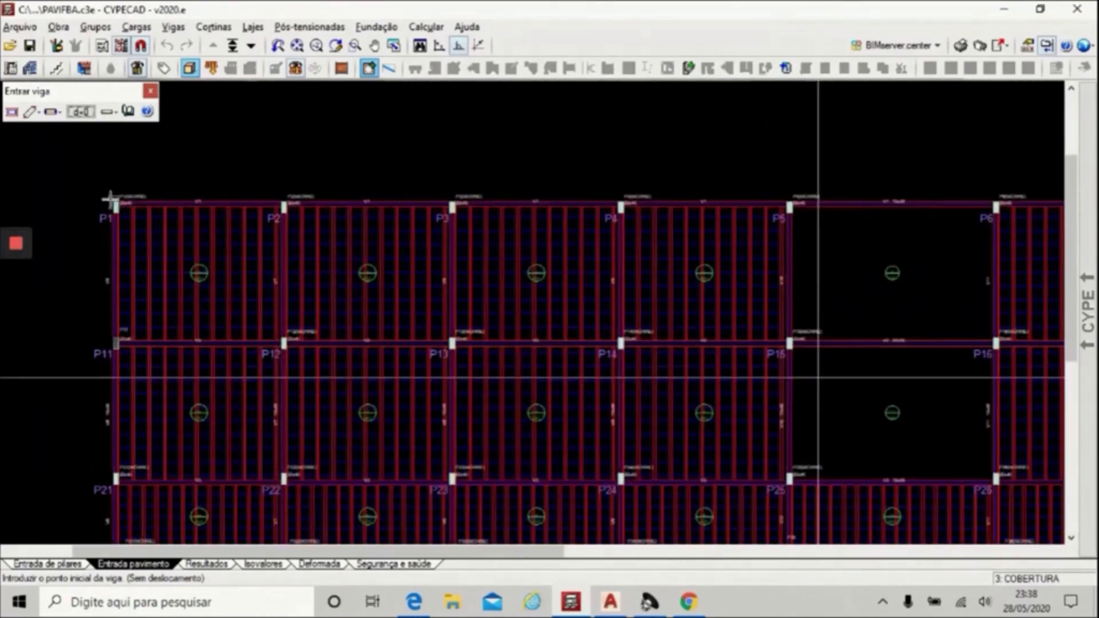
scroll(113, 197, "up", 4)
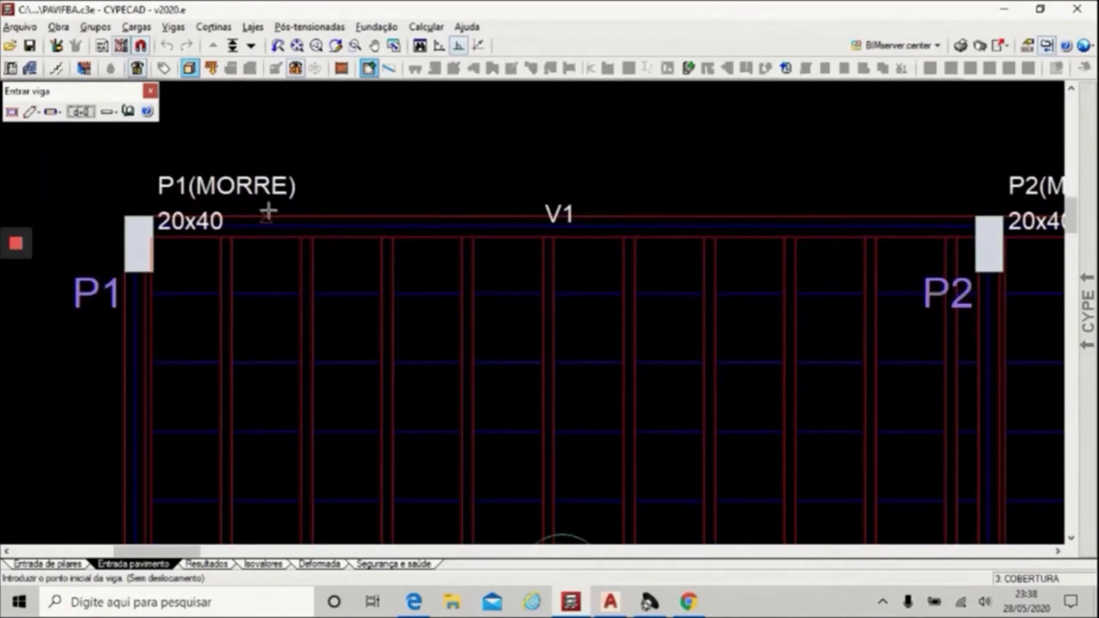
left_click(274, 213)
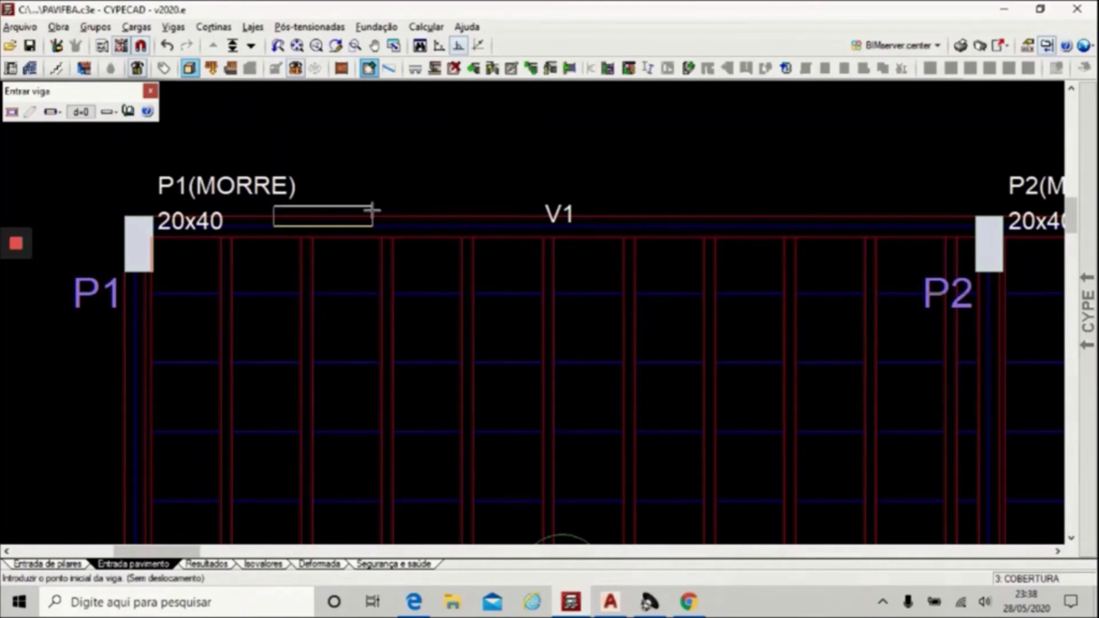
mouse_move(1087, 321)
left_click(974, 354)
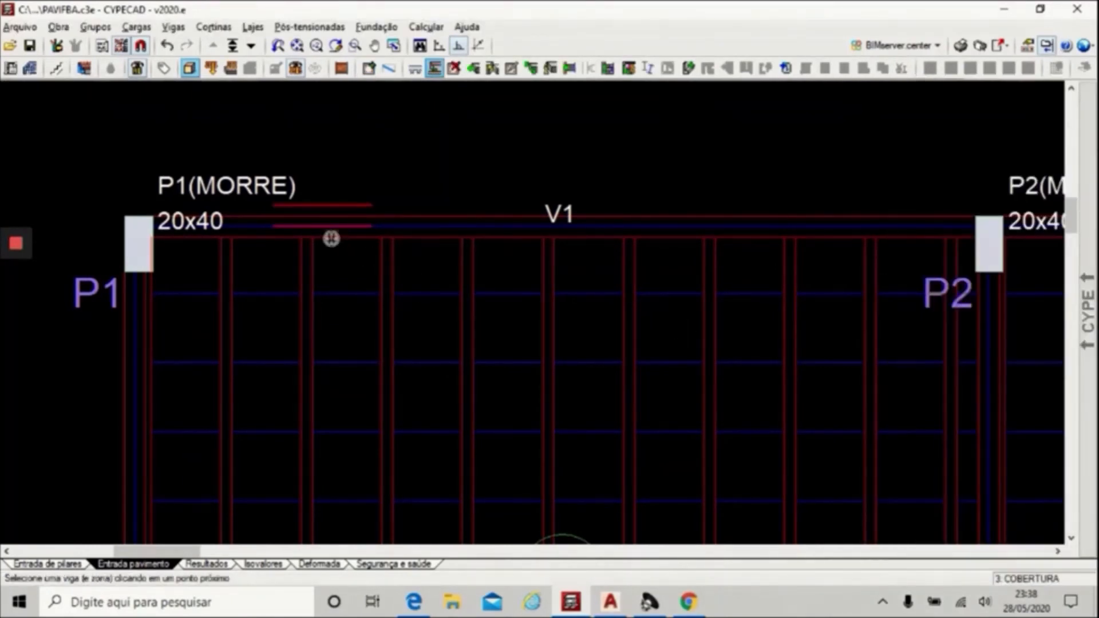
Extend the V1 beam segment to pillar P1 at one end and to pillar P10 at the other.
left_click(973, 385)
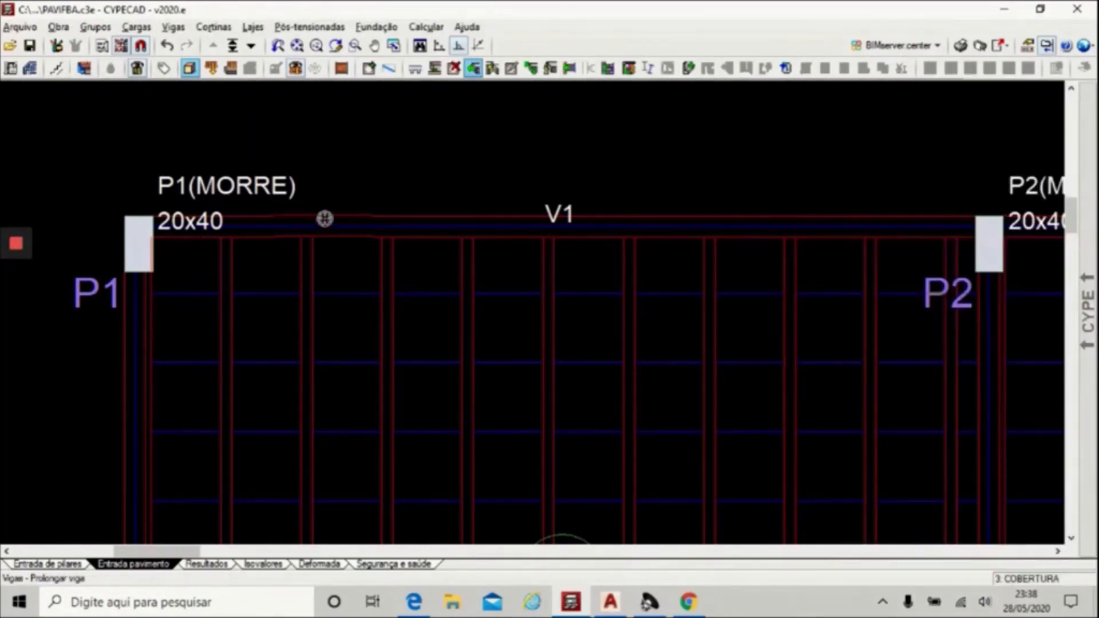
left_click(324, 218)
left_click(142, 221)
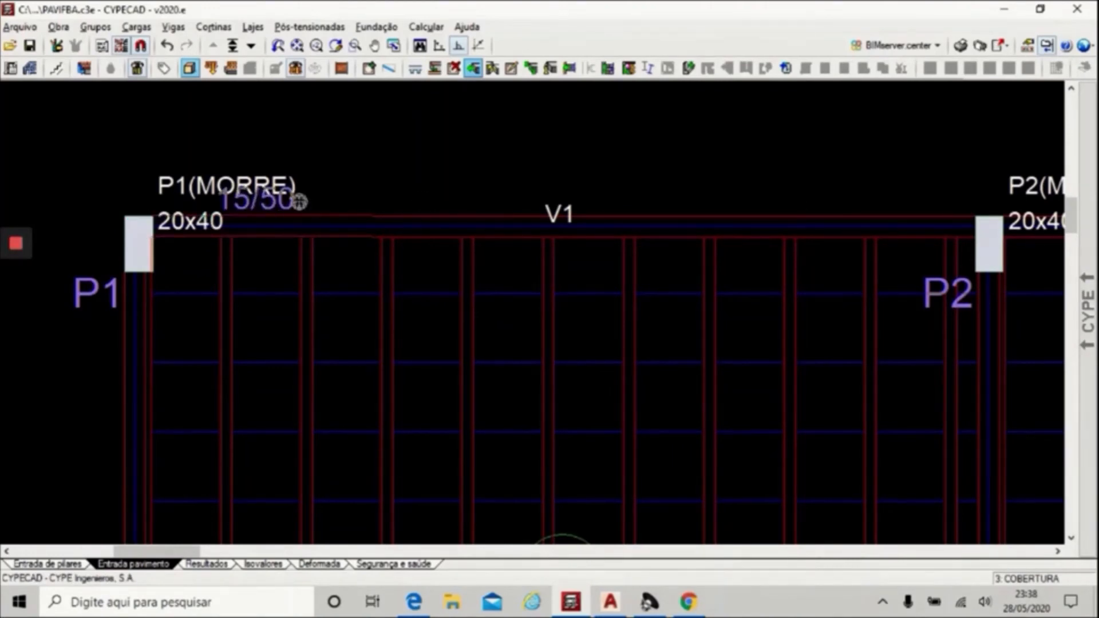
left_click(297, 45)
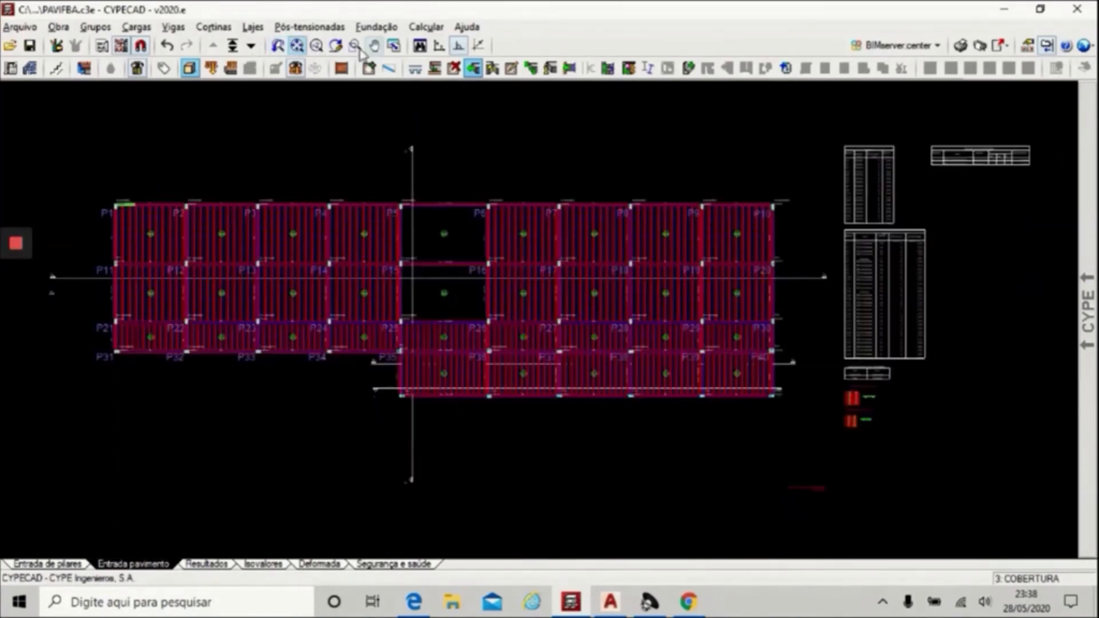
left_click(357, 47)
left_click(761, 196)
left_click(784, 218)
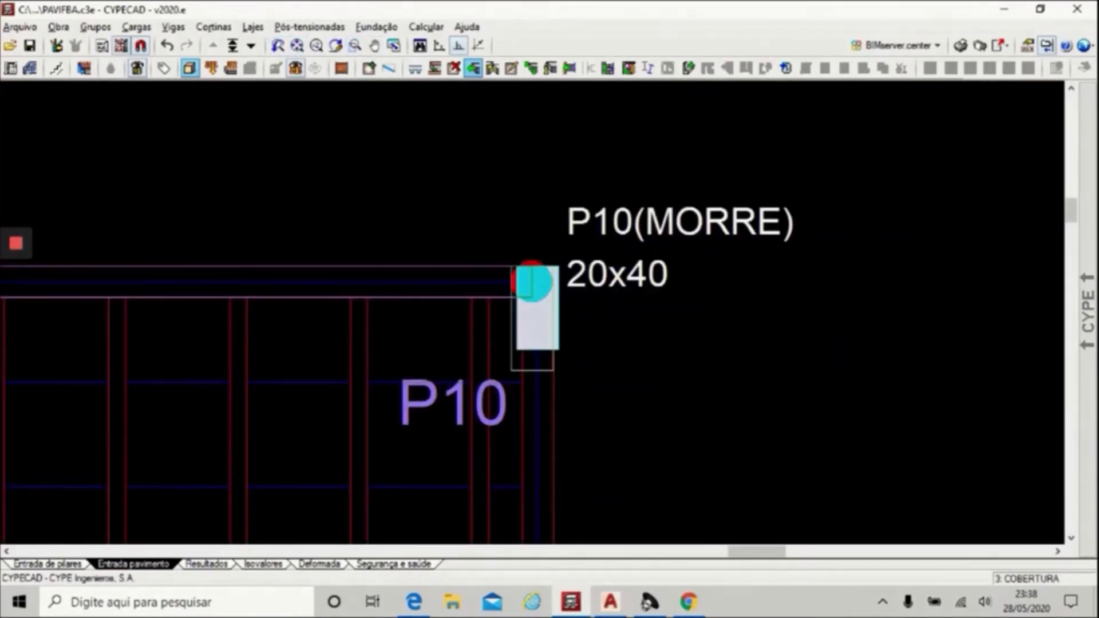
left_click(533, 282)
left_click(277, 46)
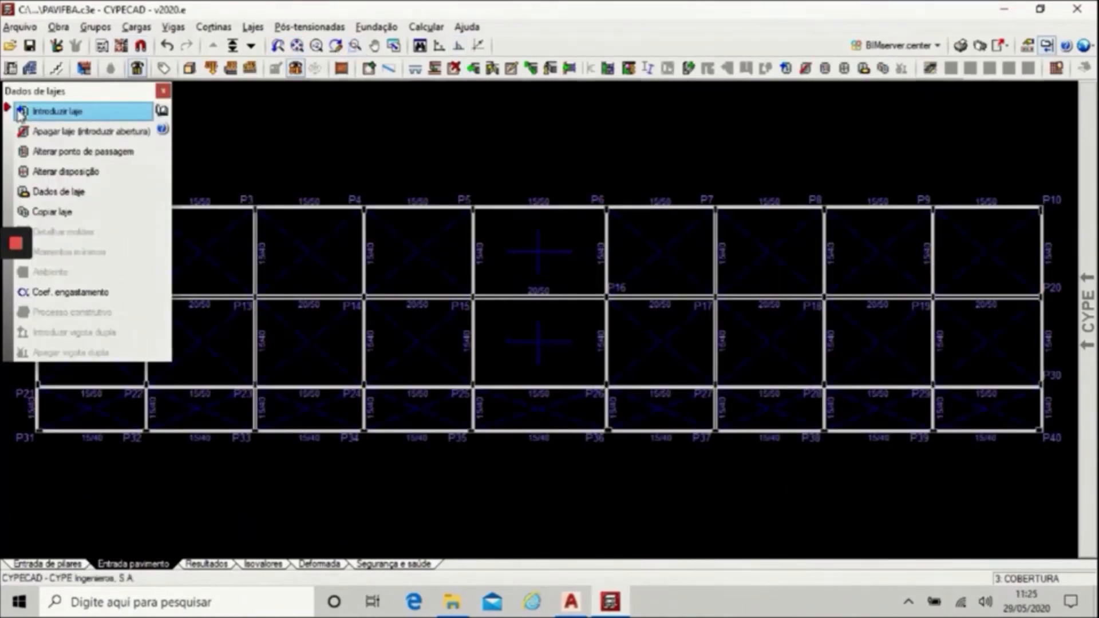
Choose the recoverable-mould ribbed slab DET 4 with ribs parallel to a beam, without copying its data to the library.
left_click(57, 111)
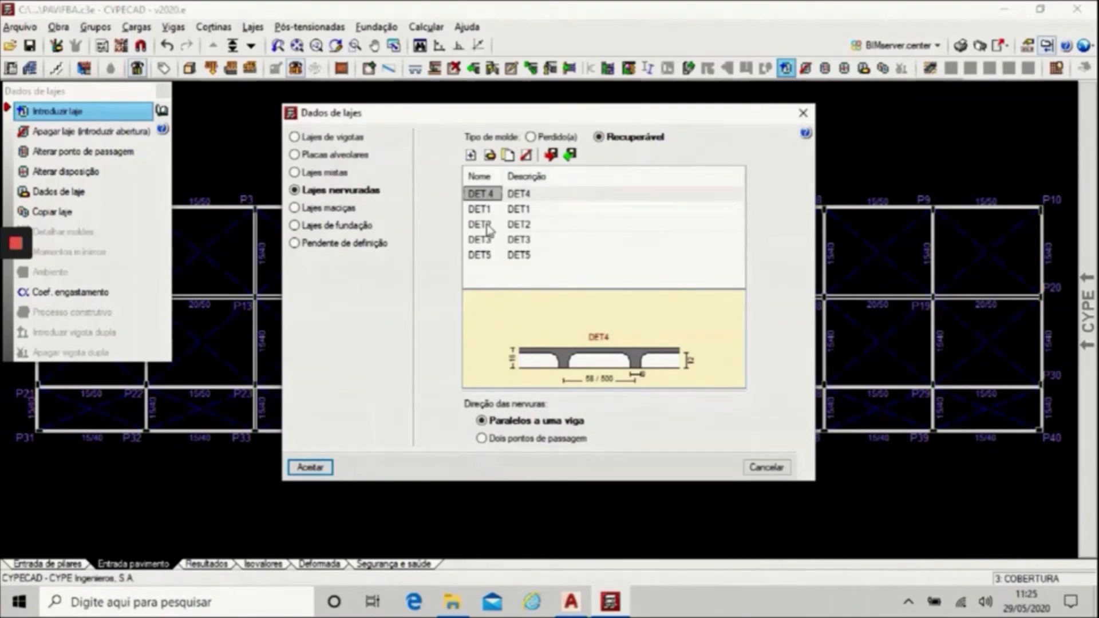
left_click(490, 154)
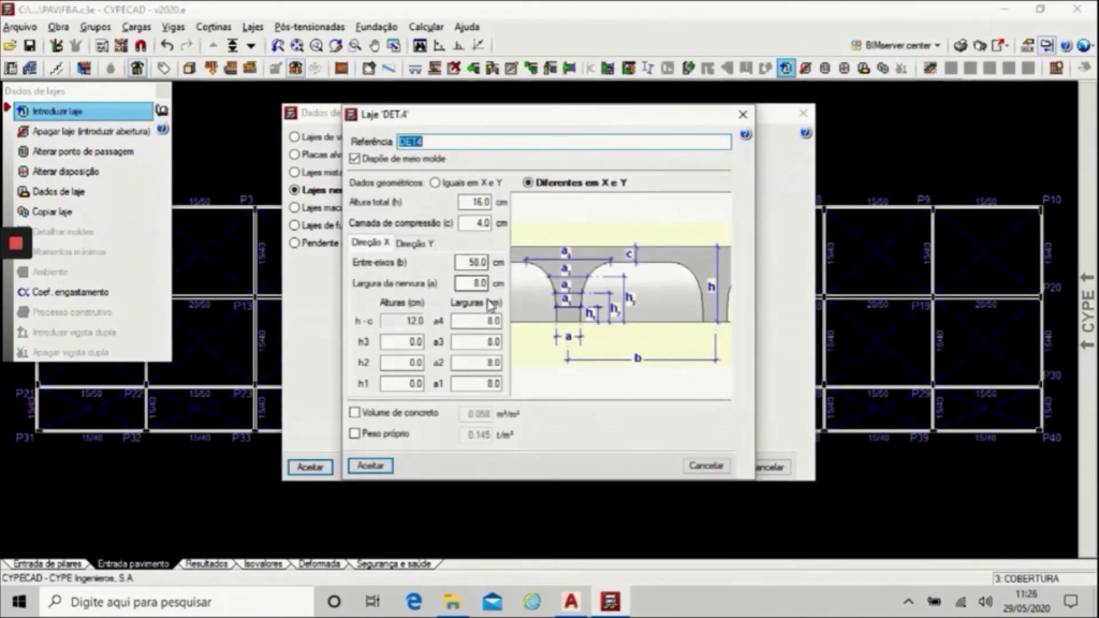
left_click(370, 466)
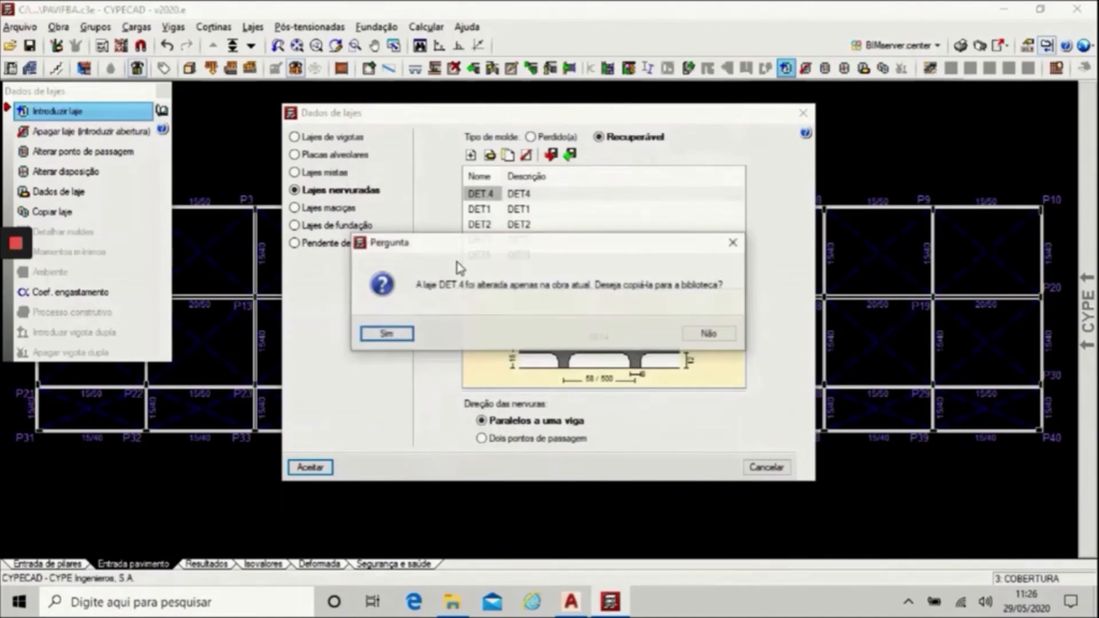
left_click(725, 333)
left_click(304, 467)
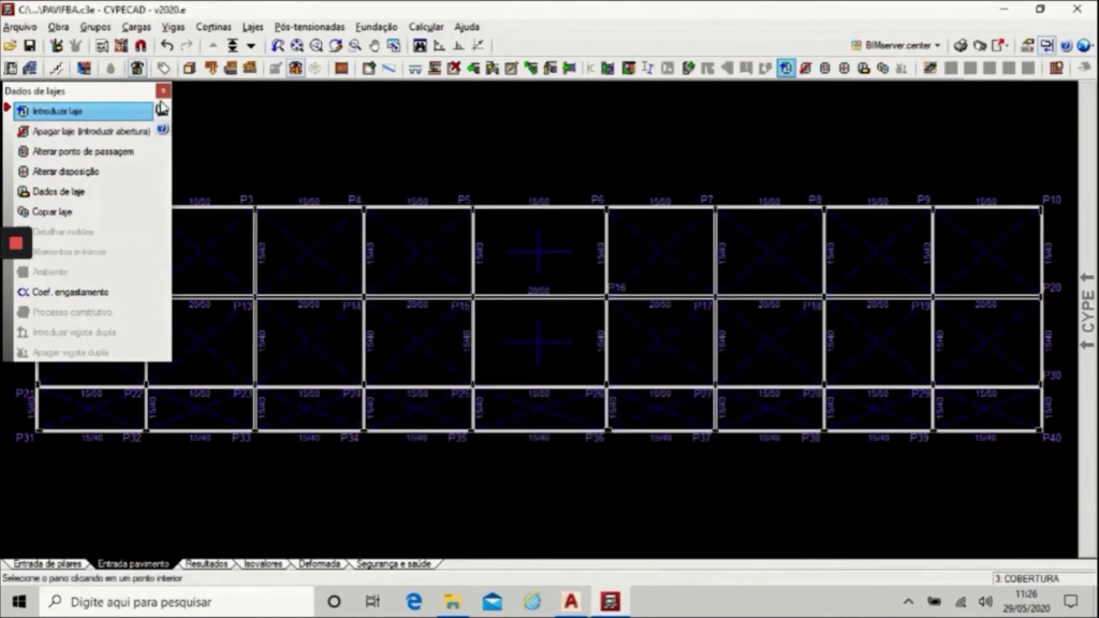
Place DET 4 slabs in the two upper rows of panels except the bays between P5 and P6, taking direction from each panel's lower beam.
scroll(884, 368, "down", 1)
left_click(316, 296)
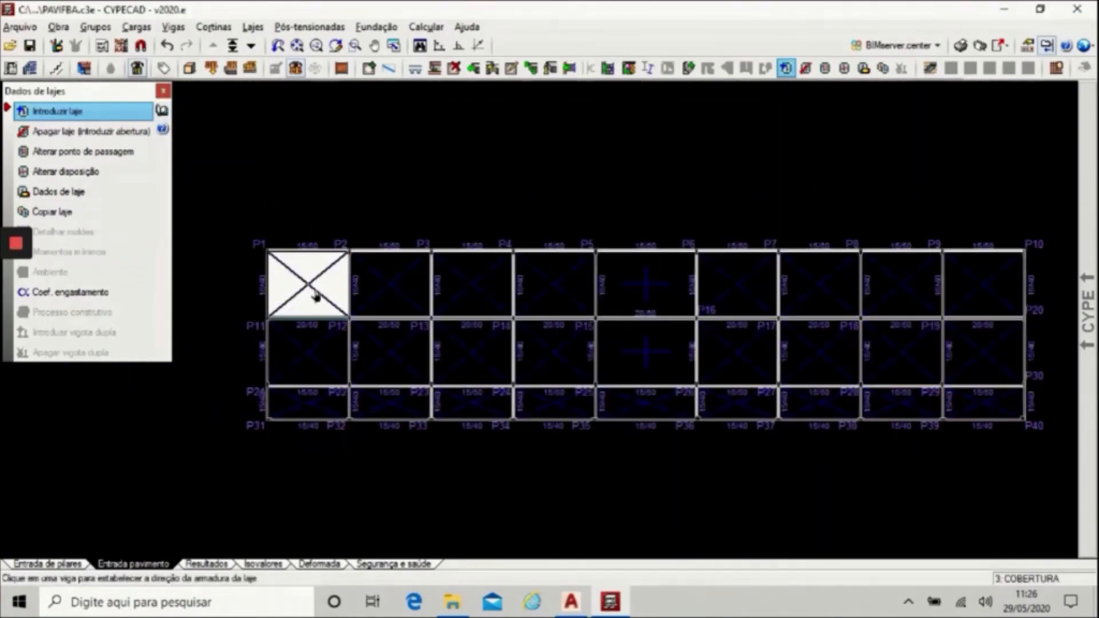
left_click(316, 316)
left_click(372, 287)
left_click(381, 317)
left_click(471, 286)
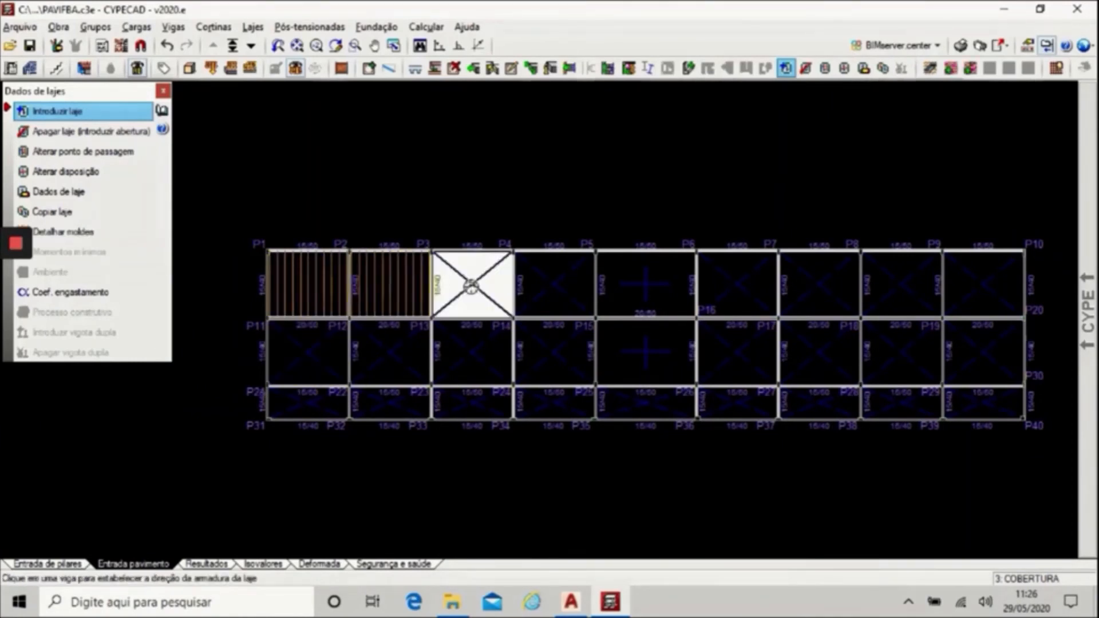
left_click(473, 318)
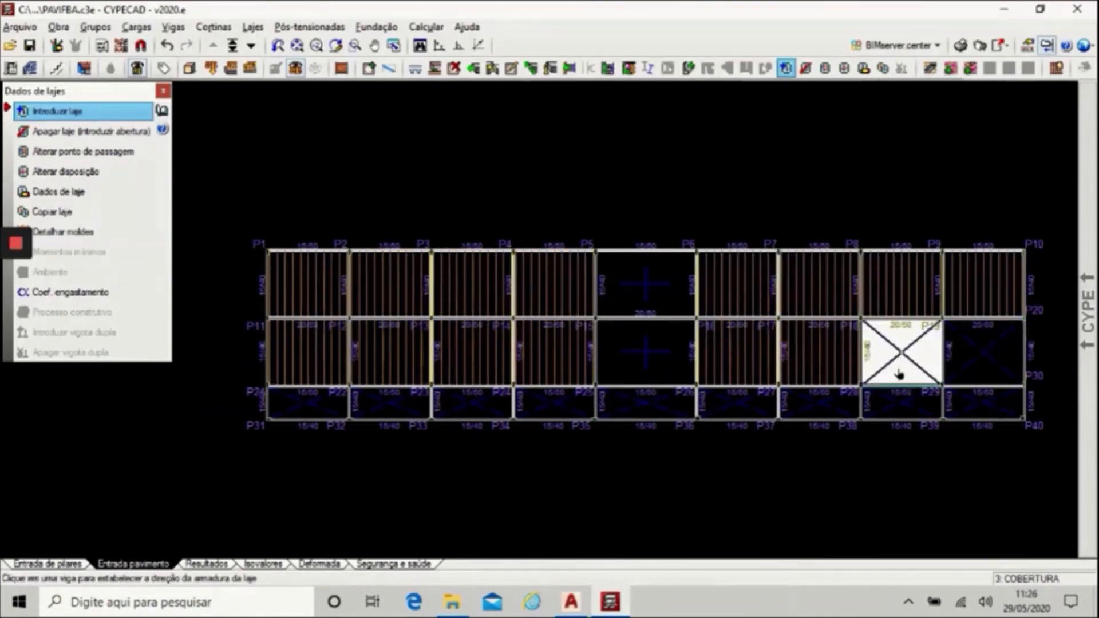
left_click(900, 383)
left_click(977, 358)
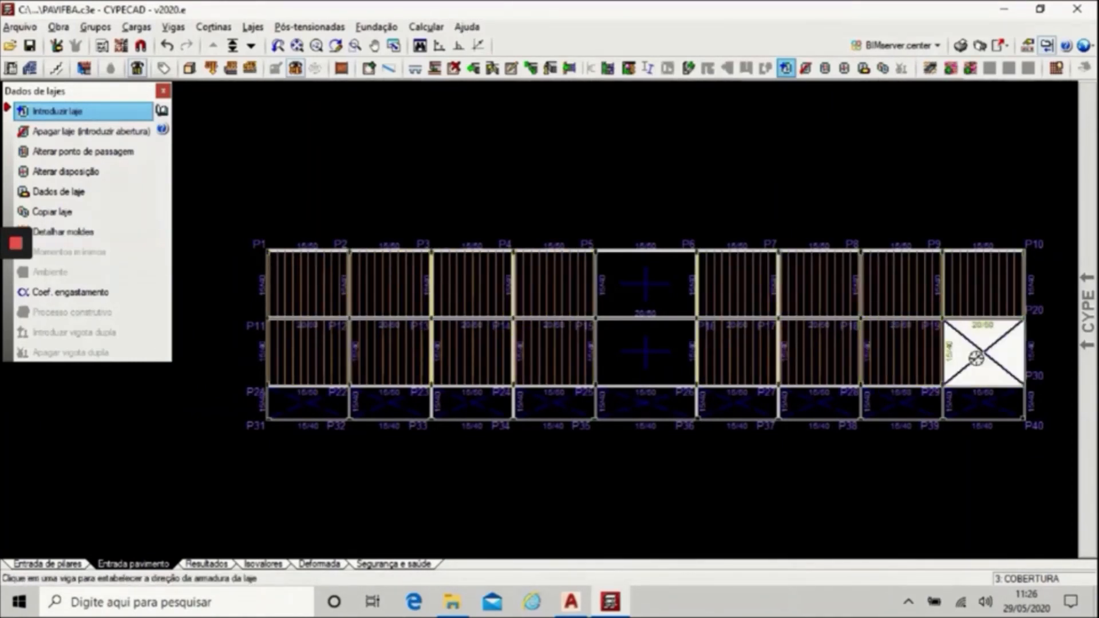
left_click(979, 383)
Switch to ribbed slab DET5 and place it in the four narrow panels from P21–P31 to P25–P35, oriented by their lower beams.
right_click(336, 184)
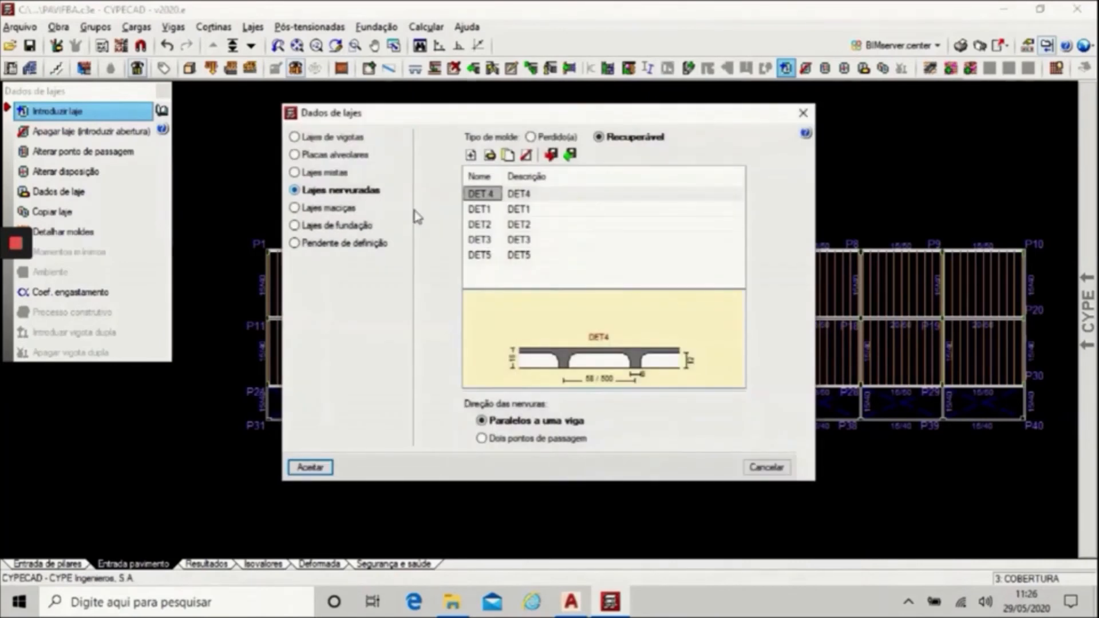
left_click(481, 255)
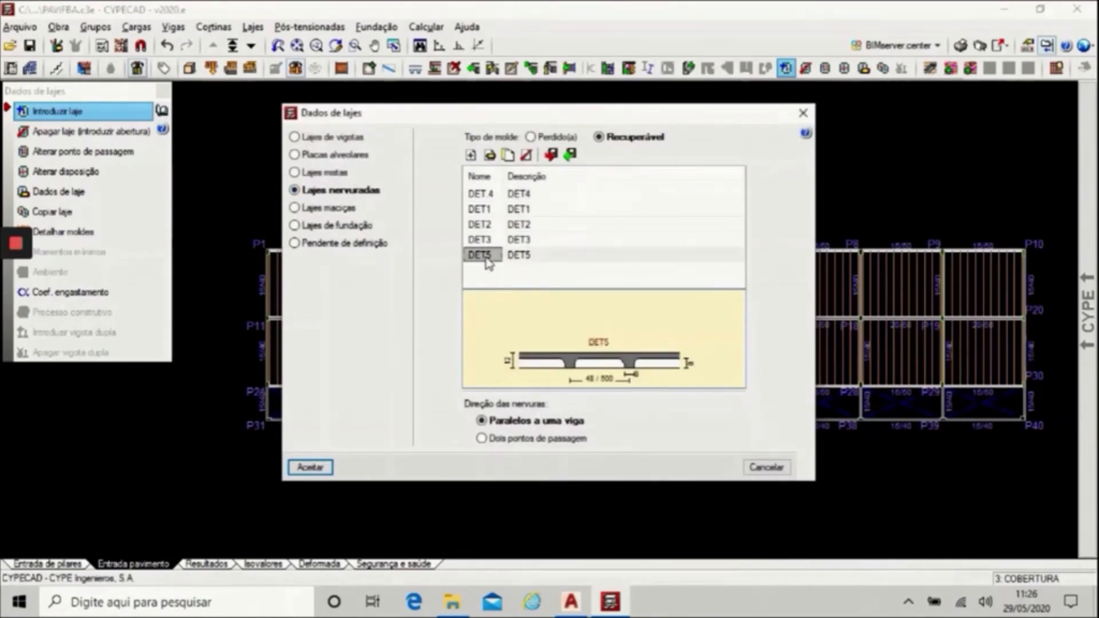
left_click(312, 468)
left_click(310, 402)
left_click(309, 418)
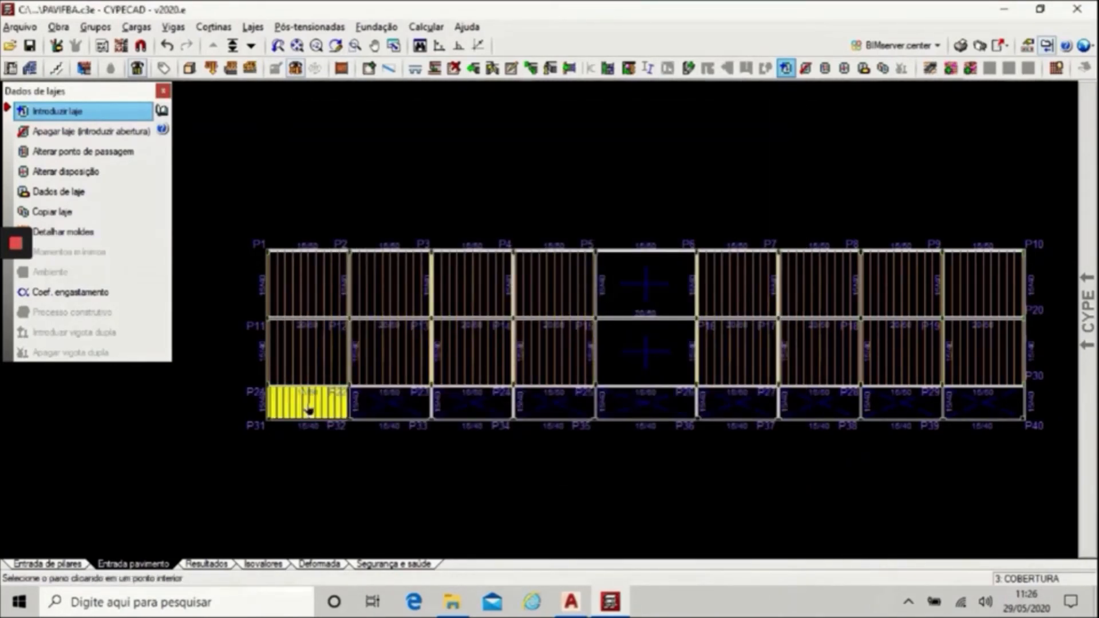
left_click(393, 407)
left_click(393, 416)
left_click(472, 413)
left_click(472, 417)
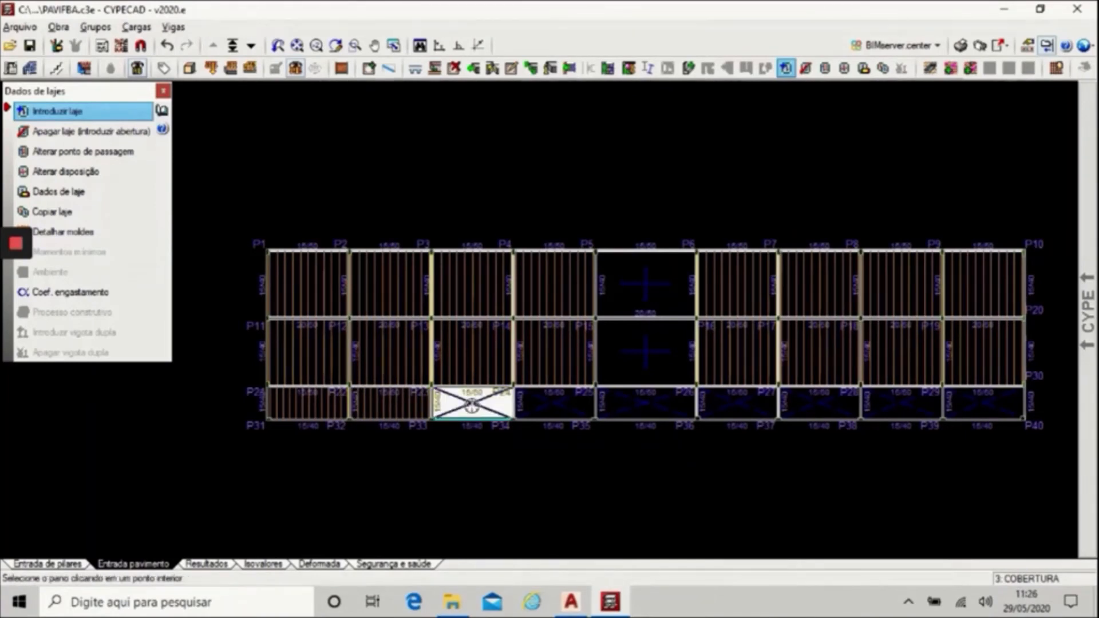
left_click(558, 413)
left_click(563, 415)
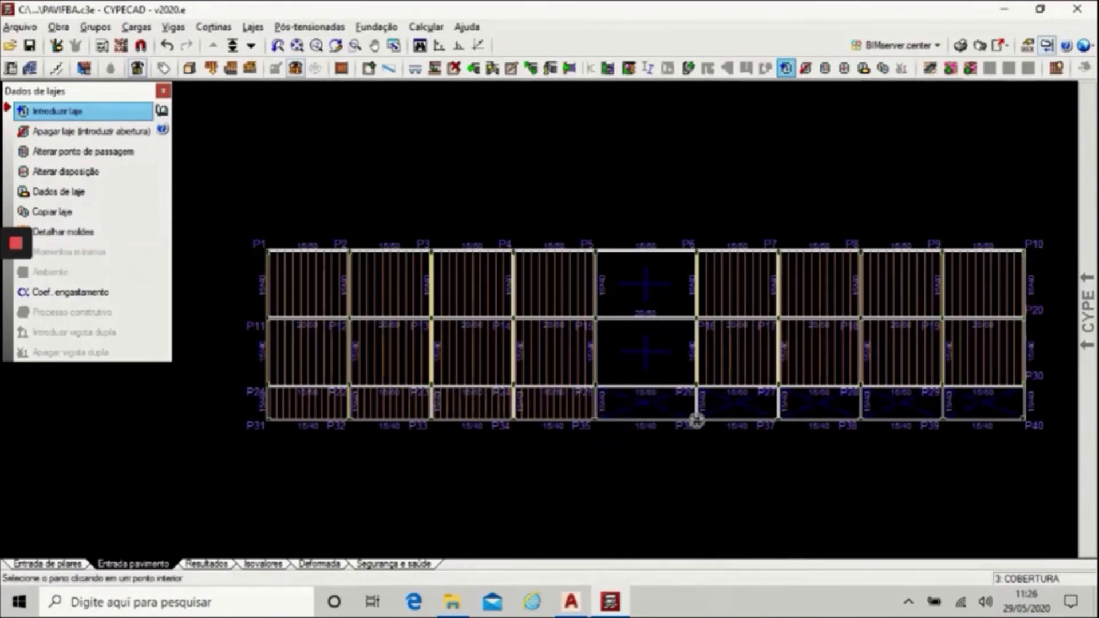
Place DET5 slabs in the five remaining narrow panels from P25–P35 to P30–P40, oriented by their lower beams.
left_click(646, 408)
left_click(647, 416)
left_click(738, 410)
left_click(738, 417)
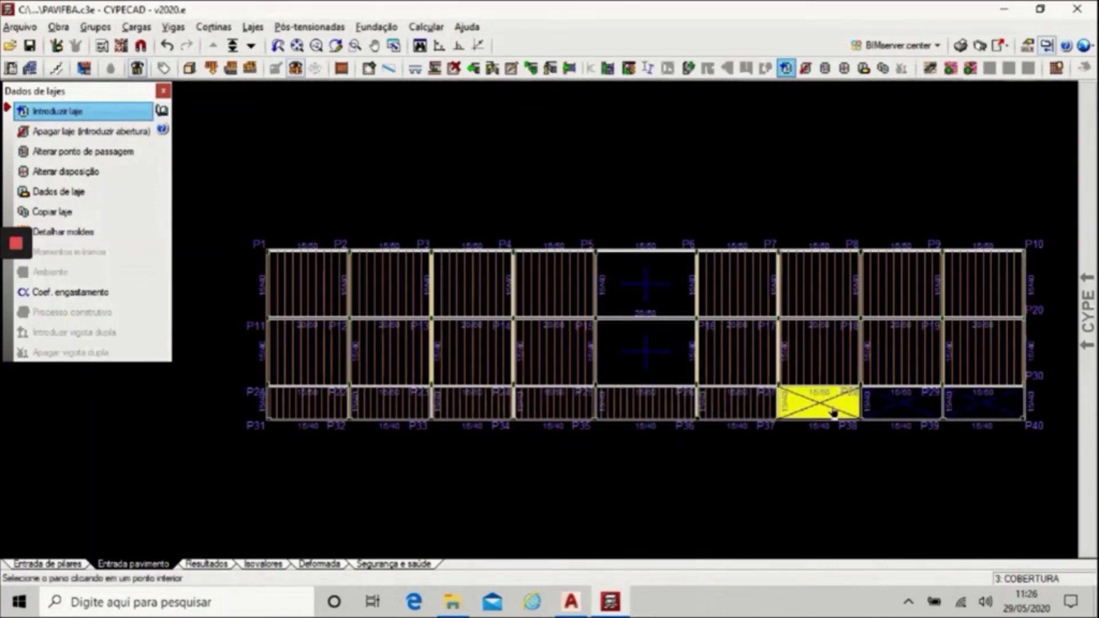
left_click(833, 413)
left_click(833, 415)
left_click(896, 408)
left_click(899, 413)
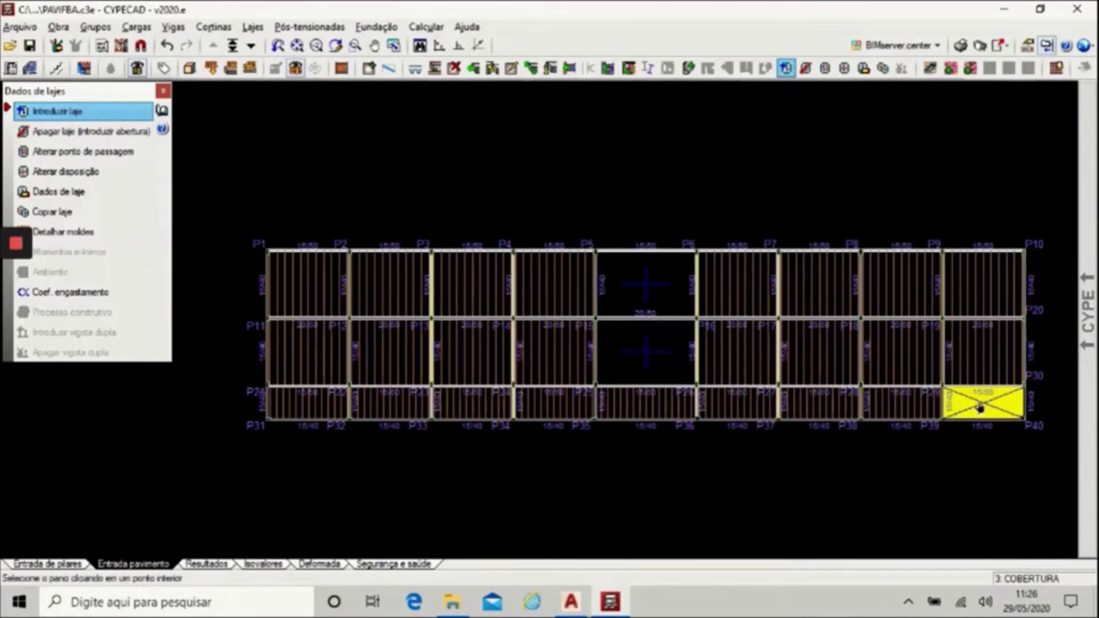
left_click(980, 408)
left_click(982, 413)
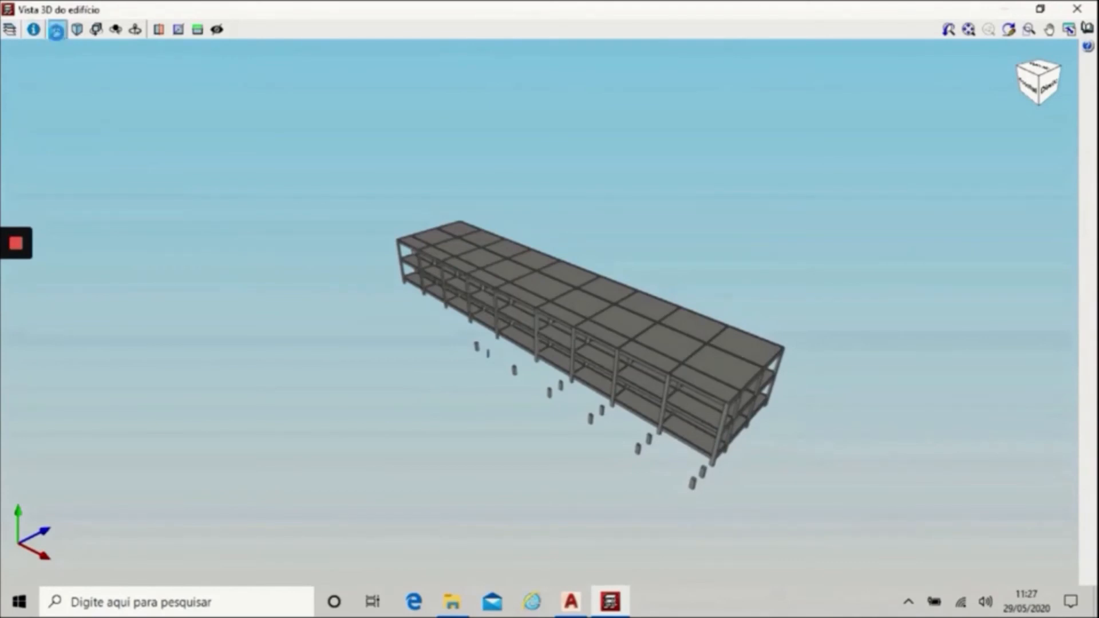
Inspect the building's 3D structure from the front, top and right-hand orientations, then close the view.
left_click(58, 29)
left_click(65, 56)
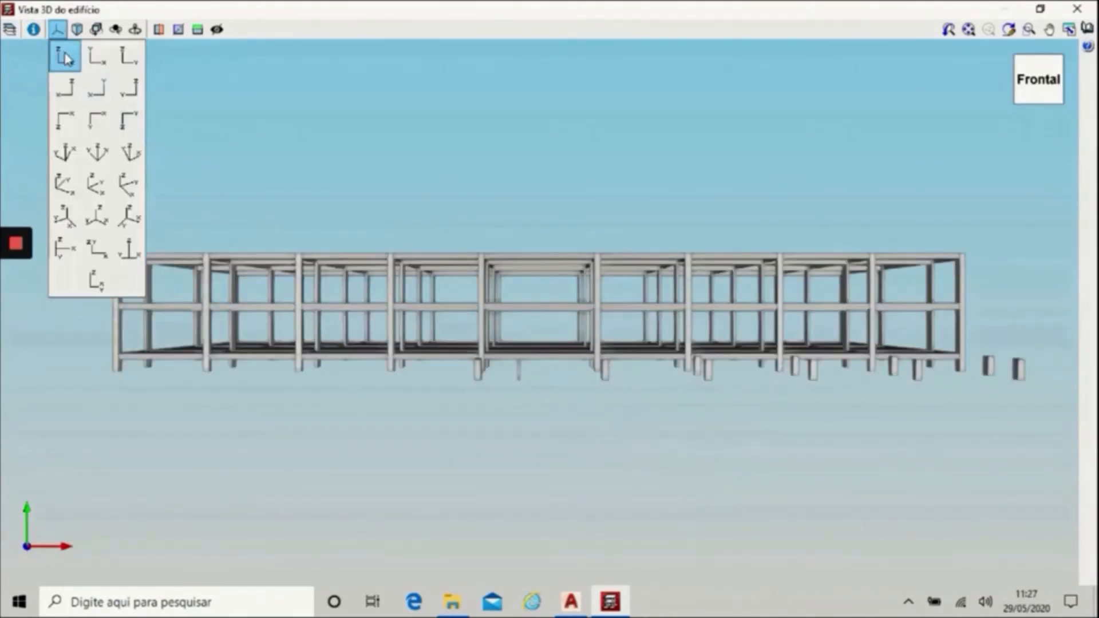
left_click(95, 57)
left_click(129, 57)
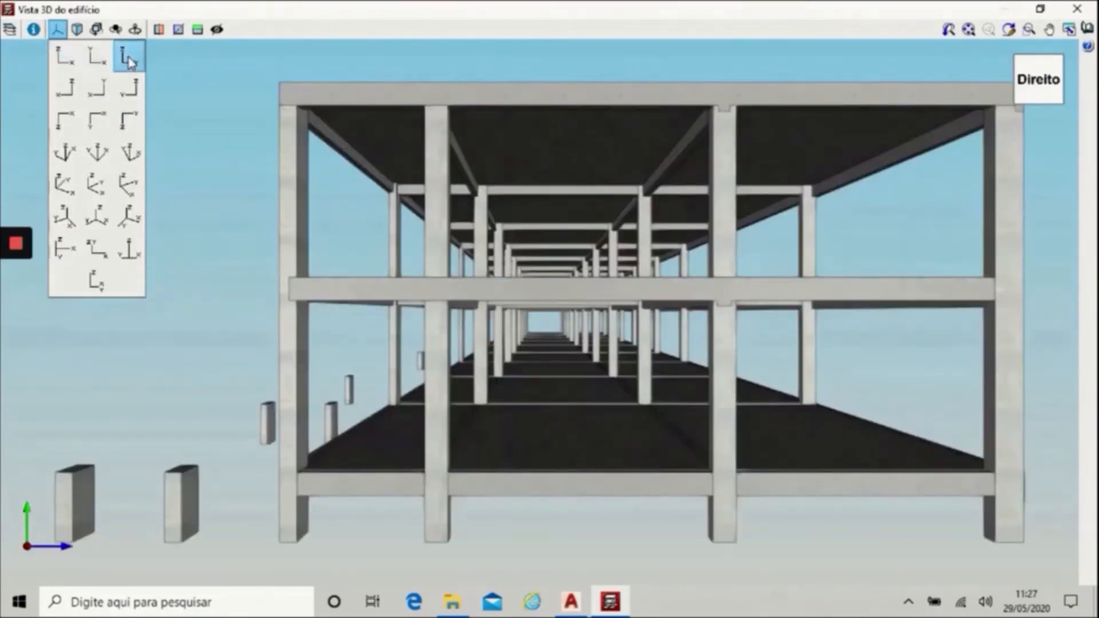
mouse_move(520, 213)
middle_mouse_down()
mouse_move(517, 238)
mouse_move(520, 194)
mouse_move(523, 226)
mouse_move(567, 224)
mouse_move(513, 240)
mouse_move(458, 229)
mouse_move(490, 213)
mouse_move(527, 219)
mouse_move(513, 218)
middle_mouse_up()
key("Escape")
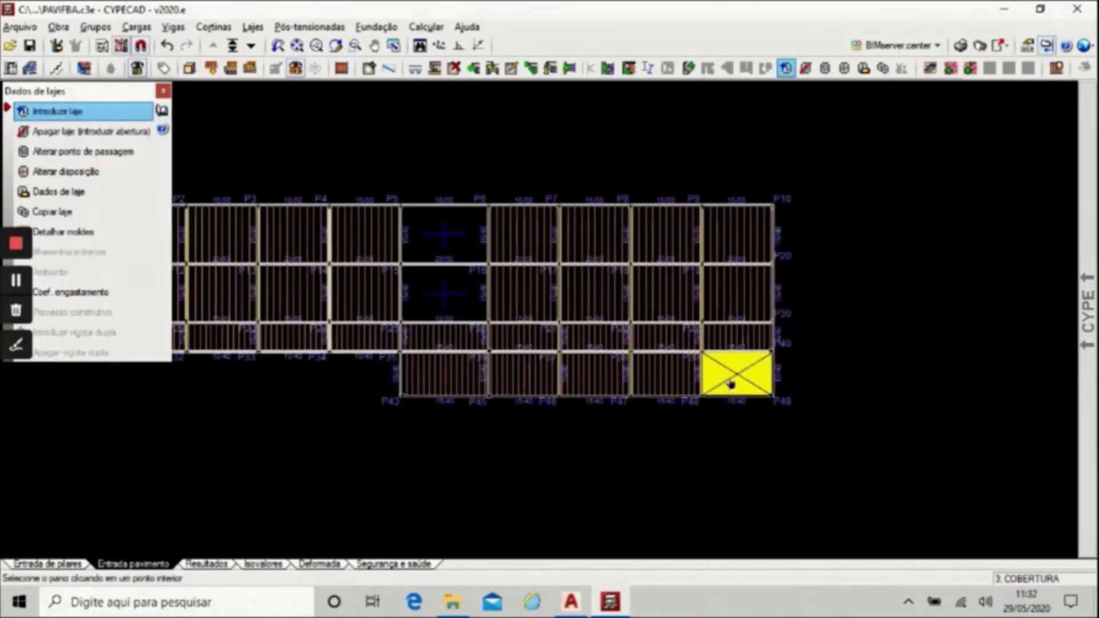
Place the ribbed slab in the remaining lower panel between P48 and P49, taking its direction from the lower beam.
left_click(728, 381)
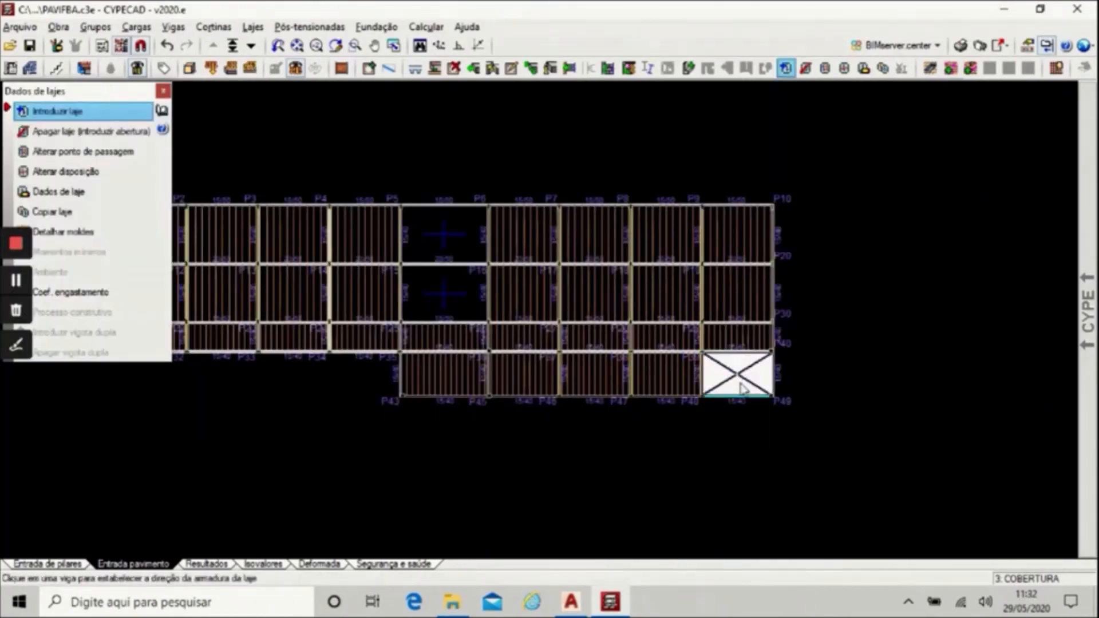
left_click(164, 91)
left_click(297, 45)
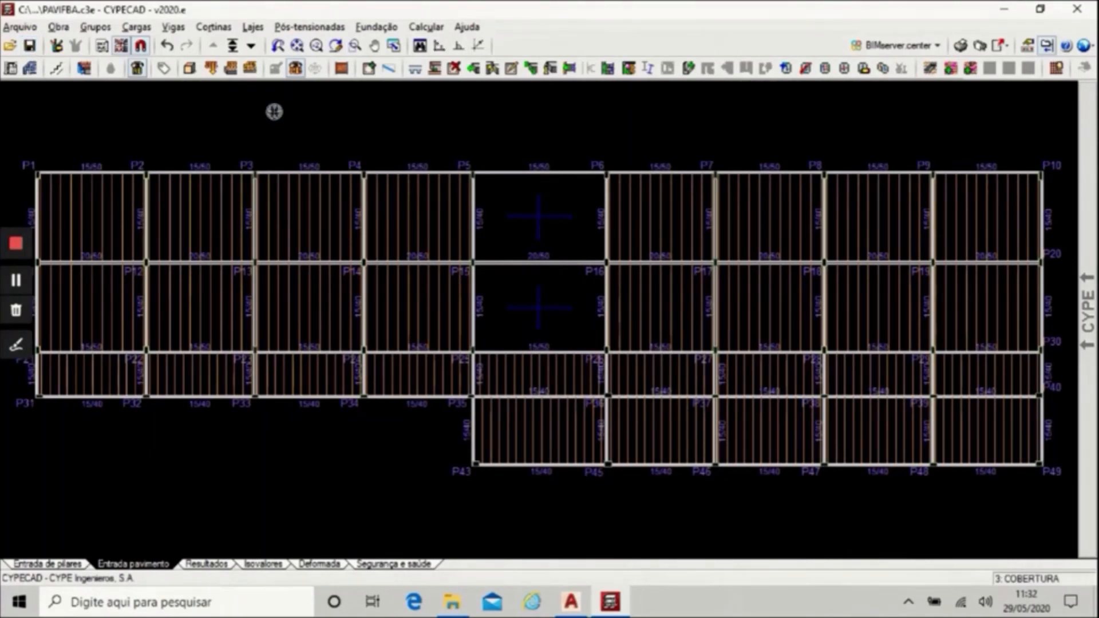
Generate the continuous beams for the COBERTURA floor.
left_click(178, 27)
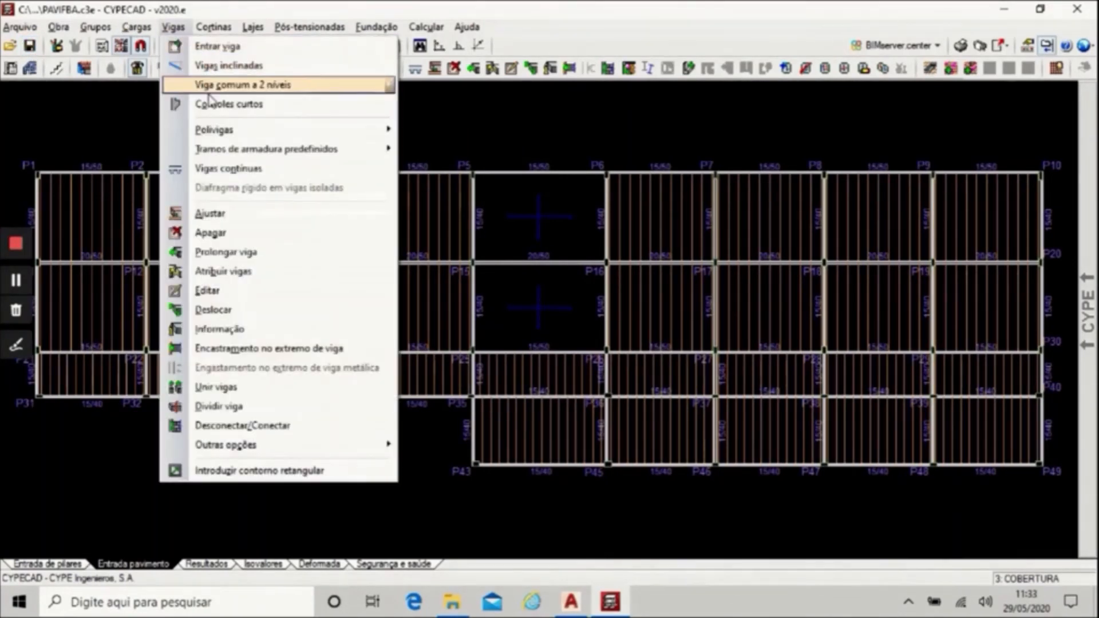
left_click(233, 167)
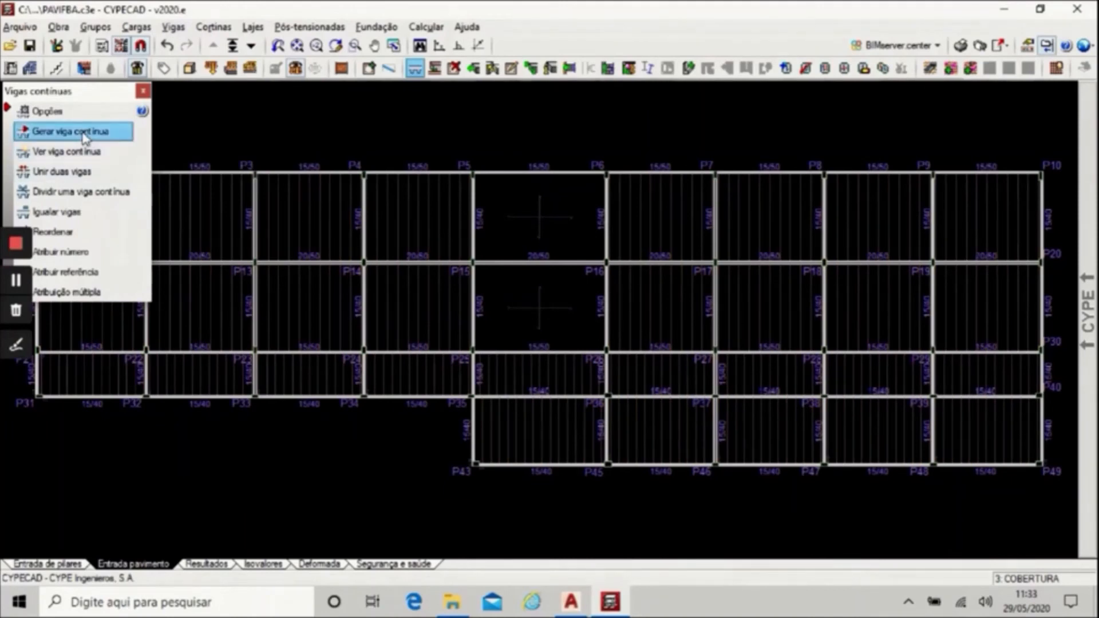
left_click(69, 131)
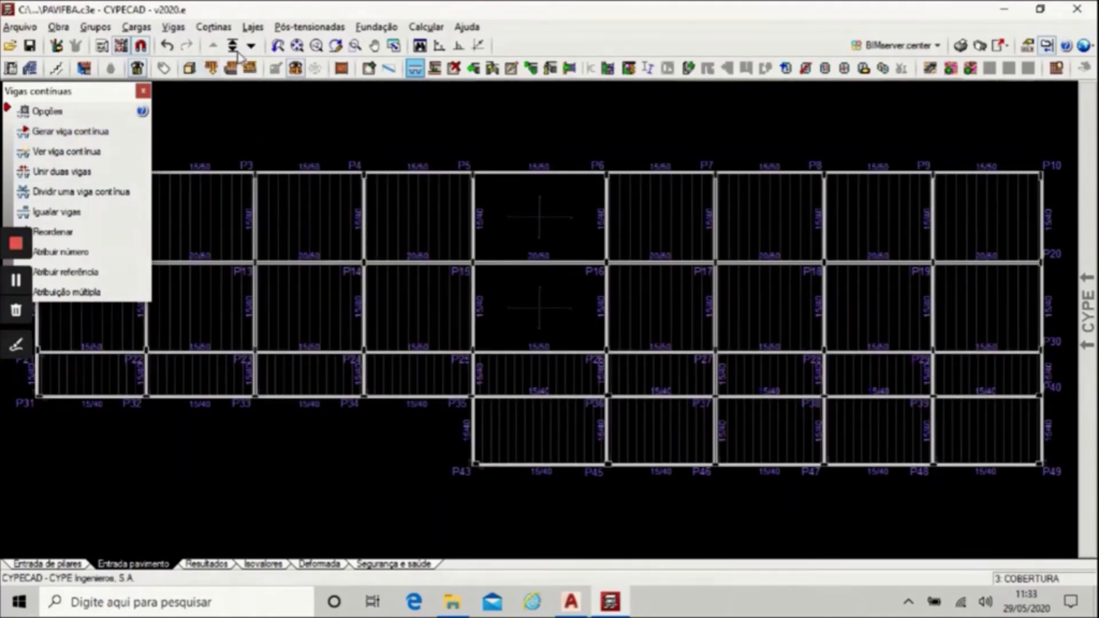
left_click(143, 90)
Go down to PAV. SUPERIOR, display its FORMA PAV.SUP EST template and examine the bay between P35, P36, P43 and P45.
left_click(252, 46)
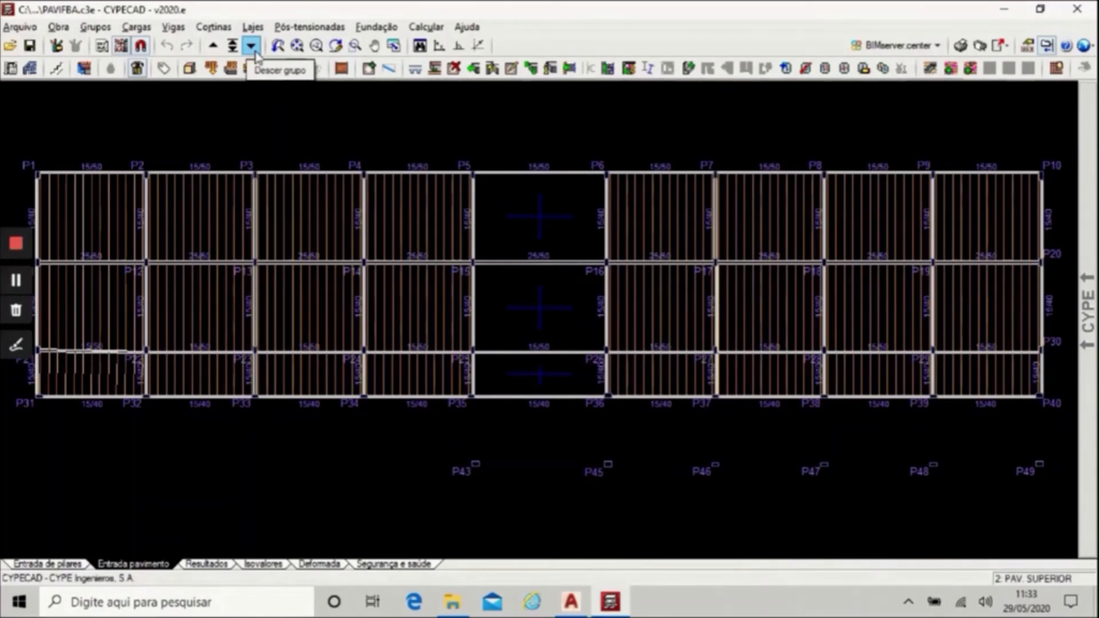
left_click(128, 48)
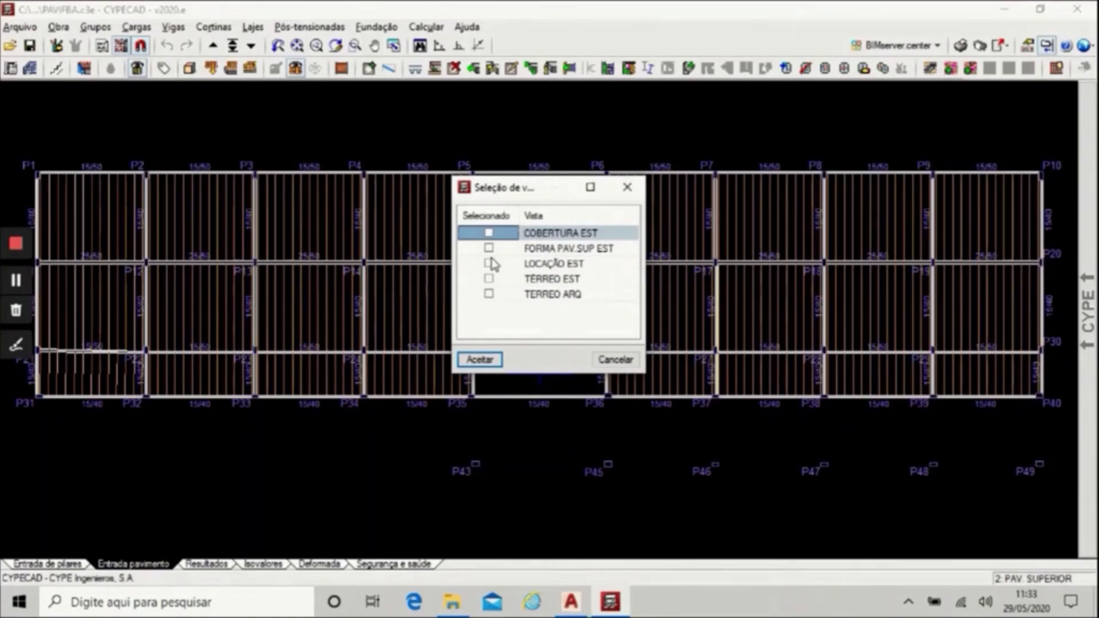
left_click(489, 248)
left_click(479, 360)
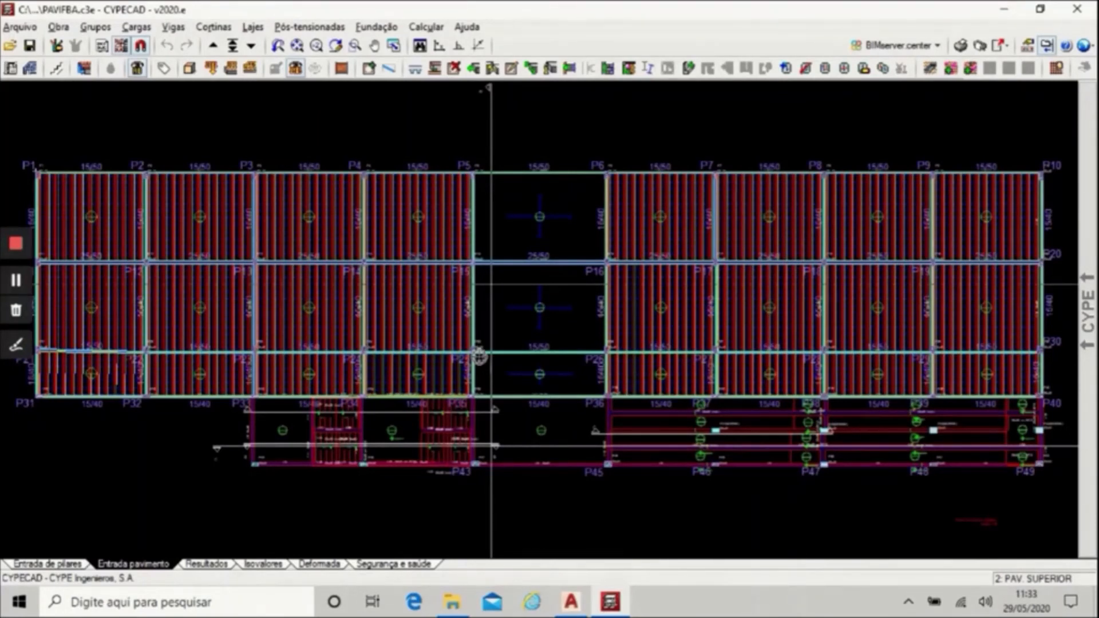
left_click(355, 45)
left_click(474, 336)
left_click(611, 474)
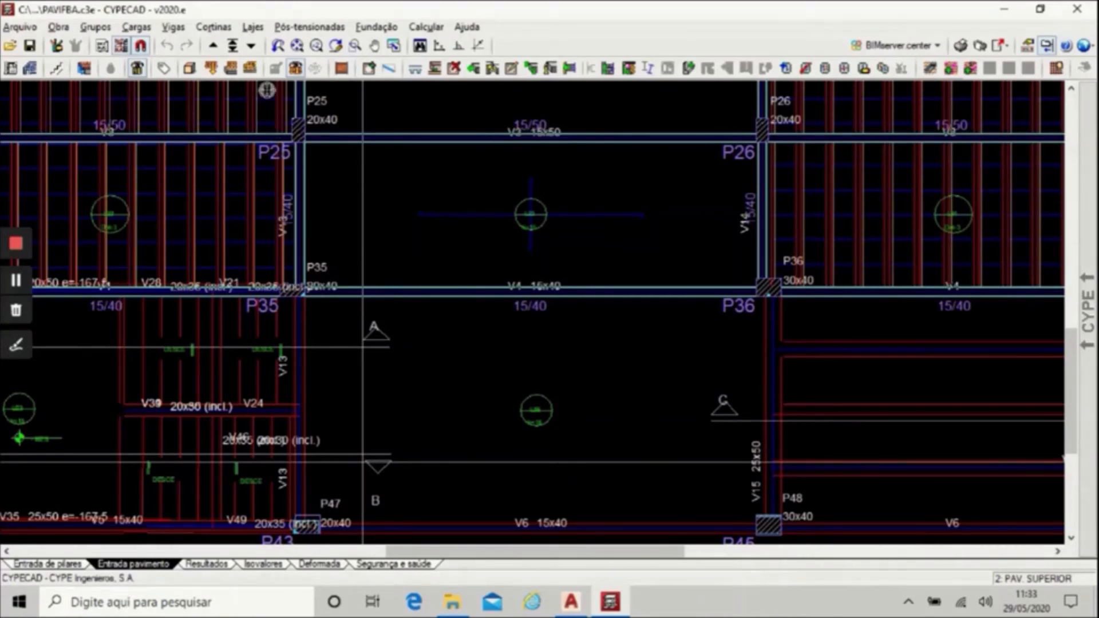
left_click(297, 49)
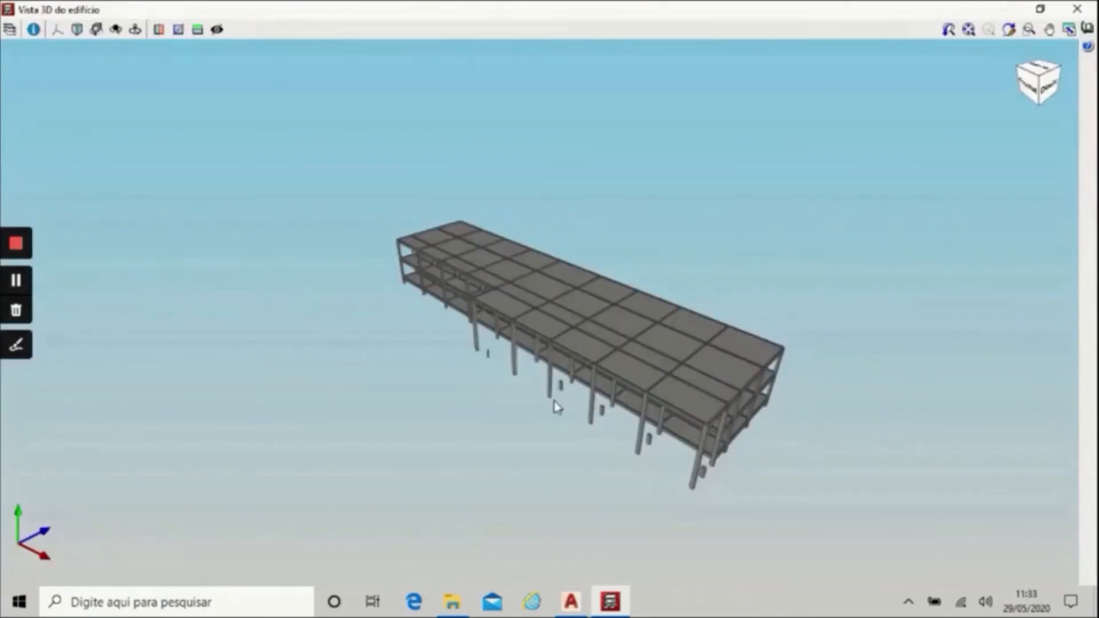
Inspect the 3D structure from the front, top and right-hand orientations, including the building's interior, and restore the full view.
left_click_drag(553, 400, 429, 379)
left_click(59, 27)
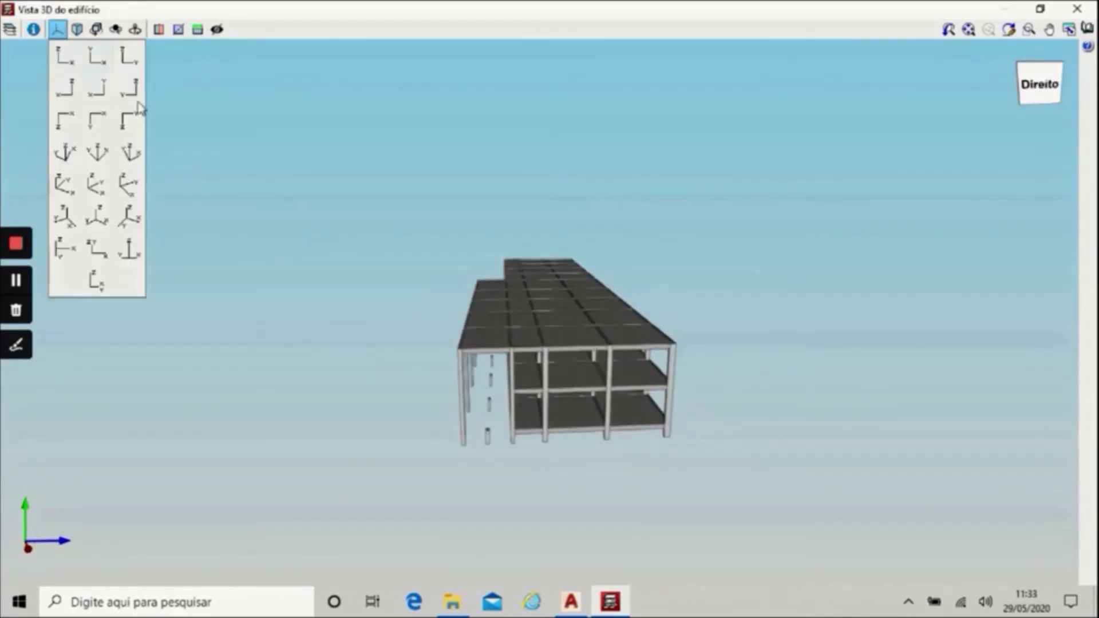
left_click(65, 67)
left_click(98, 64)
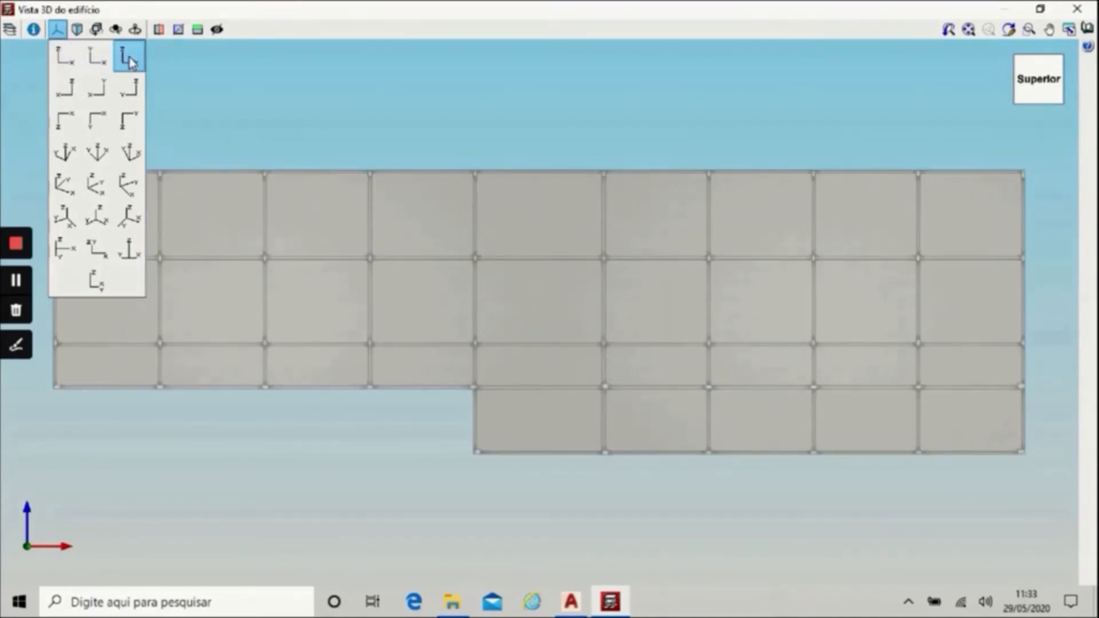
left_click(128, 56)
scroll(549, 363, "up", 6)
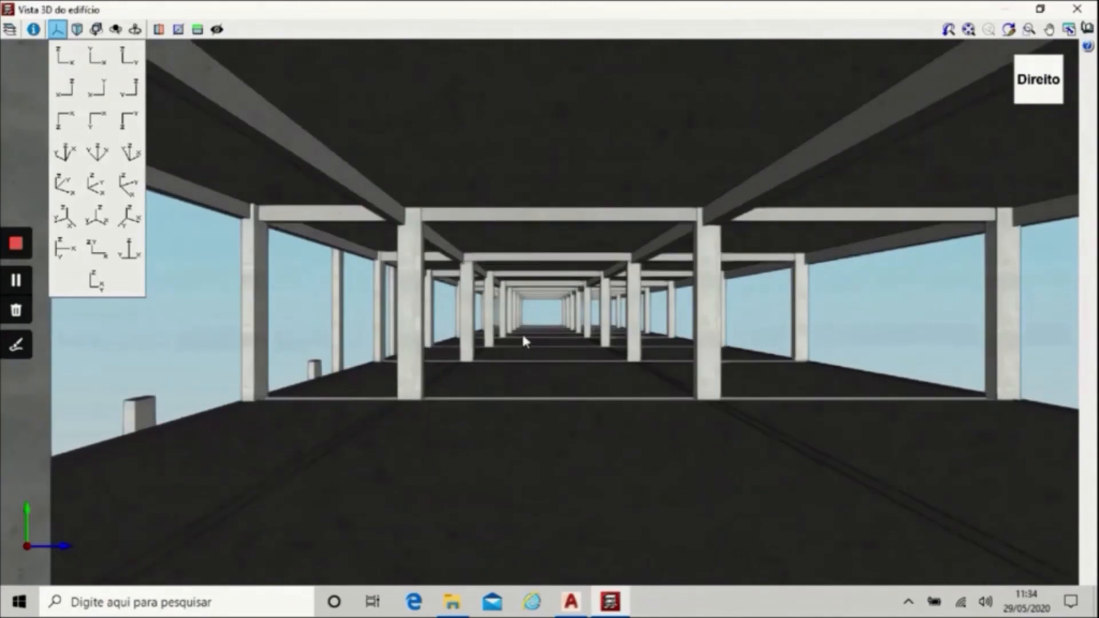
scroll(550, 324, "up", 8)
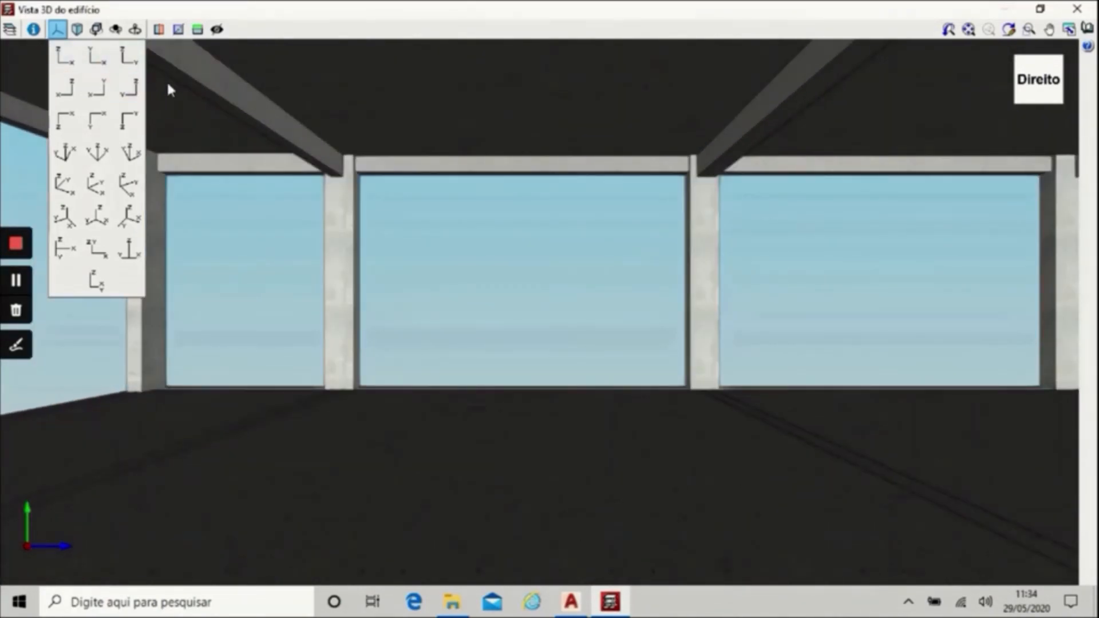
left_click(969, 29)
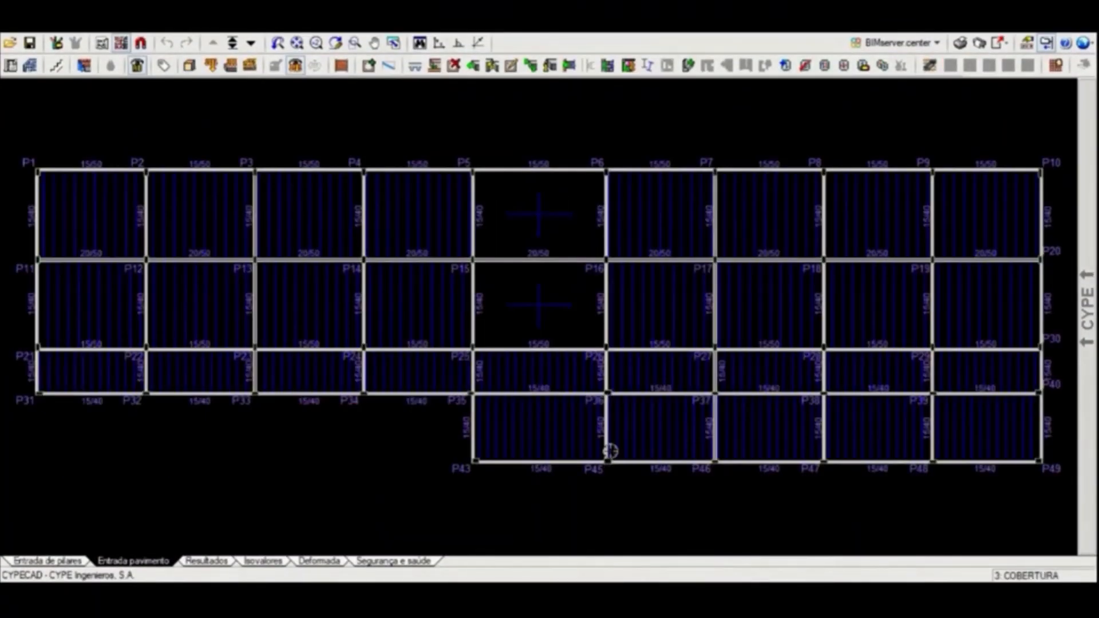
Review the PAV. SUPERIOR and TÉRREO floor plans below COBERTURA and open the building's 3D view.
left_click(251, 44)
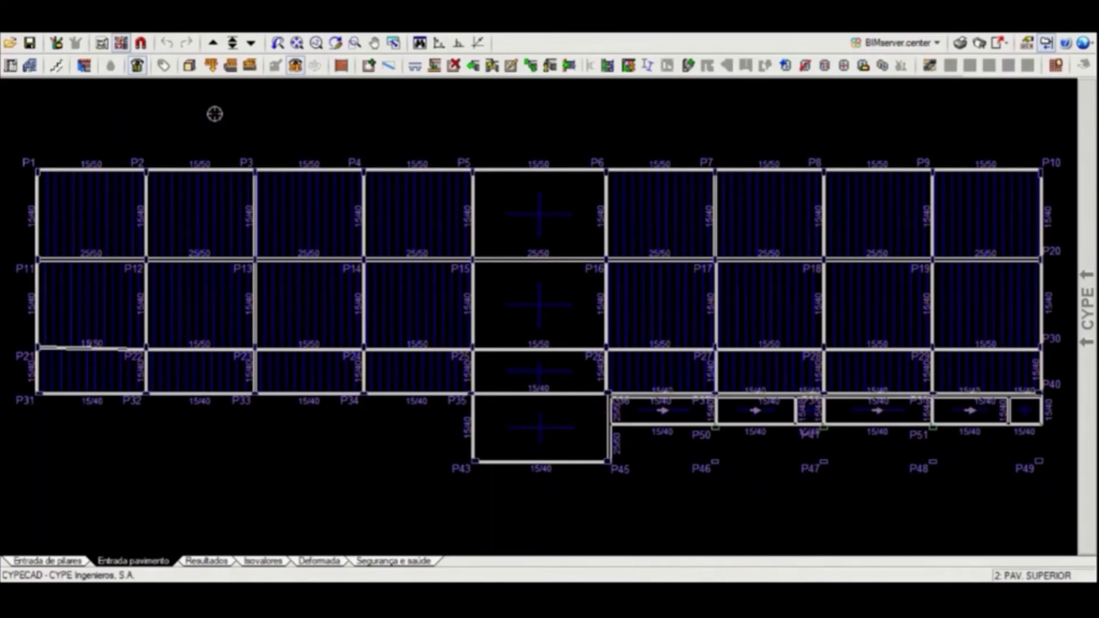
left_click(251, 43)
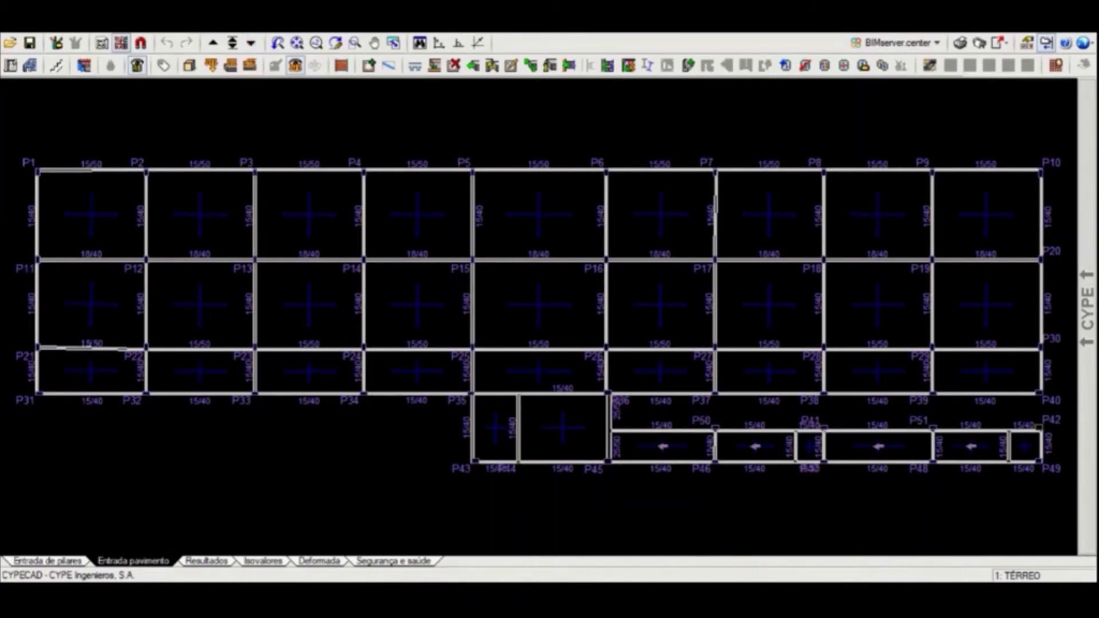
left_click(190, 66)
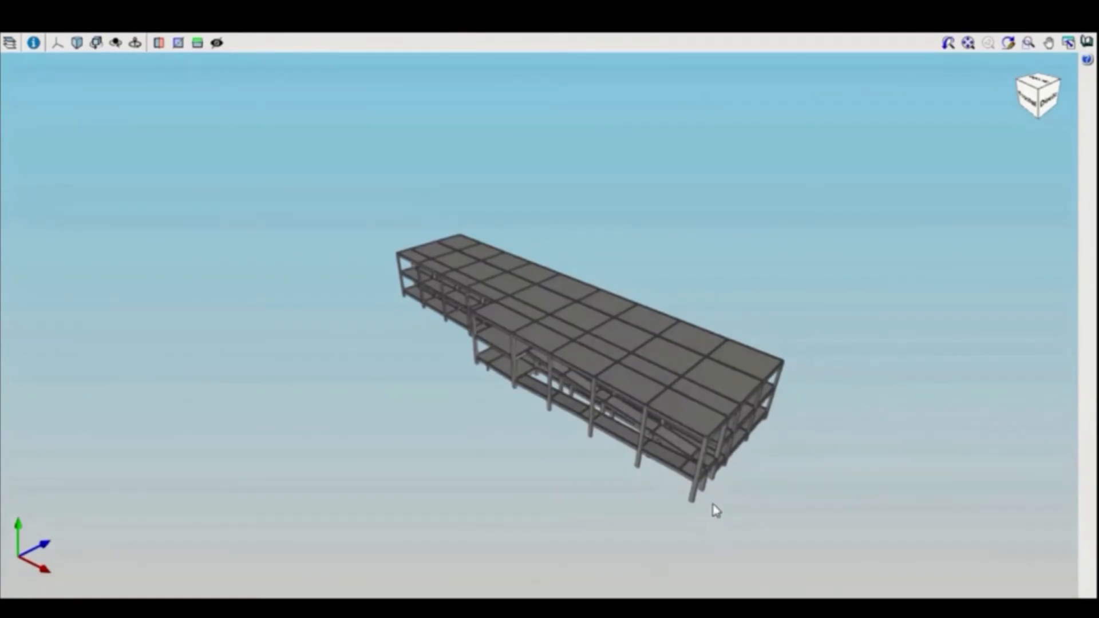
Examine the access ramps and their supporting columns and beams in 3D from several exterior angles.
scroll(717, 511, "up", 10)
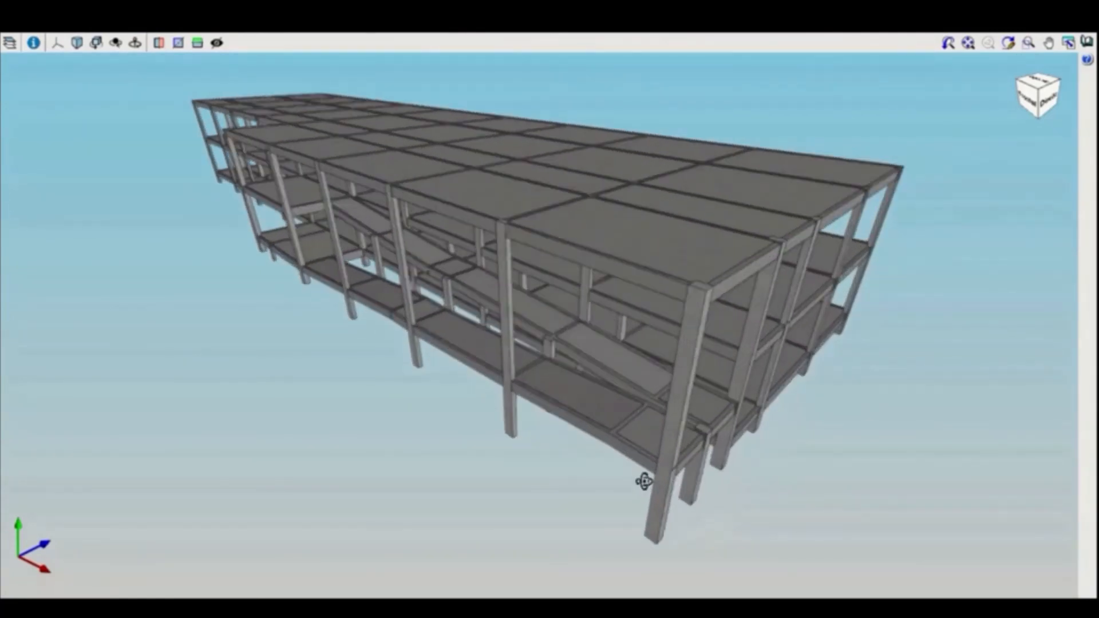
mouse_move(644, 482)
left_mouse_down()
mouse_move(656, 466)
mouse_move(591, 478)
mouse_move(682, 466)
mouse_move(692, 491)
mouse_move(653, 493)
left_mouse_up()
scroll(598, 458, "up", 5)
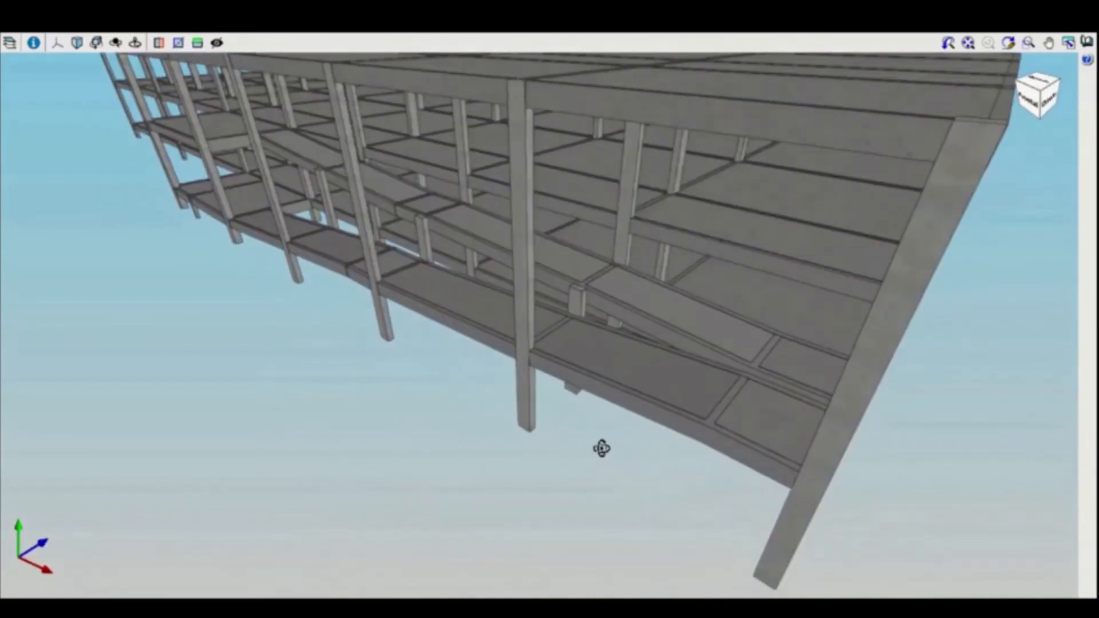
left_click_drag(601, 448, 627, 459)
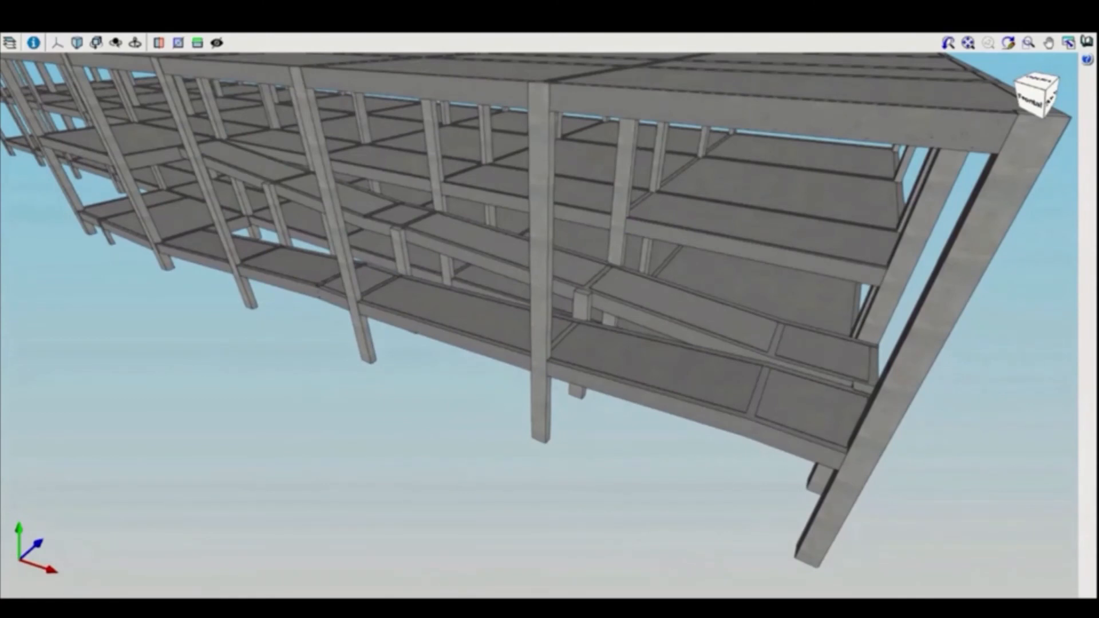
left_click_drag(453, 438, 351, 396)
mouse_move(710, 412)
left_mouse_down()
mouse_move(594, 424)
mouse_move(515, 416)
mouse_move(768, 437)
left_mouse_up()
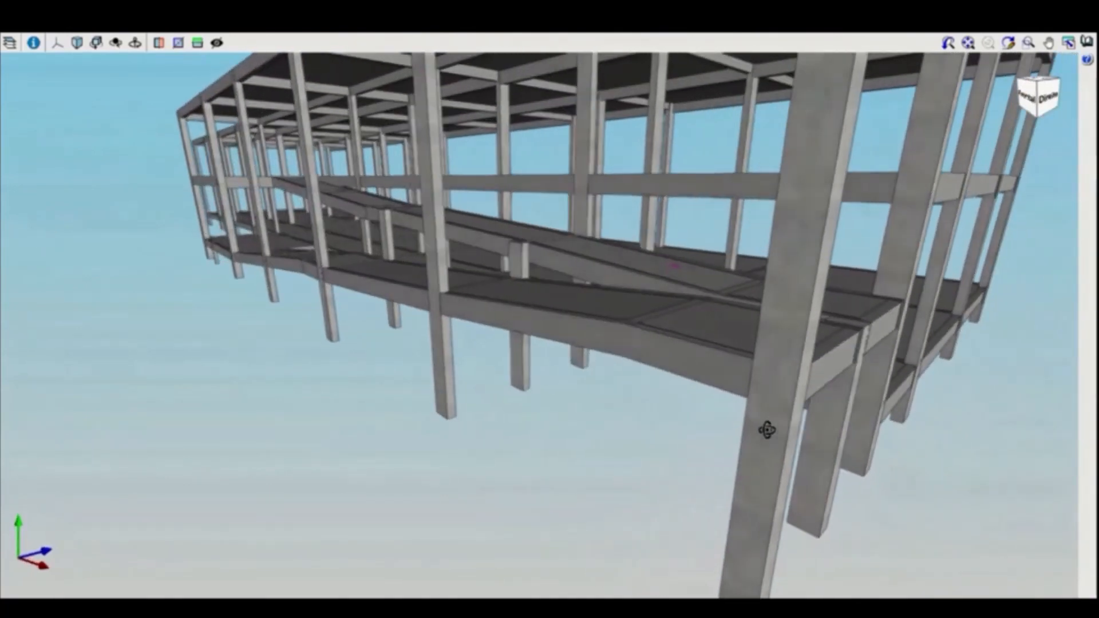
left_click_drag(300, 319, 361, 349)
middle_click_drag(386, 346, 458, 297)
scroll(653, 311, "down", 4)
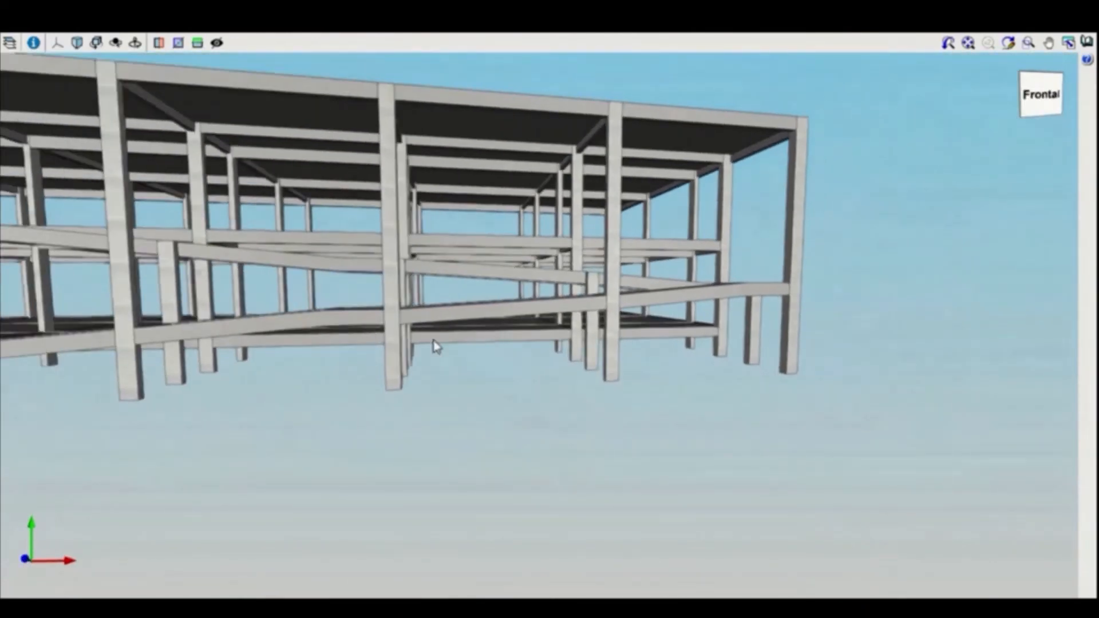
mouse_move(335, 347)
middle_mouse_down()
mouse_move(346, 342)
mouse_move(248, 334)
mouse_move(189, 351)
middle_mouse_up()
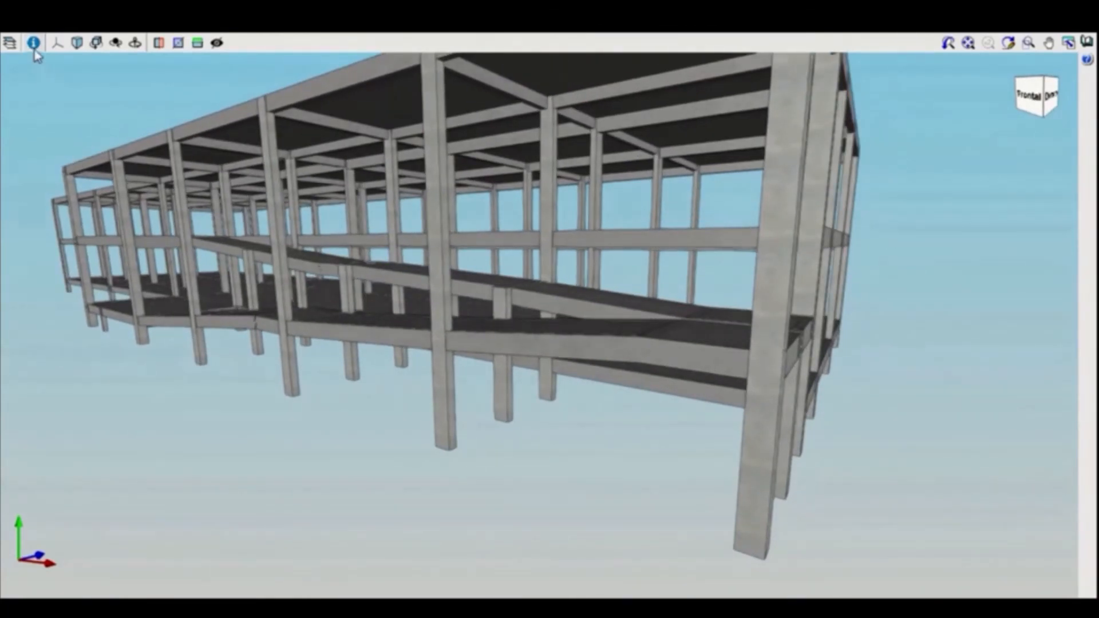
Check the structure in front, top and right-hand orientations, and approach the ramp from the building's right end.
left_click(57, 42)
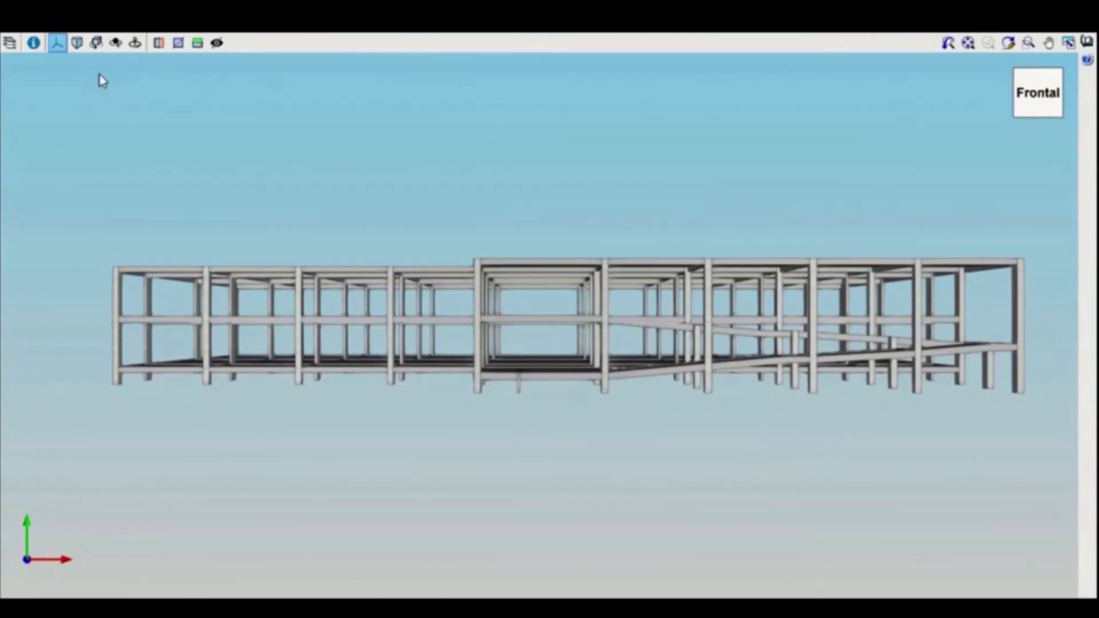
key("Up")
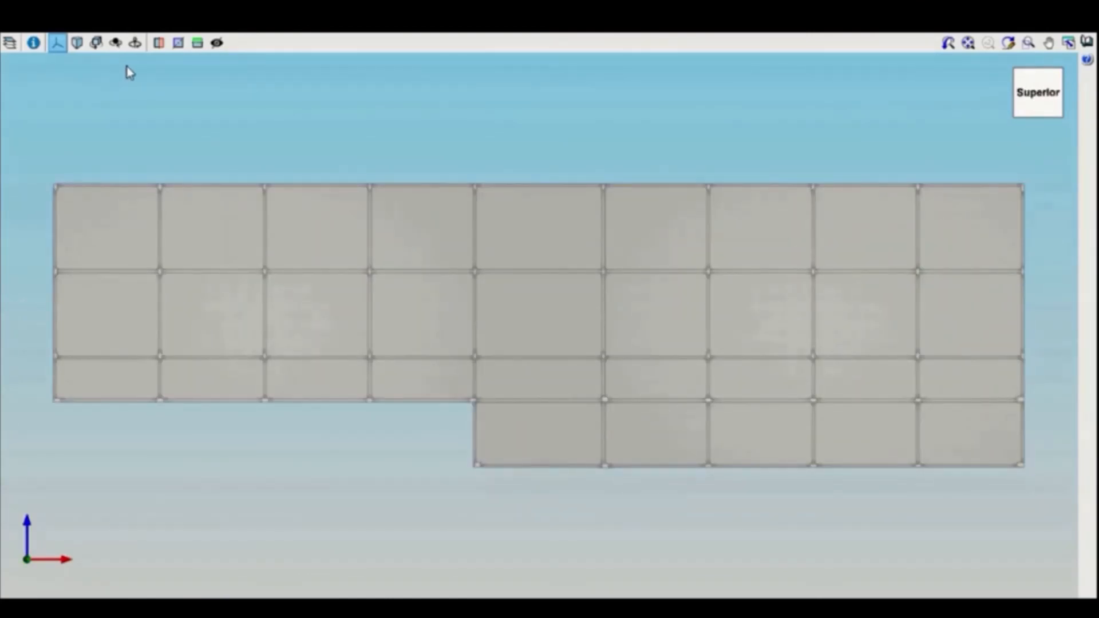
left_click(126, 66)
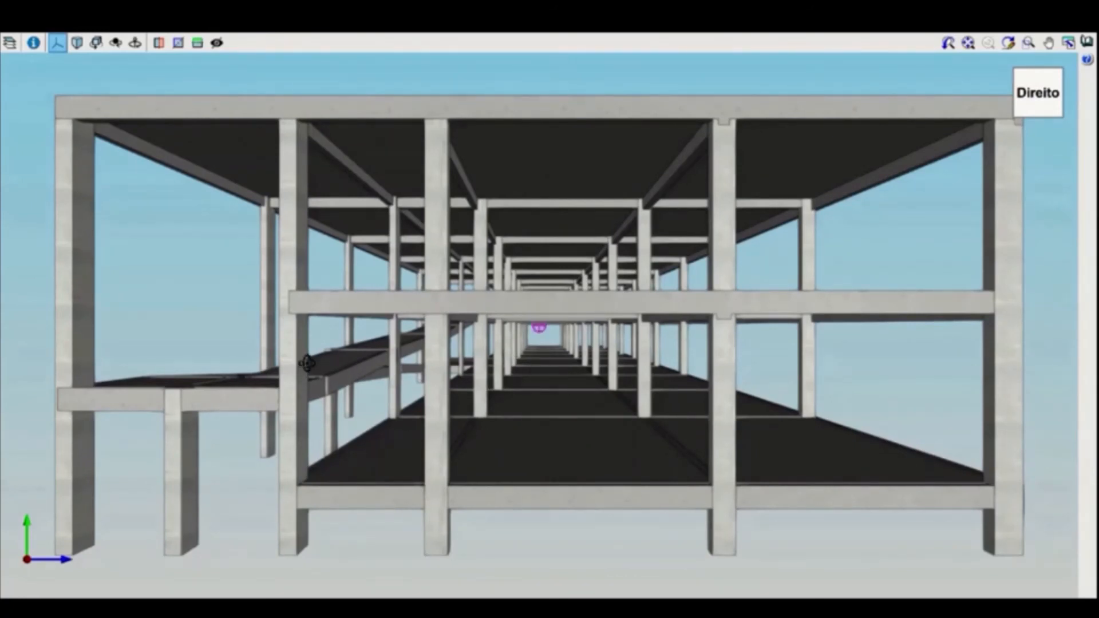
mouse_move(569, 399)
middle_mouse_down()
mouse_move(319, 360)
mouse_move(328, 365)
middle_mouse_up()
scroll(454, 355, "up", 2)
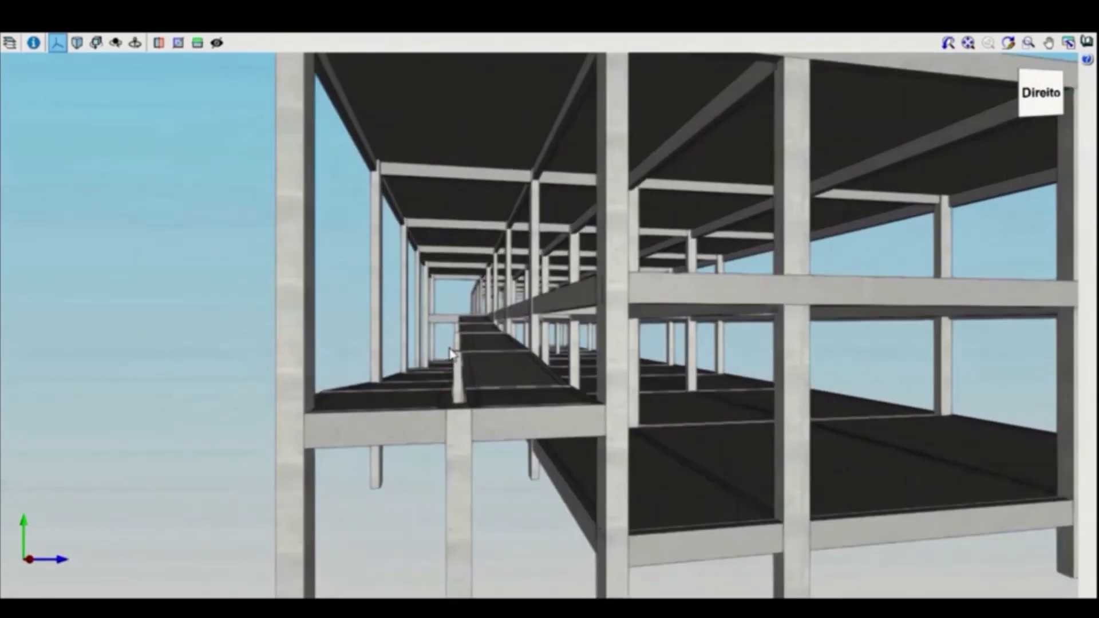
scroll(475, 337, "up", 2)
scroll(474, 334, "up", 5)
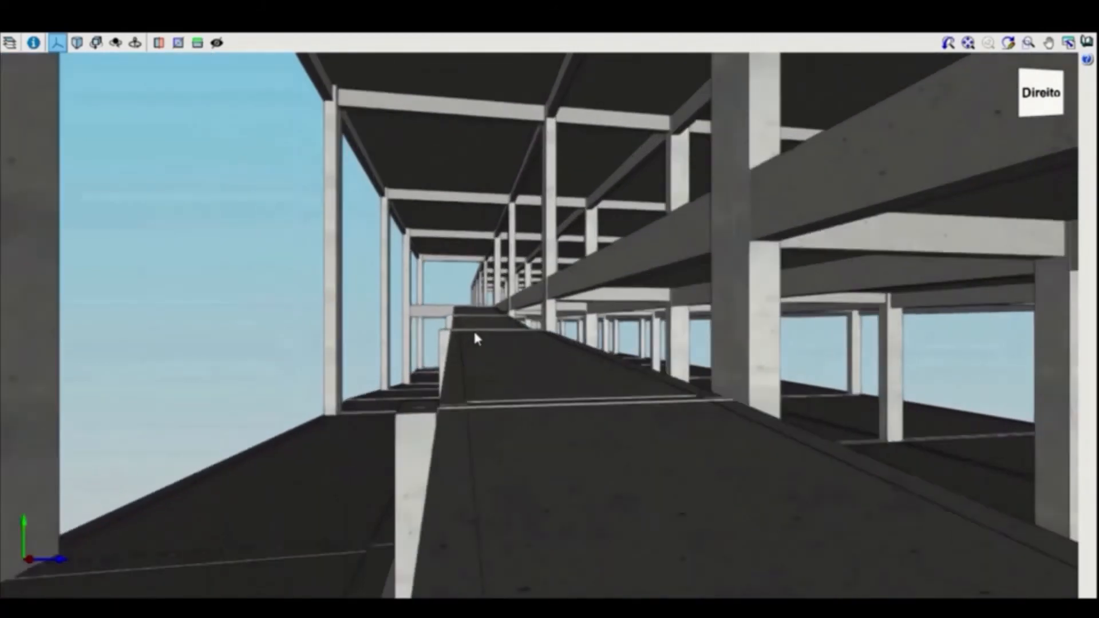
middle_click_drag(474, 331, 486, 363)
Travel through the upper floor in 3D to its far end and turn around to look back along the building.
scroll(567, 151, "up", 5)
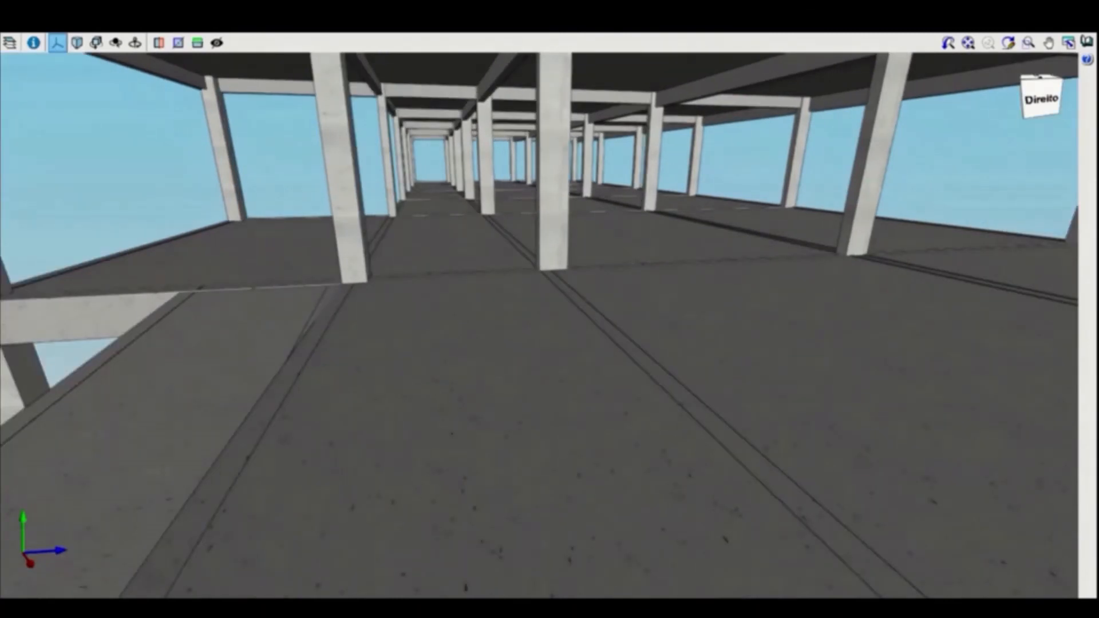
scroll(454, 233, "up", 4)
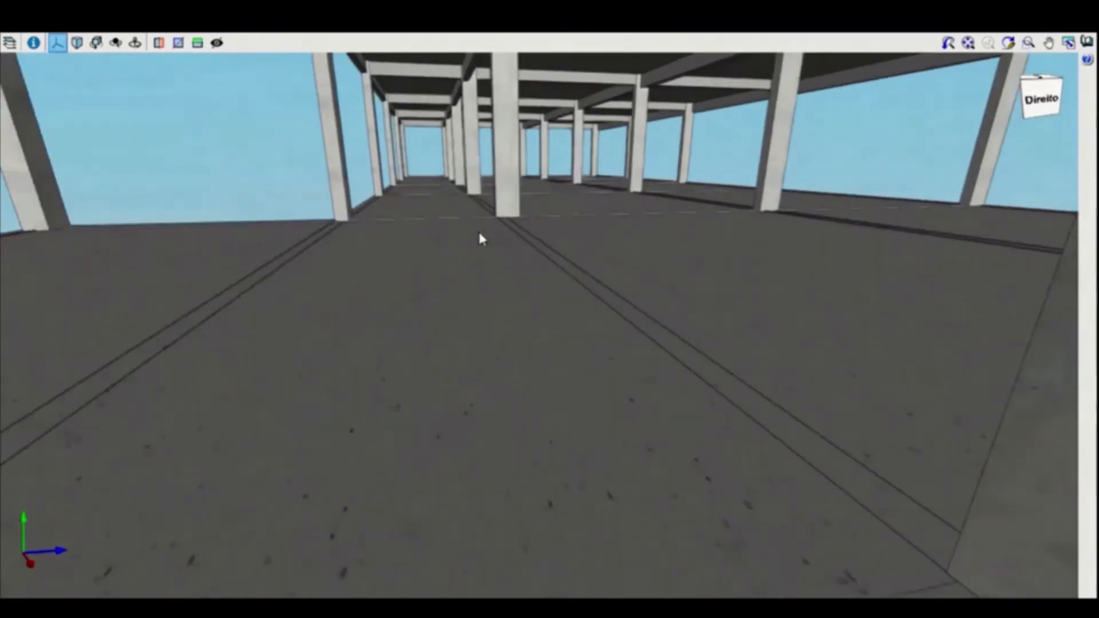
middle_click_drag(480, 228, 497, 201)
scroll(497, 201, "up", 4)
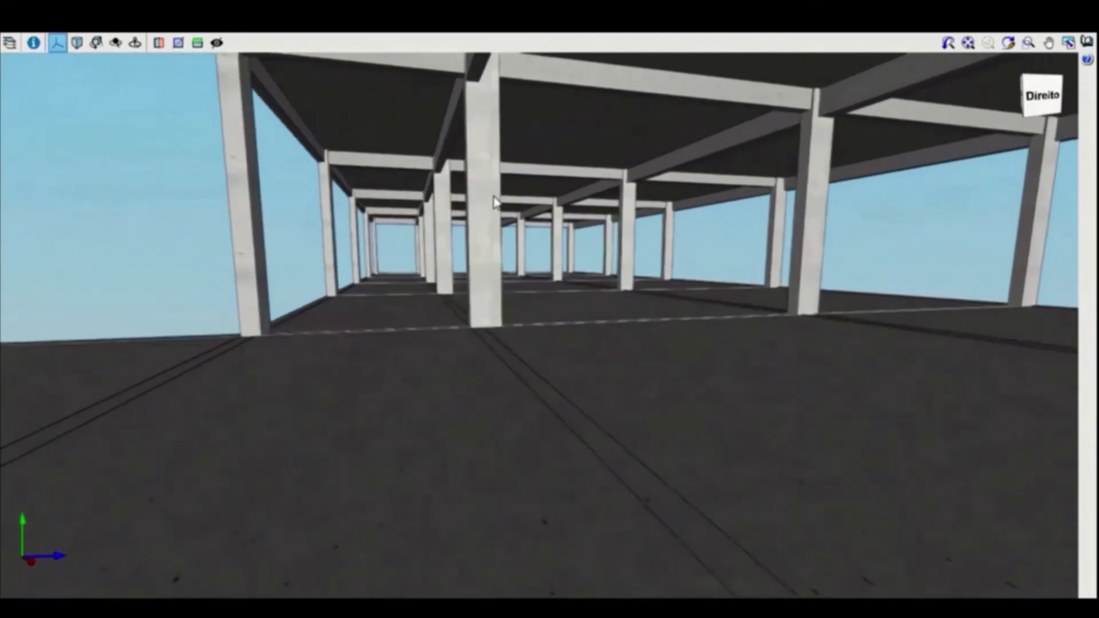
middle_click_drag(560, 267, 510, 270)
scroll(599, 252, "up", 3)
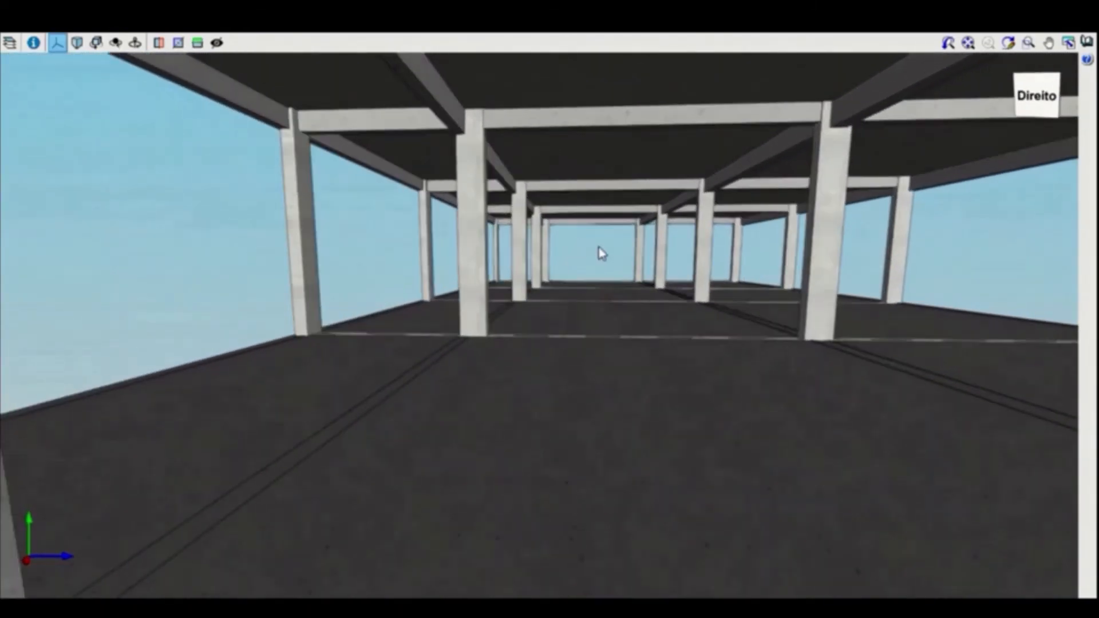
middle_click_drag(595, 281, 584, 299)
scroll(579, 273, "up", 6)
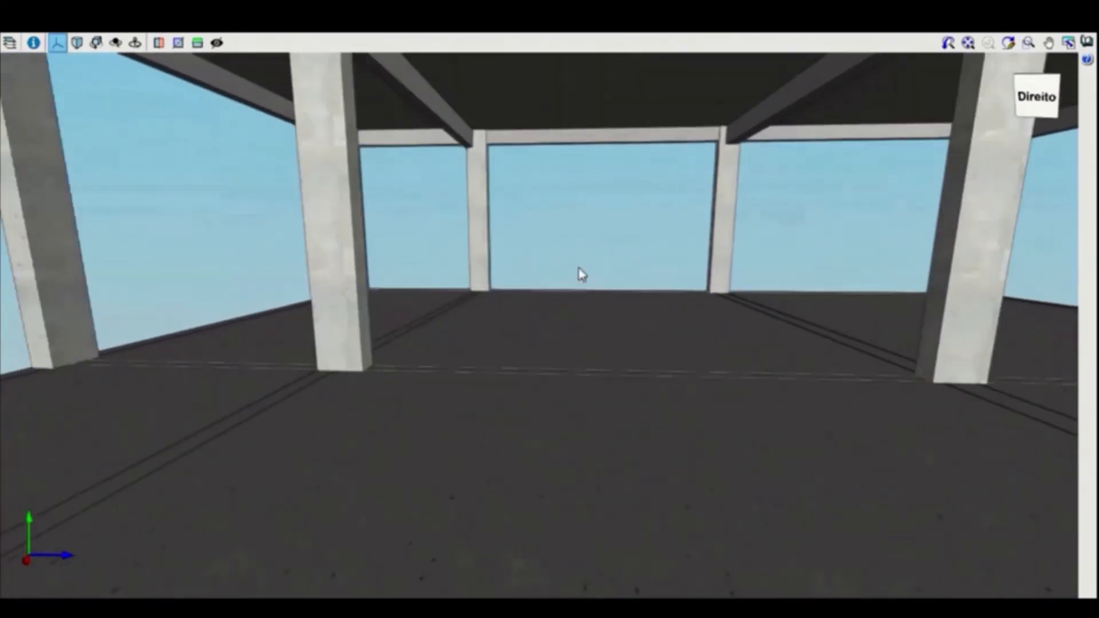
middle_click_drag(678, 262, 147, 248)
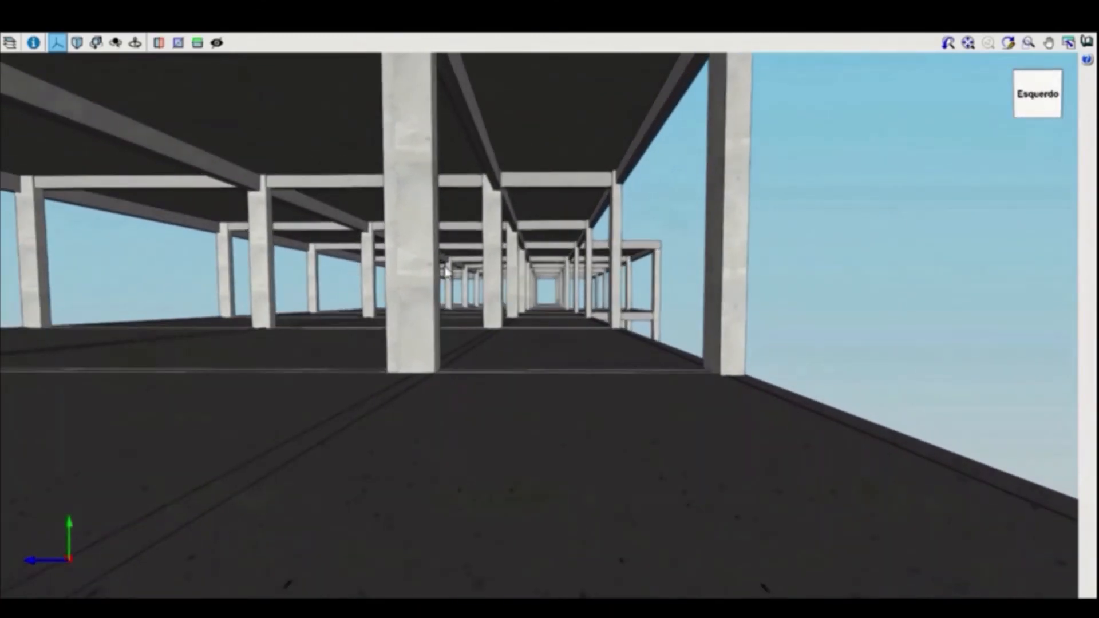
Inspect the upper floor's interior and the access ramps in 3D, and bring the whole building back into view.
scroll(549, 259, "up", 3)
scroll(548, 329, "up", 5)
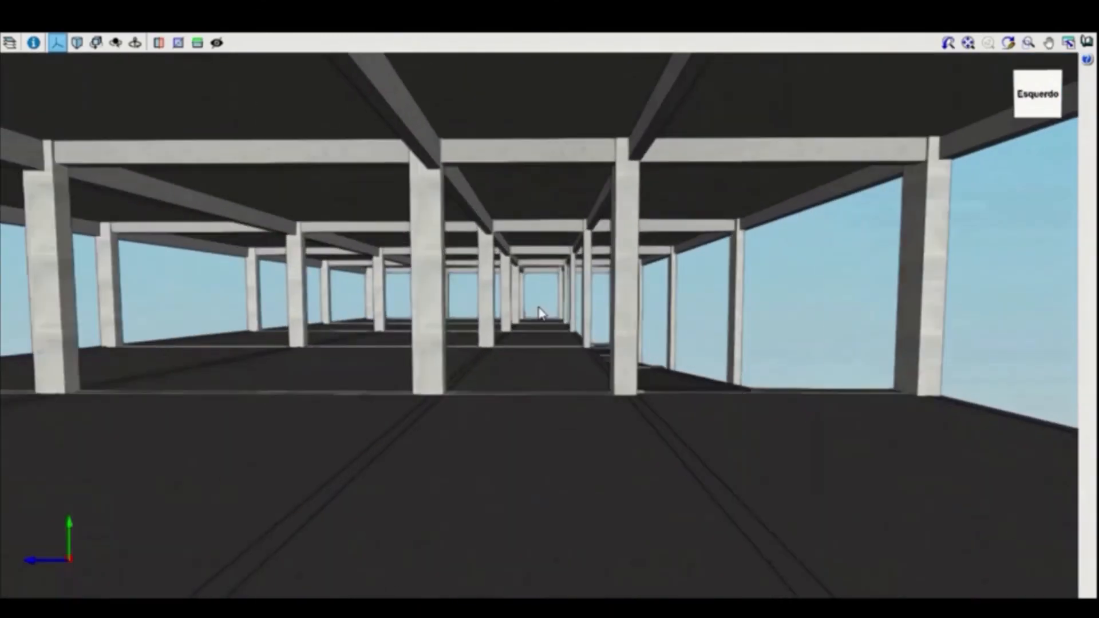
scroll(540, 312, "up", 5)
middle_click_drag(679, 332, 423, 333)
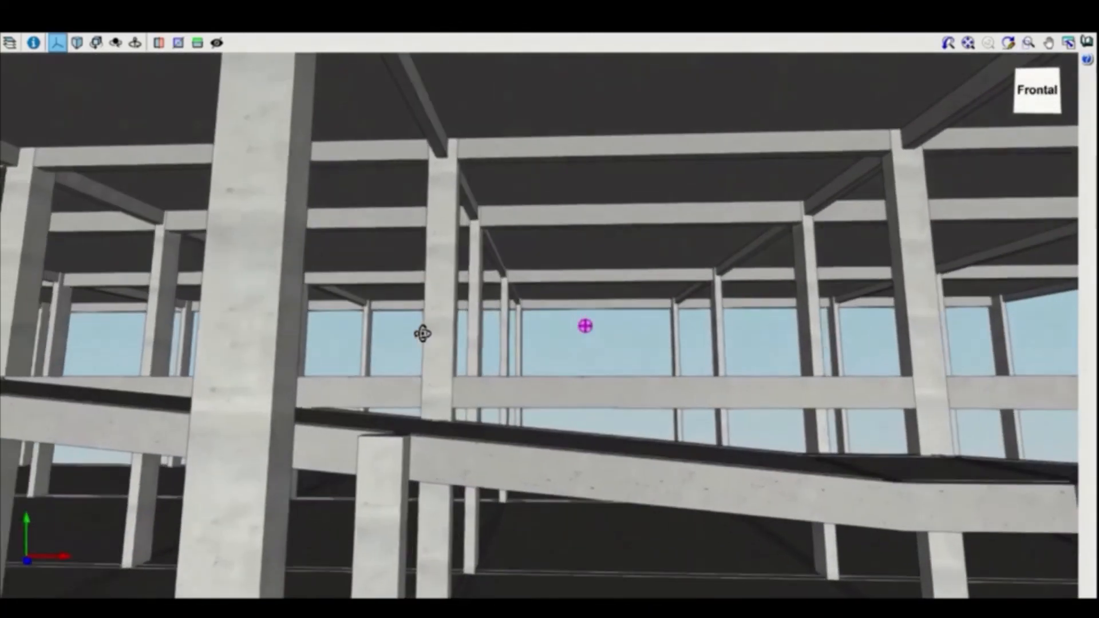
scroll(442, 350, "down", 10)
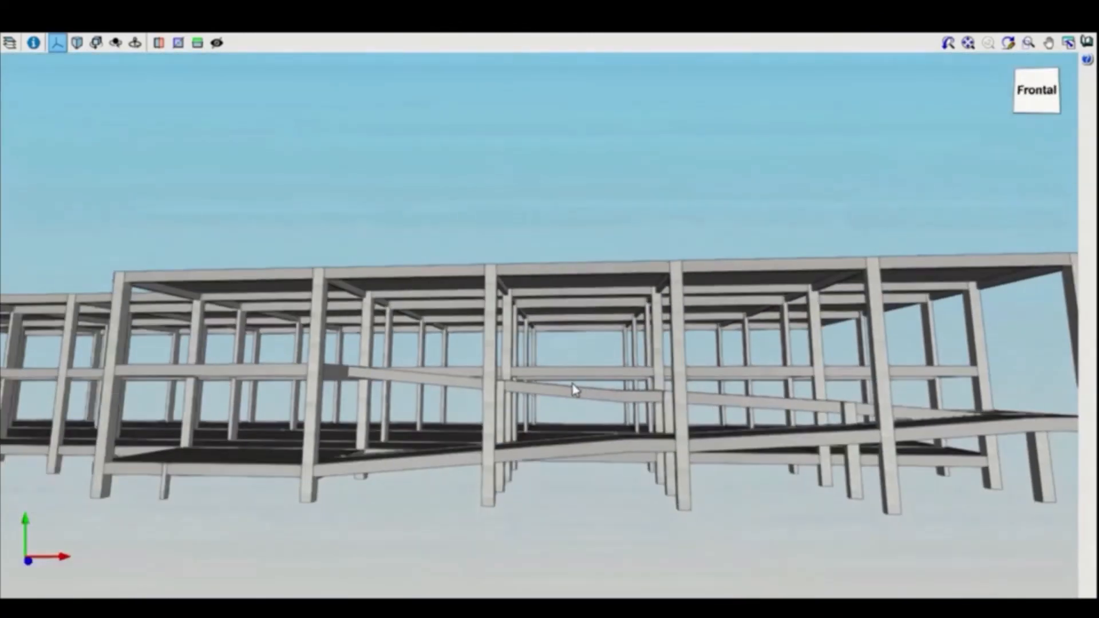
middle_click_drag(574, 387, 695, 399)
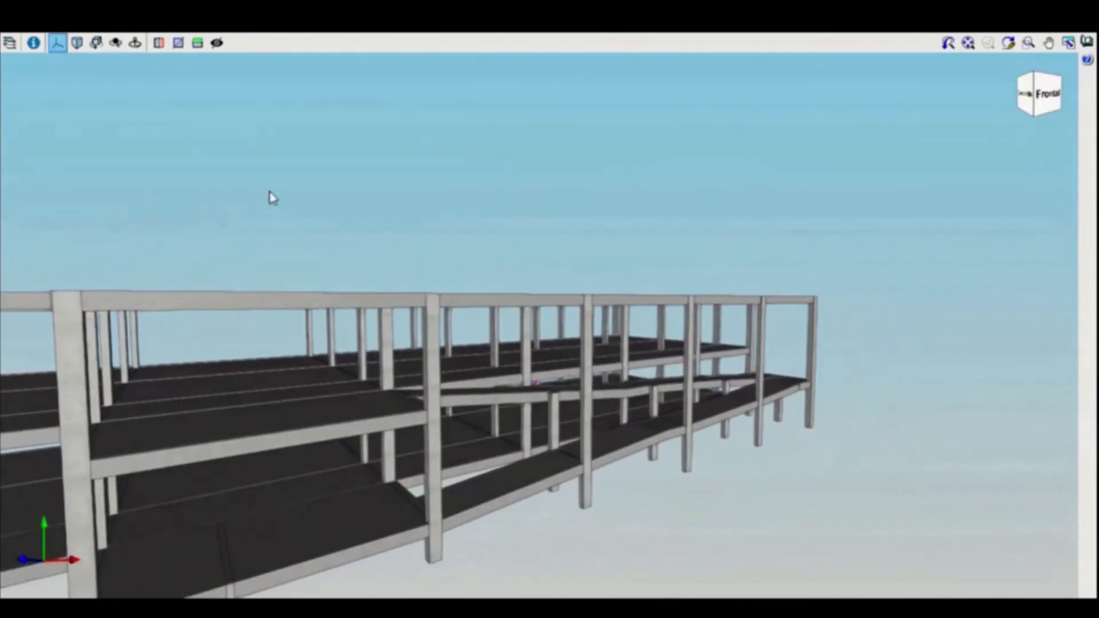
left_click(969, 43)
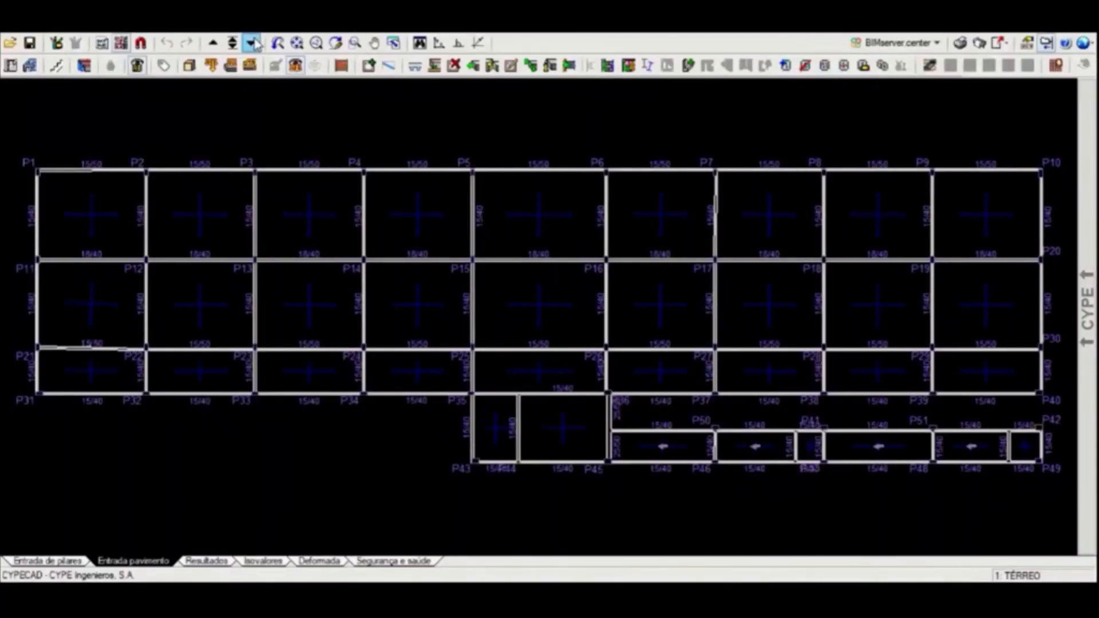
Go down to the Fundação level and place footings under all the columns, beginning with P1 to P5 along the upper row.
left_click(251, 44)
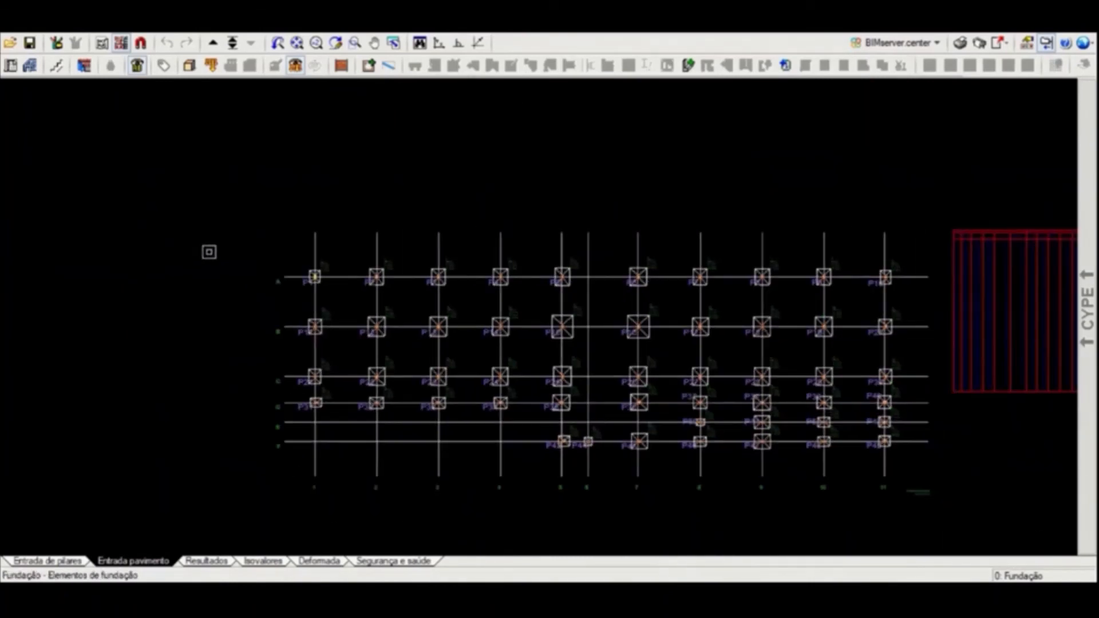
scroll(208, 251, "up", 7)
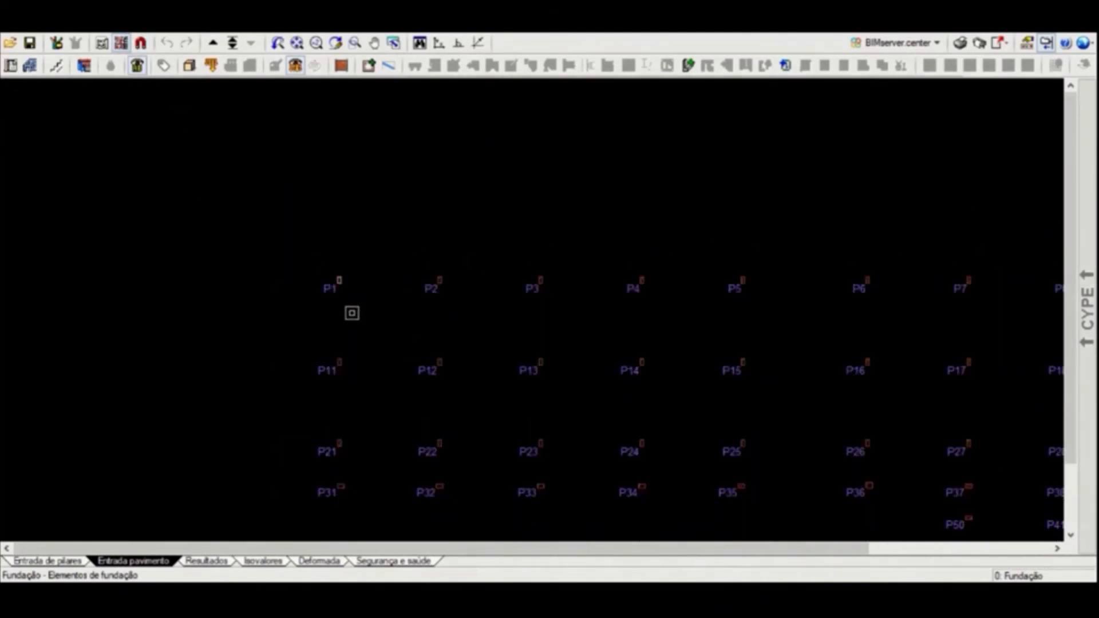
left_click(342, 282)
left_click(438, 282)
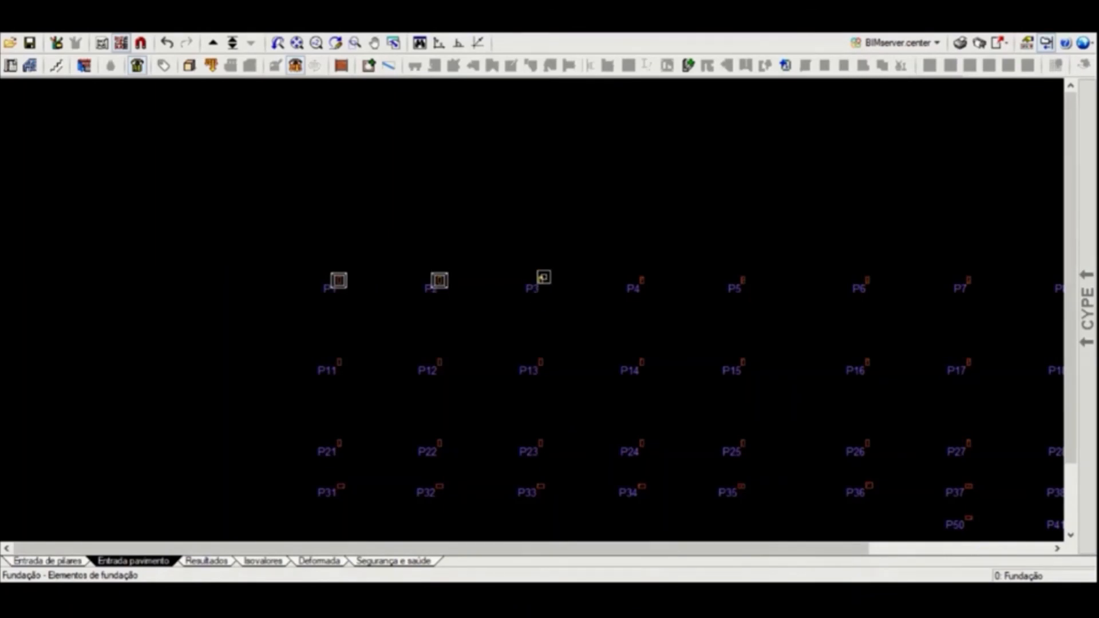
left_click(541, 282)
left_click(642, 280)
left_click(742, 280)
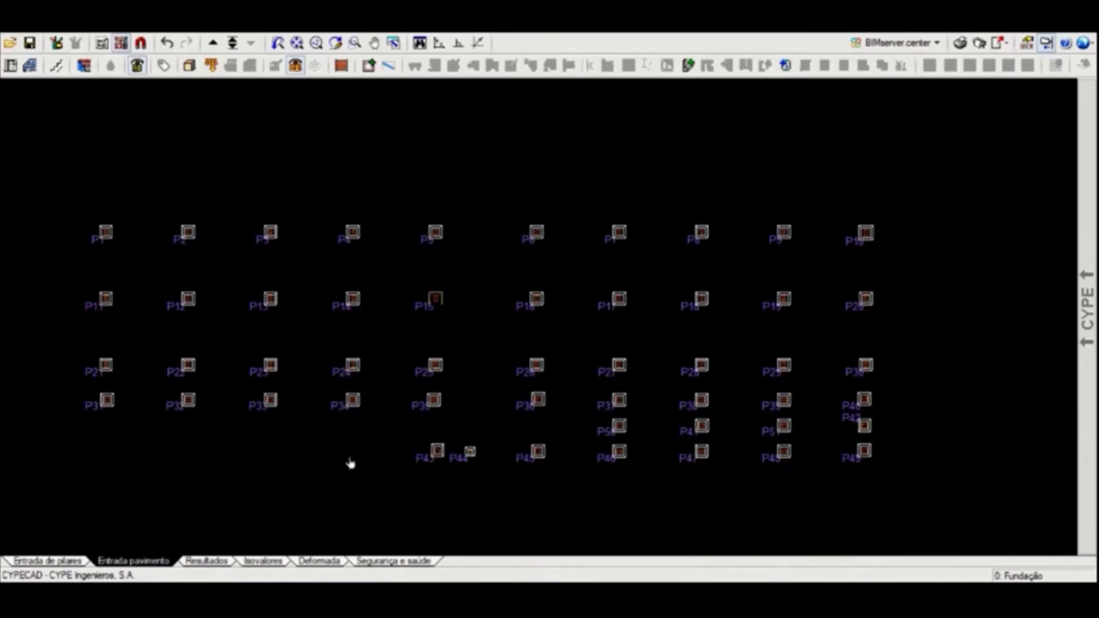
left_click(297, 42)
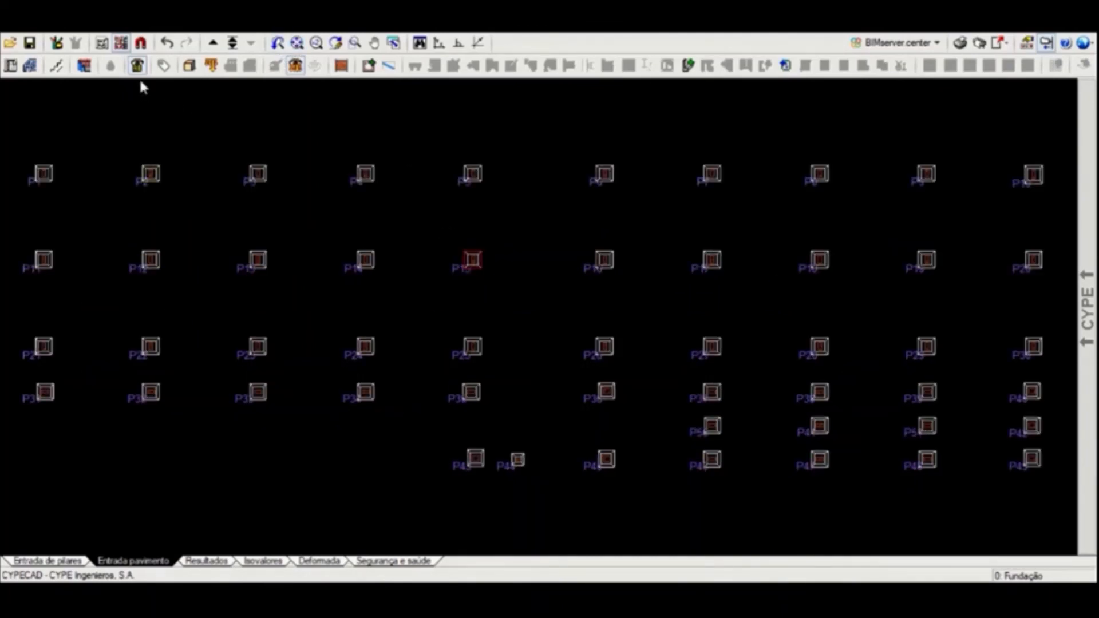
Open the building's 3D view and examine the footings beneath the ramp columns and the right-hand end.
left_click(189, 65)
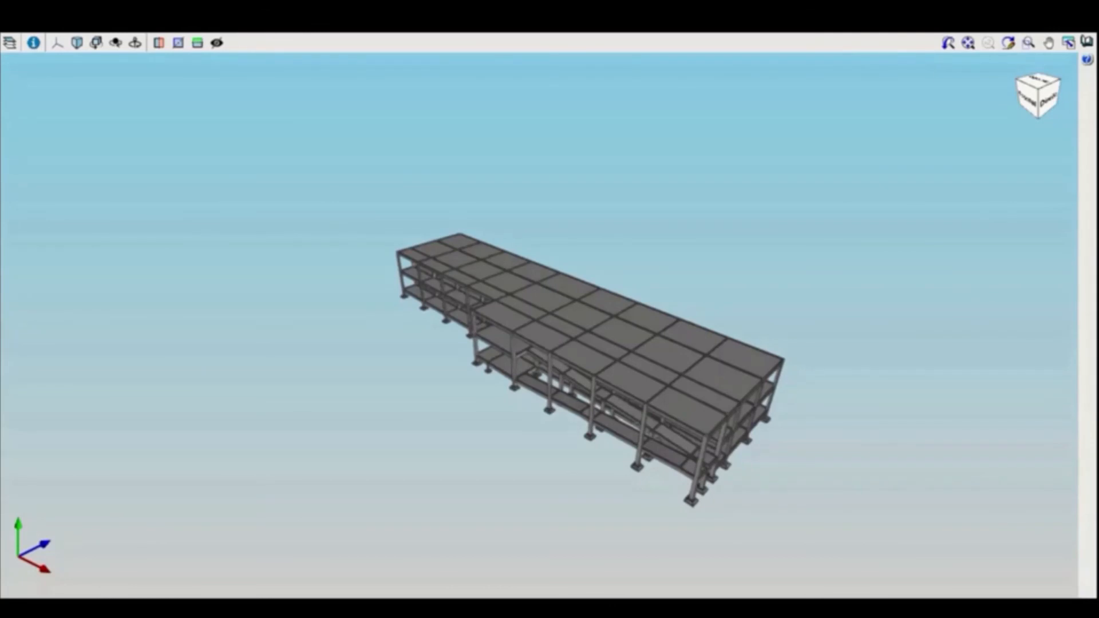
middle_click_drag(664, 456, 719, 479)
scroll(476, 274, "up", 5)
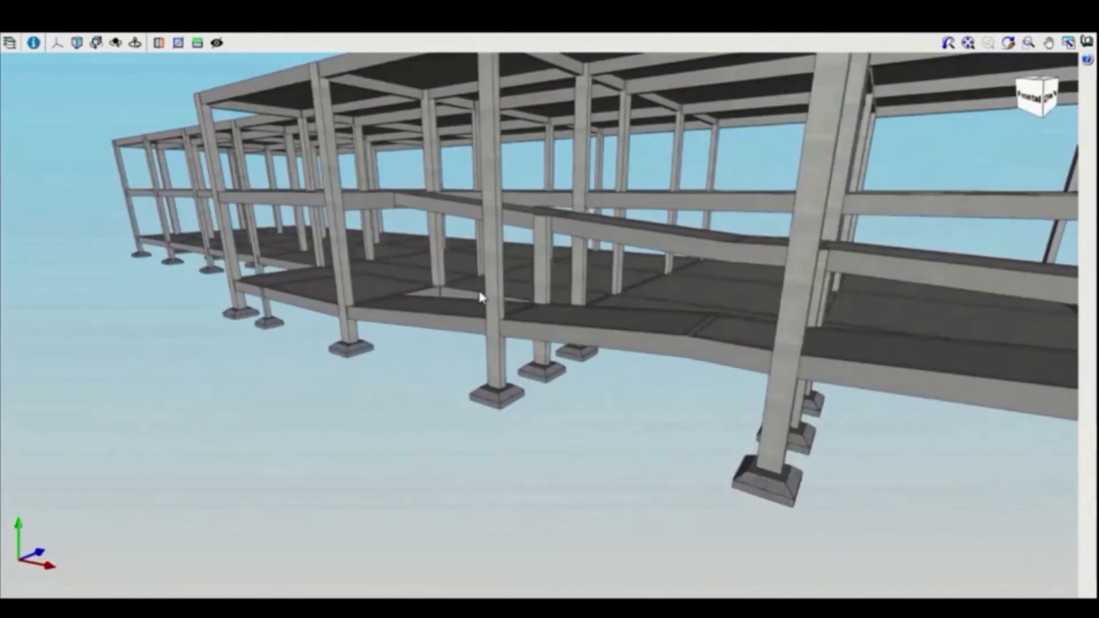
middle_click_drag(494, 326, 473, 359)
scroll(318, 370, "down", 6)
scroll(351, 383, "up", 5)
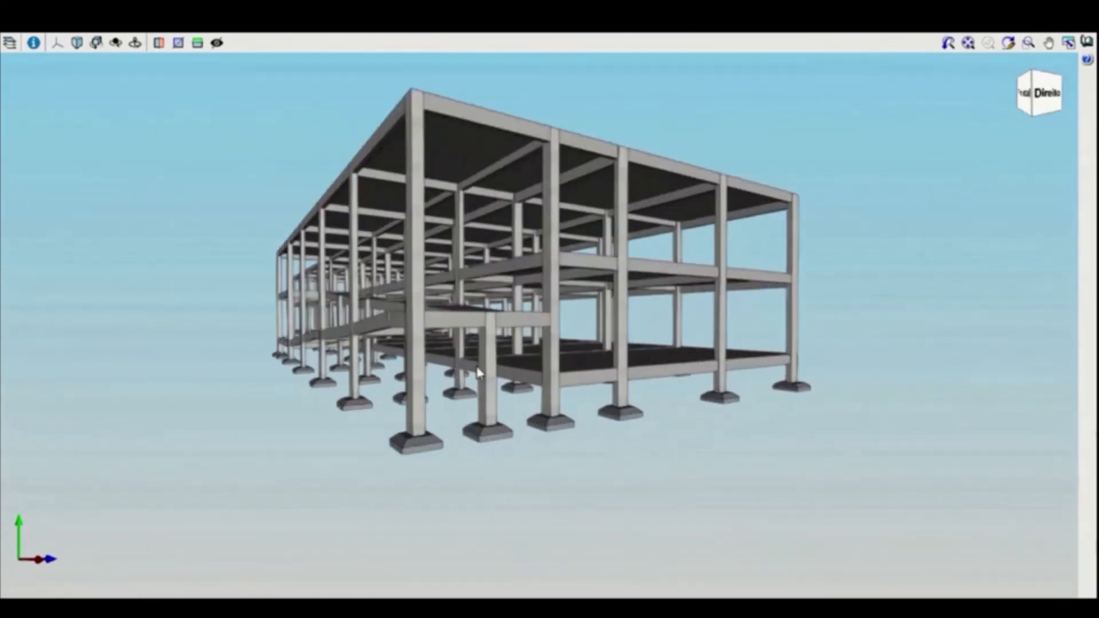
Check the footings at the ramp's end corner from the front and right sides, and view the whole structure.
mouse_move(335, 450)
middle_mouse_down()
mouse_move(420, 452)
mouse_move(324, 445)
middle_mouse_up()
middle_click_drag(231, 418, 335, 412)
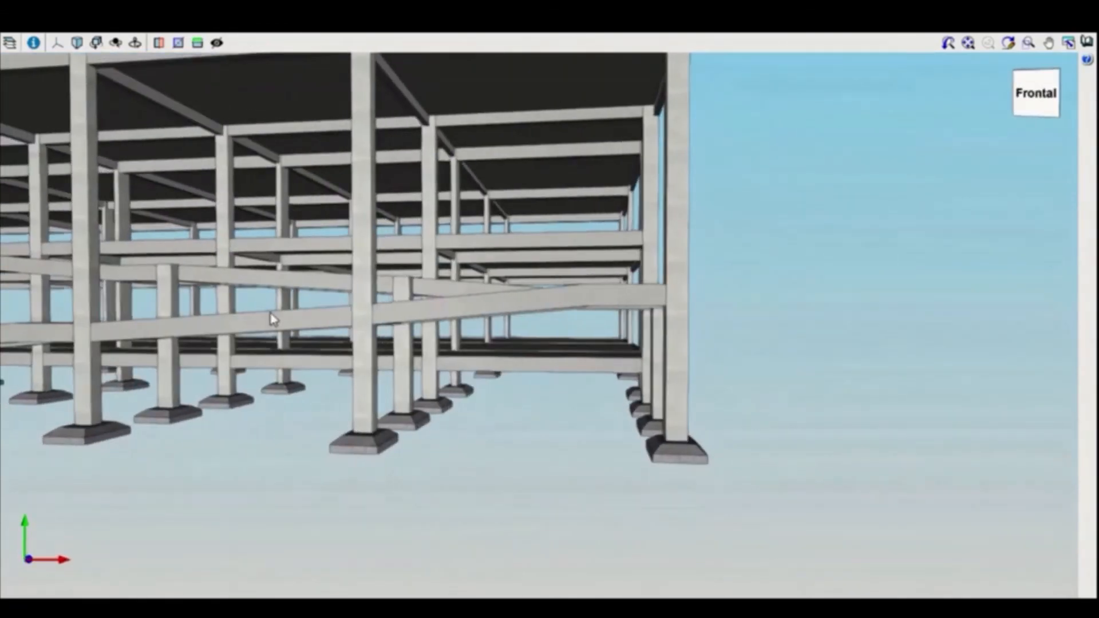
middle_click_drag(655, 388, 560, 380)
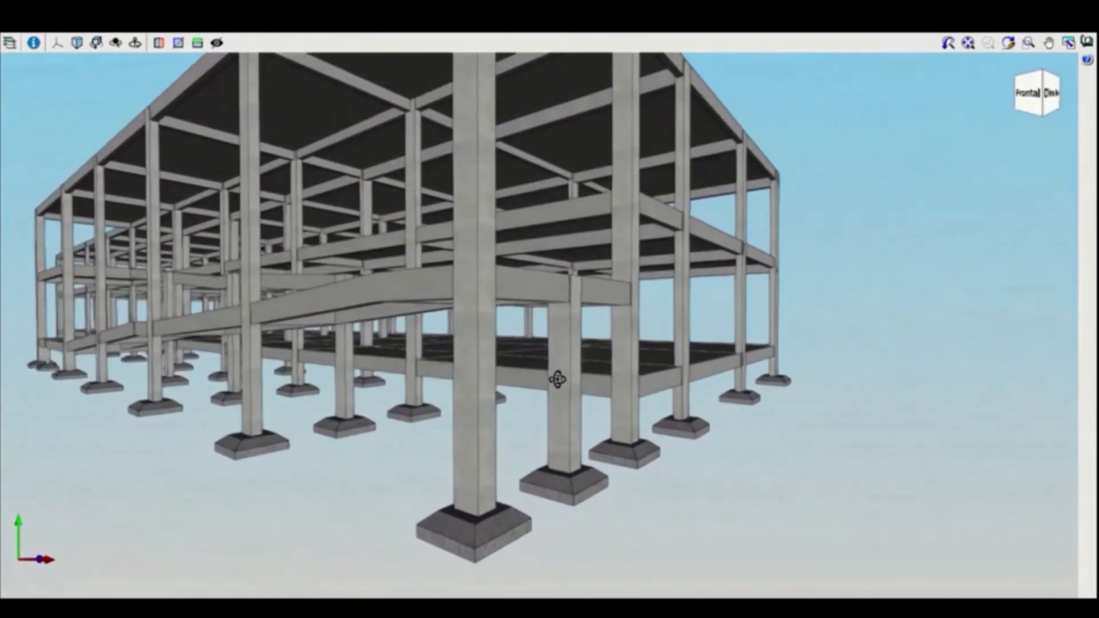
left_click(968, 44)
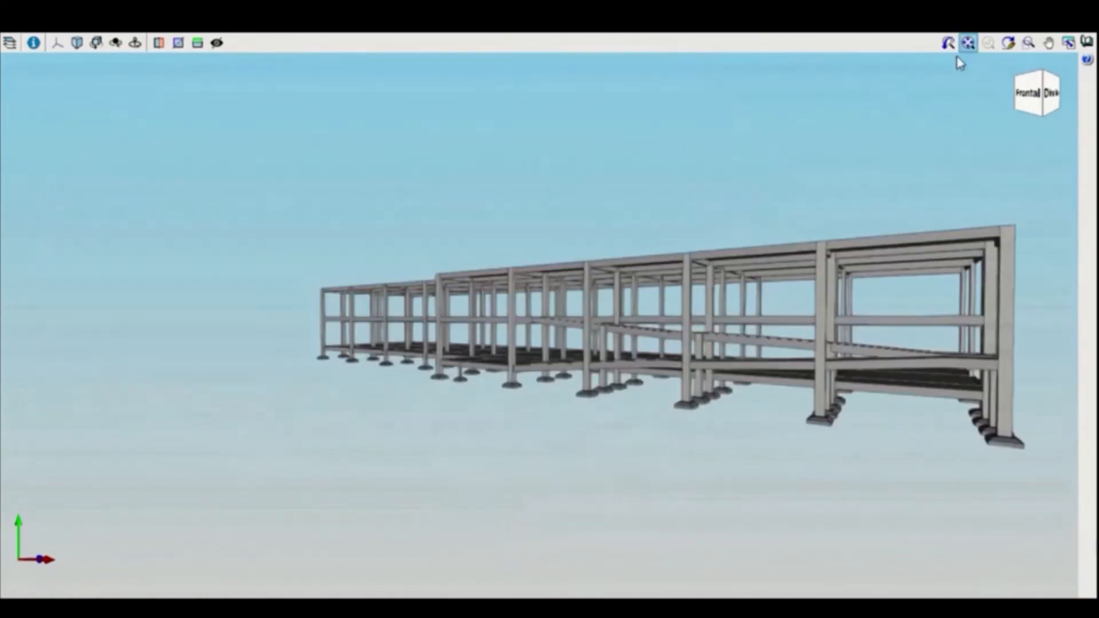